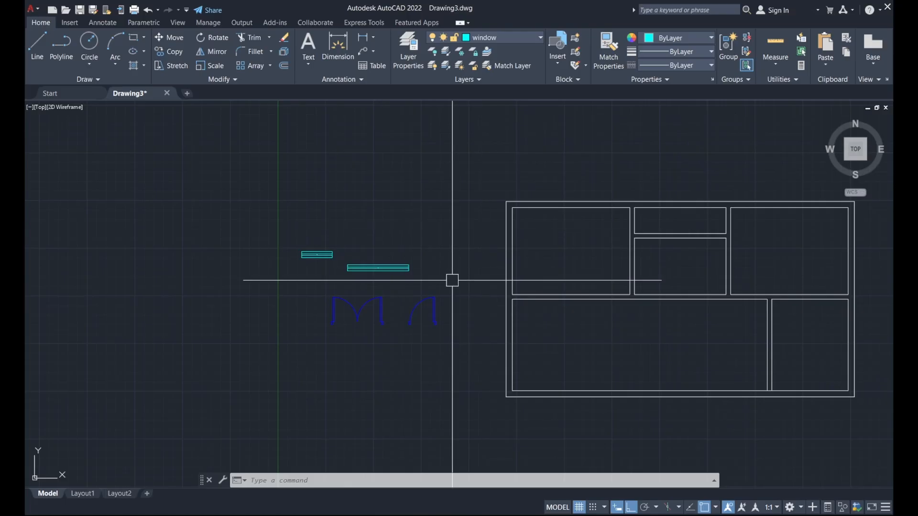
Move a sample door block by its lower jamb corner onto the wall corner, with Ortho off.
middle_click_drag(456, 304, 340, 318)
left_click(334, 319)
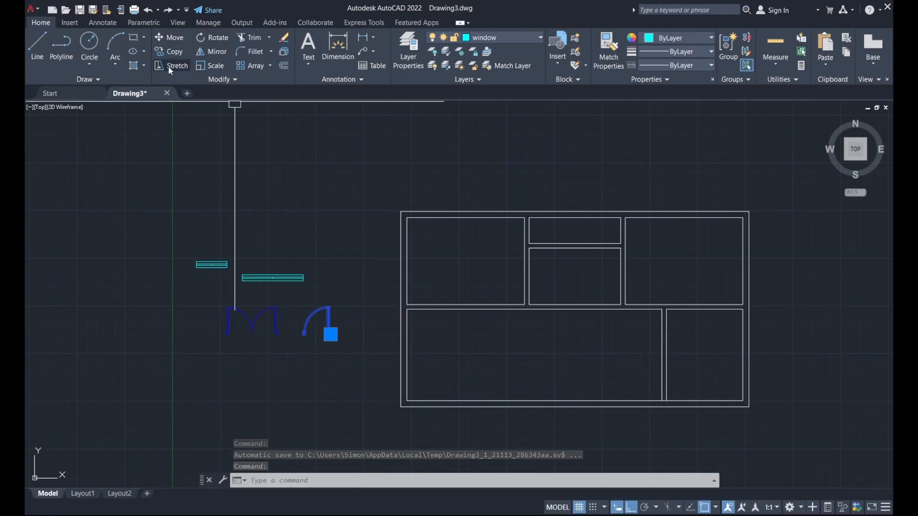
left_click(181, 38)
scroll(337, 339, "up", 5)
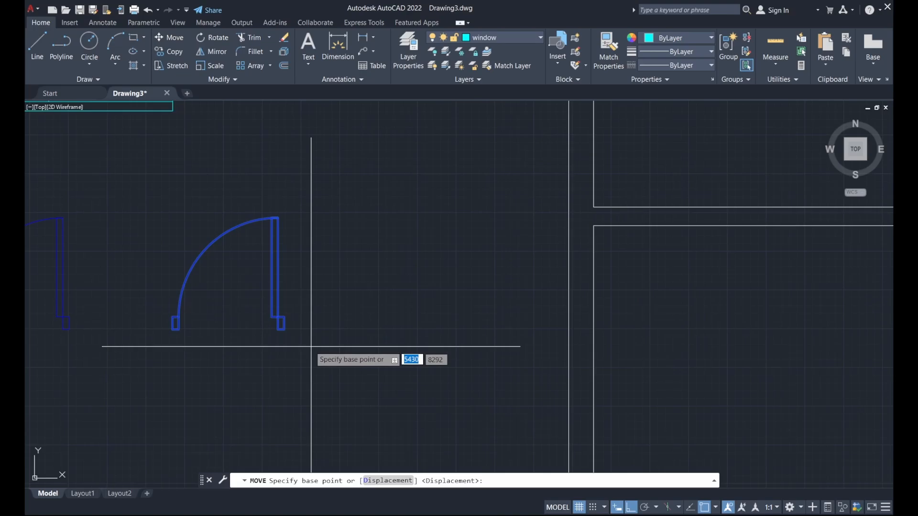
left_click(283, 329)
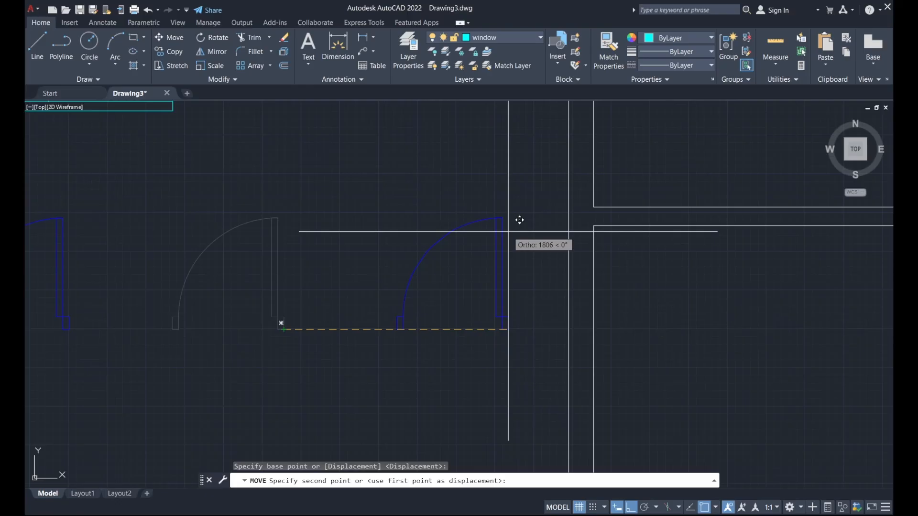
left_click(631, 508)
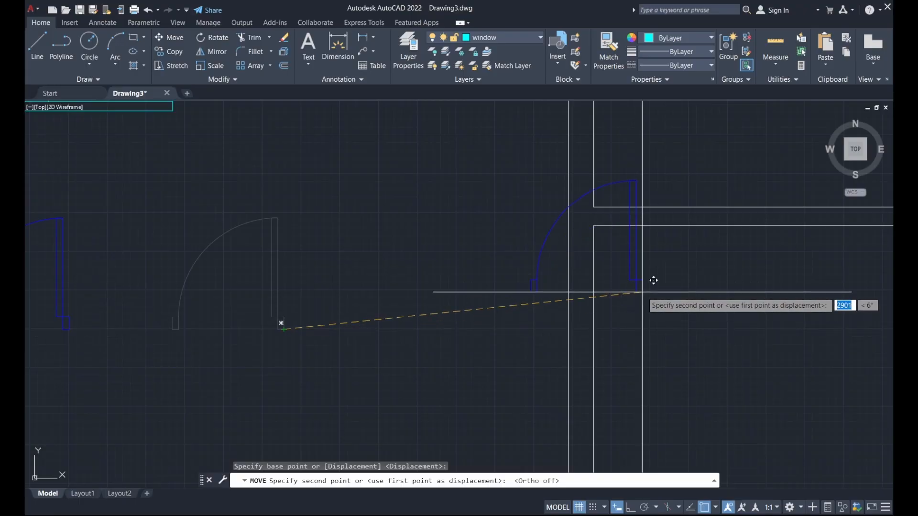
middle_click_drag(654, 281, 569, 341)
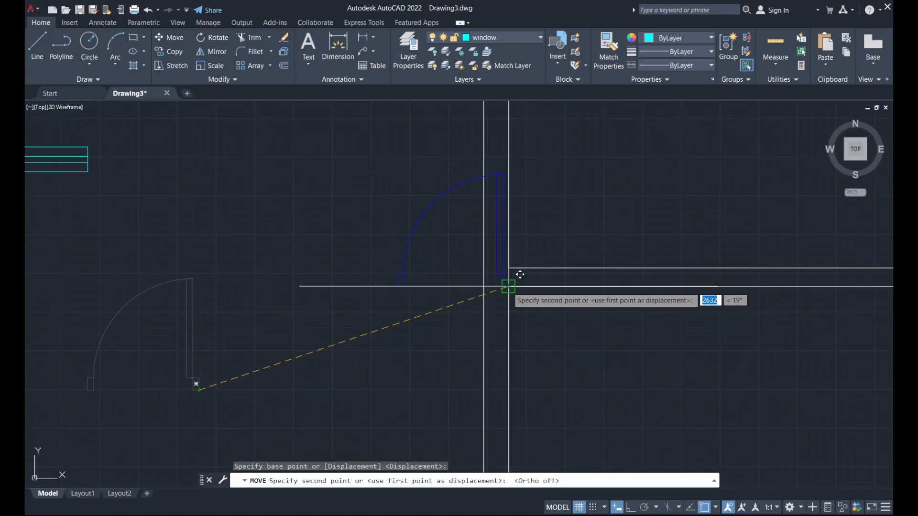
left_click(508, 287)
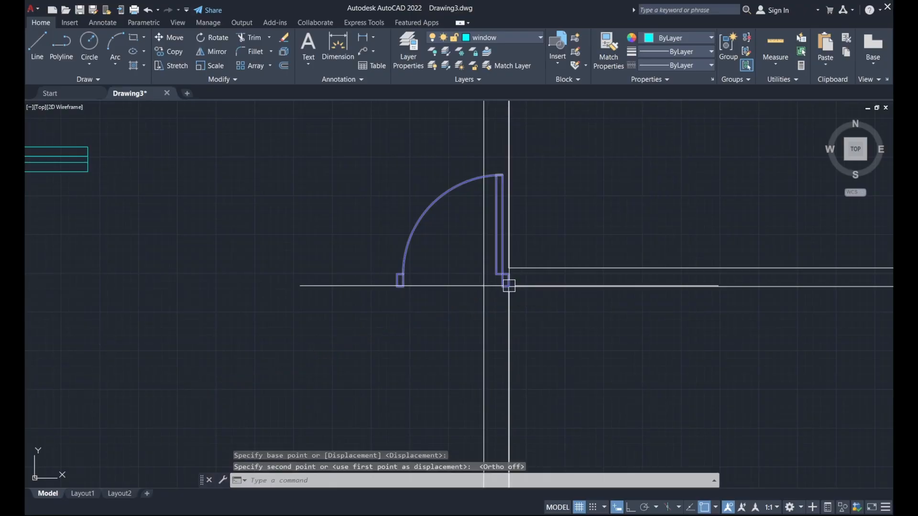
left_click(500, 220)
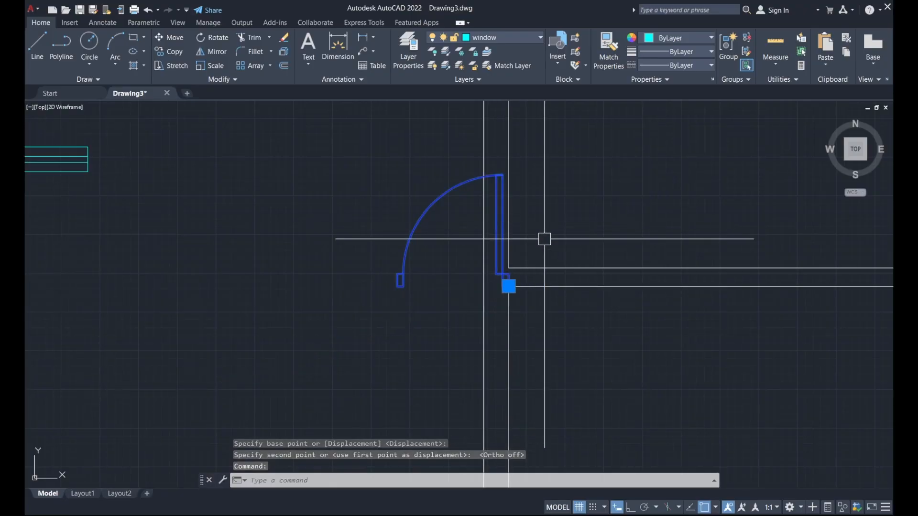
Mirror the door about a vertical line at its corner, erasing the original.
left_click(222, 56)
scroll(462, 299, "up", 4)
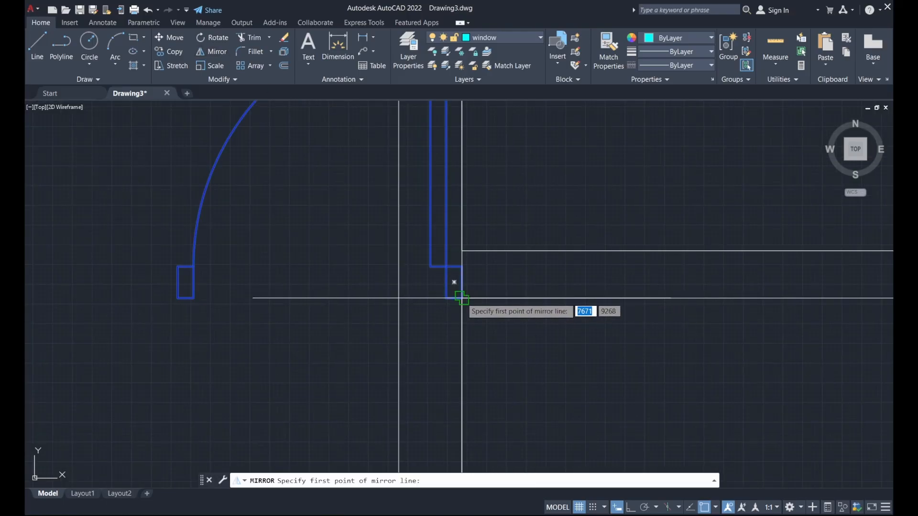
left_click(461, 299)
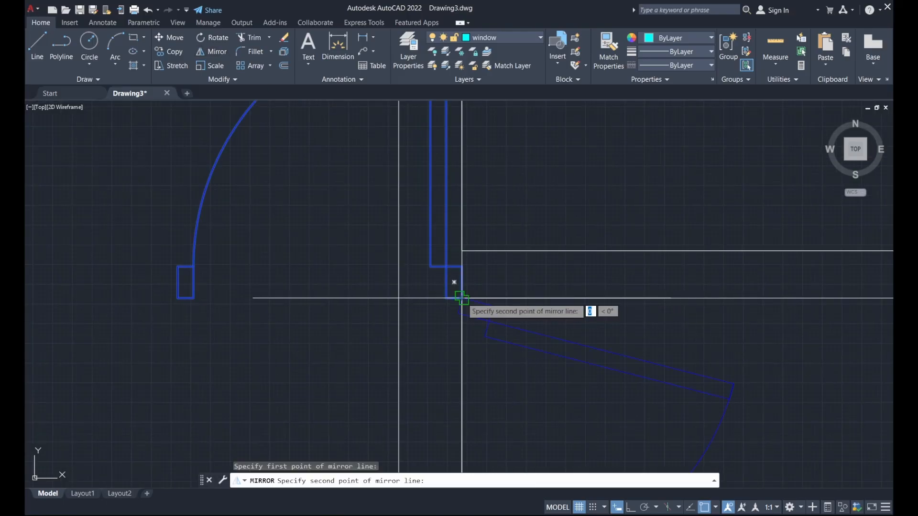
left_click(462, 266)
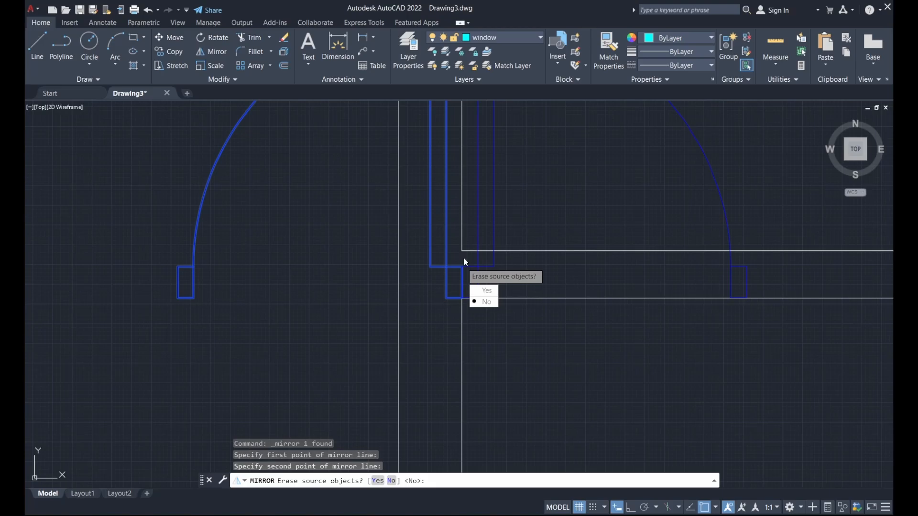
type("y")
key("Return")
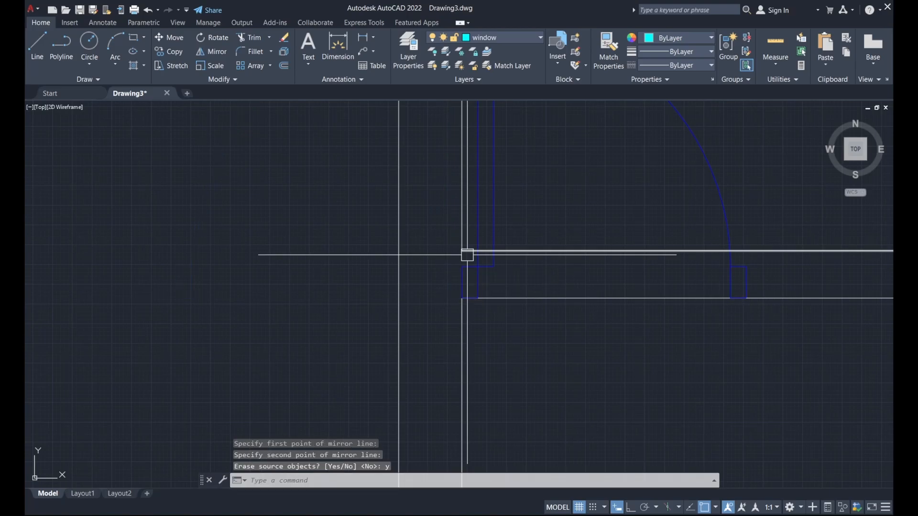
scroll(492, 311, "down", 5)
Slide the mirrored door straight sideways along the wall with Ortho on.
left_click(544, 253)
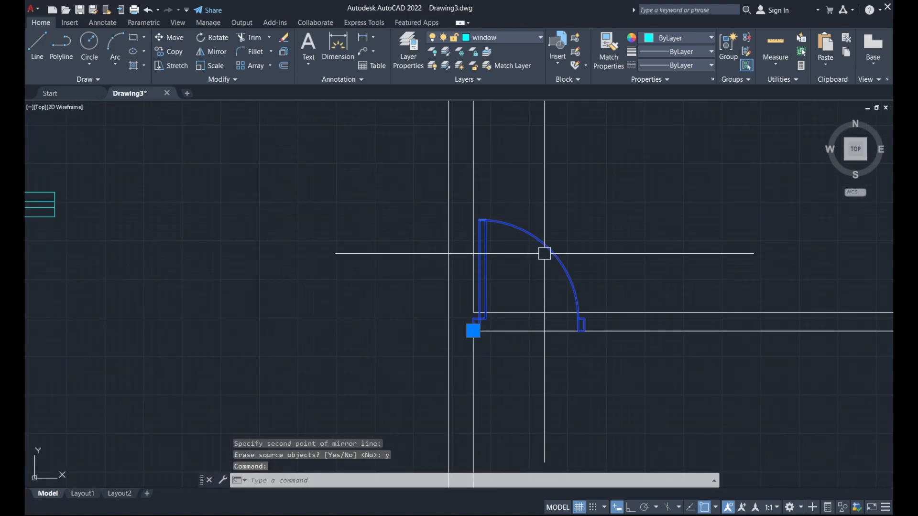
scroll(512, 281, "down", 2)
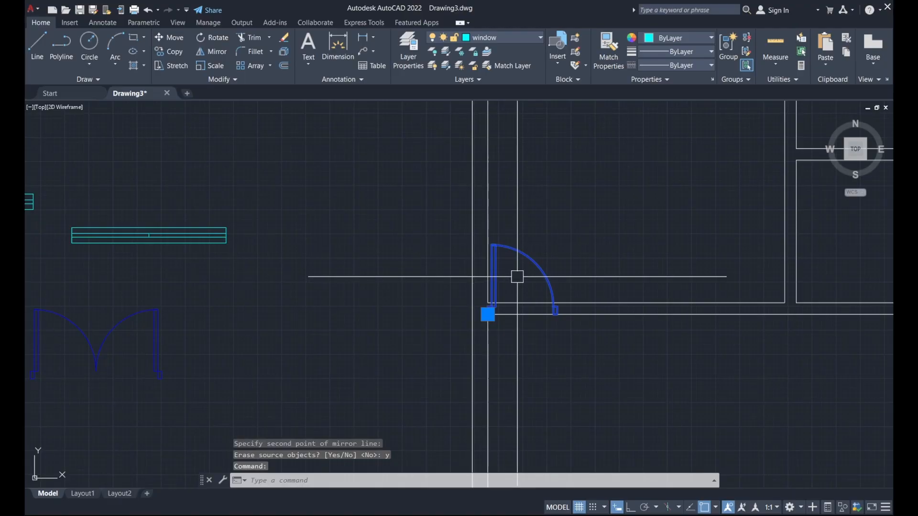
type("m")
key("Return")
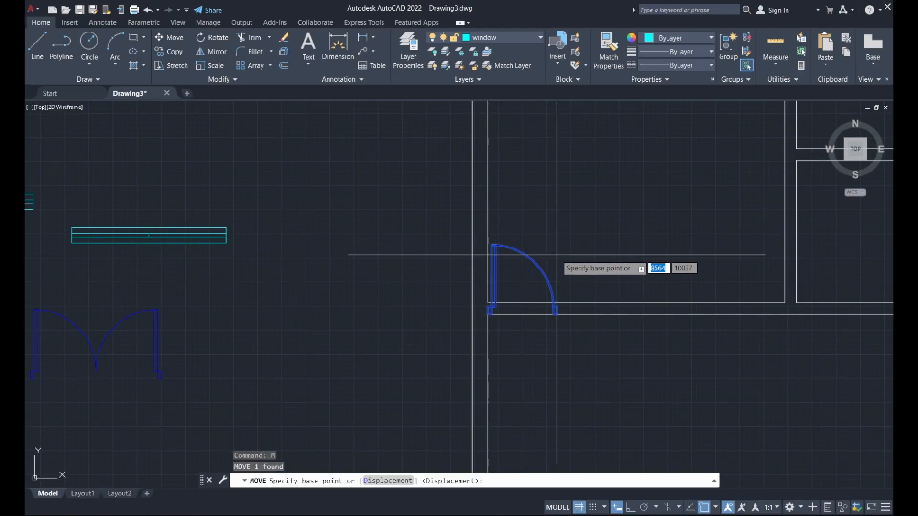
left_click(573, 259)
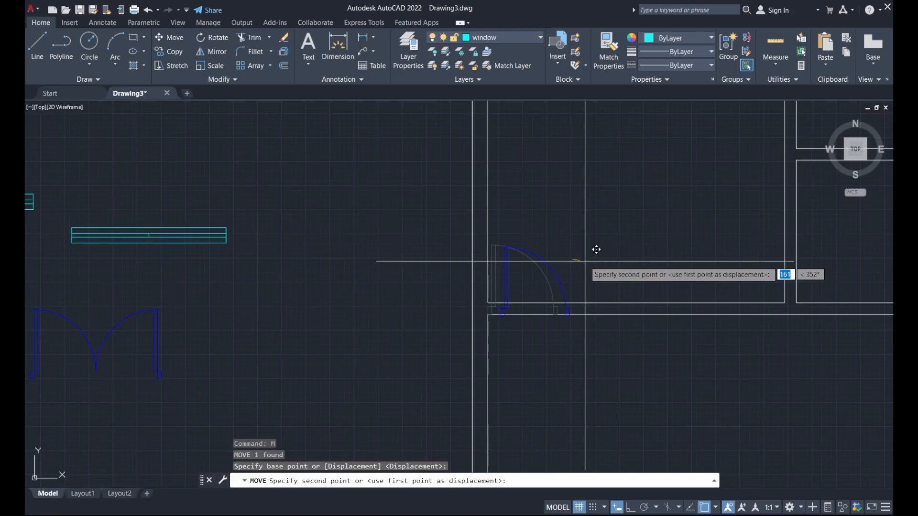
key("F8")
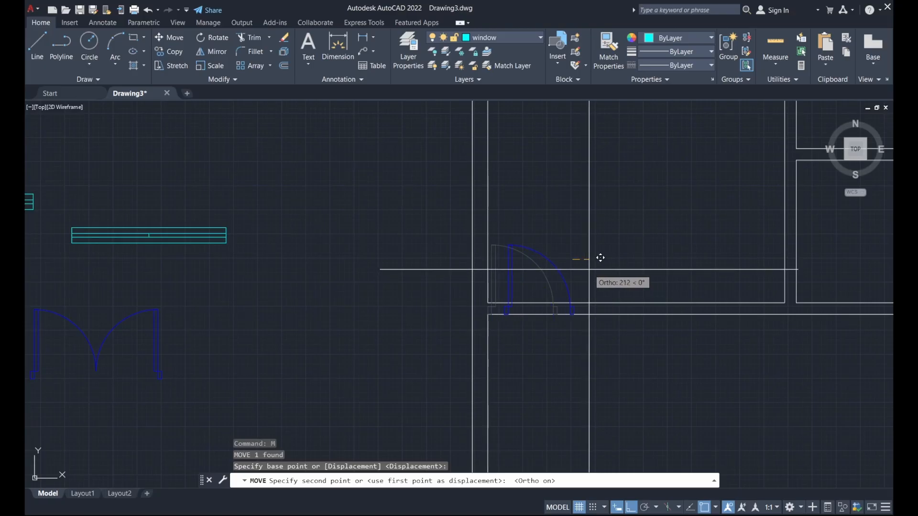
left_click(589, 269)
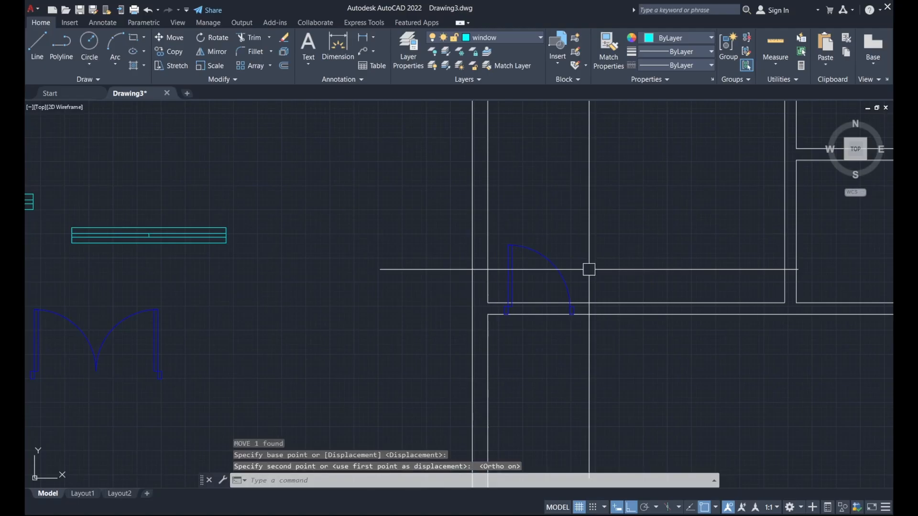
scroll(473, 289, "down", 5)
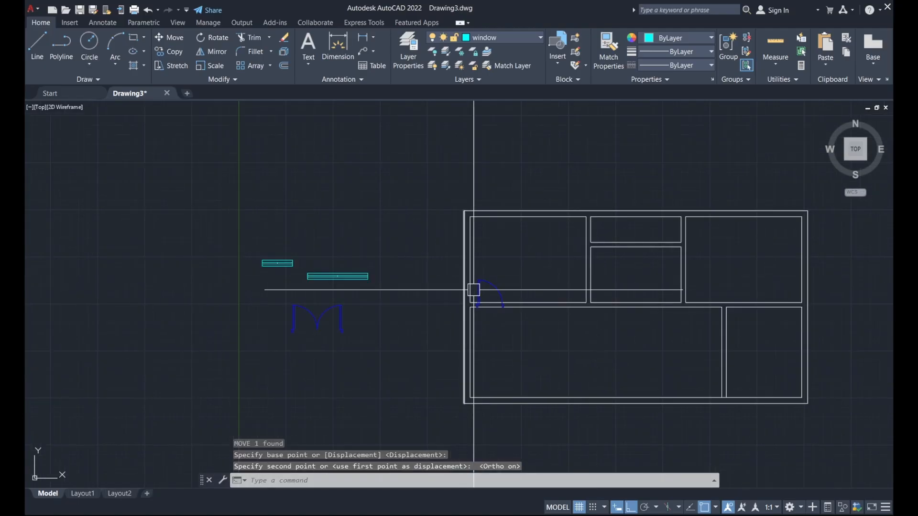
scroll(491, 285, "up", 2)
Copy the door from its lower-left corner into the middle room's wall.
left_click(491, 285)
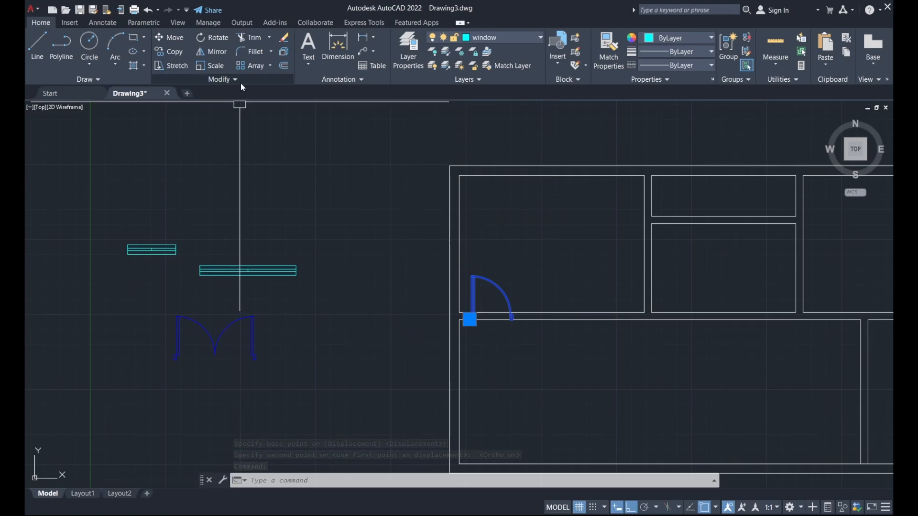
left_click(180, 54)
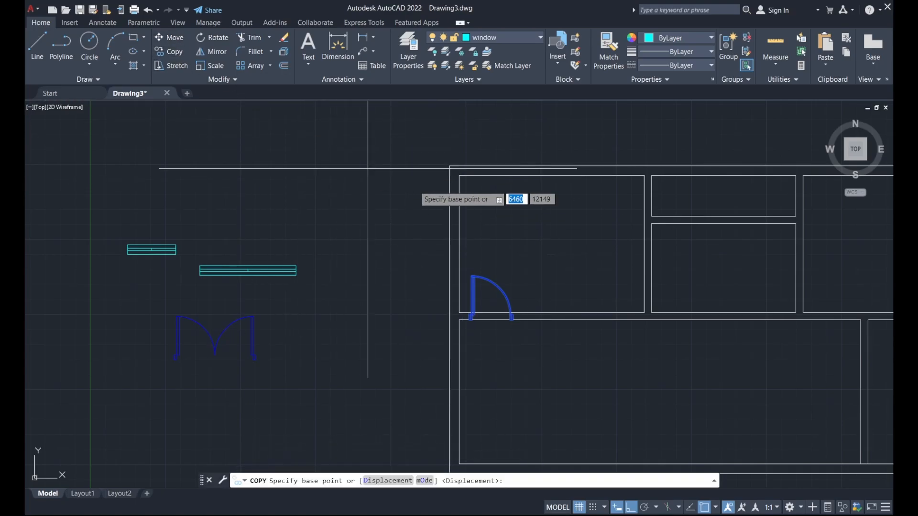
scroll(526, 359, "up", 3)
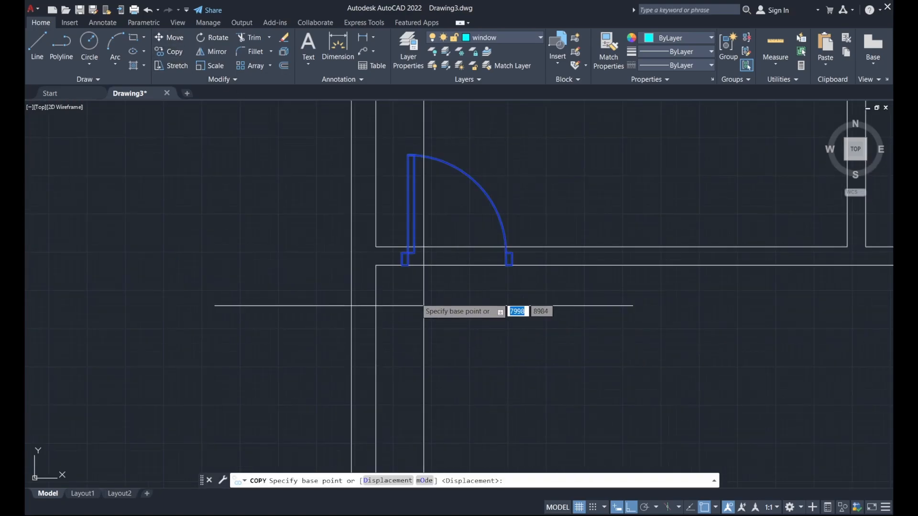
left_click(403, 265)
scroll(308, 260, "down", 2)
middle_click_drag(693, 313, 480, 344)
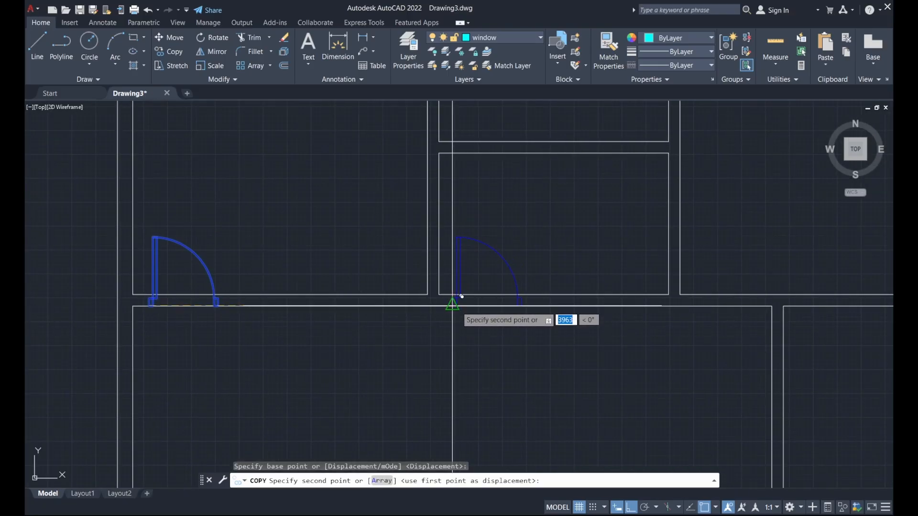
left_click(462, 296)
Place a second door copy in the right-hand room's wall and finish copying.
middle_click_drag(605, 313, 410, 328)
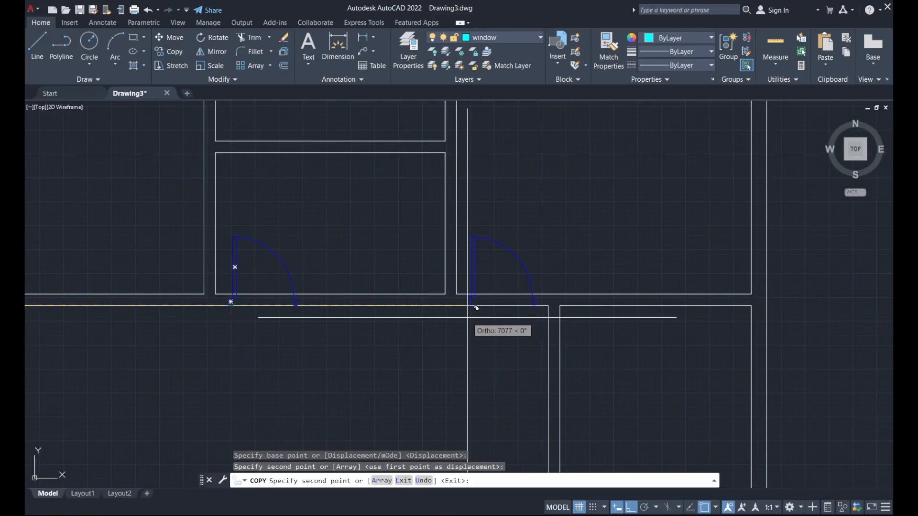
left_click(477, 309)
scroll(474, 277, "down", 4)
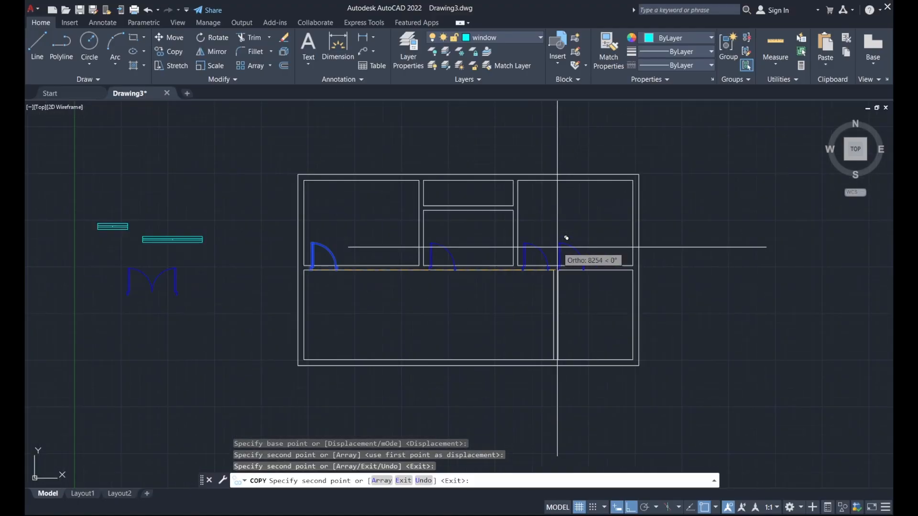
key("Escape")
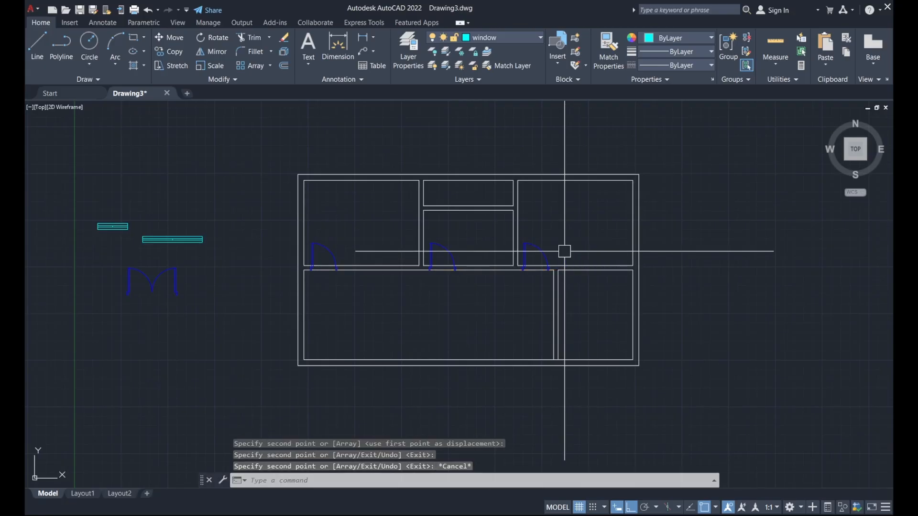
middle_click_drag(307, 314, 399, 269)
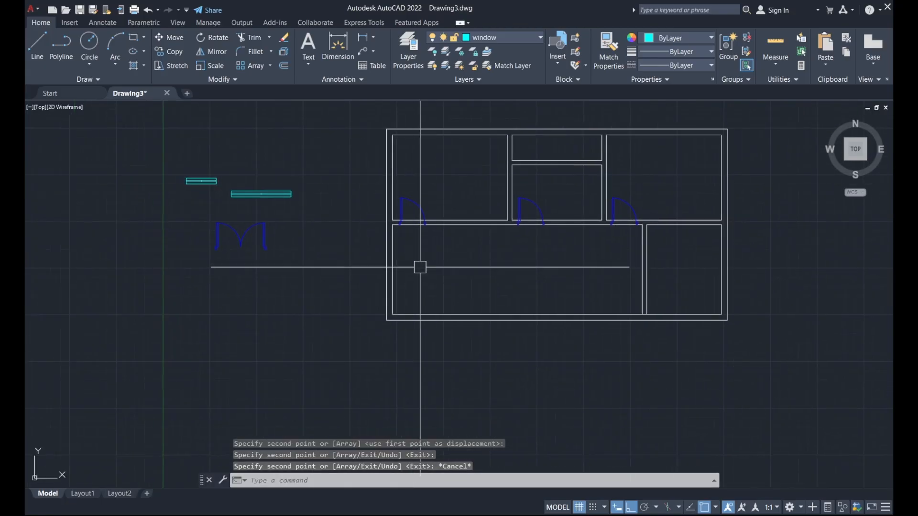
middle_click_drag(589, 252, 529, 246)
scroll(536, 239, "up", 2)
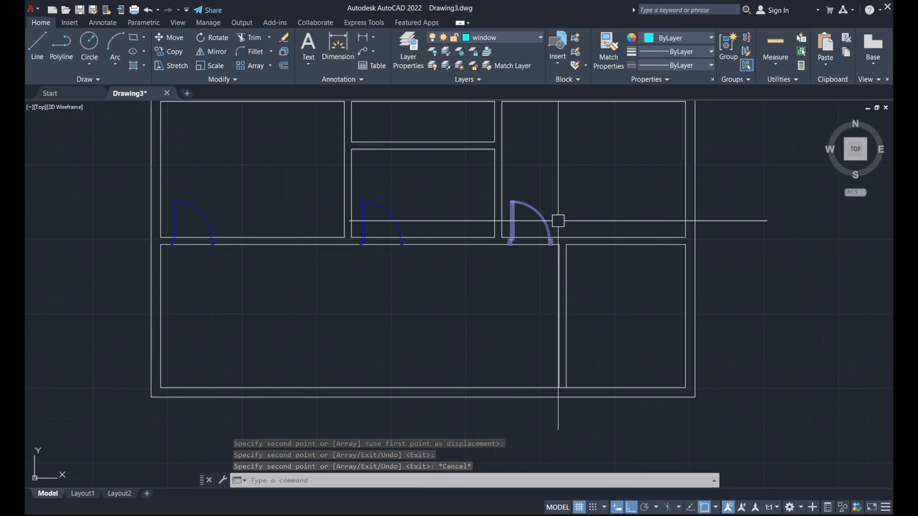
scroll(658, 282, "down", 3)
scroll(625, 263, "up", 3)
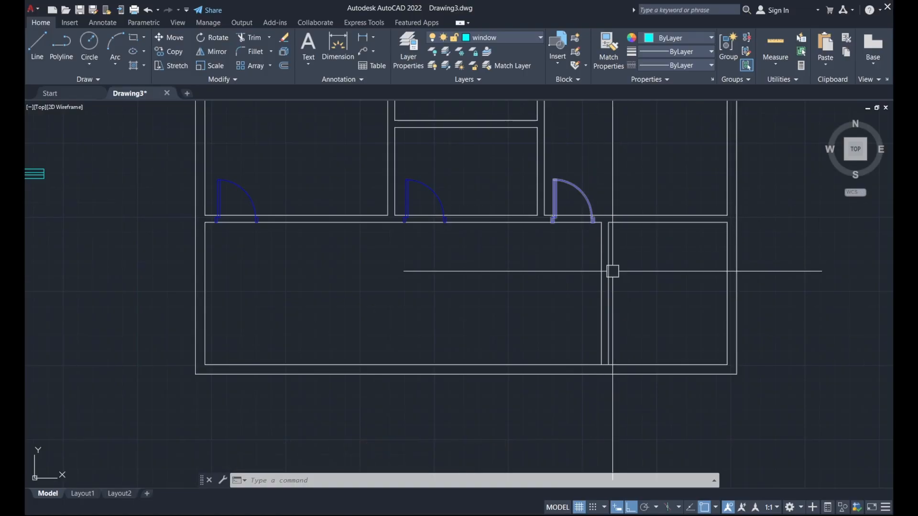
Copy the right-hand door down beside the right partition wall in the large lower room.
left_click(584, 194)
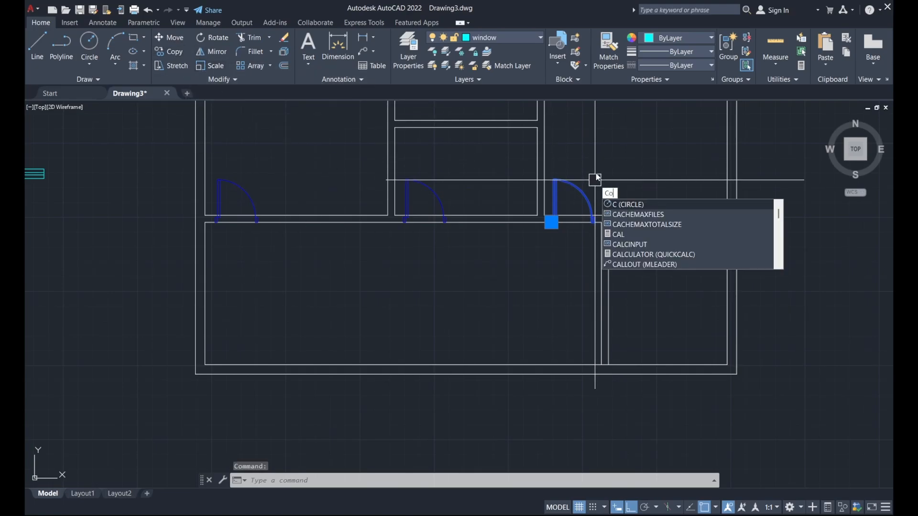
type("o")
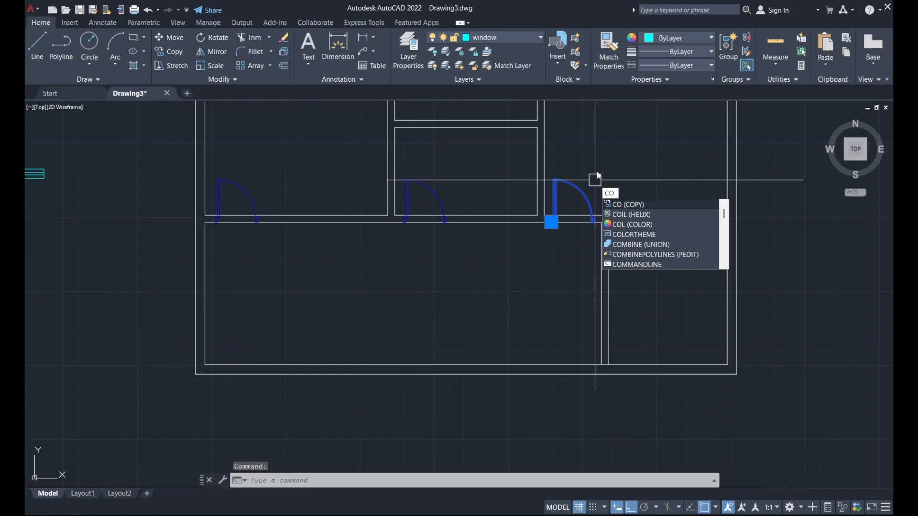
key("Return")
scroll(576, 206, "up", 2)
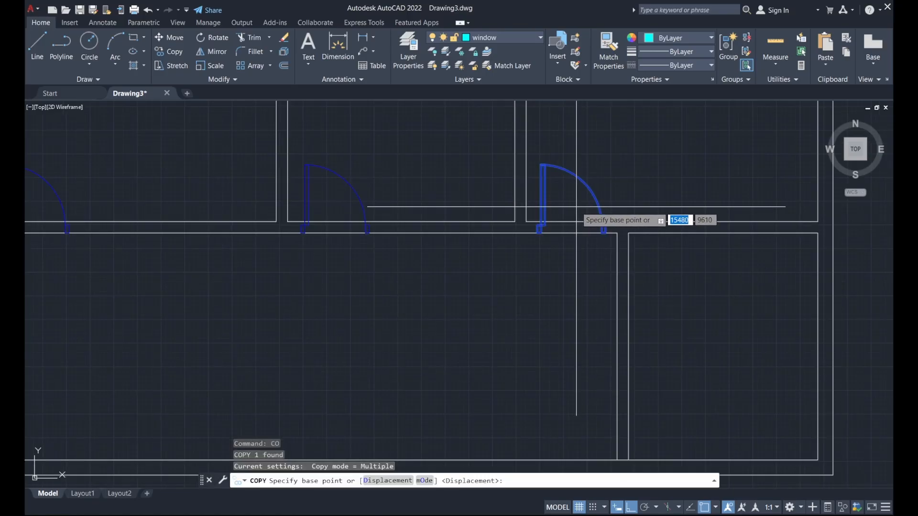
left_click(577, 207)
middle_click_drag(574, 316, 562, 179)
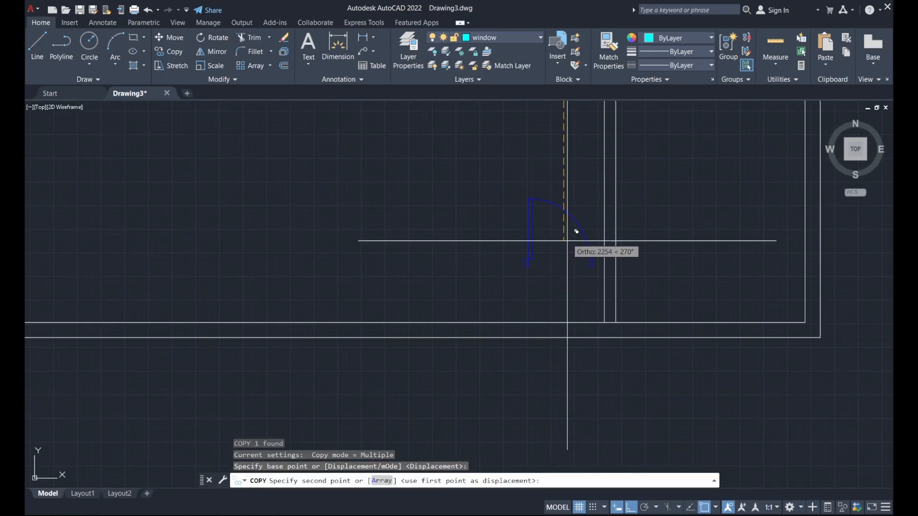
left_click(576, 223)
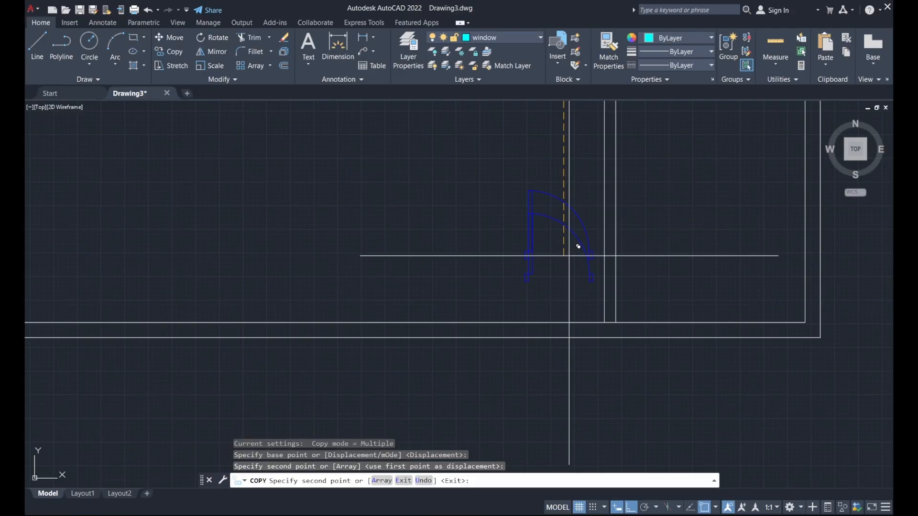
key("Escape")
left_click(568, 205)
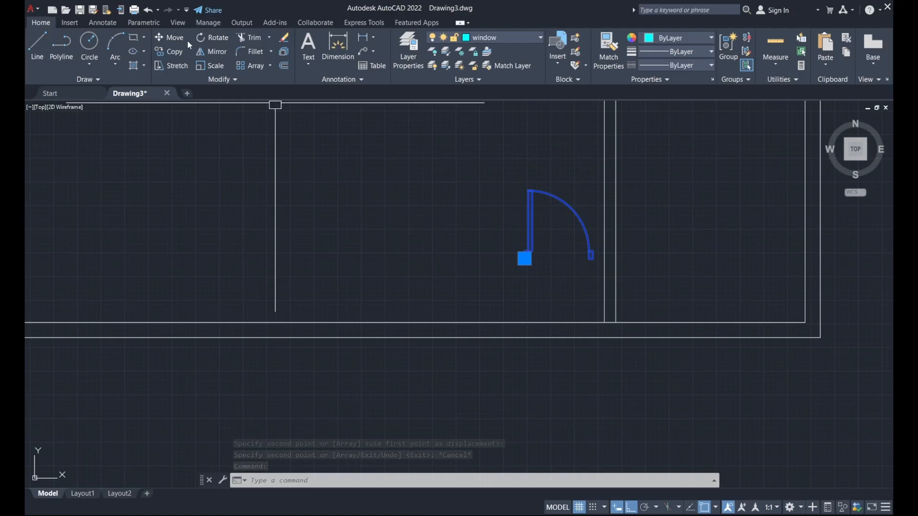
Rotate the copied door 270° about its bottom corner so its leaf lies horizontal.
left_click(214, 38)
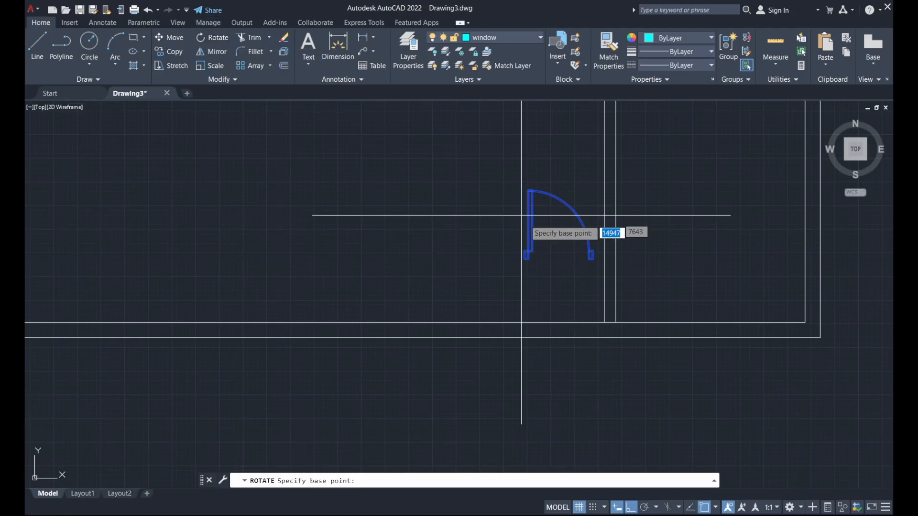
scroll(523, 268, "up", 5)
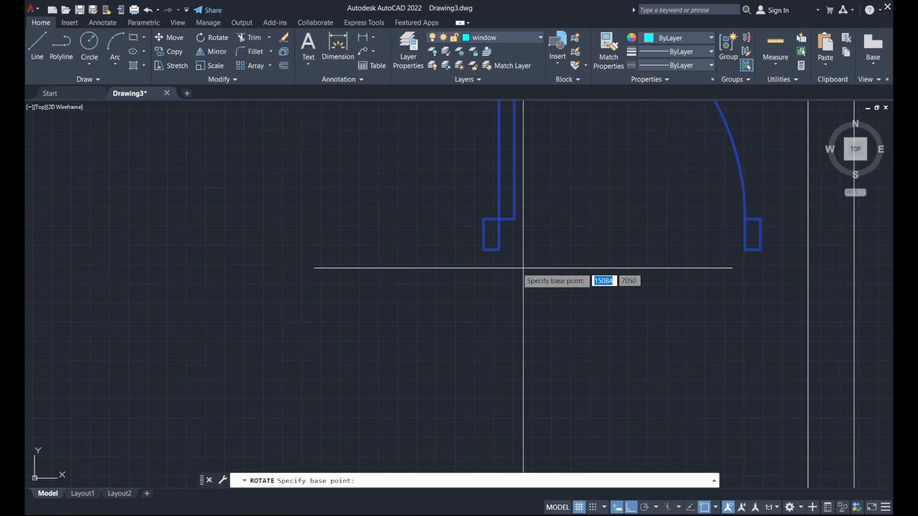
left_click(484, 219)
scroll(493, 225, "down", 4)
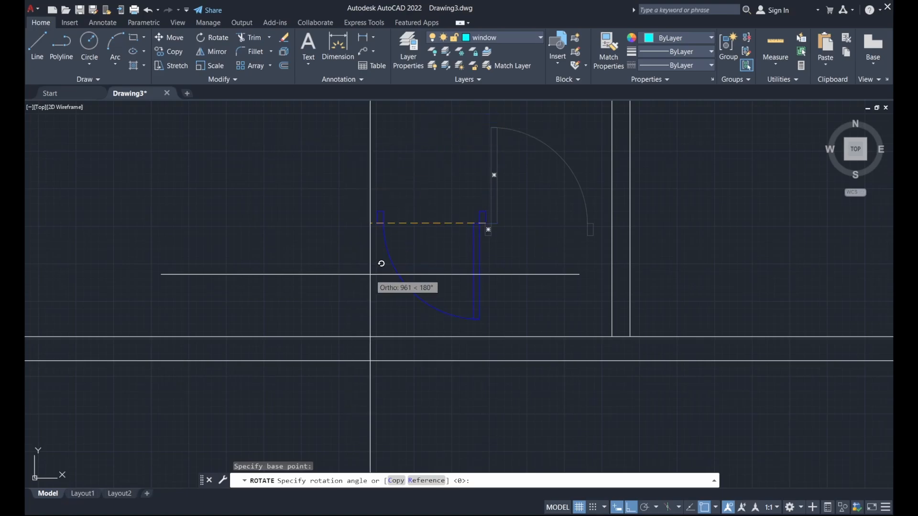
left_click(464, 289)
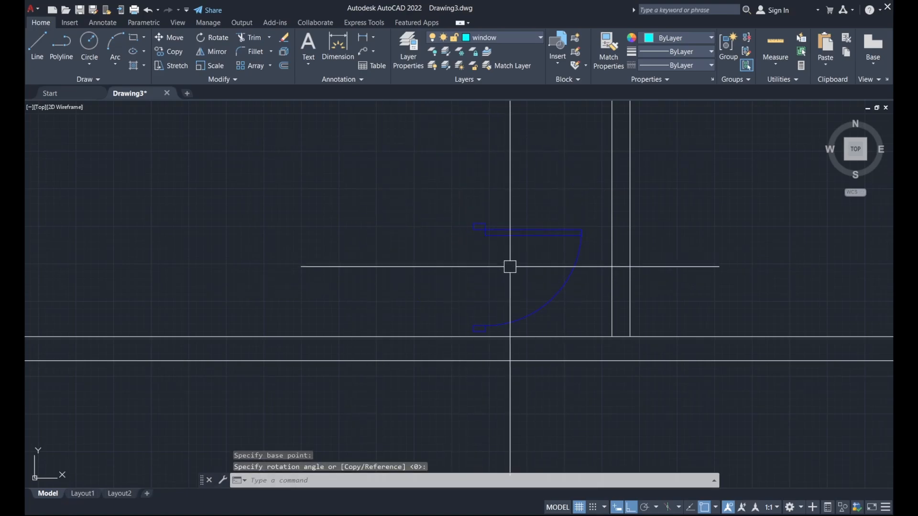
scroll(510, 266, "down", 2)
left_click(511, 253)
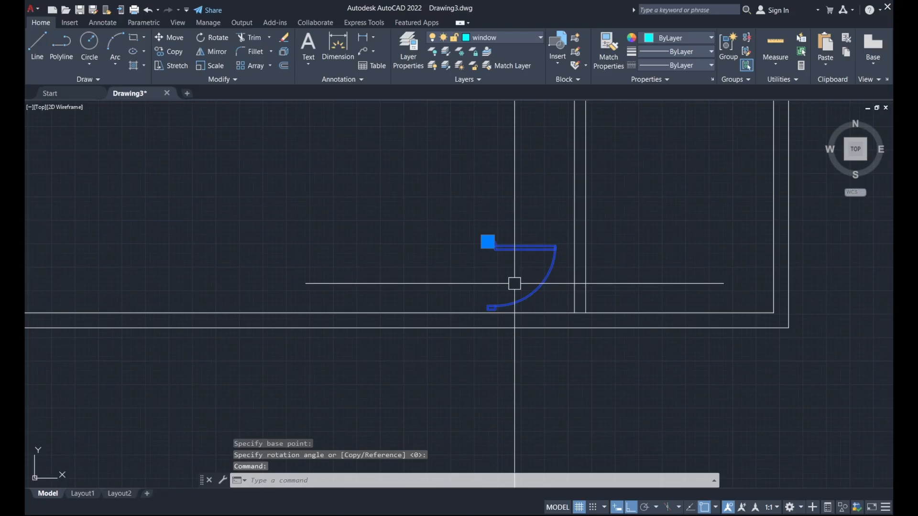
Move the rotated door so its corner snaps to the partition wall corner.
type("m")
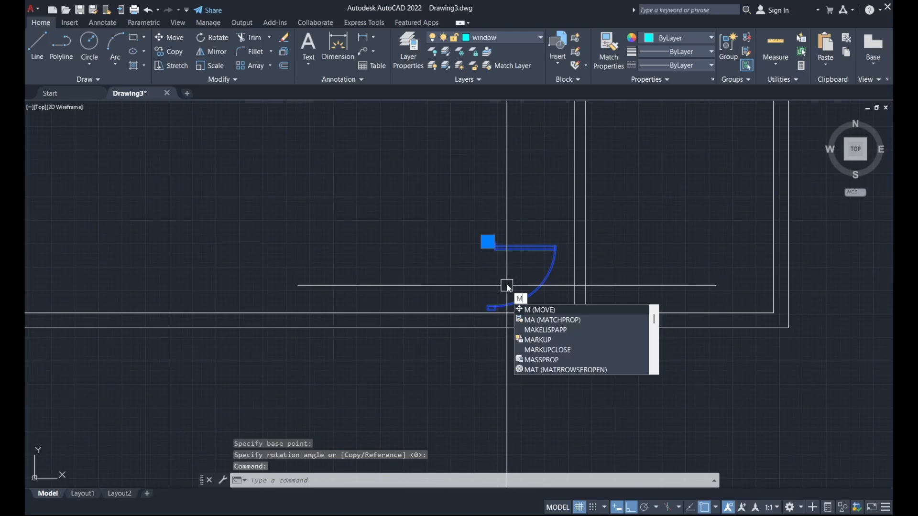
key("Return")
scroll(486, 256, "up", 3)
left_click(487, 248)
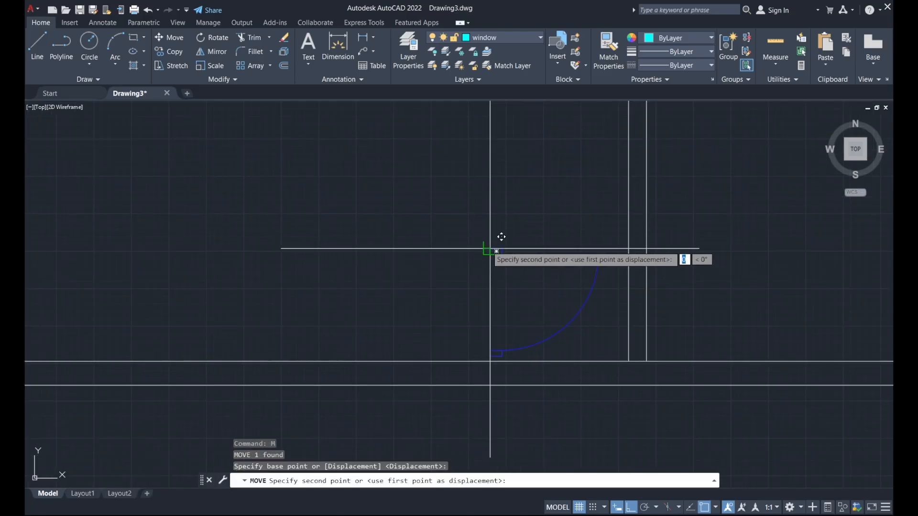
scroll(492, 253, "down", 2)
scroll(543, 199, "up", 2)
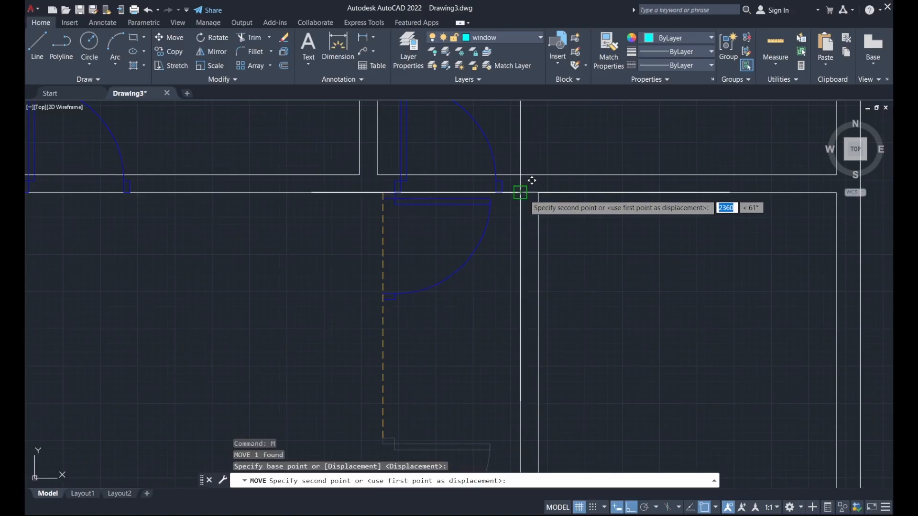
left_click(528, 190)
scroll(569, 251, "up", 2)
scroll(563, 243, "down", 2)
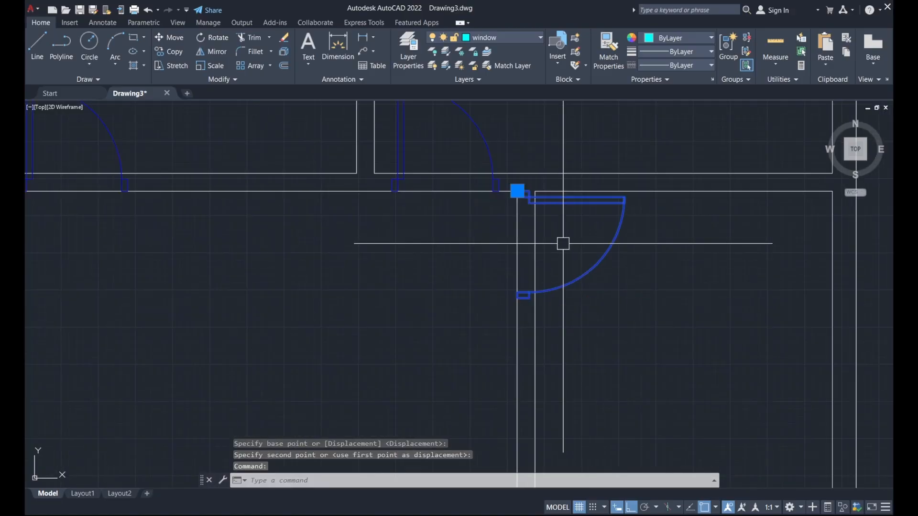
Shift the door 267 units straight down into the partition opening.
type("m")
key("Return")
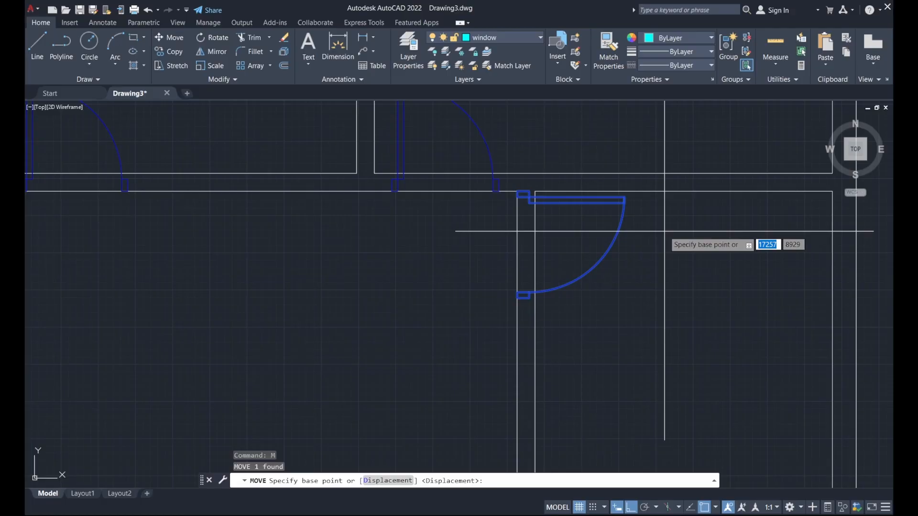
left_click(665, 232)
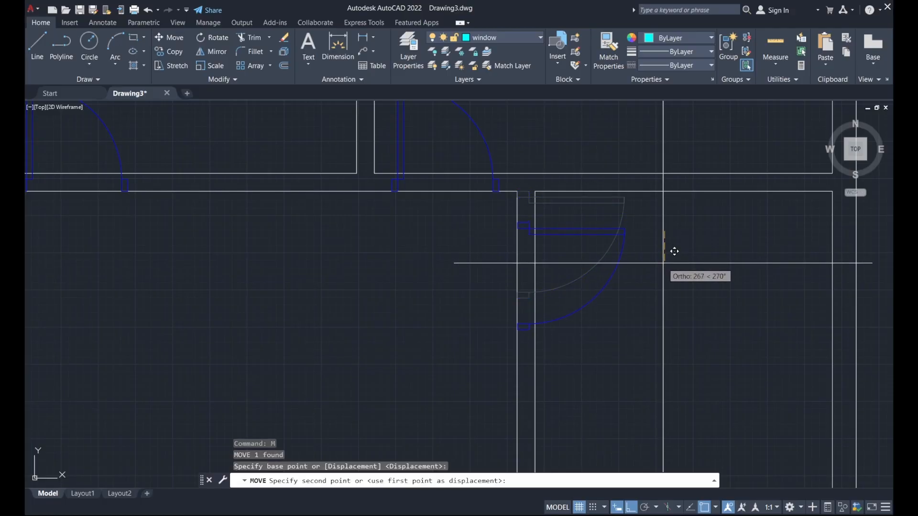
left_click(675, 249)
scroll(662, 260, "down", 3)
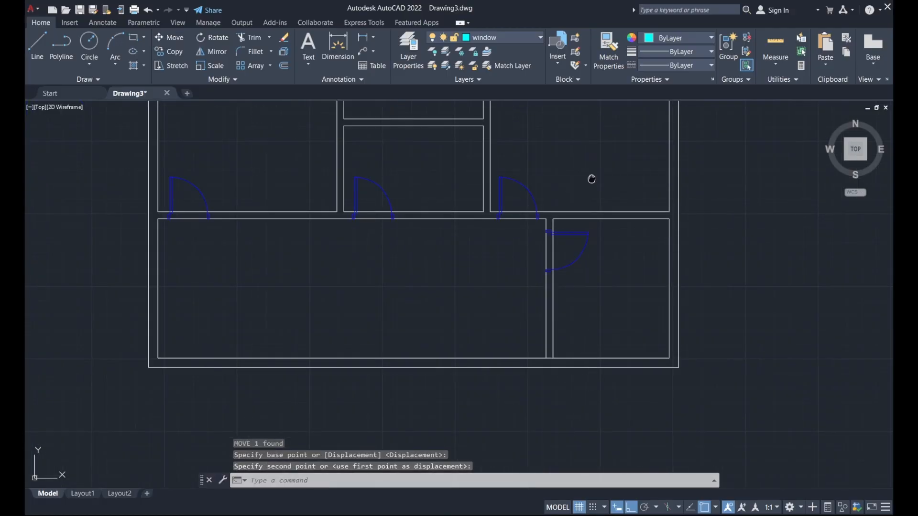
Bring the whole plan into view and select the double door beside it.
middle_click_drag(592, 179, 691, 248)
scroll(680, 236, "down", 3)
middle_click_drag(430, 299, 417, 297)
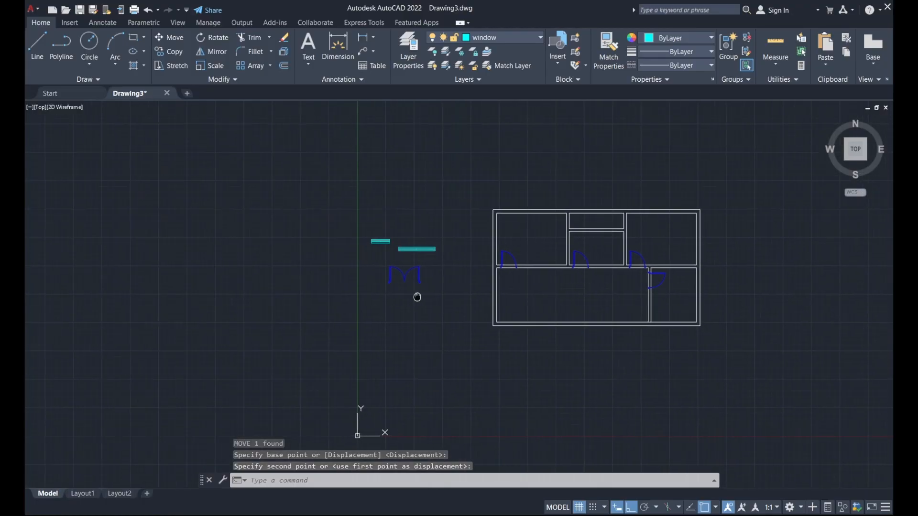
scroll(421, 292, "up", 3)
left_click(404, 266)
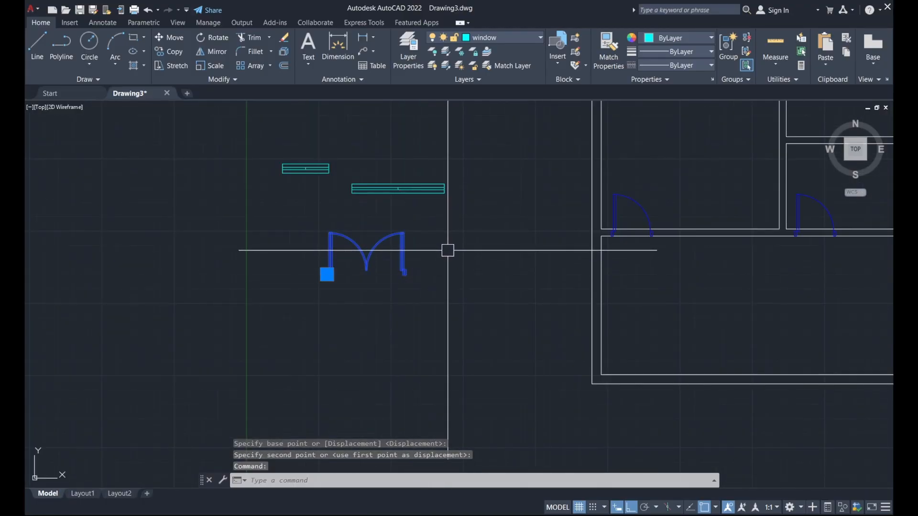
Move the double door by its lower-right corner onto the bottom wall corner, with Ortho off.
left_click(175, 38)
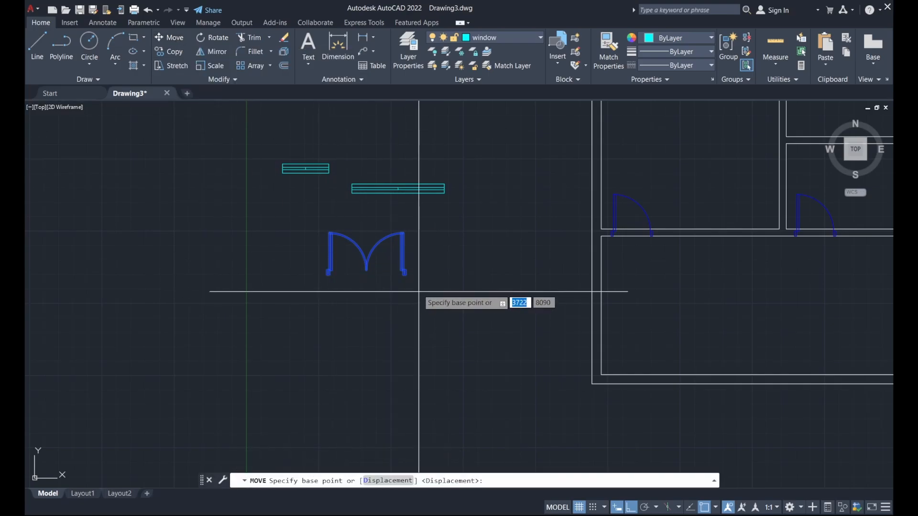
left_click(405, 273)
middle_click_drag(498, 336, 352, 274)
scroll(437, 293, "up", 5)
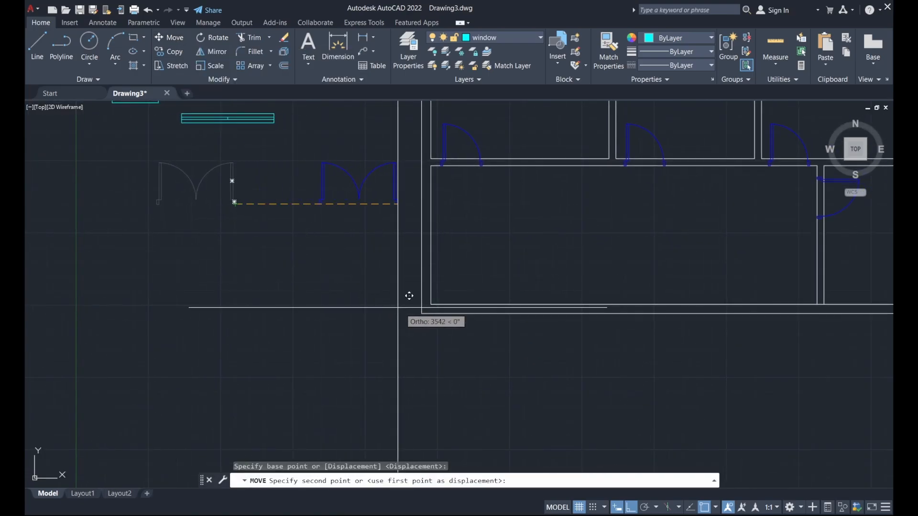
scroll(462, 275, "down", 4)
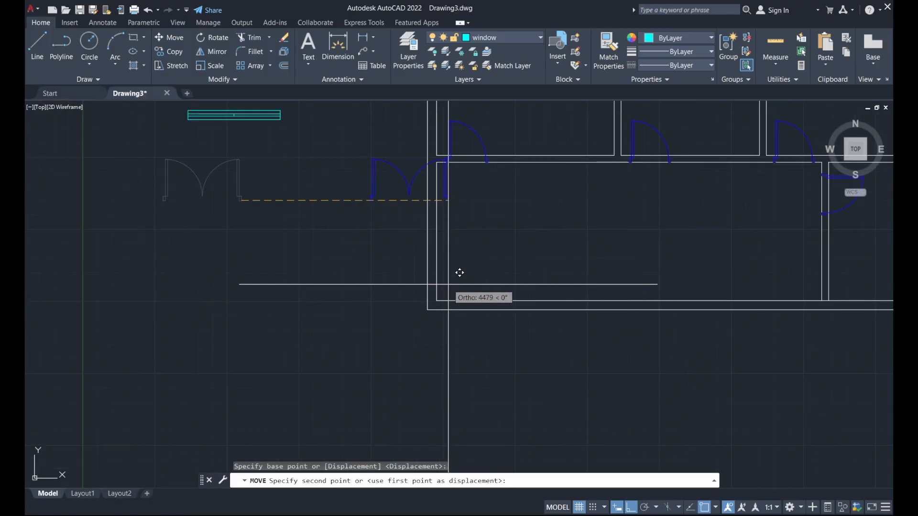
key("F8")
scroll(471, 268, "up", 2)
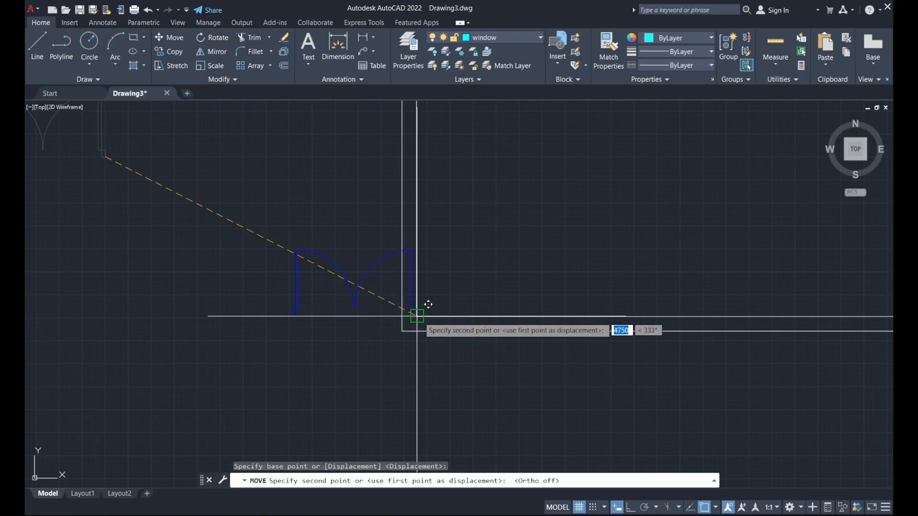
scroll(429, 305, "down", 2)
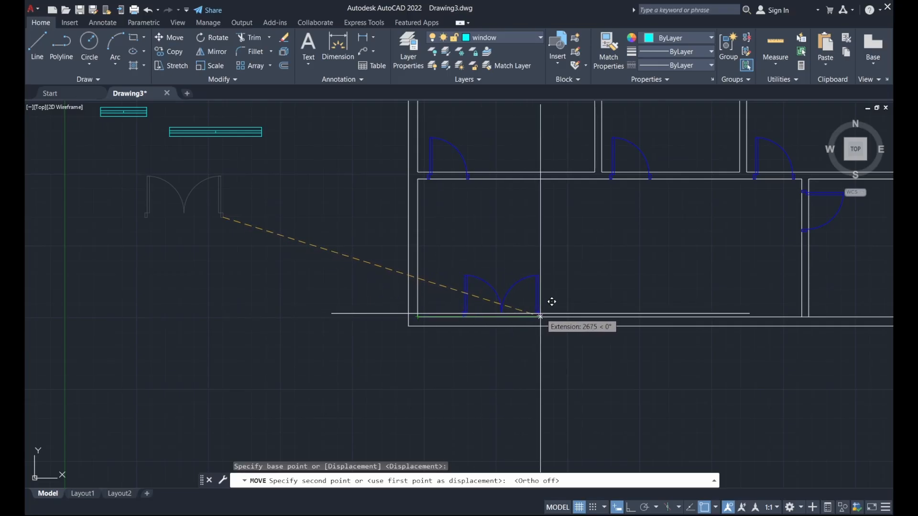
left_click(583, 301)
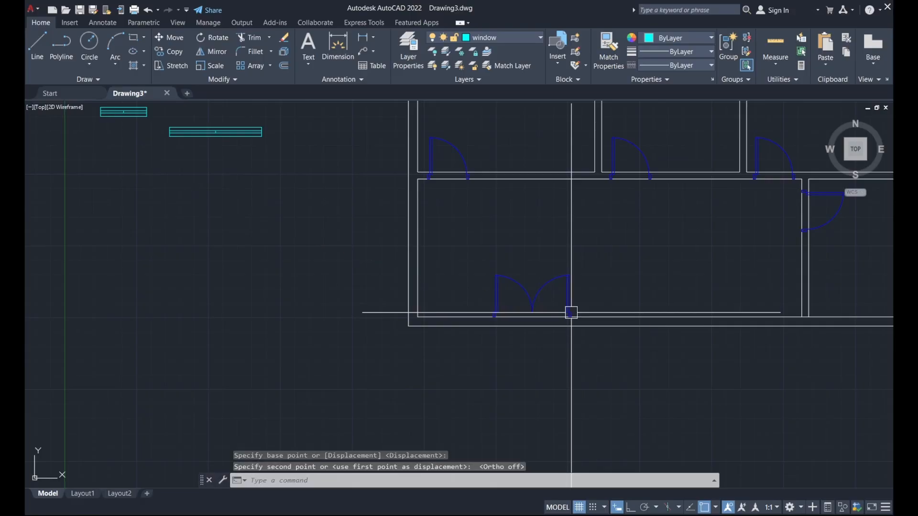
scroll(569, 312, "up", 6)
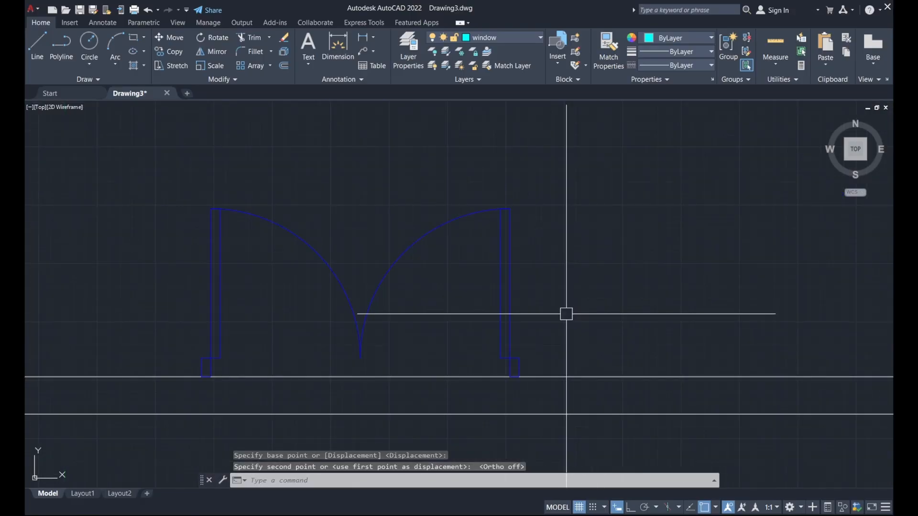
Nudge the double door down 100 into the bottom exterior wall.
left_click(501, 314)
scroll(566, 285, "down", 8)
scroll(567, 285, "up", 5)
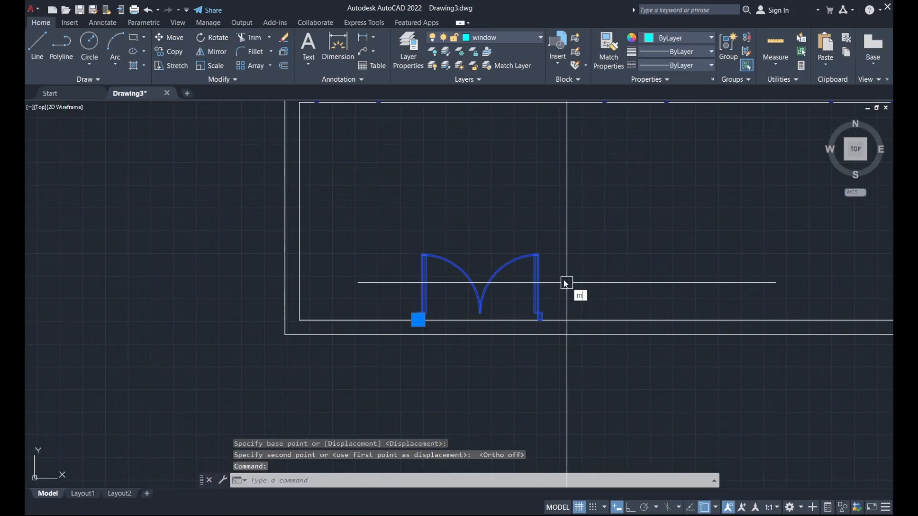
key("Return")
scroll(566, 287, "up", 5)
left_click(512, 316)
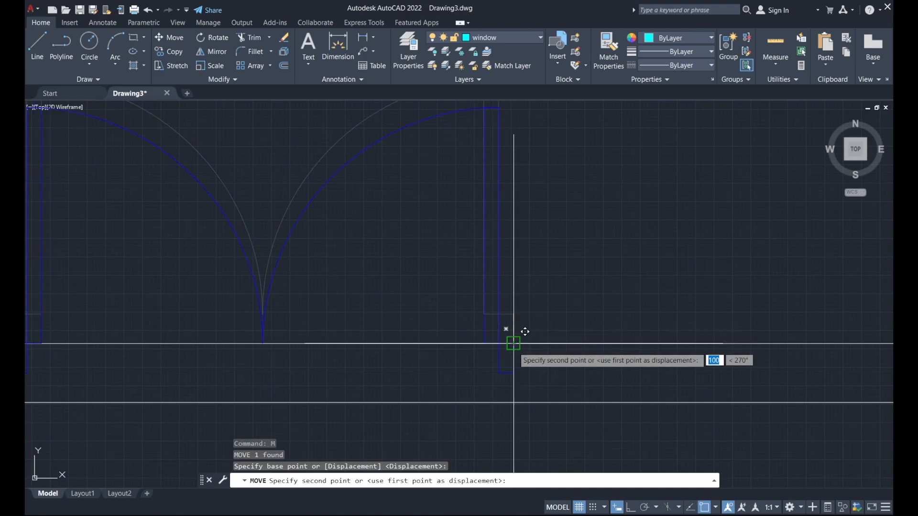
scroll(522, 332, "down", 5)
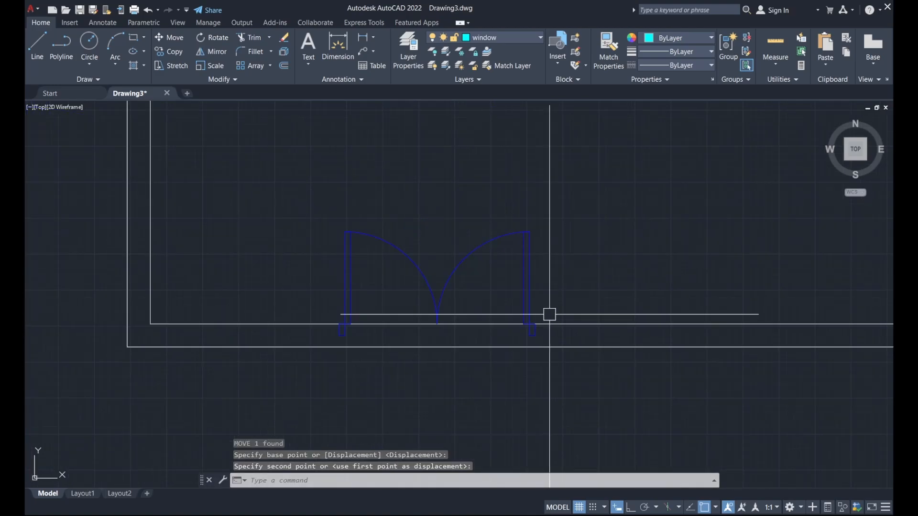
scroll(532, 307, "down", 4)
mouse_move(540, 219)
middle_mouse_down()
mouse_move(487, 272)
mouse_move(421, 313)
mouse_move(512, 354)
middle_mouse_up()
scroll(554, 319, "down", 2)
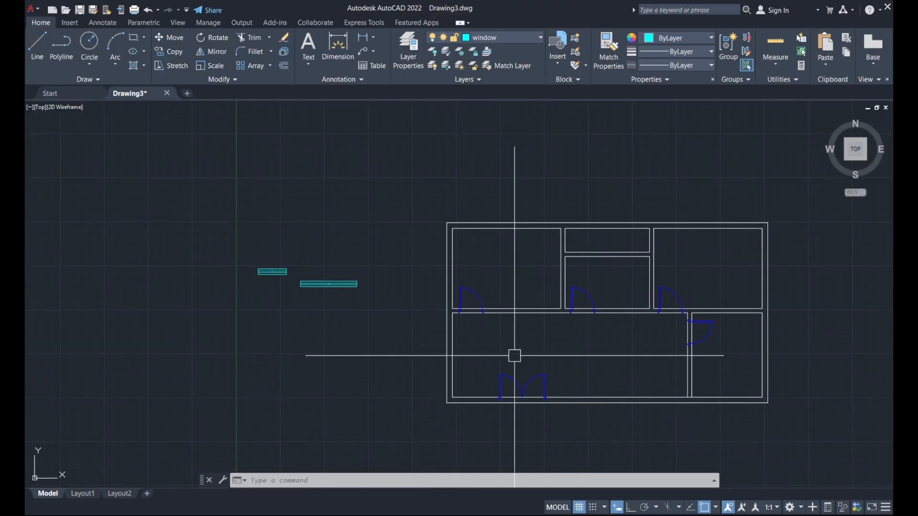
Copy the longer window block into the top wall over the left and right rooms.
left_click(345, 289)
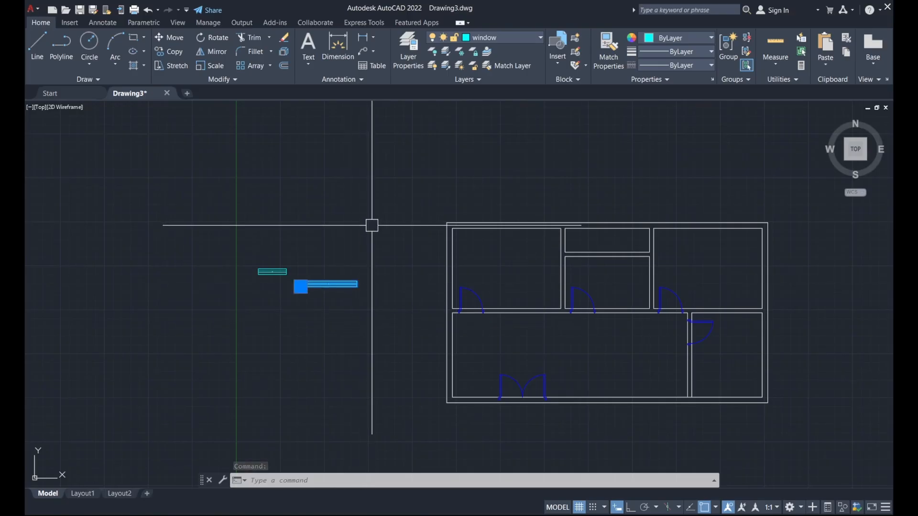
left_click(171, 52)
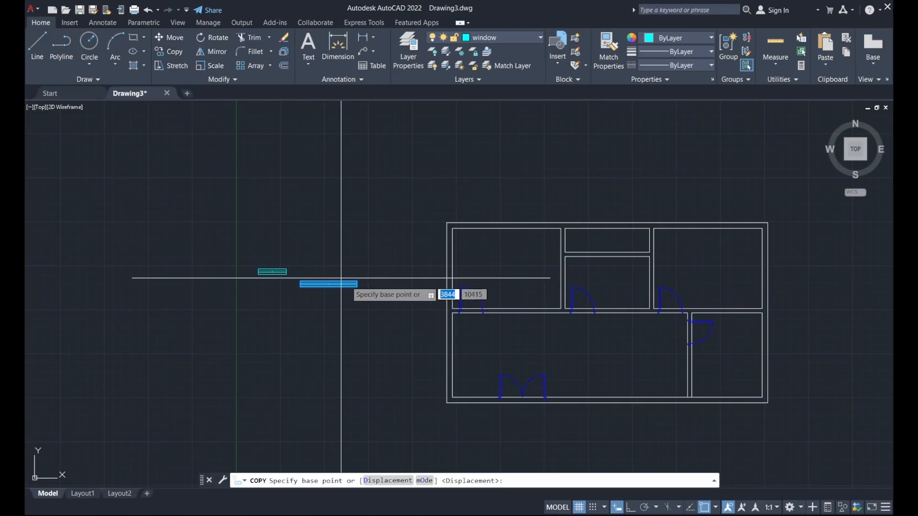
scroll(359, 283, "up", 4)
left_click(361, 282)
scroll(347, 366, "down", 4)
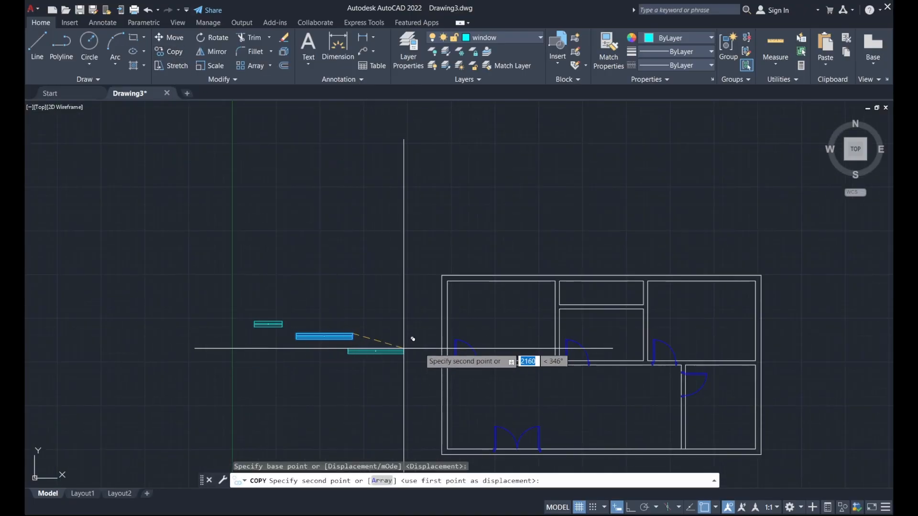
scroll(517, 287, "up", 4)
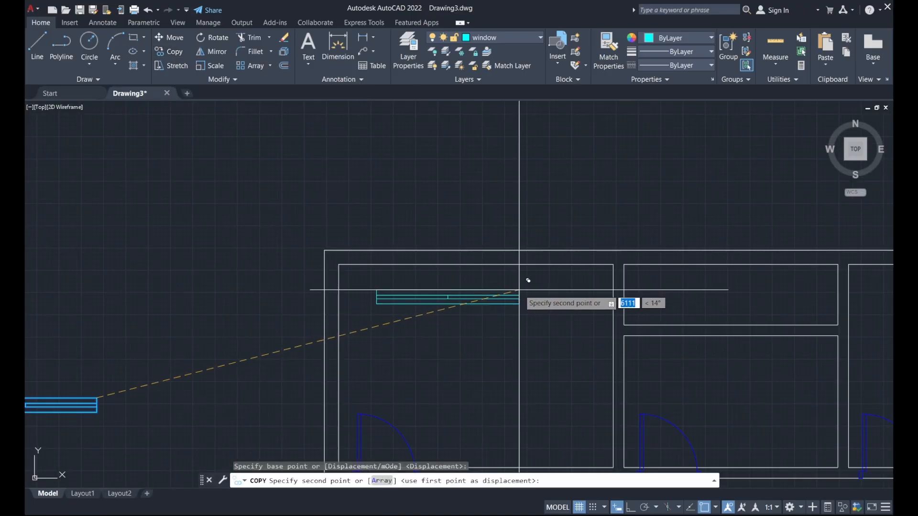
left_click(554, 240)
middle_click_drag(563, 334, 416, 285)
scroll(402, 271, "down", 4)
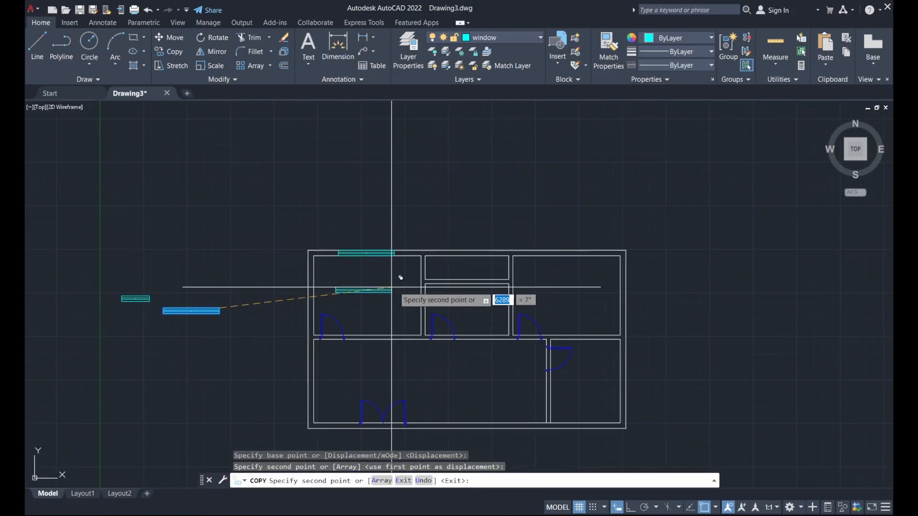
scroll(606, 258, "up", 5)
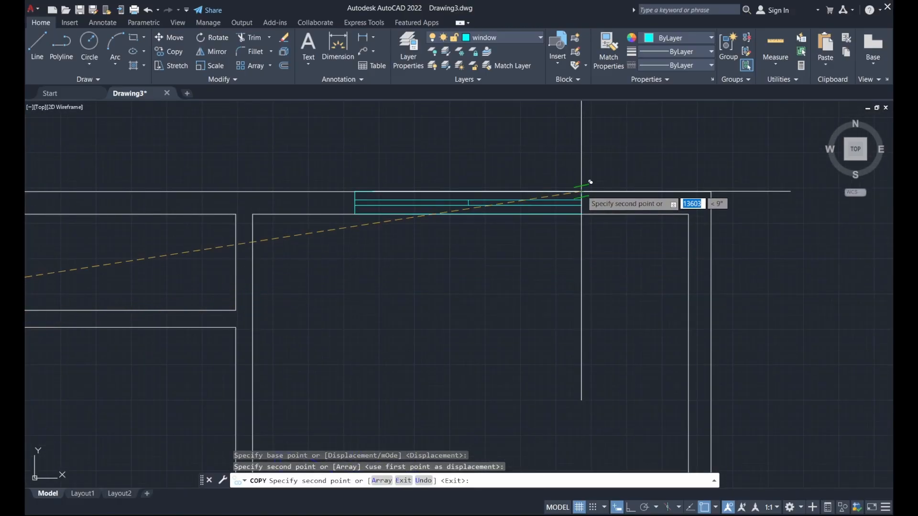
left_click(582, 191)
Place a third window copy inside the small right-hand room.
scroll(492, 146, "down", 4)
scroll(537, 232, "up", 4)
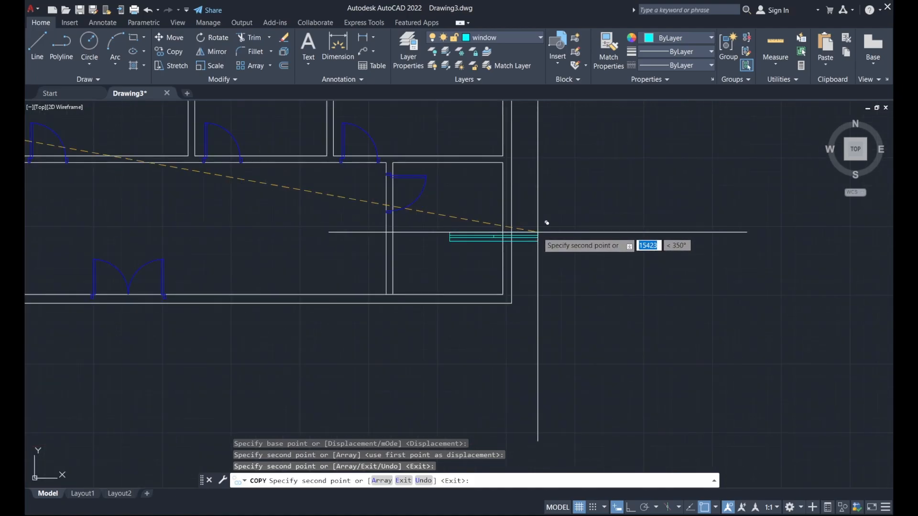
scroll(538, 232, "down", 4)
scroll(576, 232, "up", 4)
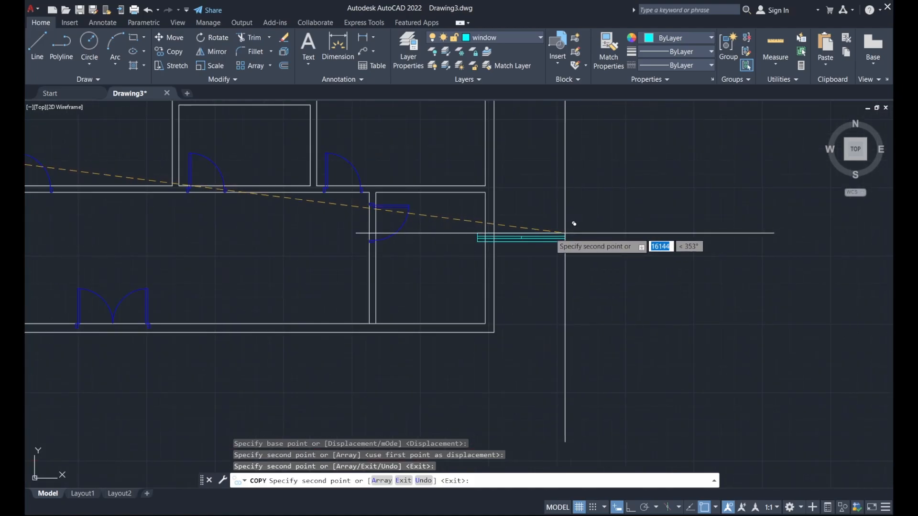
scroll(492, 225, "up", 4)
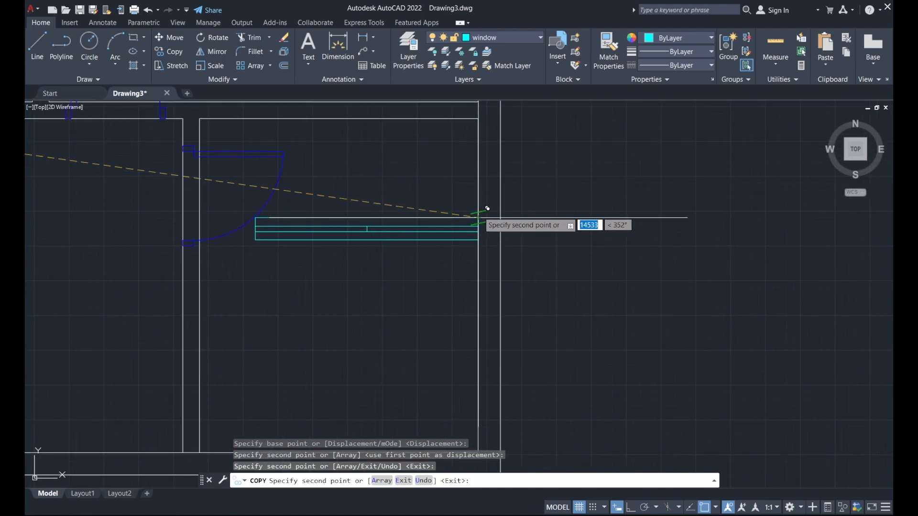
left_click(487, 209)
scroll(488, 210, "down", 4)
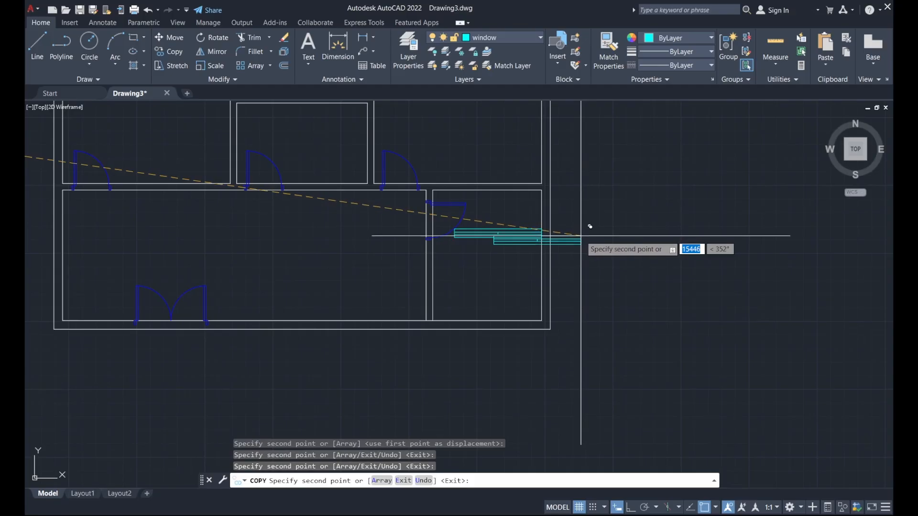
key("Escape")
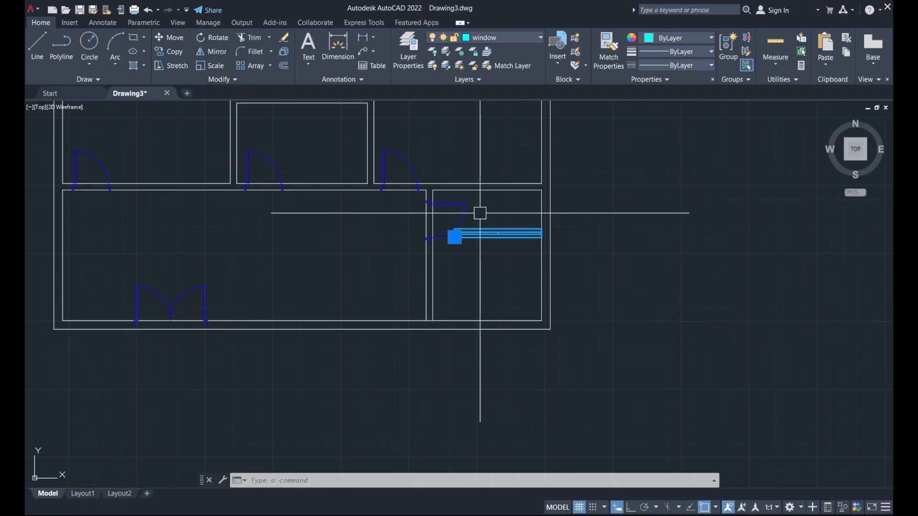
Rotate the extra window copy 90° about its corner with Ortho on so it stands vertical.
type("o")
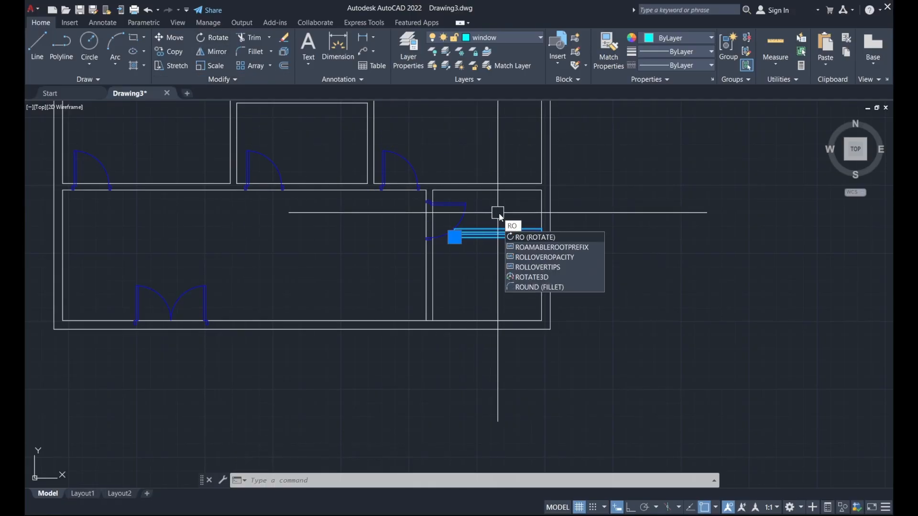
key("Return")
scroll(526, 218, "up", 4)
left_click(558, 246)
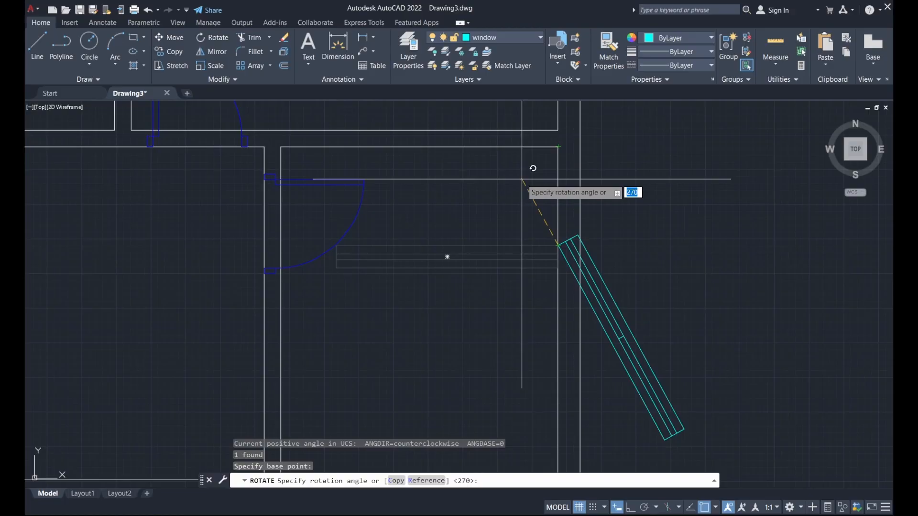
key("F8")
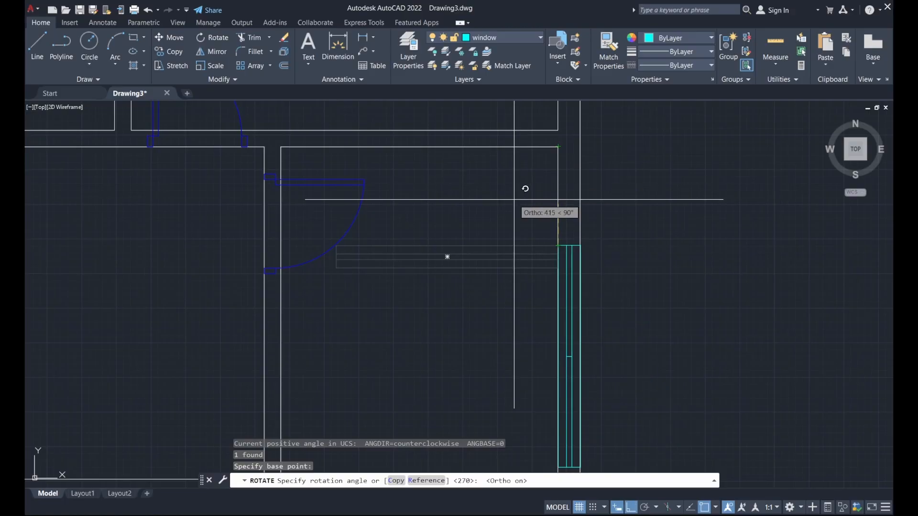
middle_click_drag(510, 200, 511, 126)
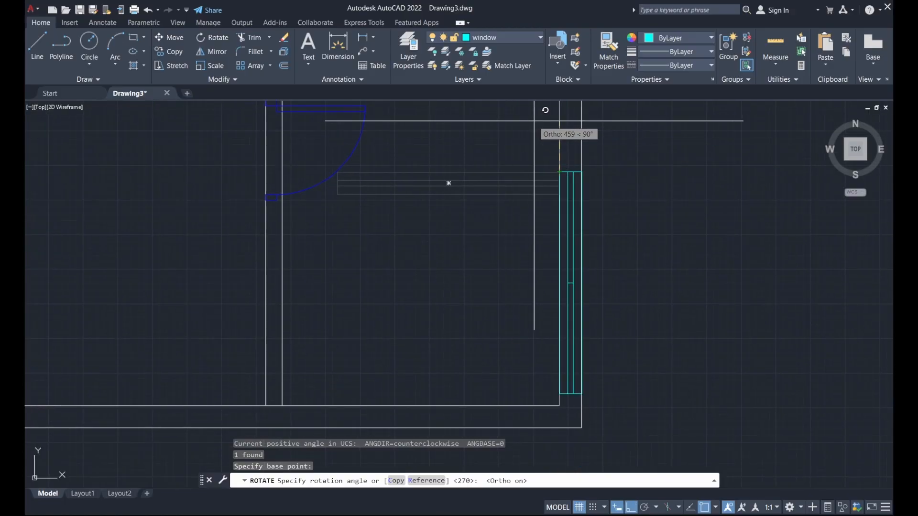
left_click(533, 120)
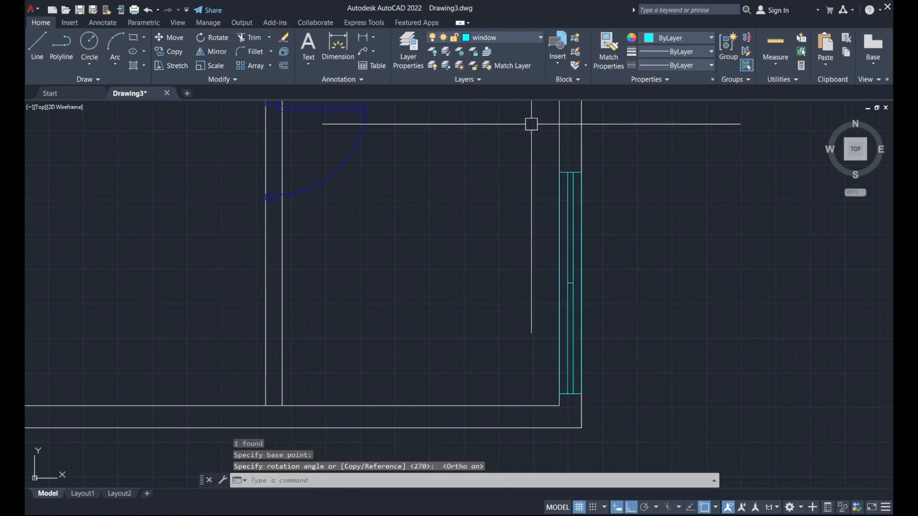
scroll(552, 265, "down", 2)
middle_click_drag(586, 231, 576, 258)
Move the vertical window by its bottom corner into the small room's right outer wall.
left_click(553, 264)
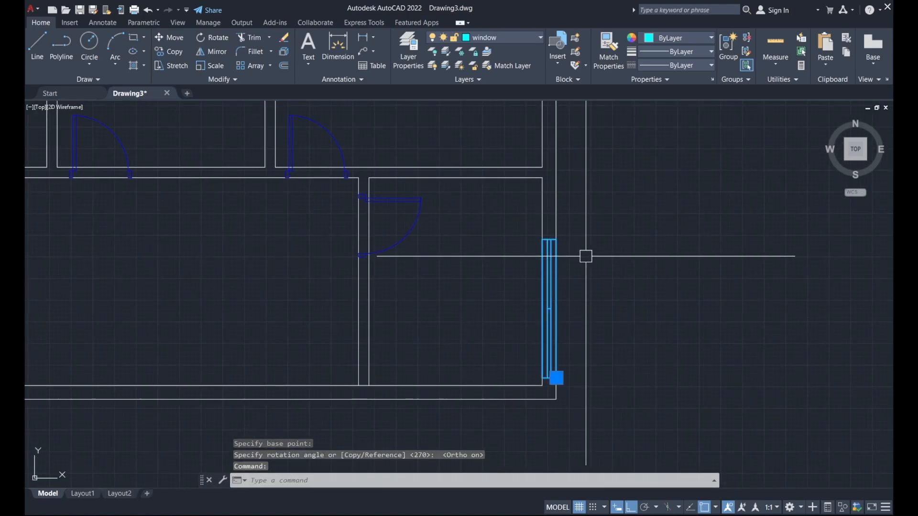
type("m")
key("Return")
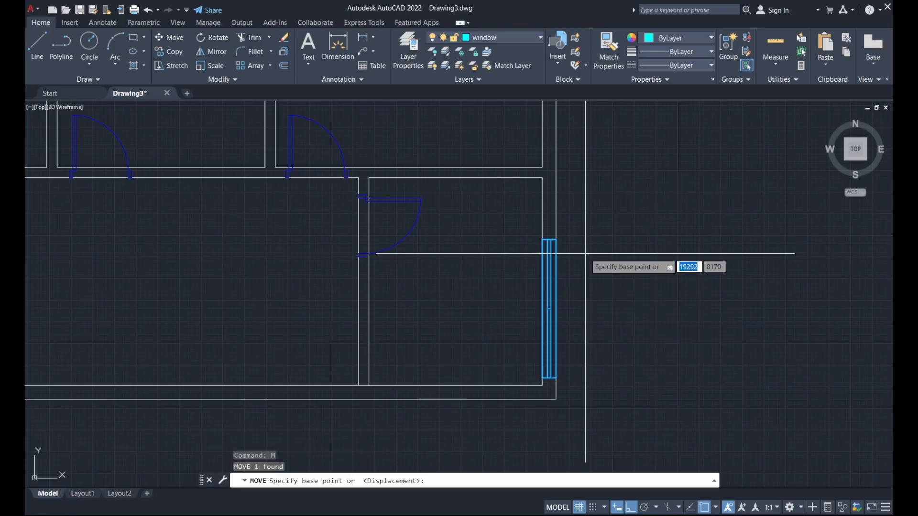
left_click(596, 269)
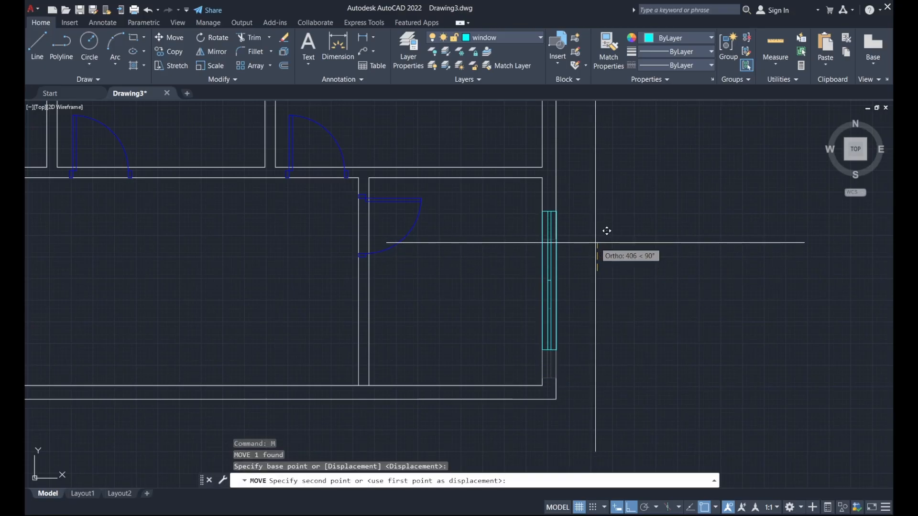
left_click(607, 238)
scroll(614, 242, "down", 4)
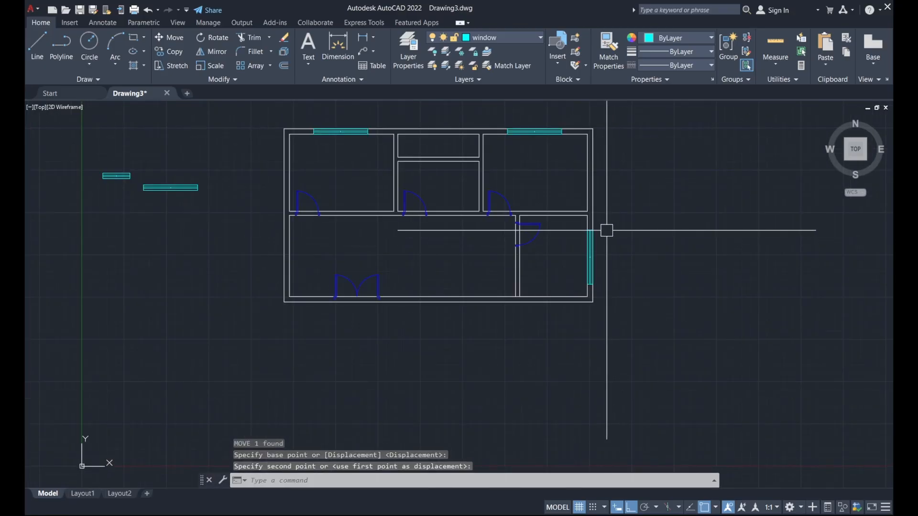
Move the small loose window by its endpoint onto the top wall above the middle rooms.
middle_click_drag(262, 217, 370, 255)
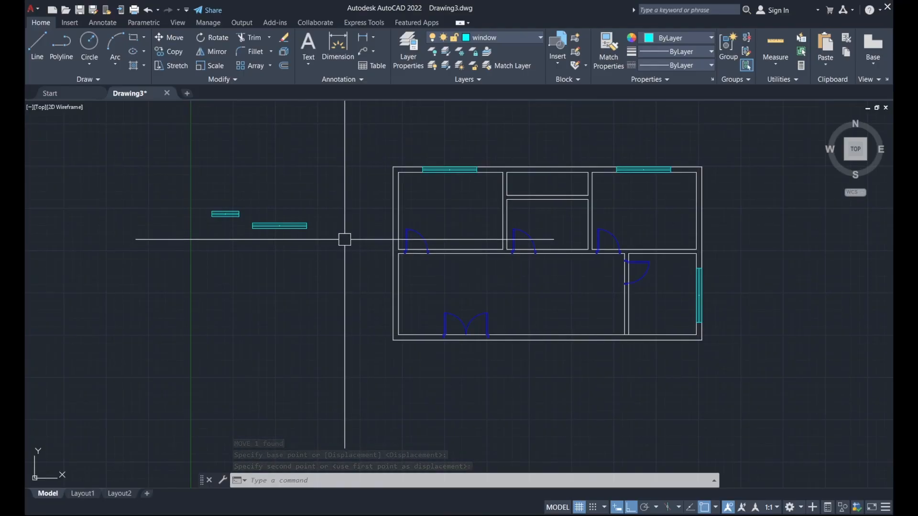
left_click(224, 218)
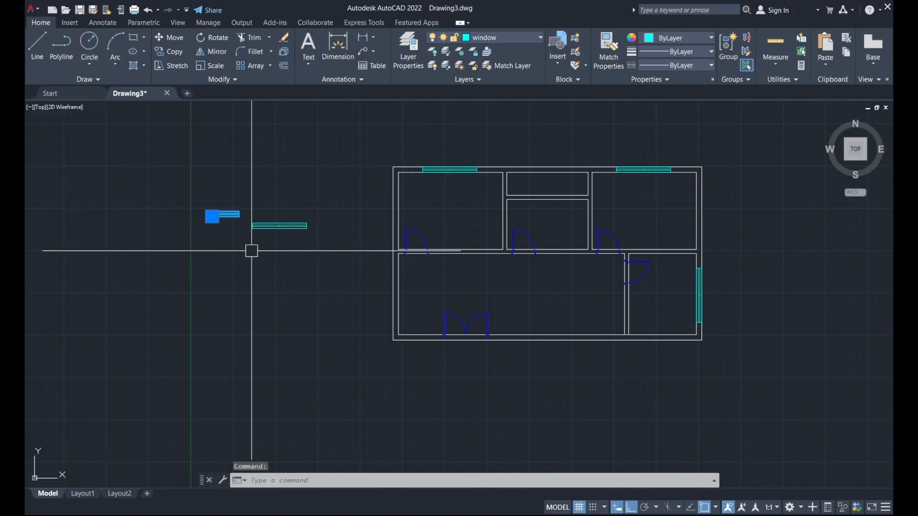
key("Return")
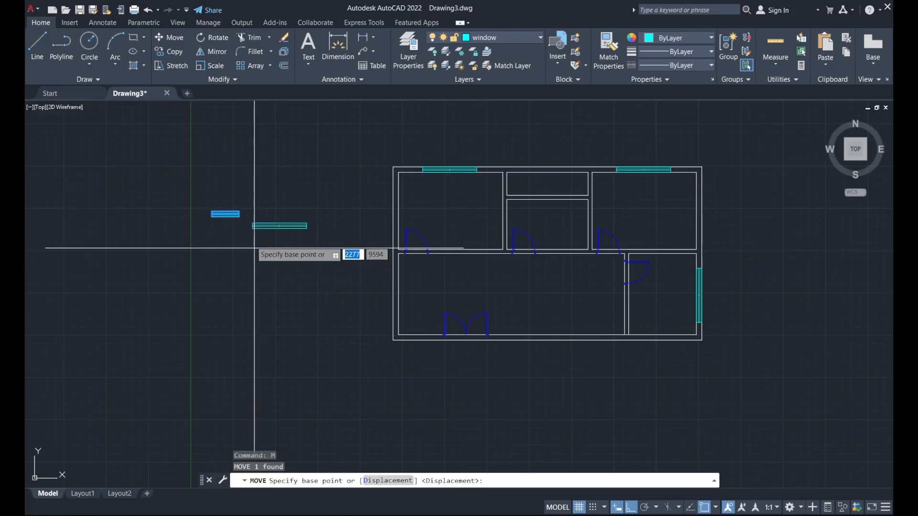
scroll(246, 201, "up", 2)
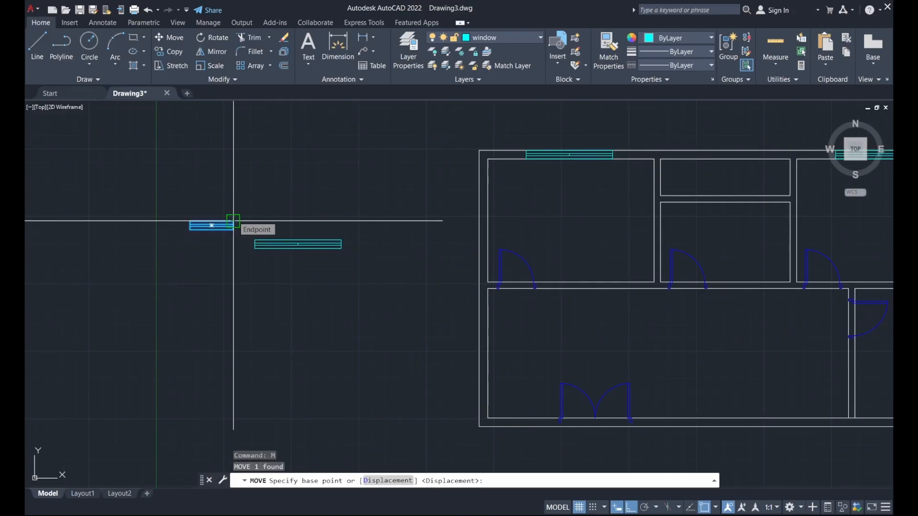
left_click(234, 221)
scroll(324, 250, "down", 3)
scroll(443, 232, "up", 6)
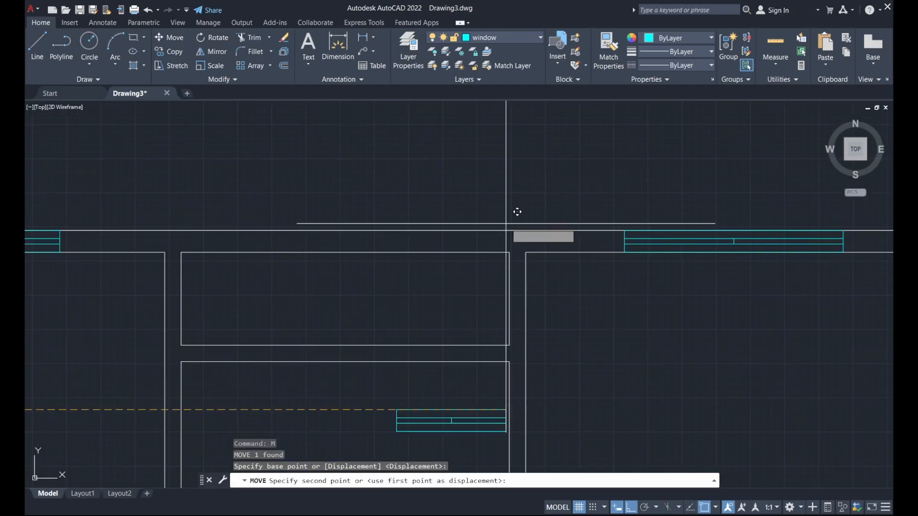
left_click(345, 230)
scroll(426, 199, "down", 2)
scroll(344, 219, "up", 4)
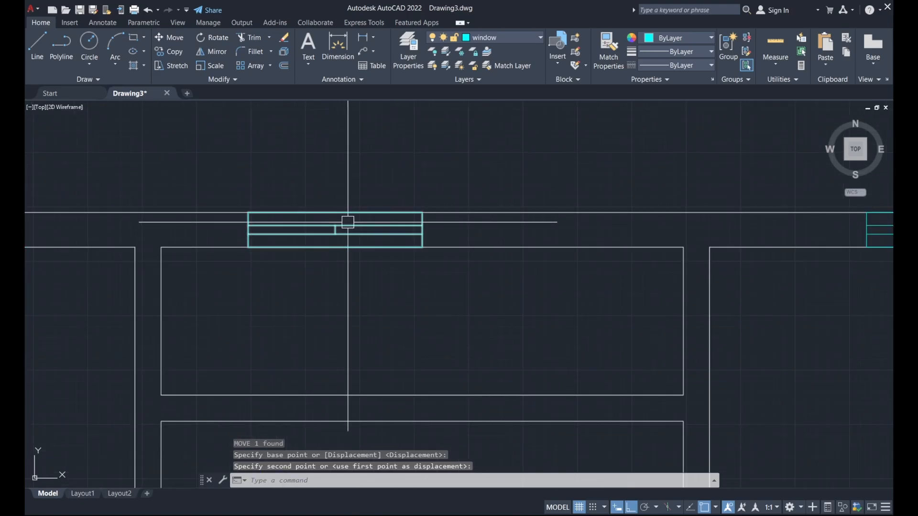
scroll(359, 269, "down", 1)
Shift the small window 225 units left along the top wall.
type("m")
key("Return")
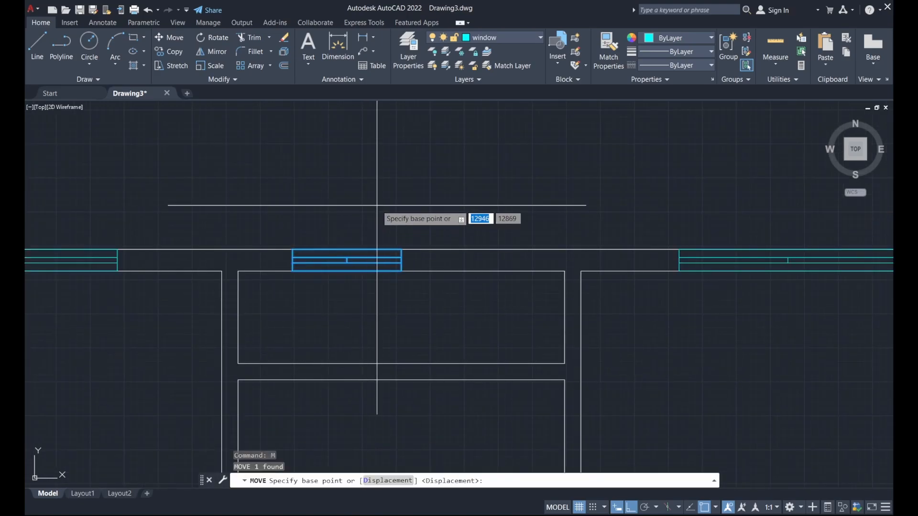
left_click(378, 204)
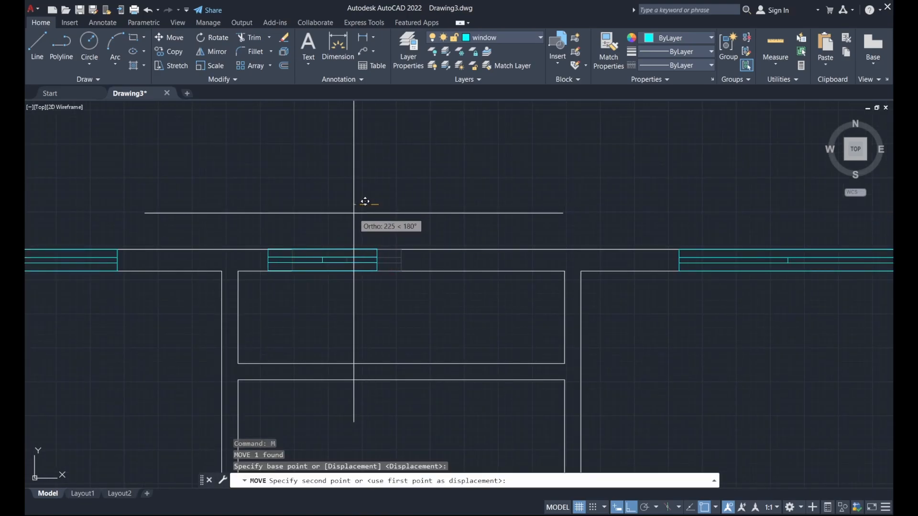
left_click(354, 213)
scroll(379, 205, "down", 3)
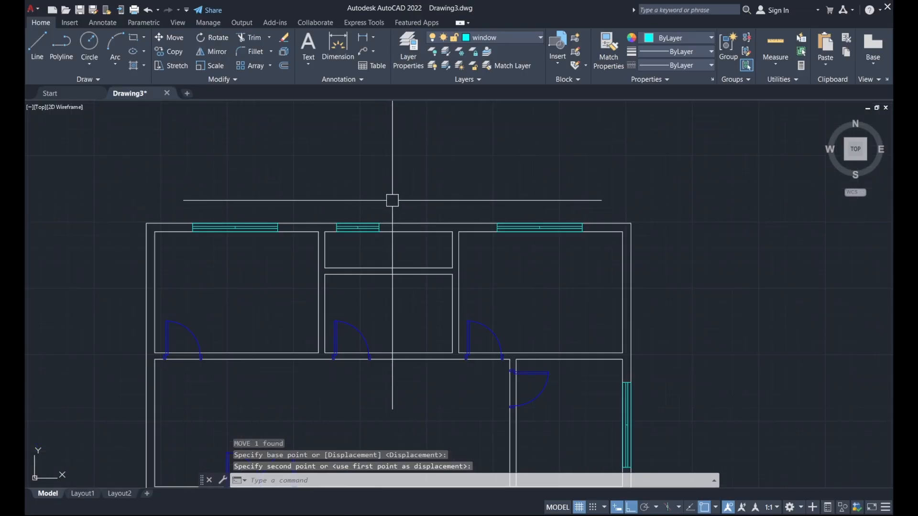
scroll(369, 224, "up", 2)
scroll(383, 210, "down", 6)
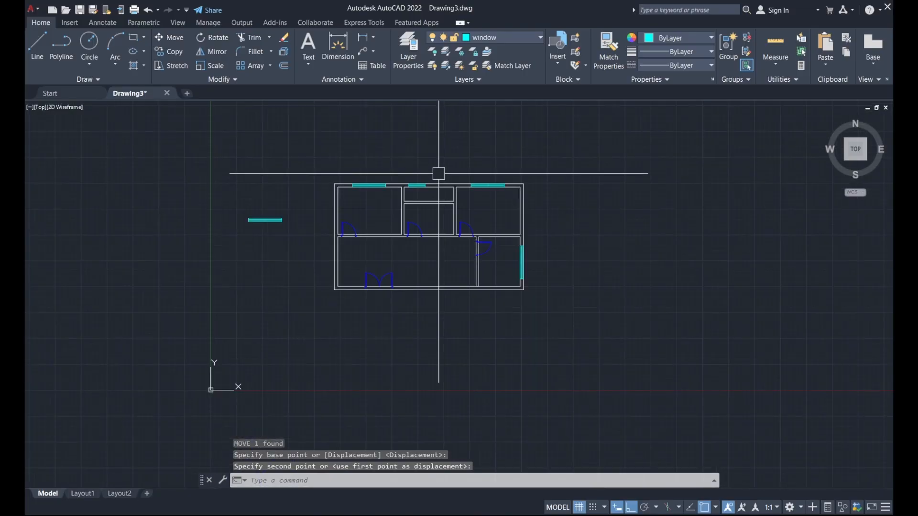
scroll(291, 225, "up", 2)
Move the long loose window by its right end down beside the large room's bottom wall.
left_click(279, 221)
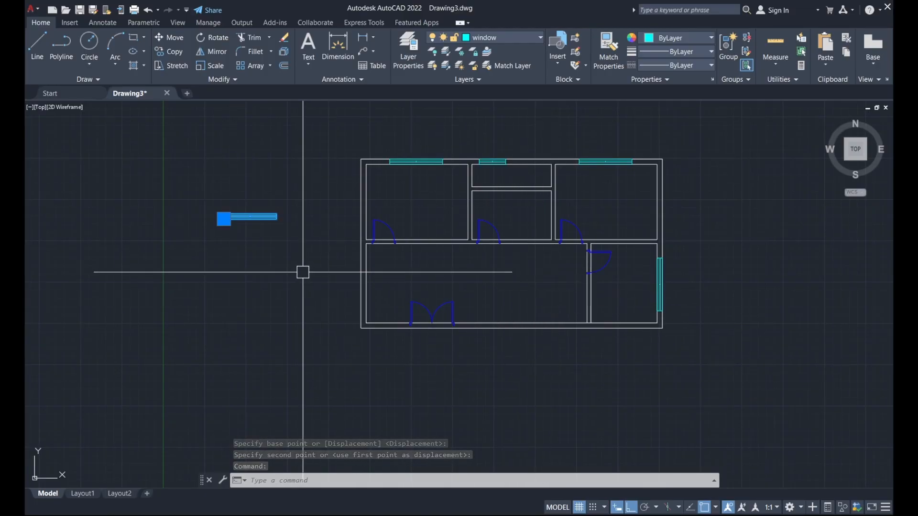
left_click(162, 39)
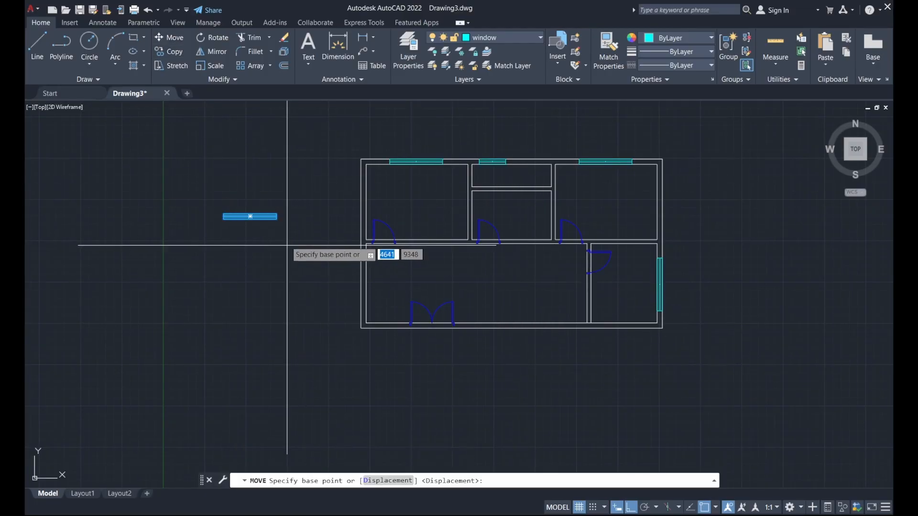
scroll(287, 242, "up", 2)
left_click(270, 201)
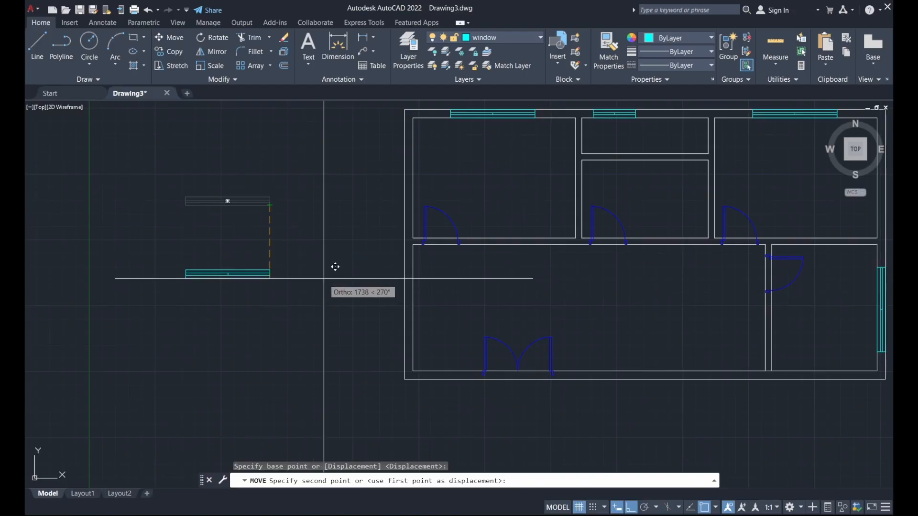
scroll(332, 270, "down", 2)
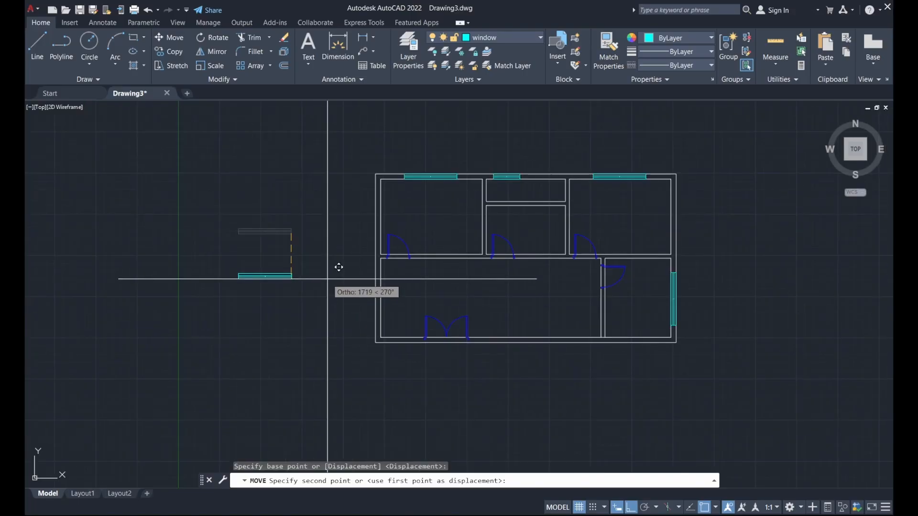
key("F8")
scroll(446, 293, "up", 4)
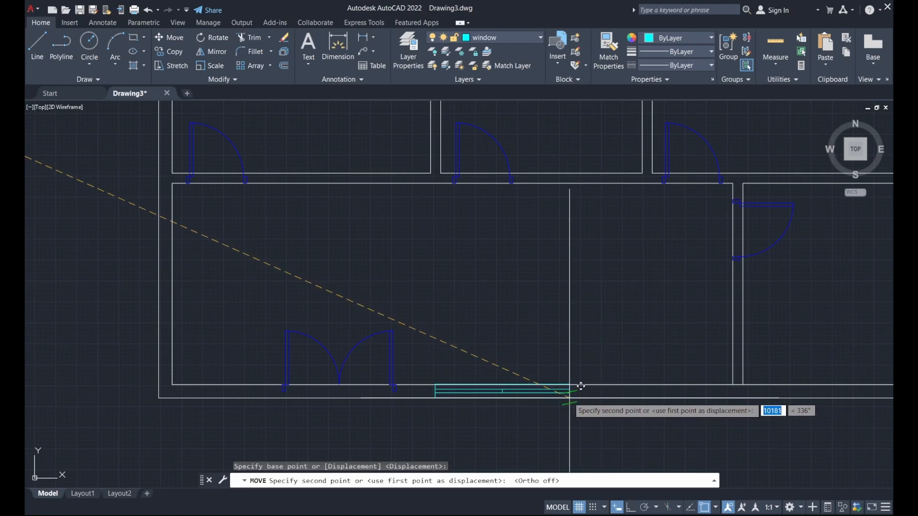
left_click(557, 385)
scroll(540, 352, "down", 2)
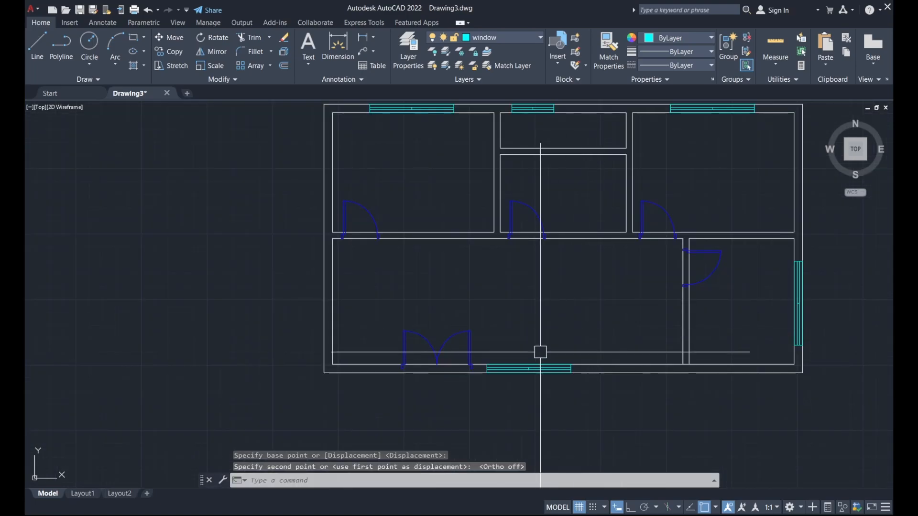
scroll(541, 352, "up", 3)
Slide the bottom window horizontally with Ortho into the large room's bottom wall.
left_click(541, 377)
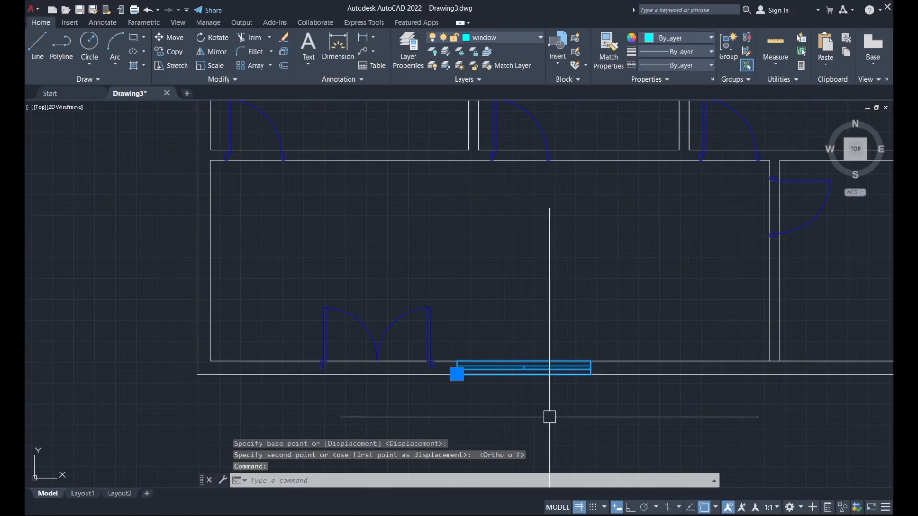
type("m")
key("Return")
left_click(564, 402)
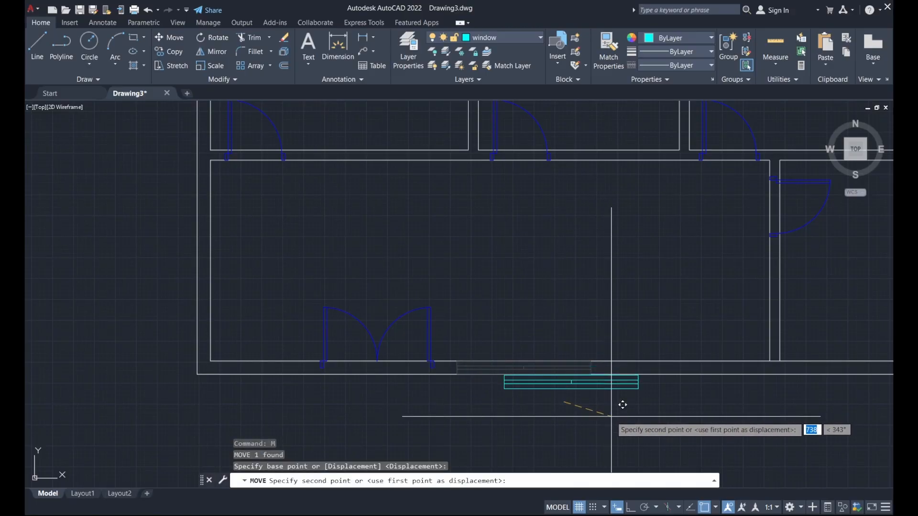
key("F8")
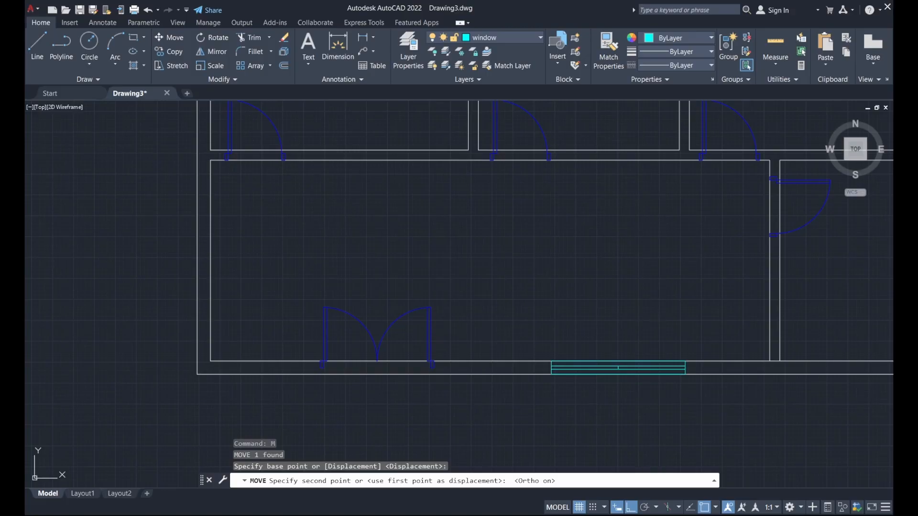
left_click(659, 403)
scroll(619, 318, "down", 2)
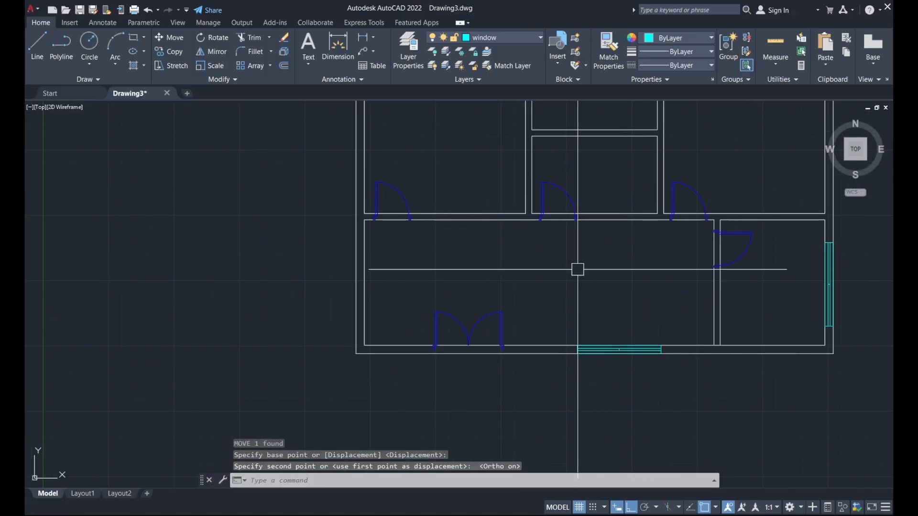
scroll(579, 267, "down", 2)
middle_click_drag(584, 263, 562, 297)
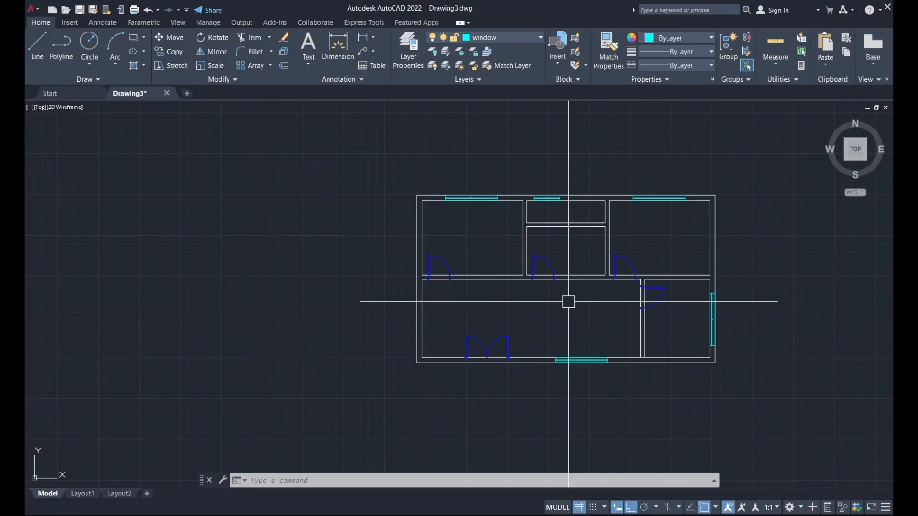
scroll(569, 303, "up", 2)
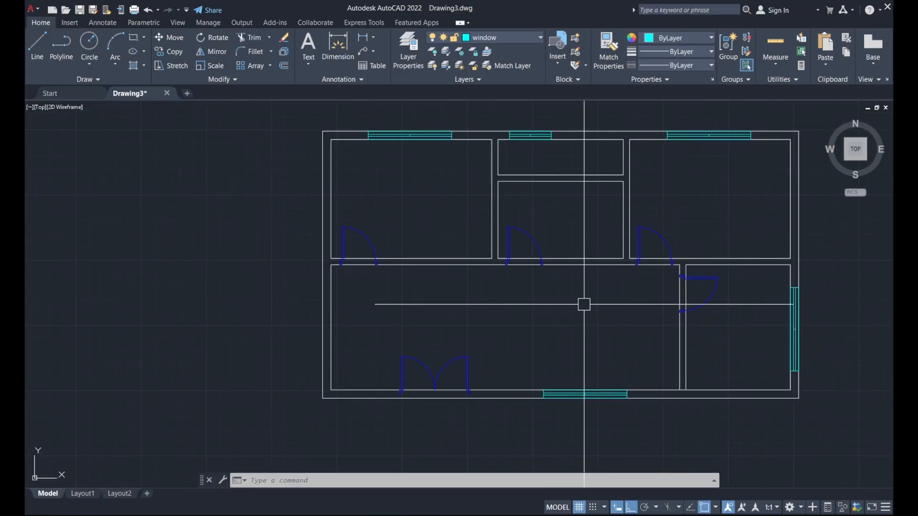
scroll(354, 261, "up", 2)
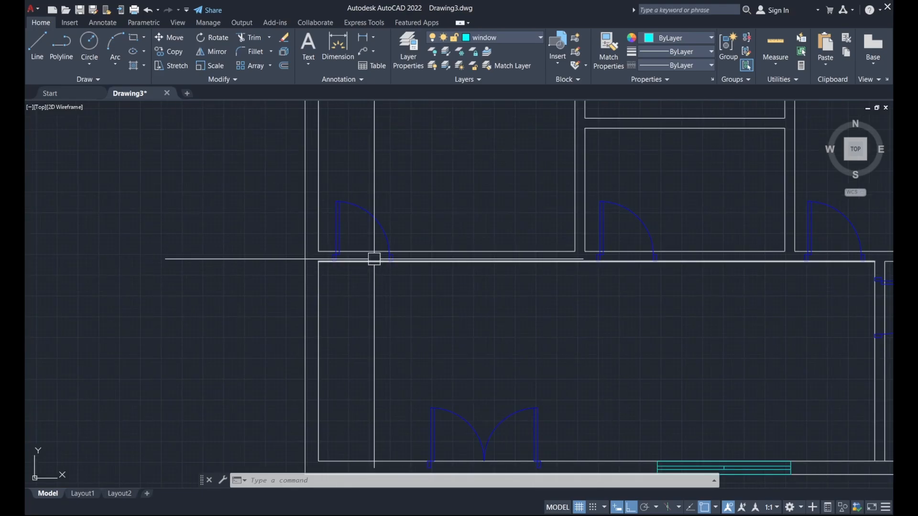
scroll(364, 244, "down", 2)
scroll(364, 244, "up", 2)
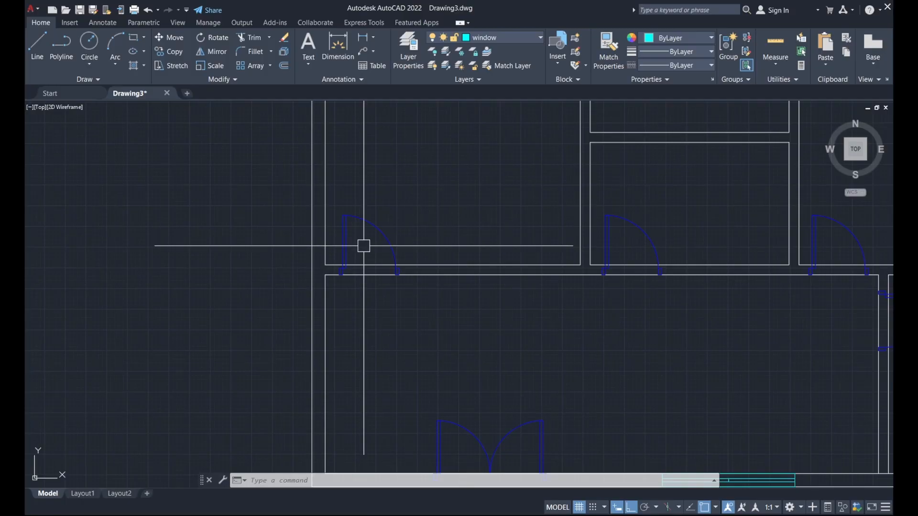
scroll(424, 228, "down", 2)
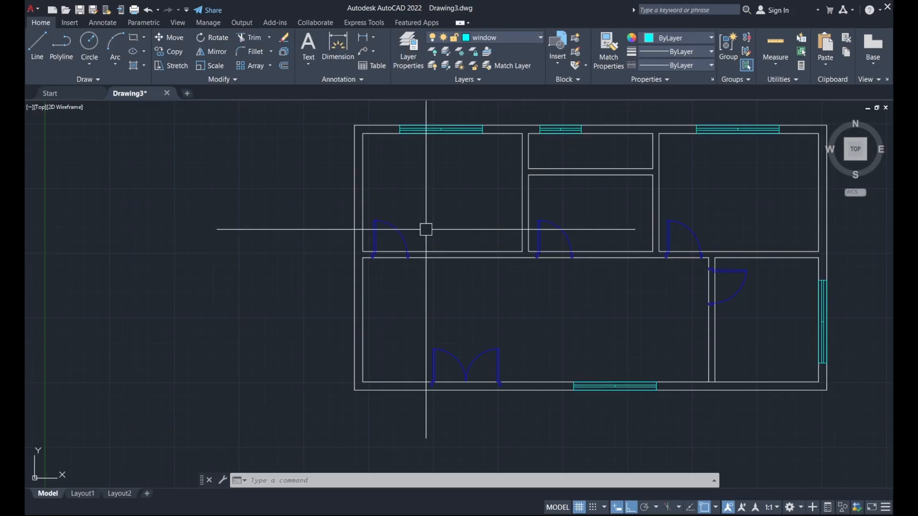
type("L")
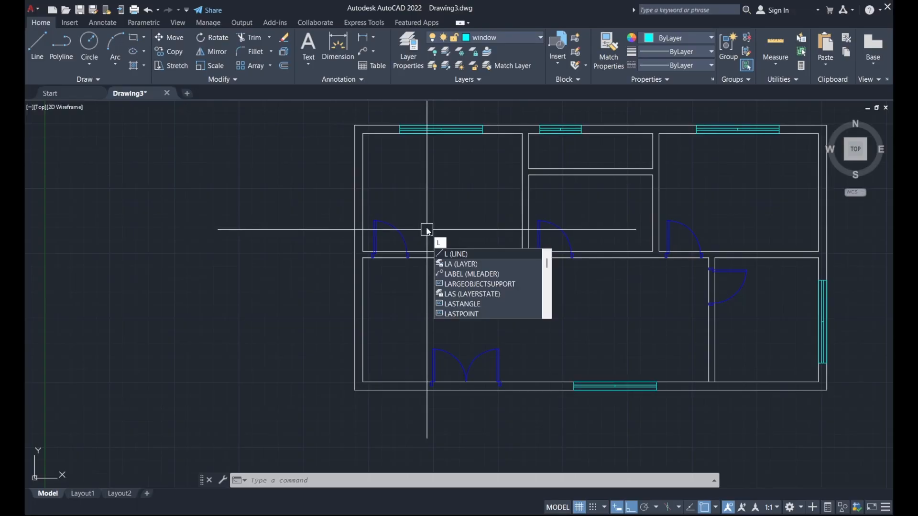
Draw a short vertical jamb line across the wall thickness at the door opening.
key("Return")
scroll(366, 226, "up", 5)
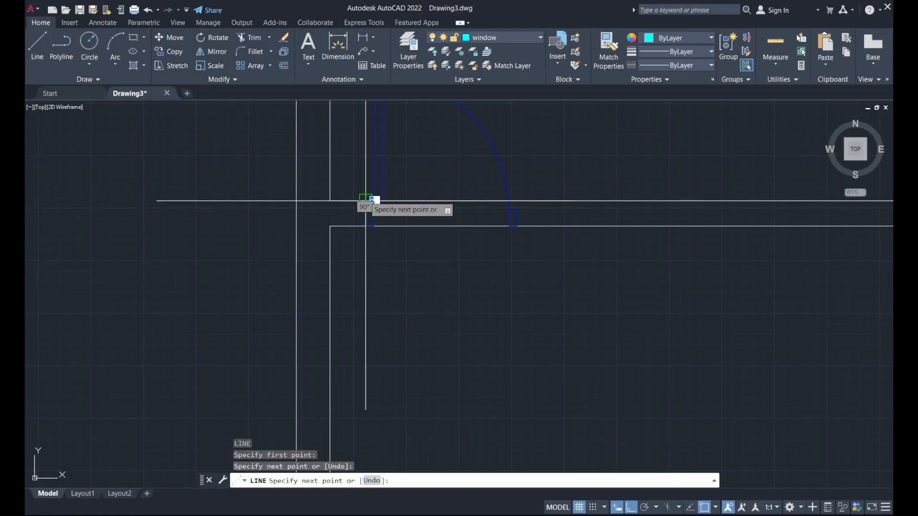
key("Escape")
scroll(529, 186, "up", 4)
key("Return")
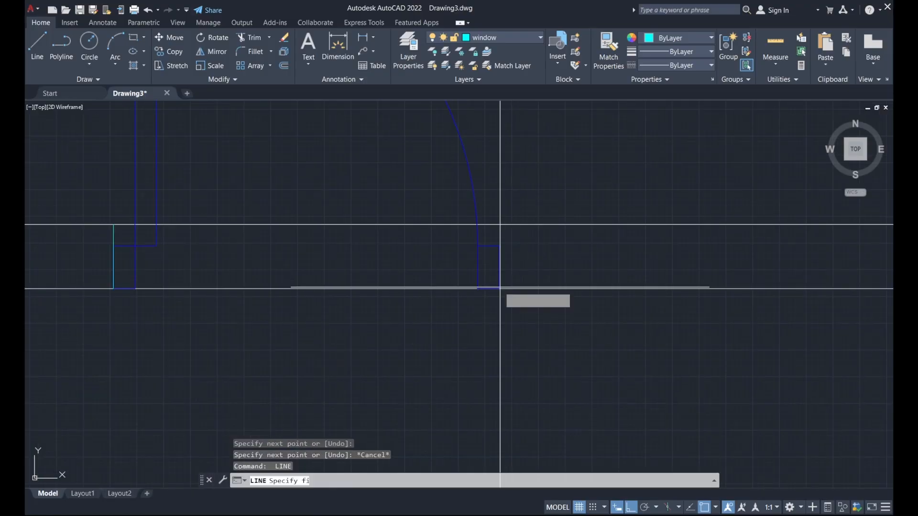
left_click(498, 289)
left_click(497, 224)
key("Escape")
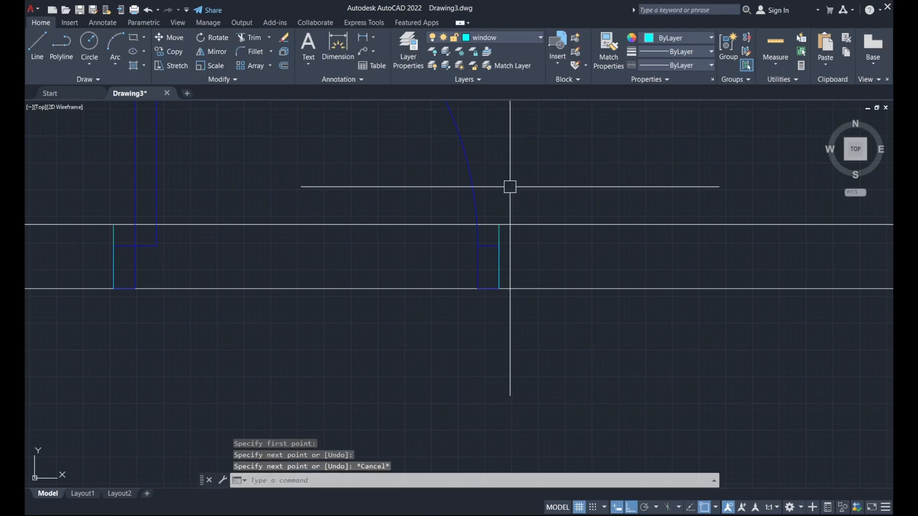
scroll(516, 200, "down", 4)
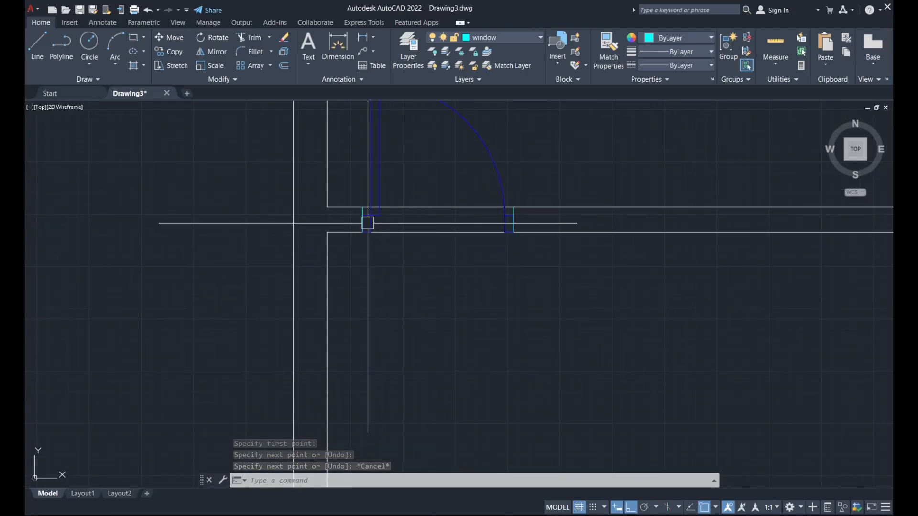
scroll(362, 215, "up", 2)
scroll(360, 207, "up", 4)
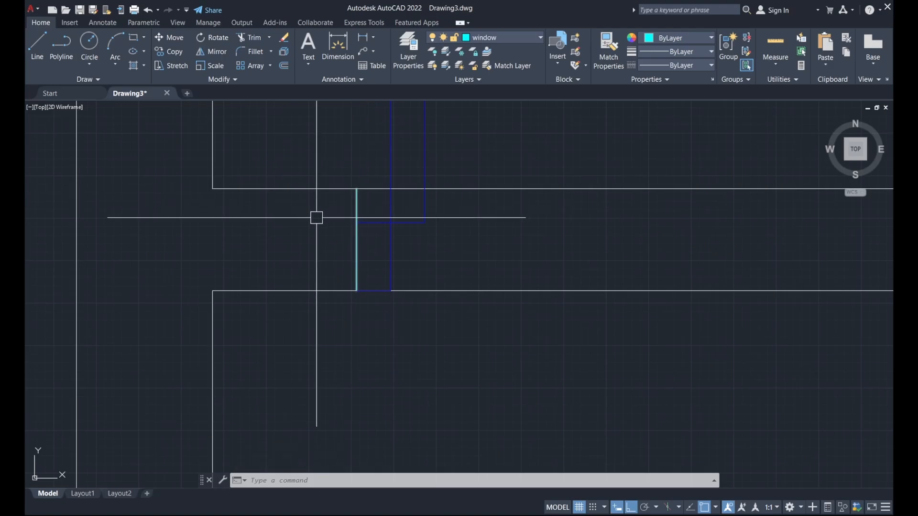
scroll(317, 217, "down", 3)
scroll(314, 219, "up", 1)
scroll(324, 215, "down", 2)
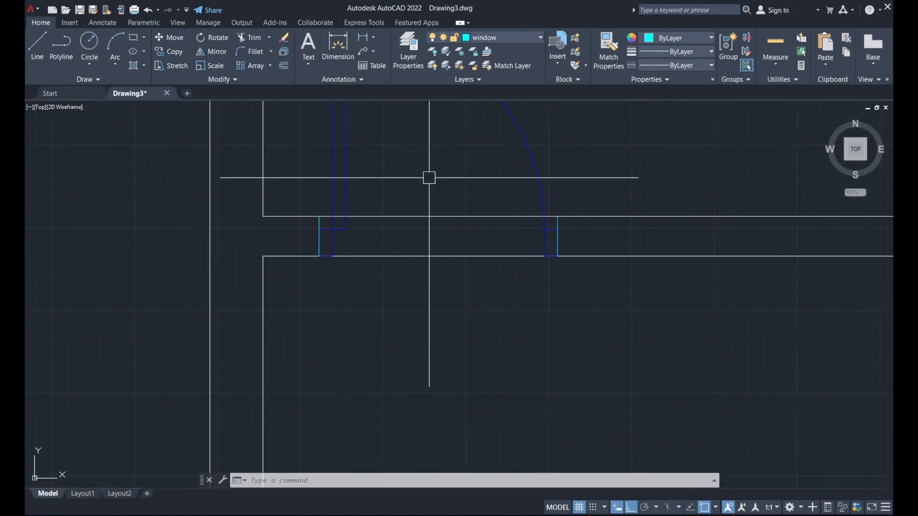
Select the left and right door jamb lines and open the Layer list.
left_click(319, 222)
scroll(318, 220, "up", 2)
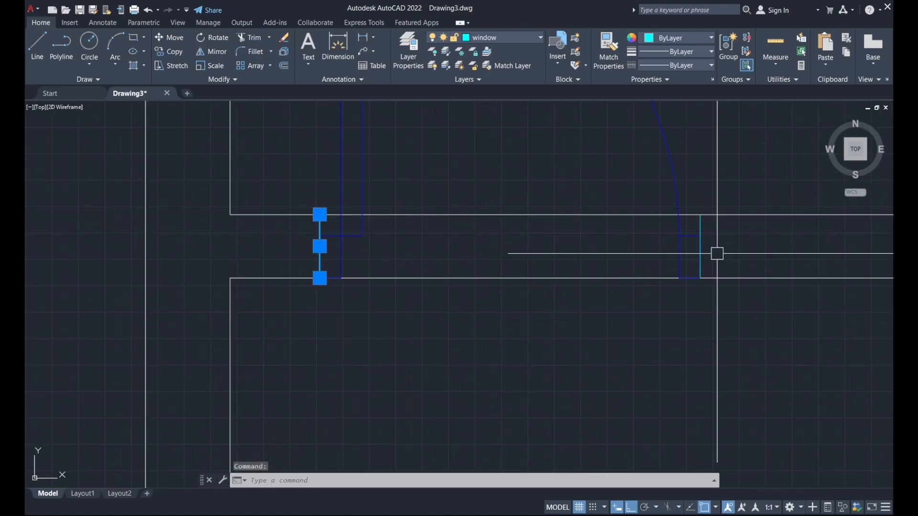
left_click(701, 221)
left_click(503, 38)
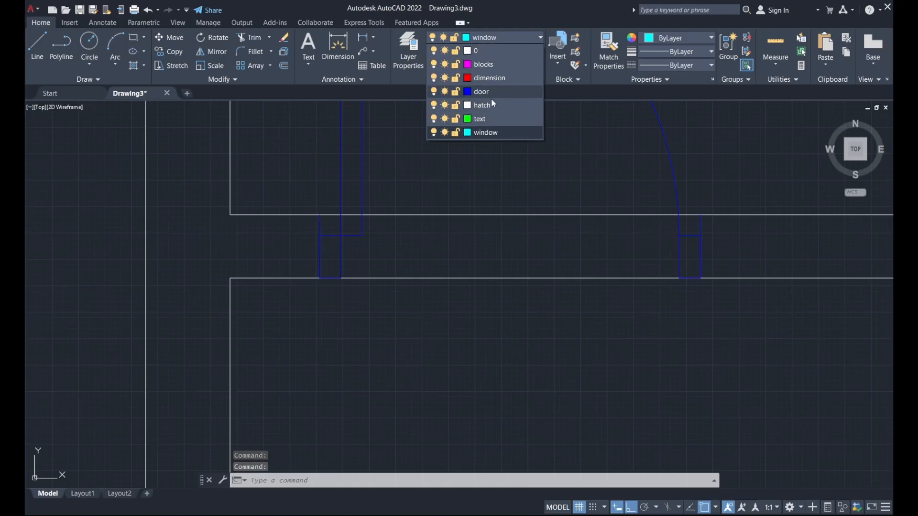
Put the two selected door jamb lines on layer 0.
left_click(507, 52)
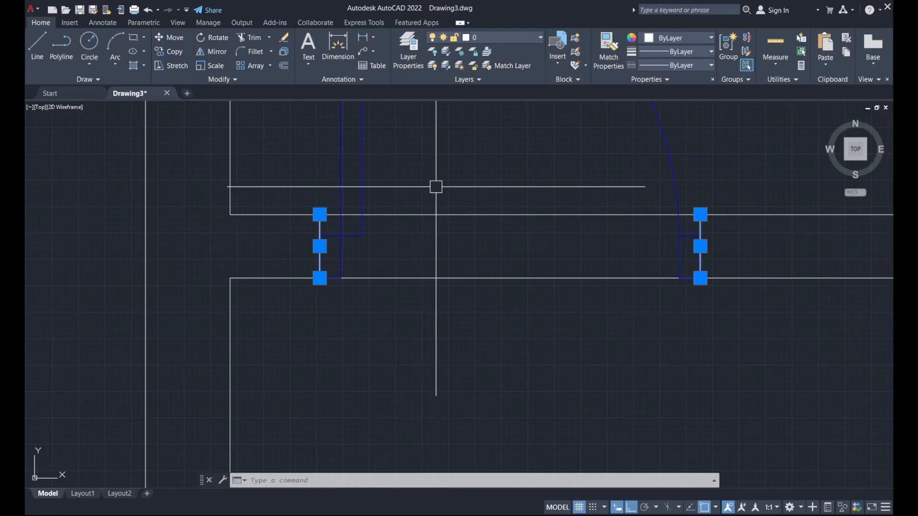
key("Escape")
scroll(440, 185, "down", 2)
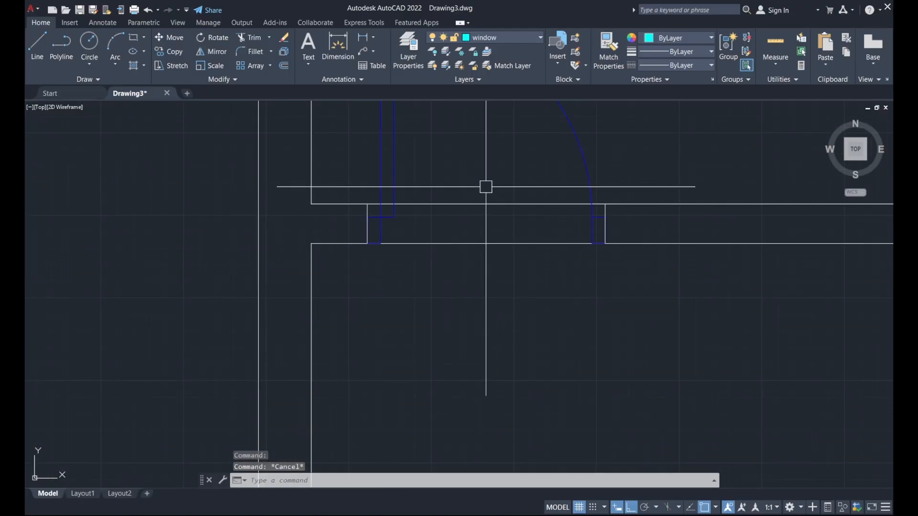
Pan to the two upper doors and make layer 0 the current layer.
middle_click_drag(486, 187, 282, 177)
scroll(320, 189, "down", 2)
middle_click_drag(435, 157, 395, 209)
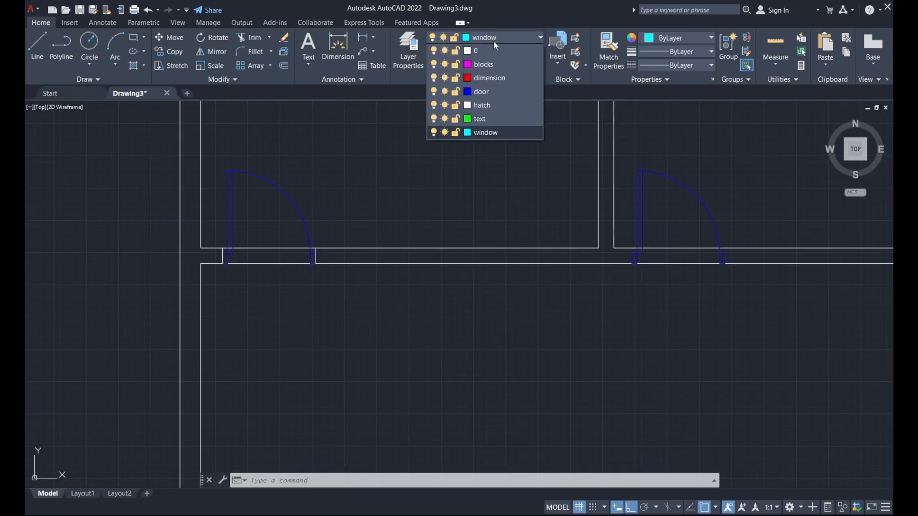
left_click(500, 50)
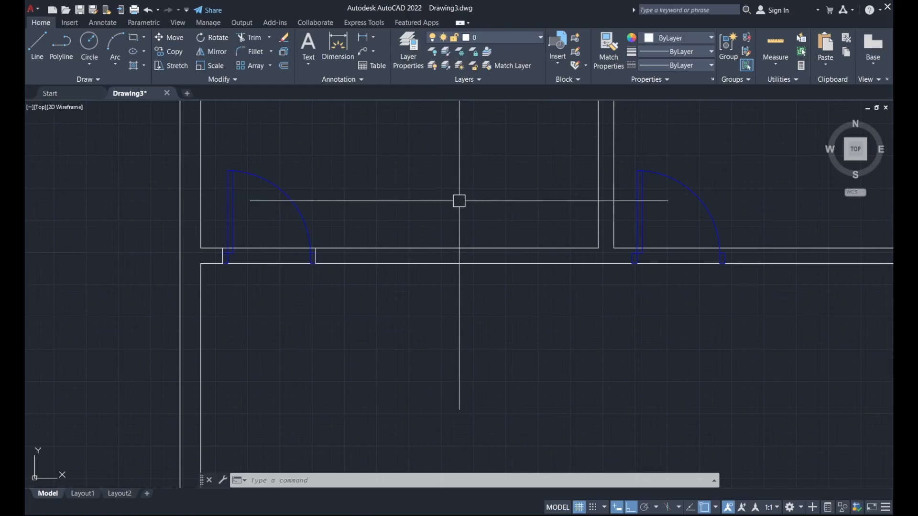
Draw a vertical jamb line across the wall at the first door's right corner.
key("l")
key("Return")
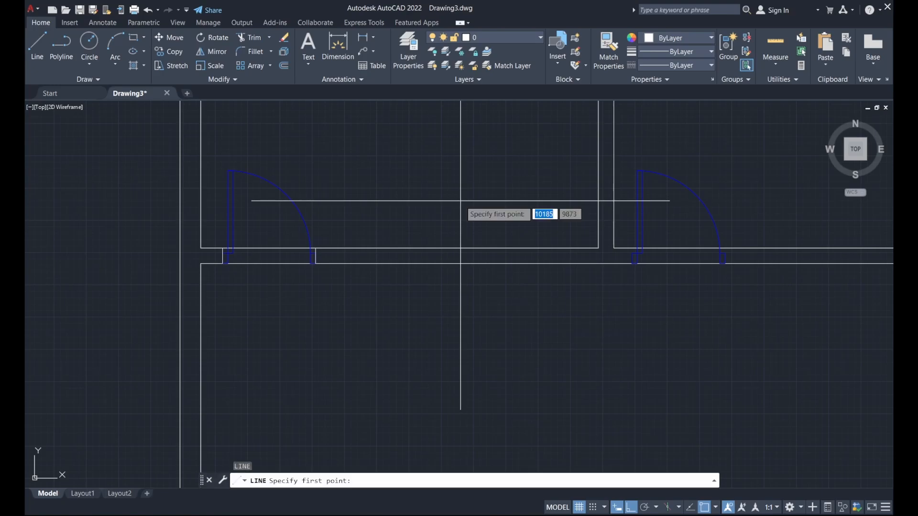
scroll(636, 286, "up", 2)
left_click(631, 244)
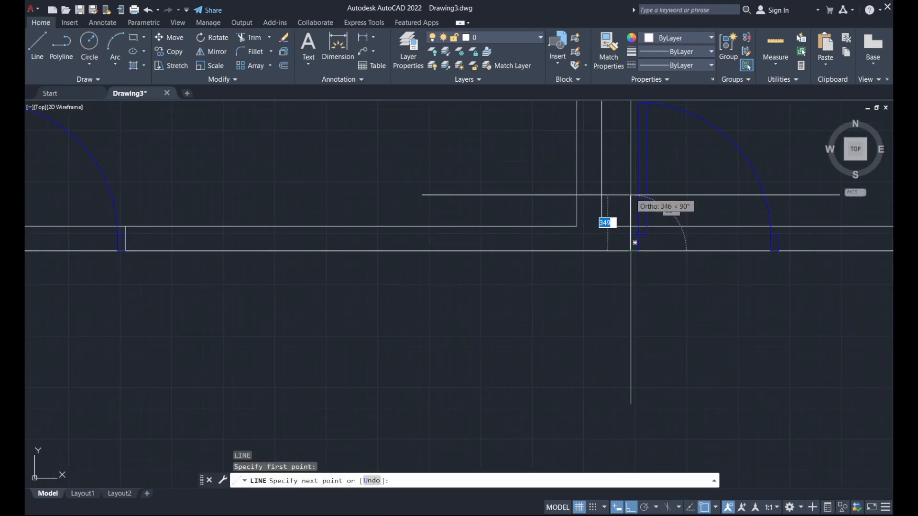
scroll(631, 239, "up", 3)
key("Escape")
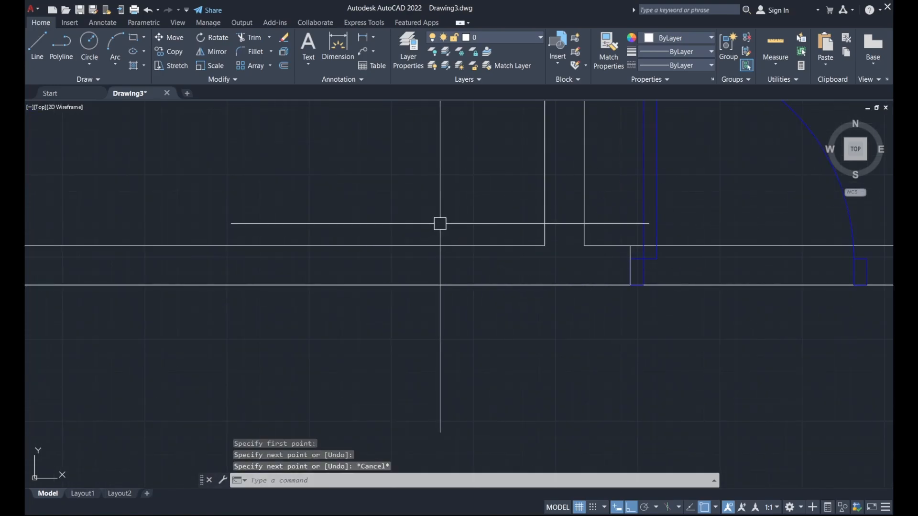
scroll(446, 221, "down", 2)
scroll(699, 234, "up", 4)
key("Return")
left_click(721, 306)
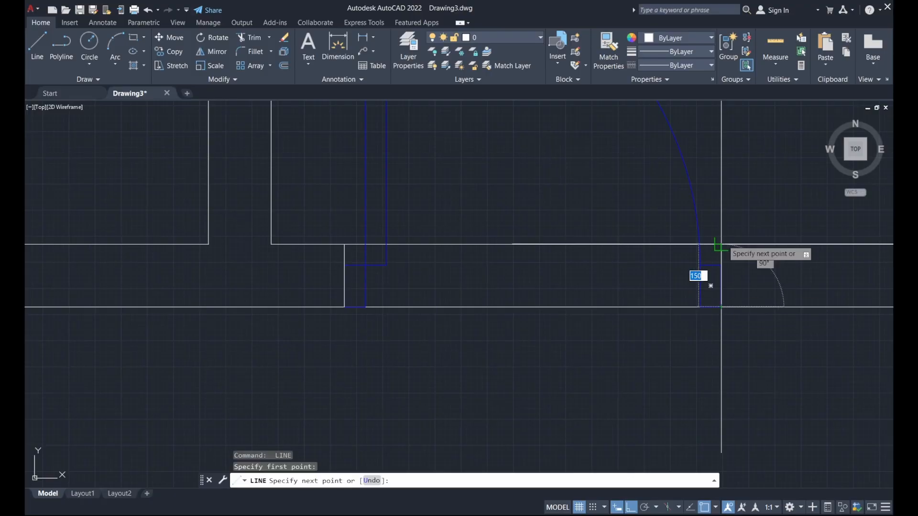
left_click(721, 245)
key("Escape")
scroll(478, 227, "down", 6)
scroll(715, 229, "up", 6)
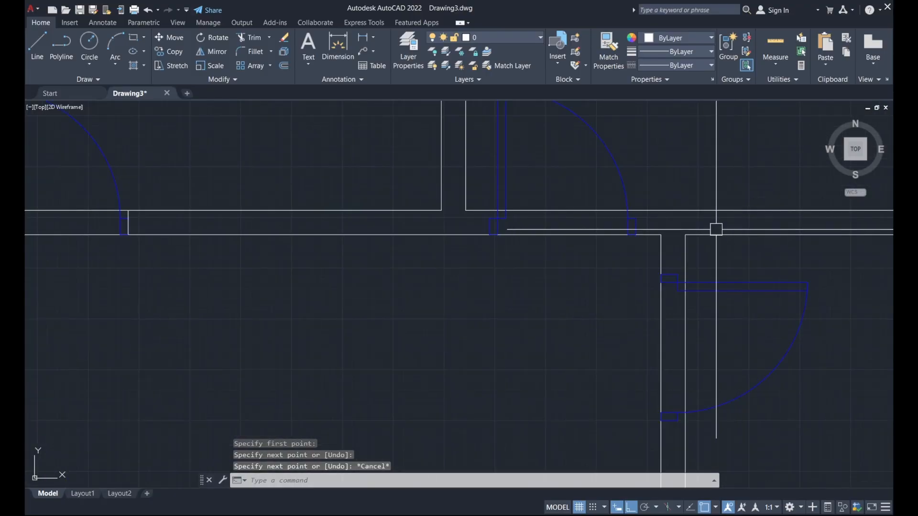
Draw vertical jamb lines across the wall at the next two upper door openings.
key("Return")
left_click(613, 226)
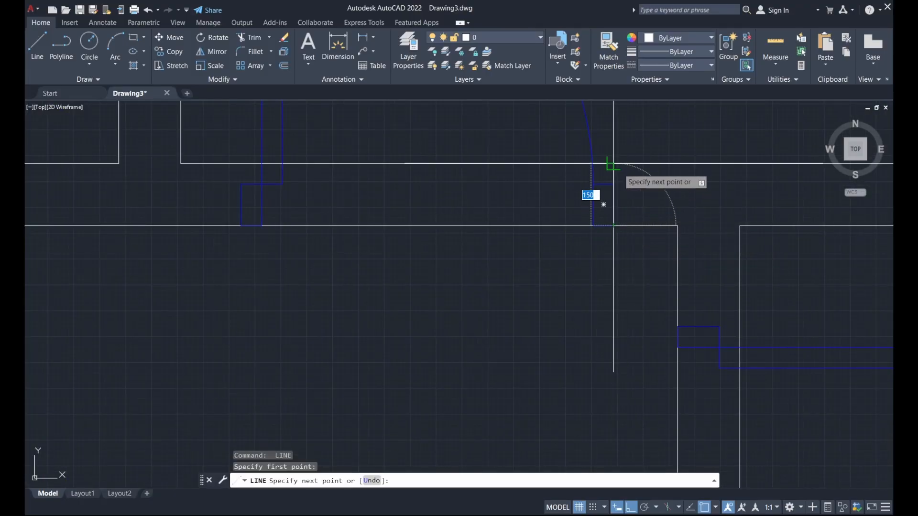
left_click(613, 164)
key("Escape")
key("Return")
left_click(241, 225)
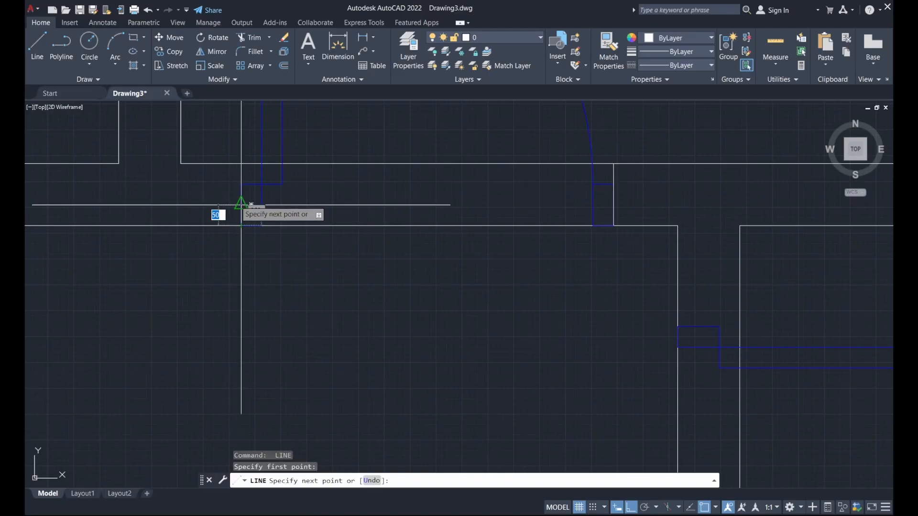
left_click(241, 164)
key("Escape")
scroll(499, 152, "down", 8)
scroll(543, 176, "up", 6)
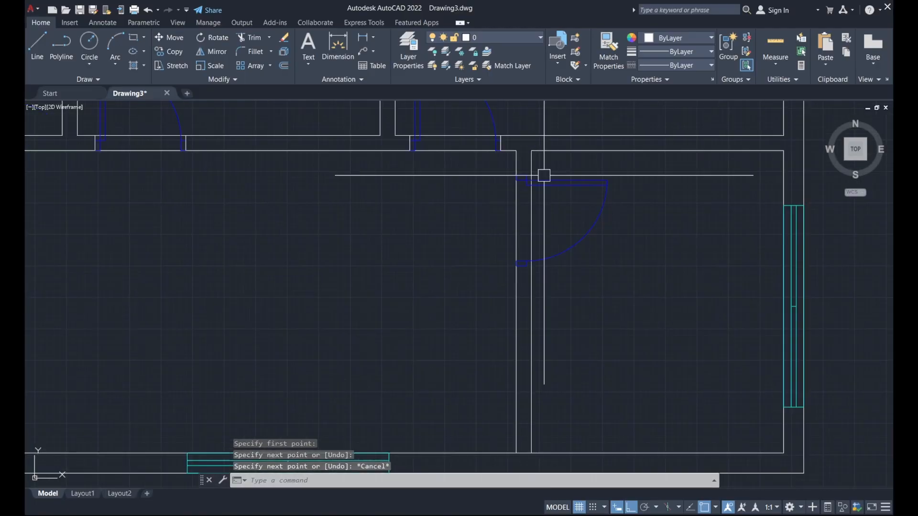
Close the remaining door jambs with two short lines and centre the whole floor plan.
key("Return")
left_click(468, 179)
left_click(506, 180)
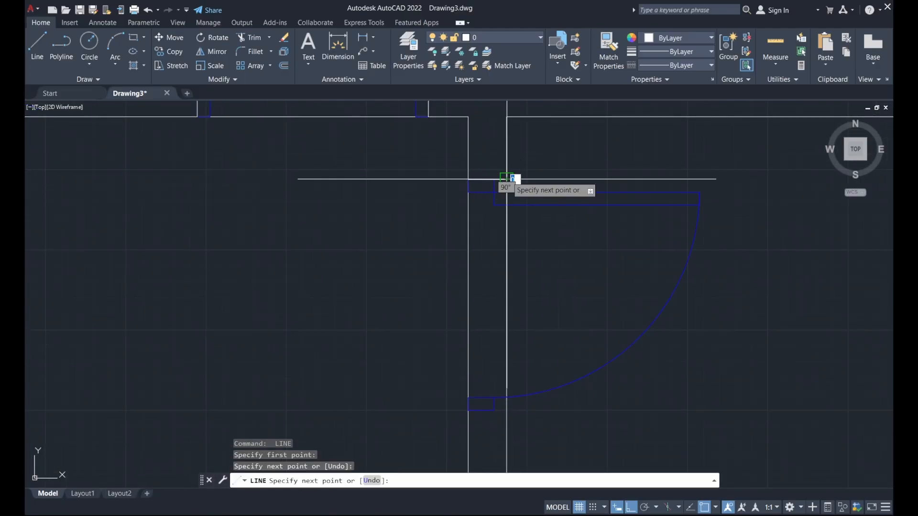
key("Escape")
scroll(552, 170, "down", 2)
key("Return")
left_click(498, 315)
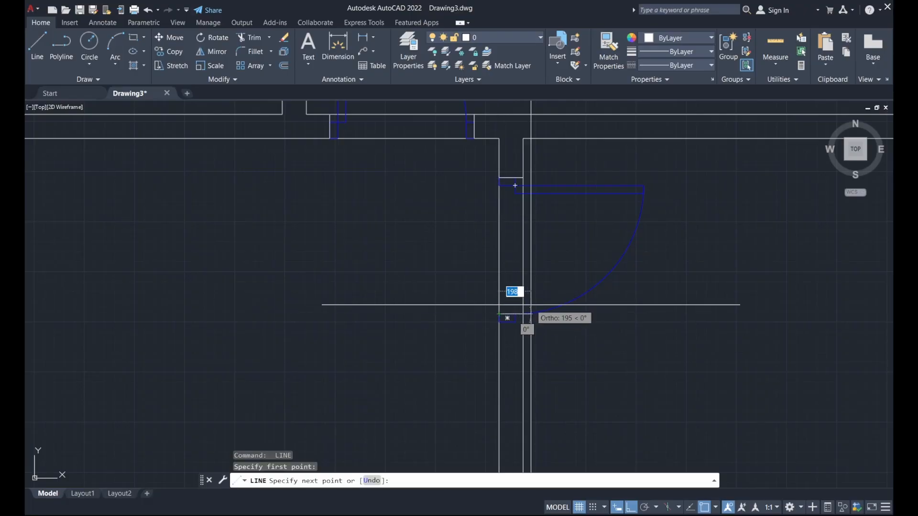
scroll(528, 315, "up", 8)
scroll(525, 323, "up", 4)
left_click(462, 307)
key("Escape")
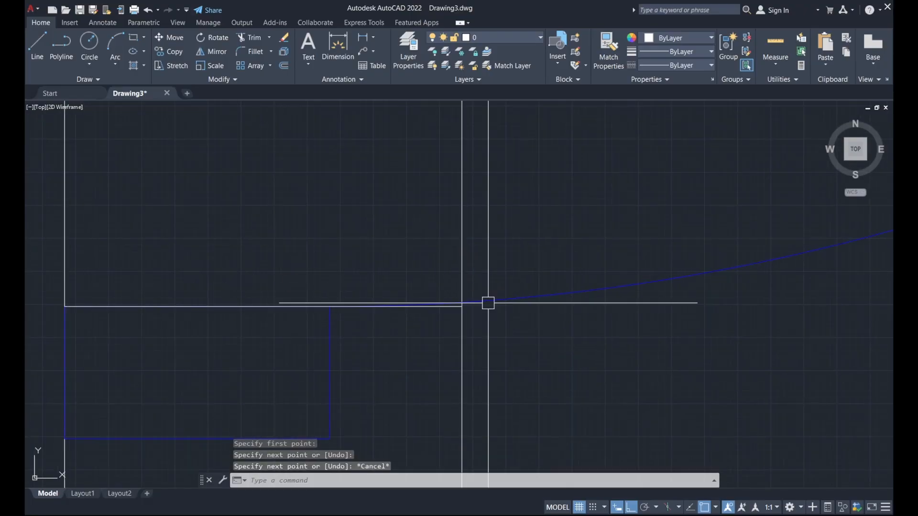
scroll(488, 303, "down", 10)
scroll(566, 313, "down", 9)
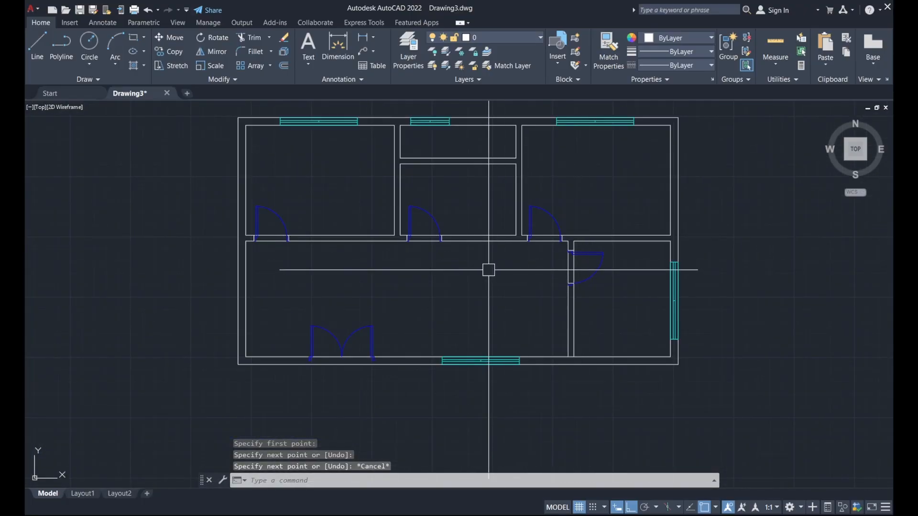
middle_click_drag(502, 274, 535, 297)
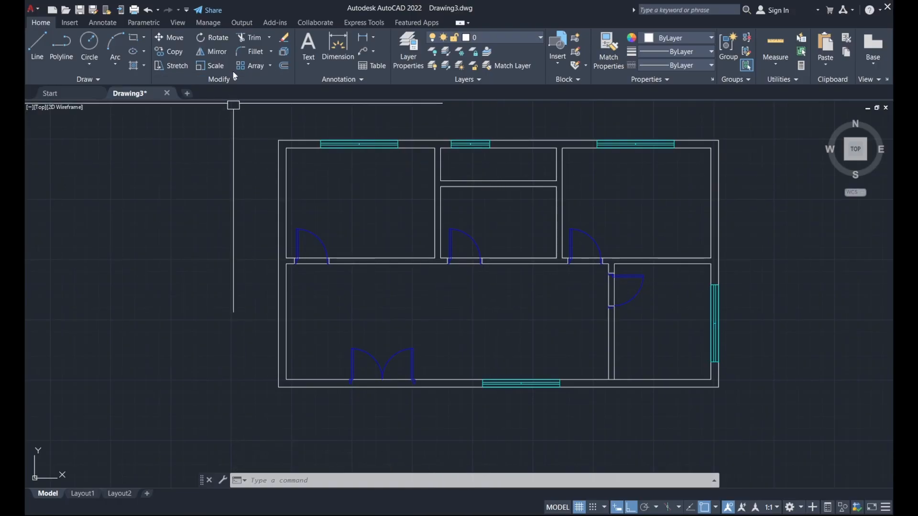
Trim both wall lines out of the first upper door opening between its two jambs.
left_click(256, 41)
scroll(309, 267, "up", 4)
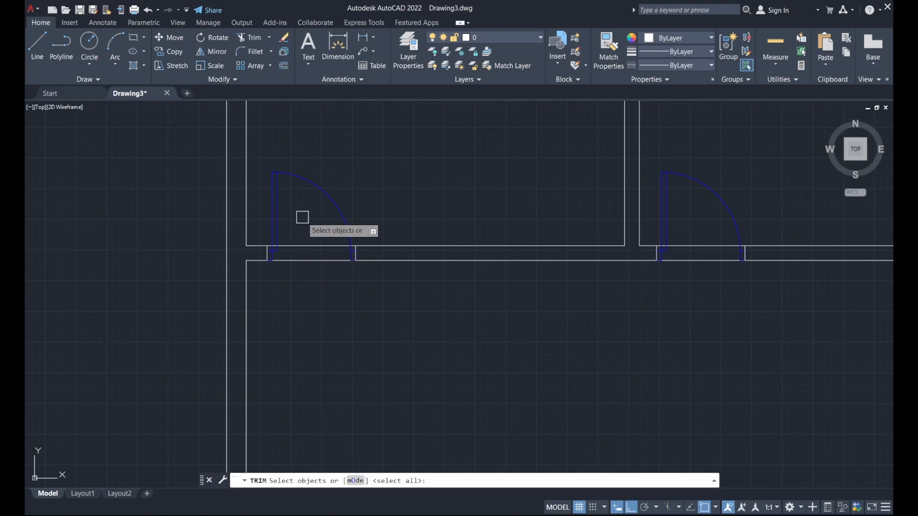
scroll(322, 236, "up", 6)
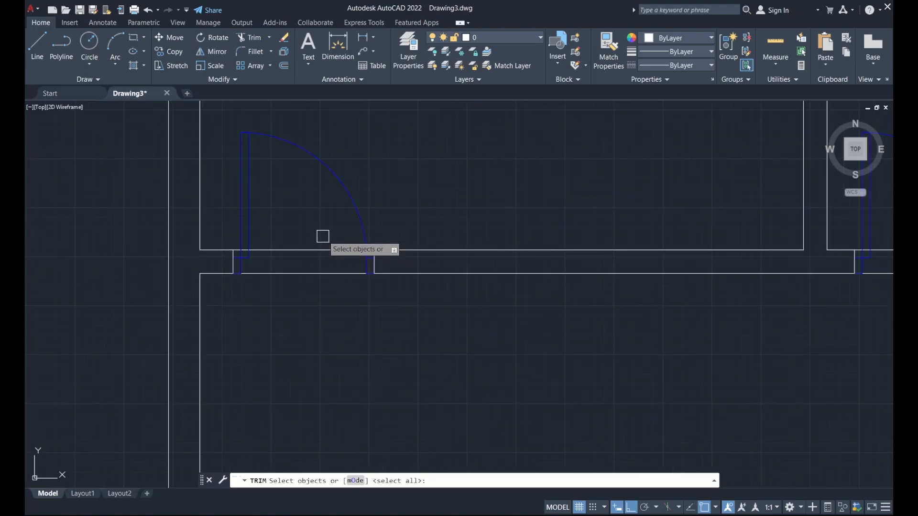
left_click(404, 264)
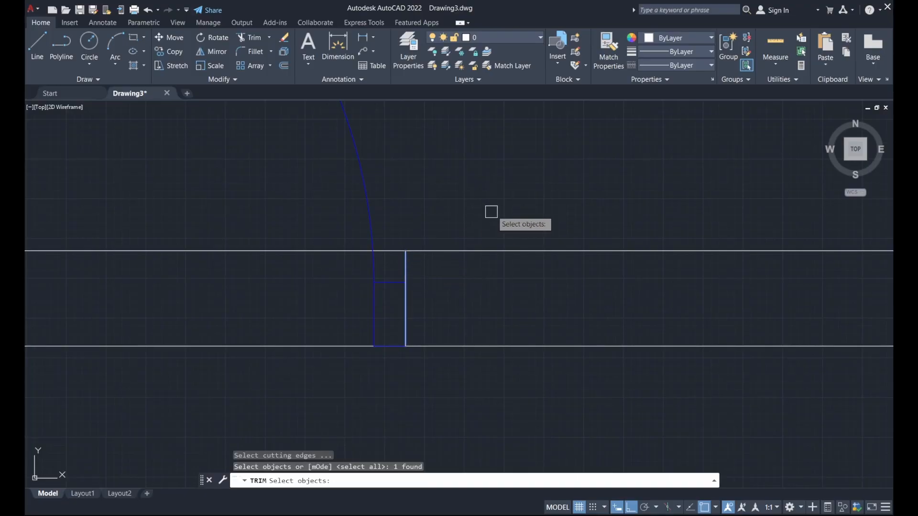
scroll(492, 212, "down", 6)
scroll(320, 225, "up", 6)
left_click(358, 225)
scroll(344, 234, "down", 6)
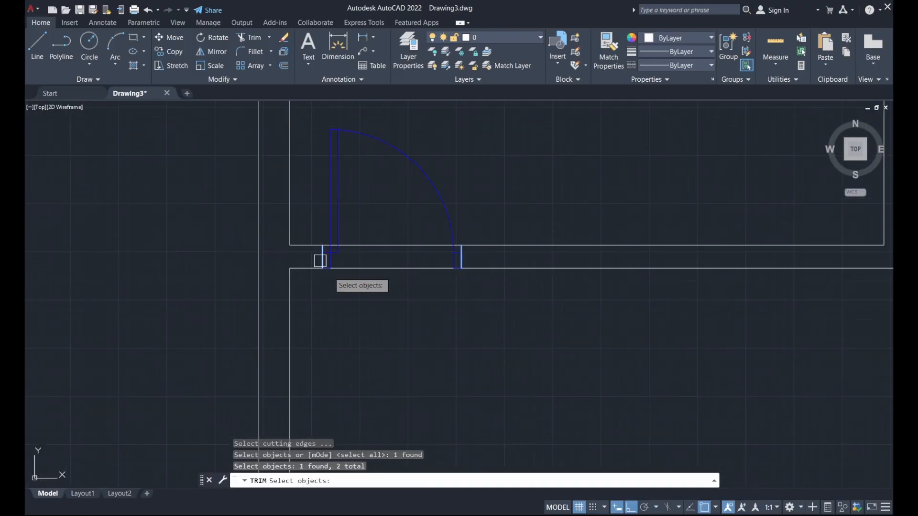
key("Return")
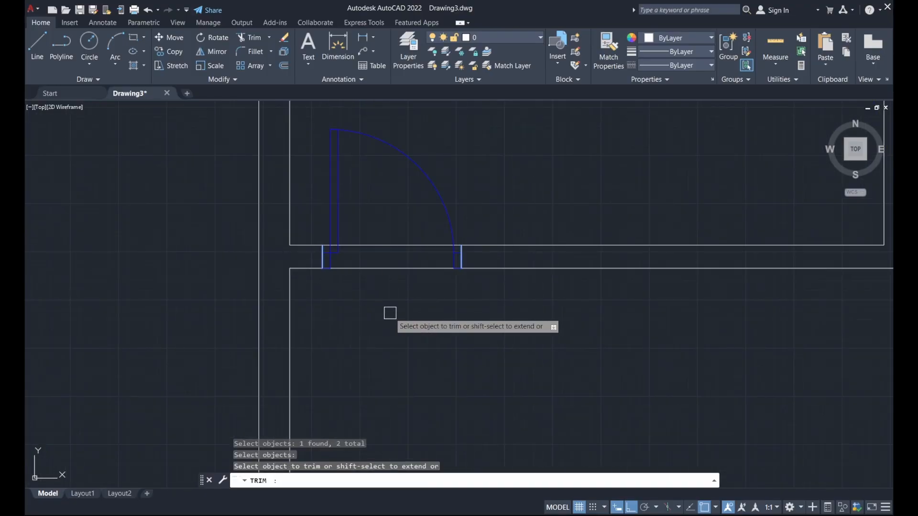
left_click(390, 247)
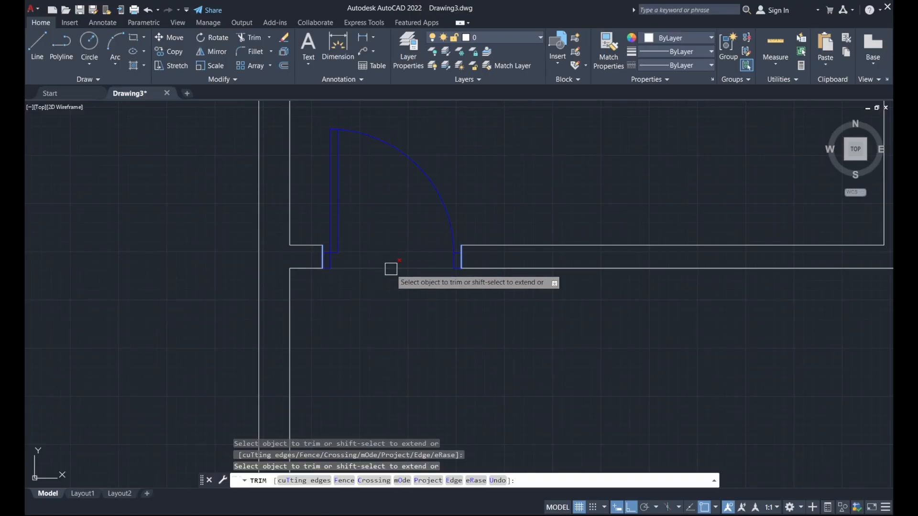
left_click(389, 268)
scroll(385, 316, "down", 6)
key("Escape")
Trim the upper wall line out of the middle door opening using its left and right jambs.
scroll(531, 322, "up", 4)
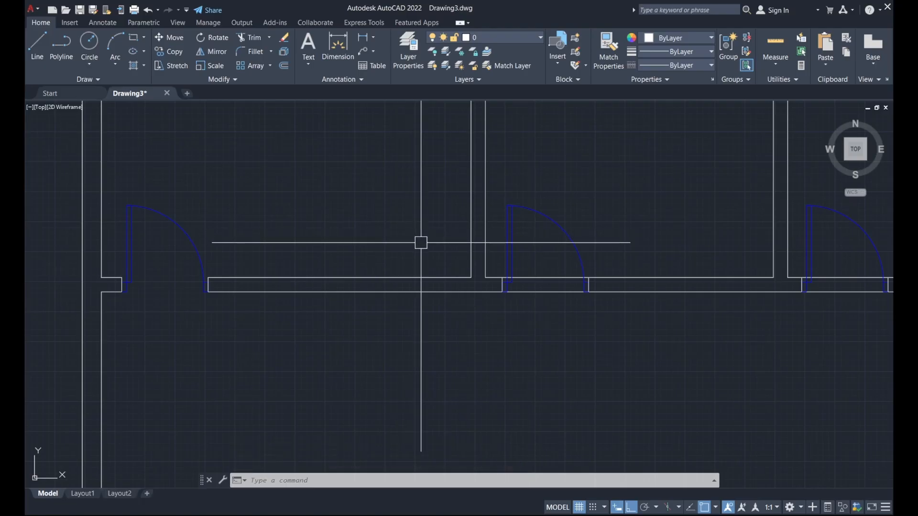
scroll(565, 256, "up", 2)
middle_click_drag(563, 256, 524, 259)
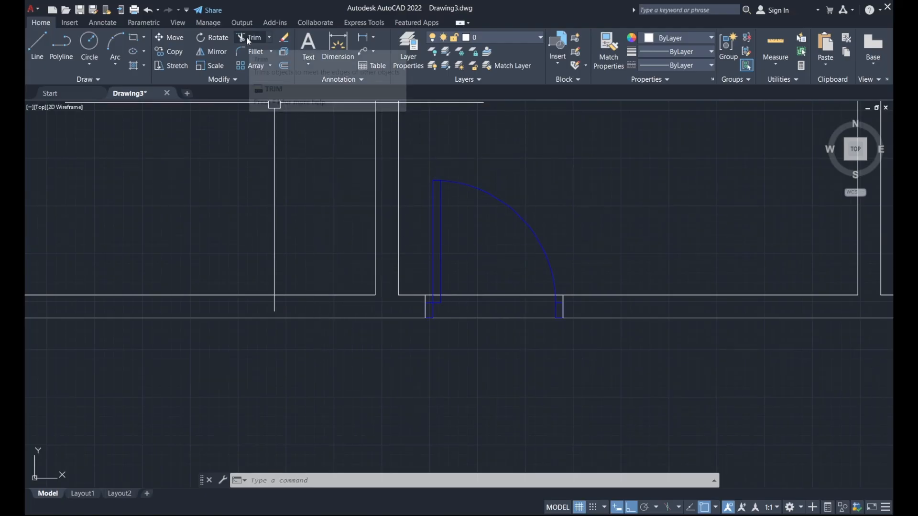
left_click(246, 37)
scroll(416, 299, "up", 5)
left_click(403, 301)
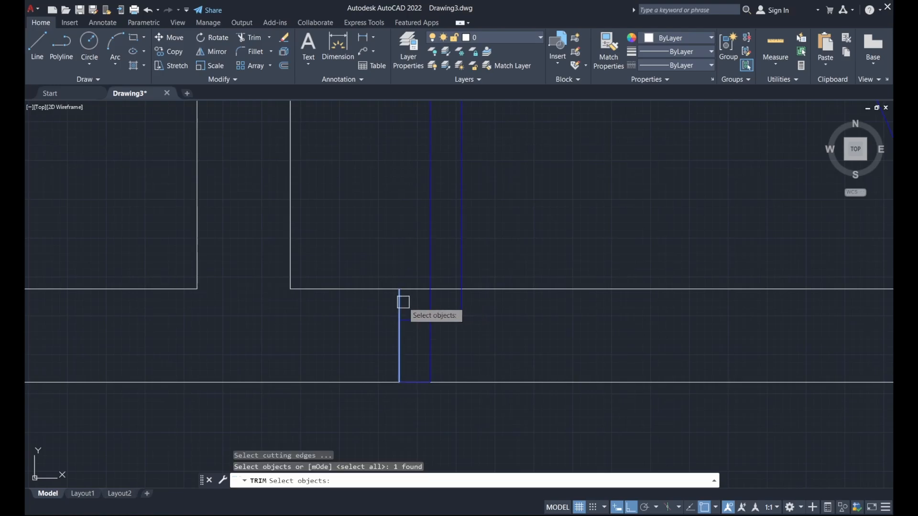
scroll(364, 237, "down", 6)
scroll(524, 262, "up", 6)
left_click(453, 233)
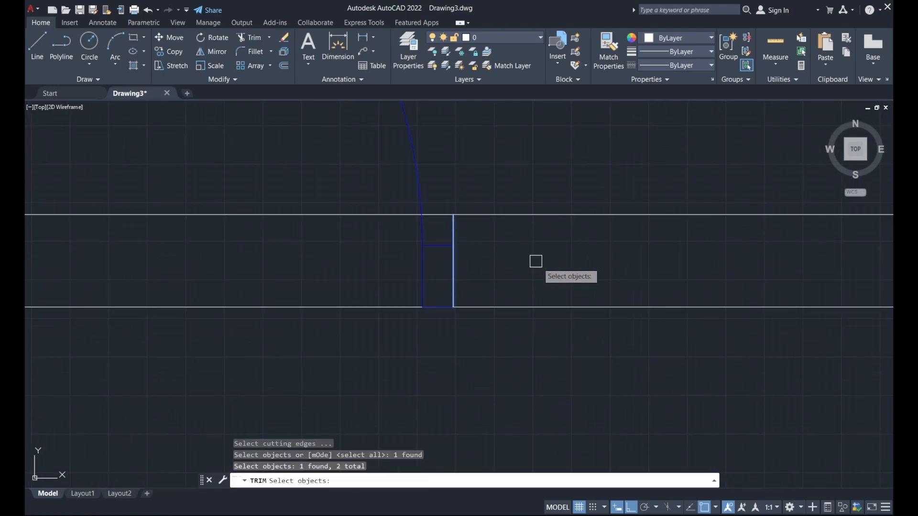
scroll(537, 263, "down", 5)
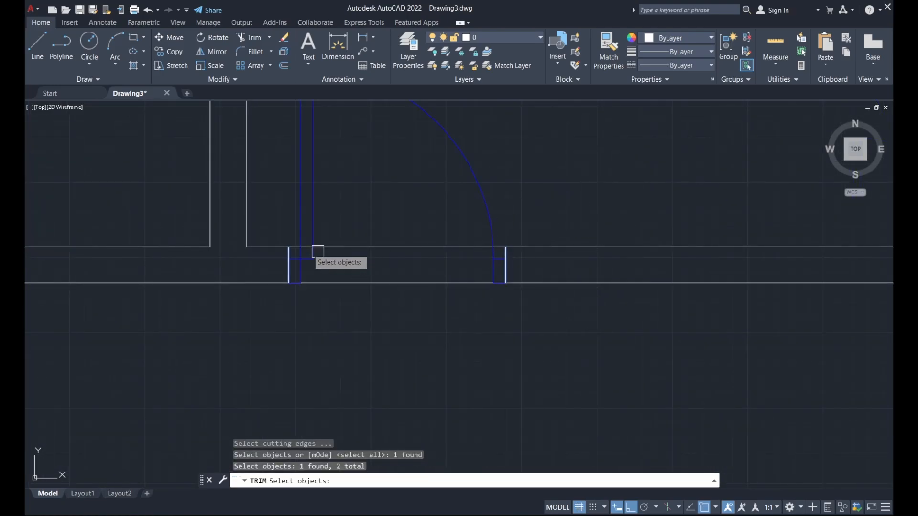
mouse_move(550, 213)
middle_mouse_down()
mouse_move(566, 250)
mouse_move(562, 274)
middle_mouse_up()
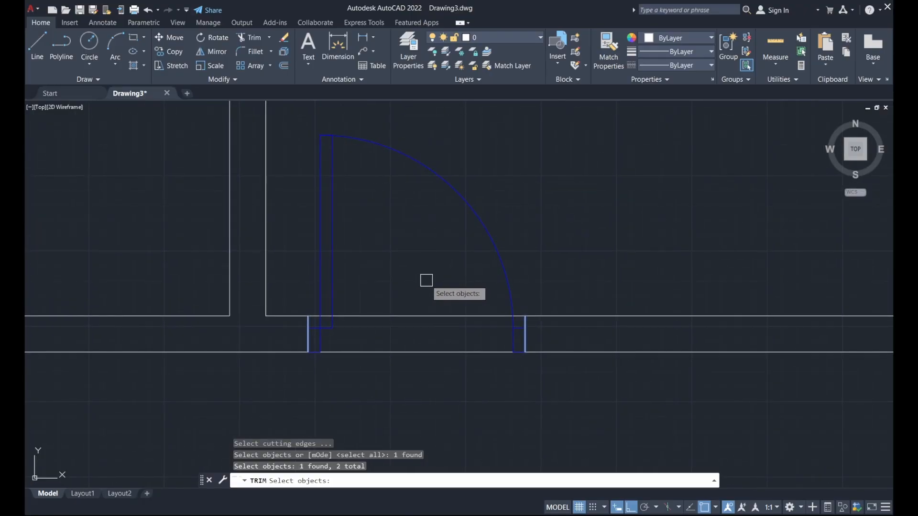
key("Return")
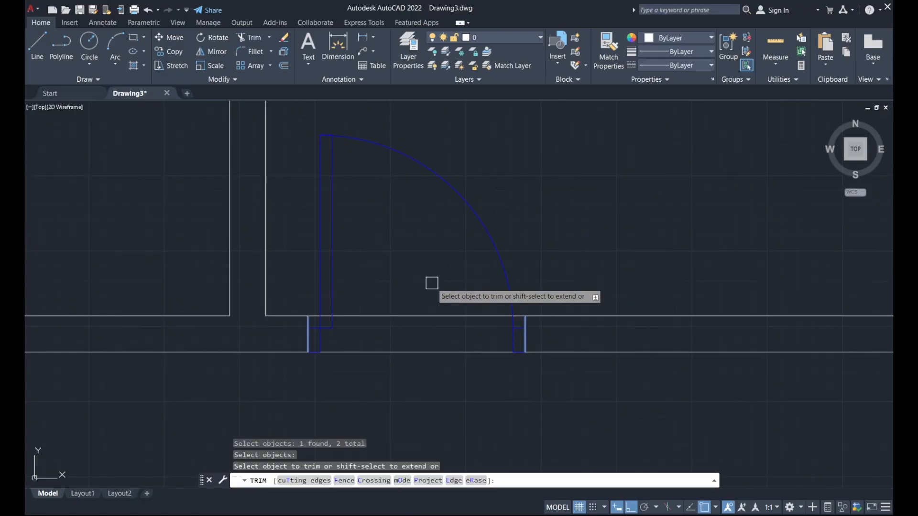
left_click(431, 315)
scroll(421, 293, "down", 4)
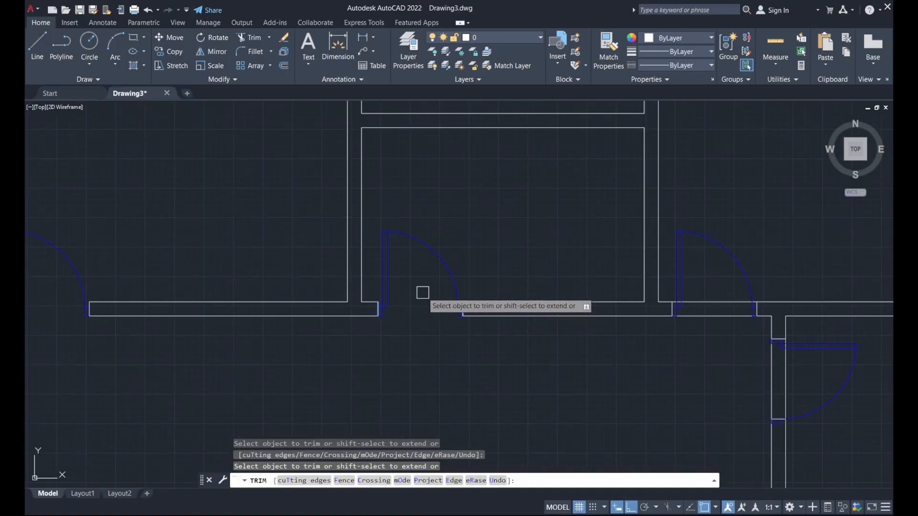
middle_click_drag(538, 263, 353, 242)
scroll(510, 257, "up", 2)
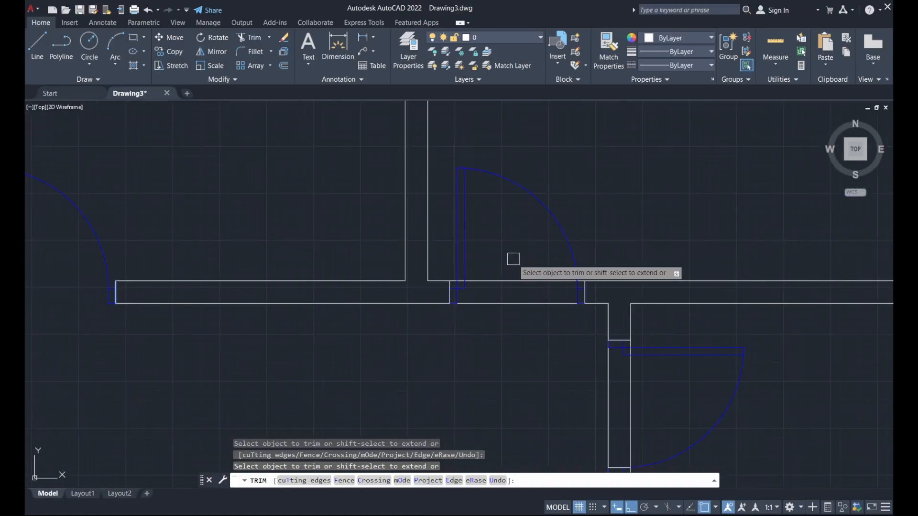
key("Escape")
Select the wall ends and jamb lines as cutting edges for the remaining doorways.
middle_click_drag(370, 219, 348, 171)
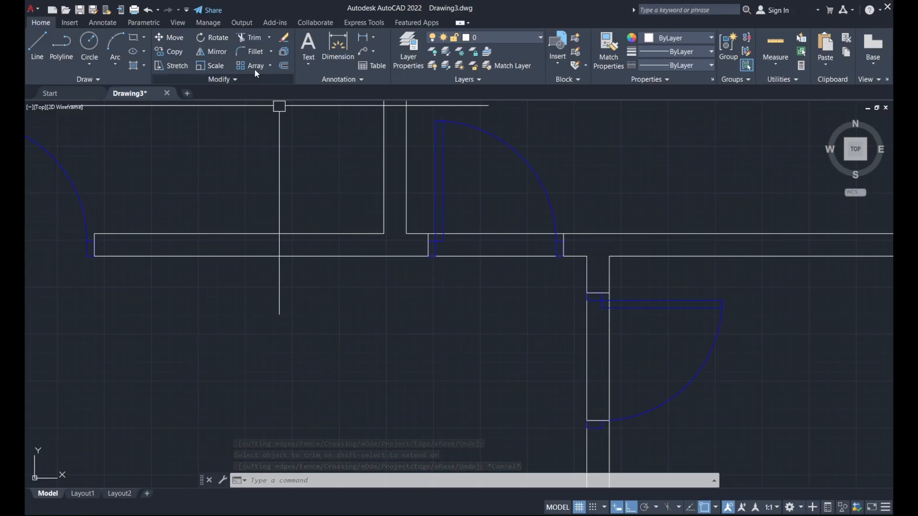
left_click(244, 41)
scroll(428, 235, "up", 6)
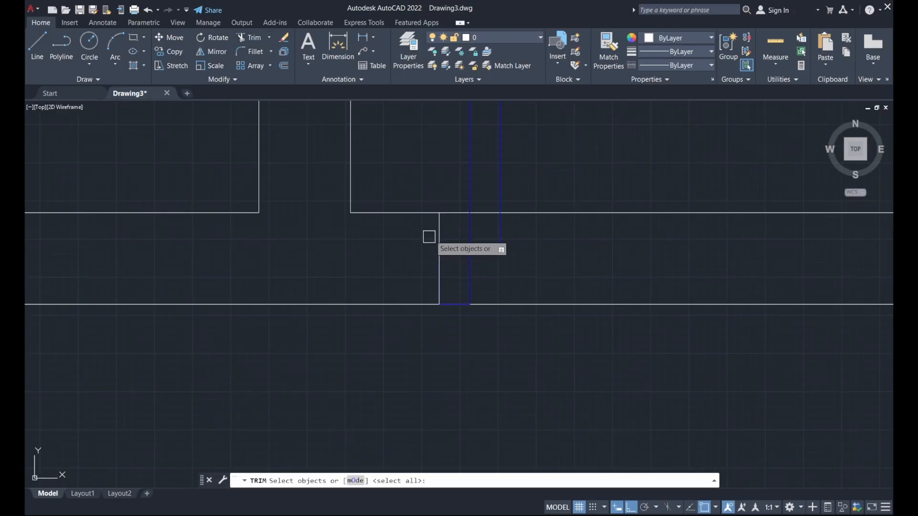
left_click(437, 227)
scroll(504, 253, "down", 4)
scroll(619, 254, "up", 4)
left_click(624, 230)
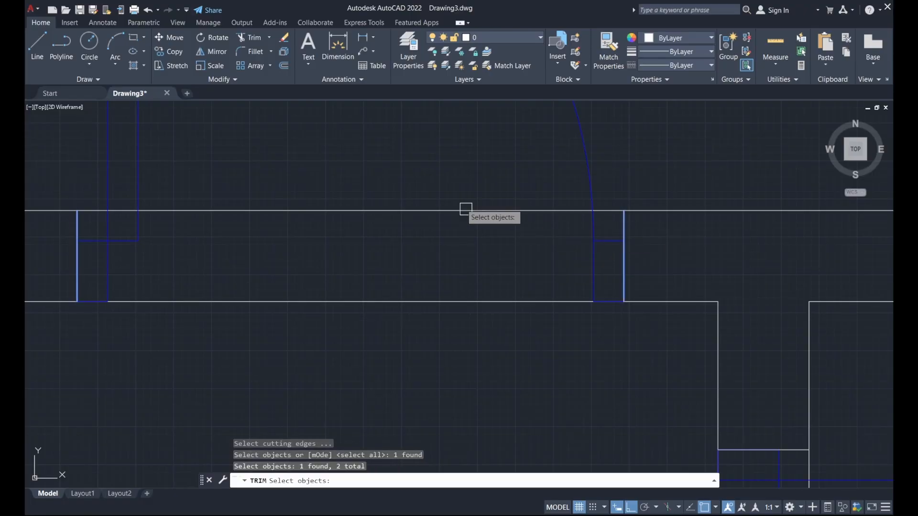
scroll(466, 208, "down", 6)
scroll(511, 248, "up", 6)
left_click(529, 178)
scroll(517, 225, "down", 4)
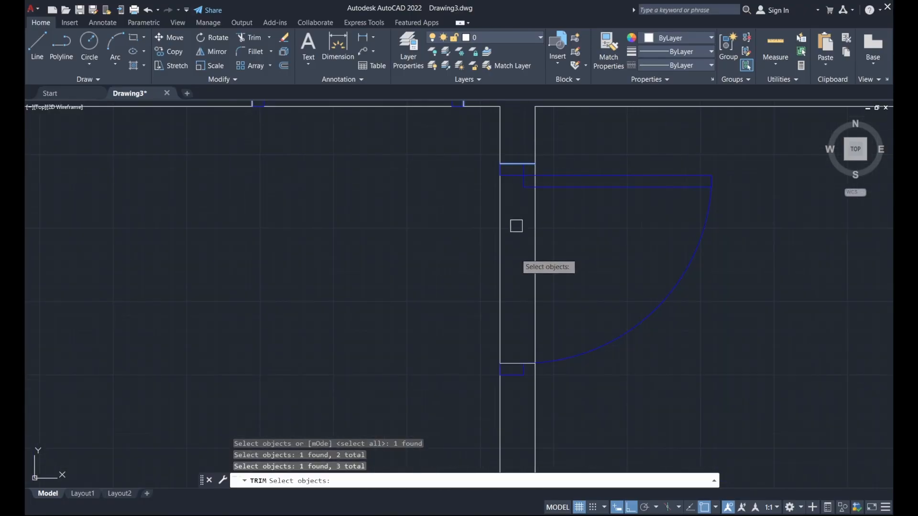
scroll(524, 356, "up", 6)
scroll(578, 357, "up", 5)
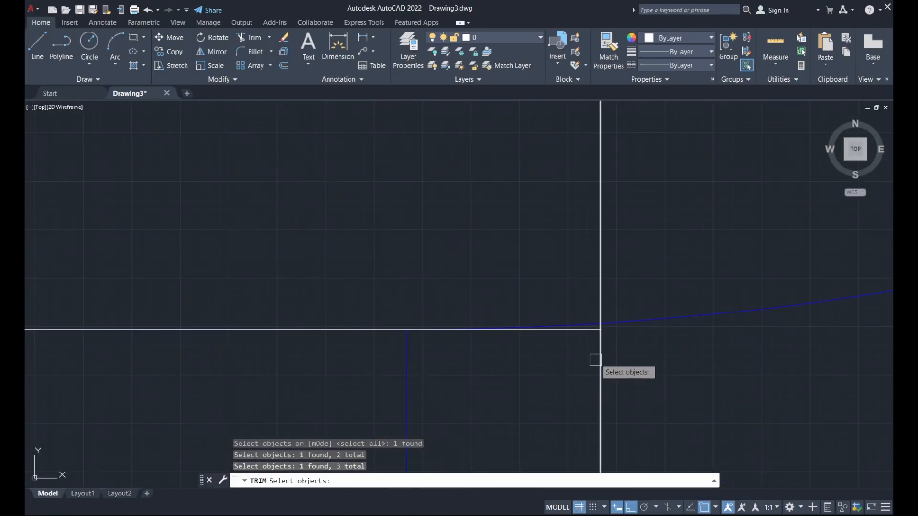
left_click(590, 331)
scroll(547, 383, "down", 5)
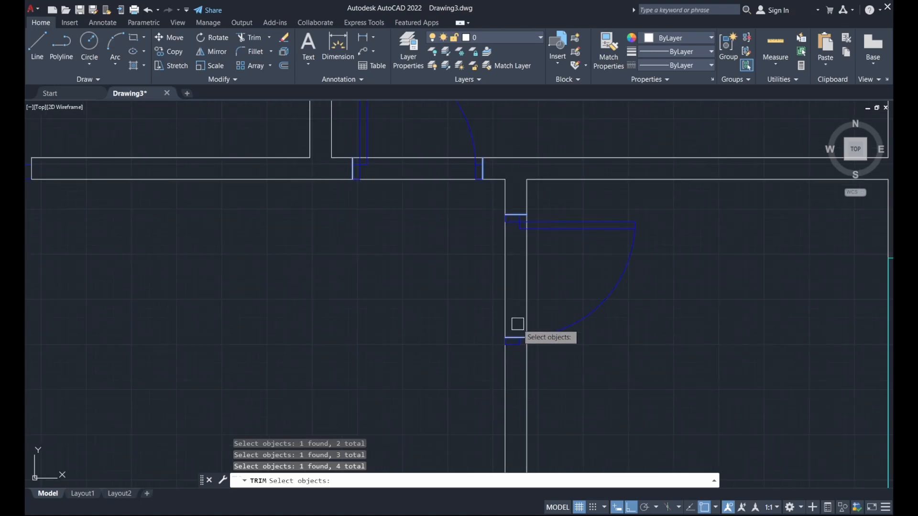
key("Return")
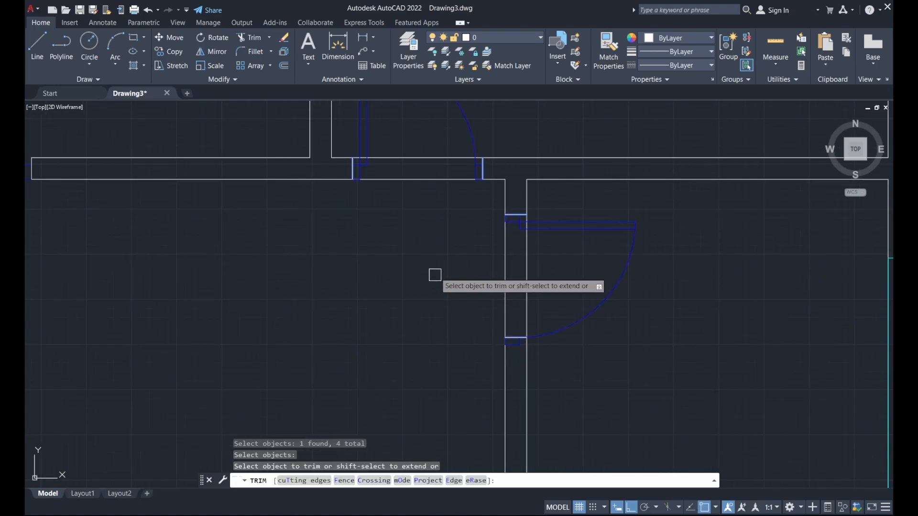
Cut both wall lines out of the middle doorway and the side doorway.
left_click(419, 180)
left_click(407, 158)
left_click(504, 269)
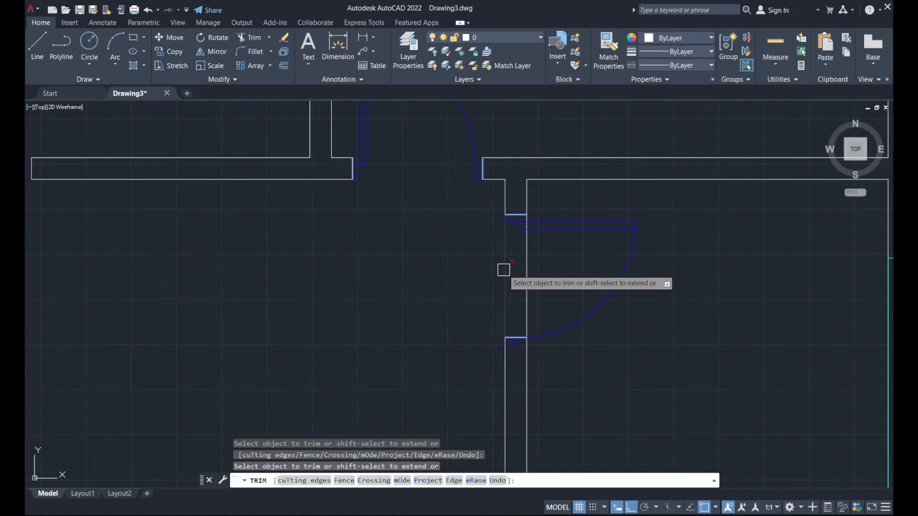
left_click(528, 270)
scroll(493, 287, "down", 2)
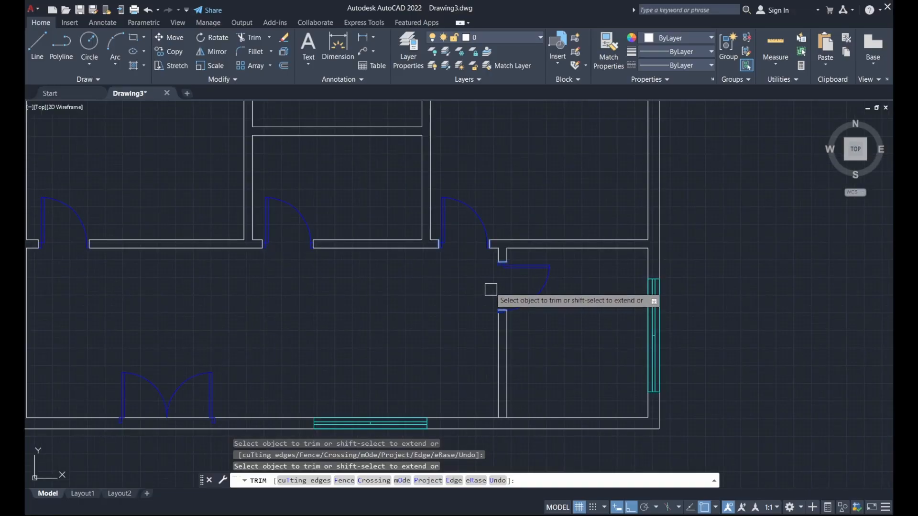
scroll(510, 205, "down", 2)
key("Escape")
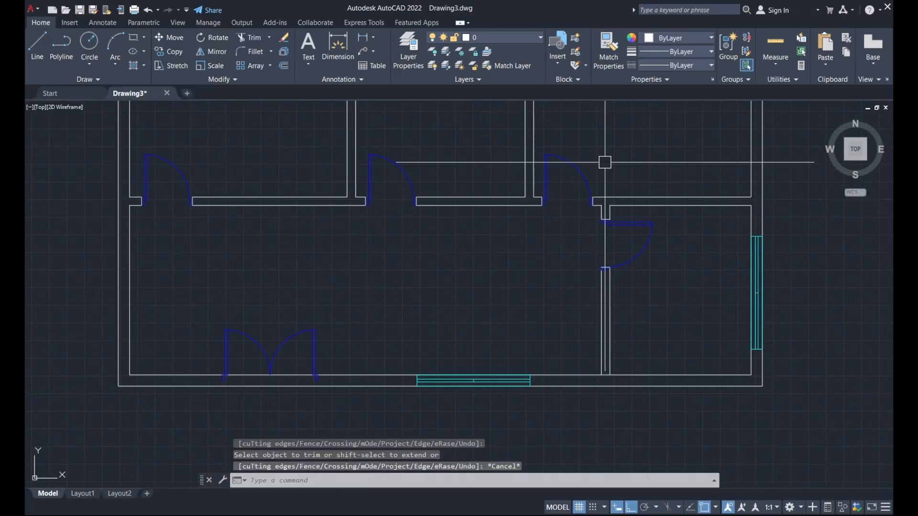
Draw vertical left and right jamb lines at the double door with LINE.
middle_click_drag(339, 320, 472, 270)
scroll(390, 325, "up", 3)
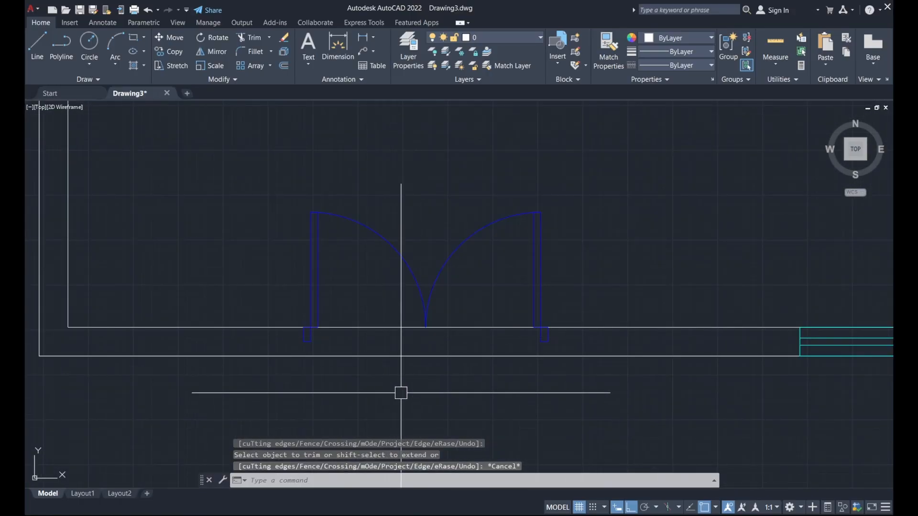
scroll(387, 381, "up", 2)
type("l")
key("Return")
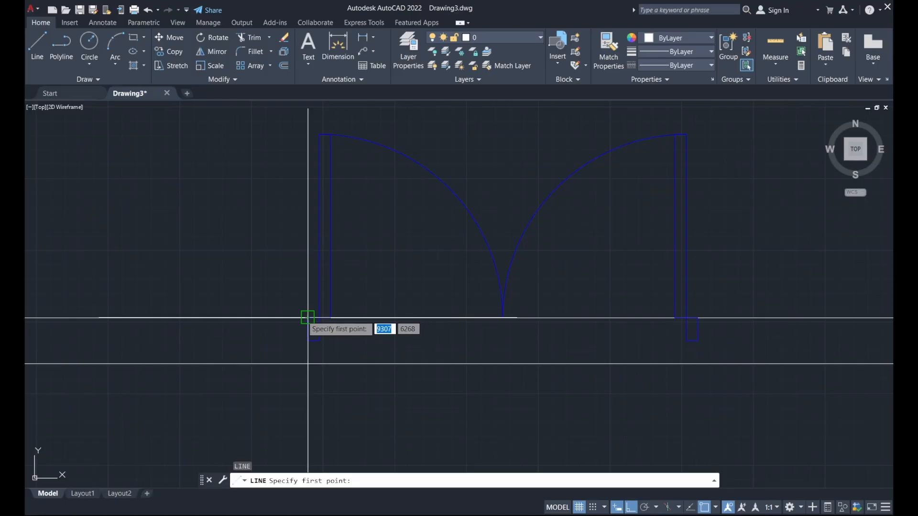
left_click(308, 318)
left_click(308, 363)
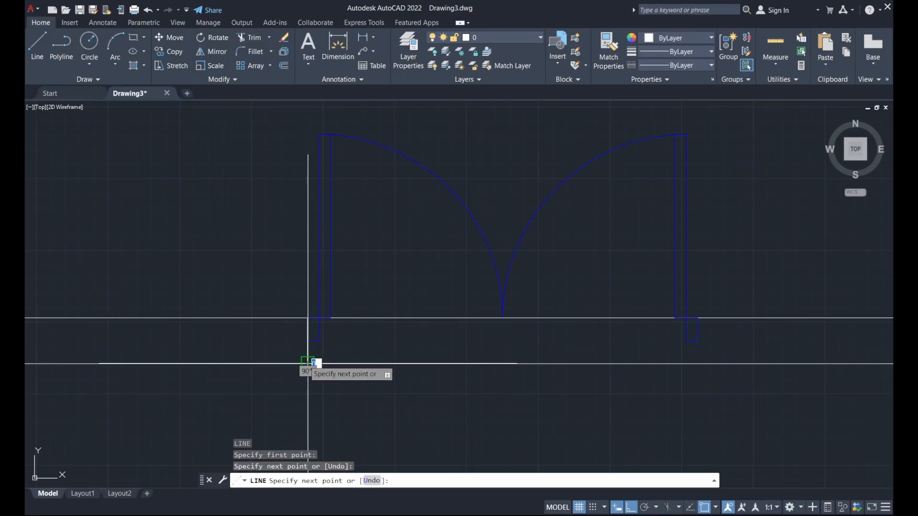
key("Escape")
key("Return")
left_click(698, 318)
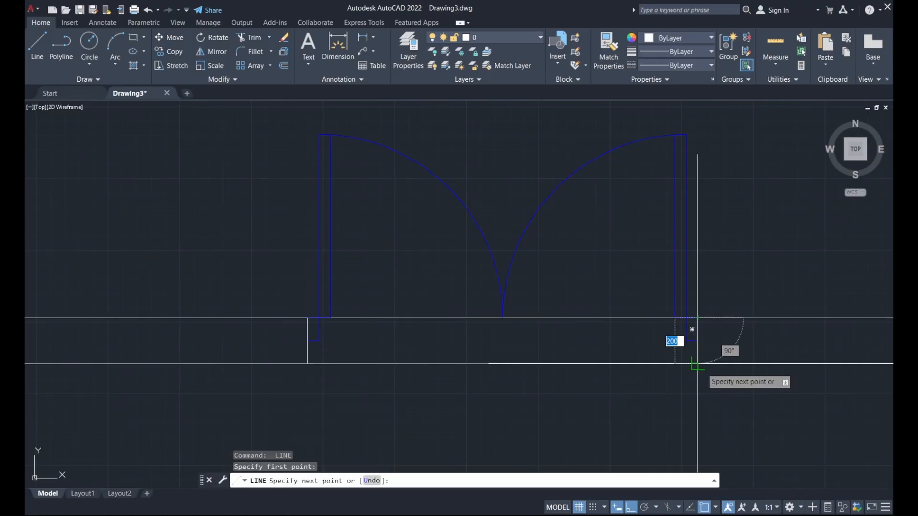
left_click(698, 363)
key("Escape")
scroll(500, 403, "down", 3)
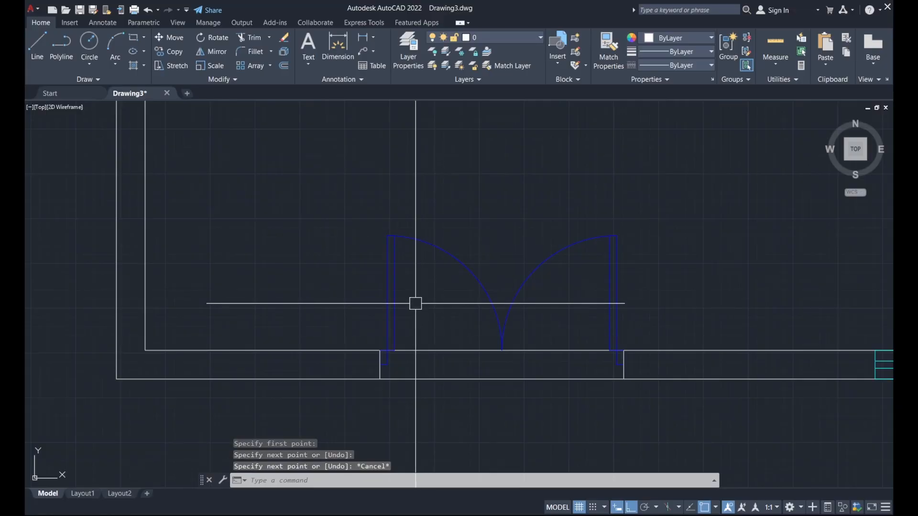
Trim the bottom wall segment between the two new jamb lines.
left_click(250, 36)
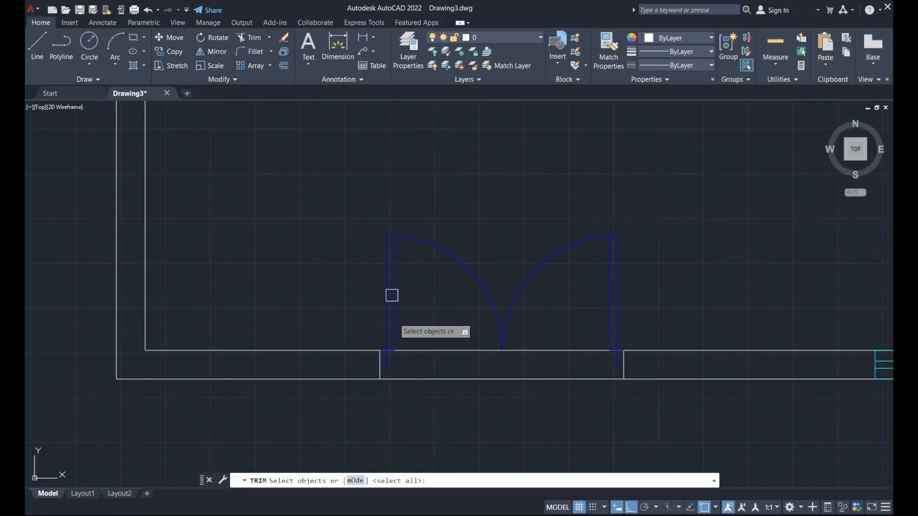
scroll(380, 356, "up", 5)
left_click(369, 389)
scroll(367, 287, "down", 5)
scroll(584, 317, "up", 5)
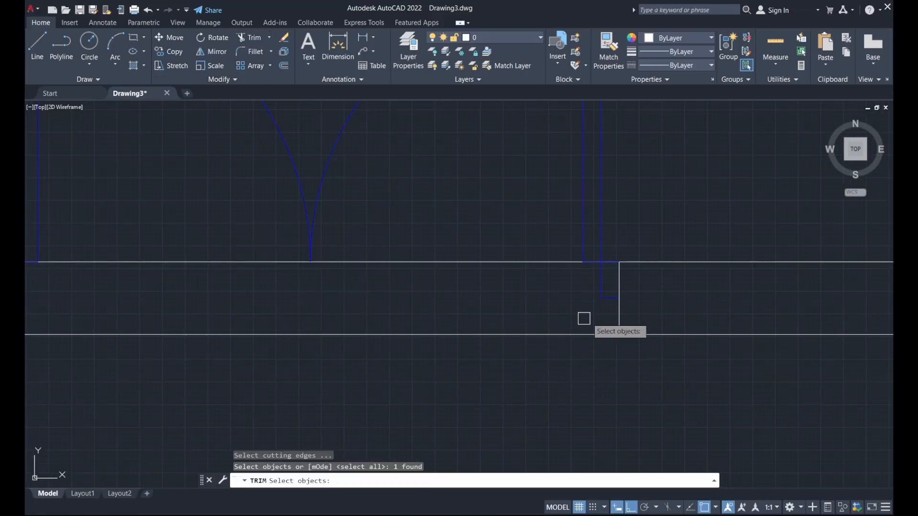
left_click(619, 315)
scroll(546, 320, "down", 5)
key("Return")
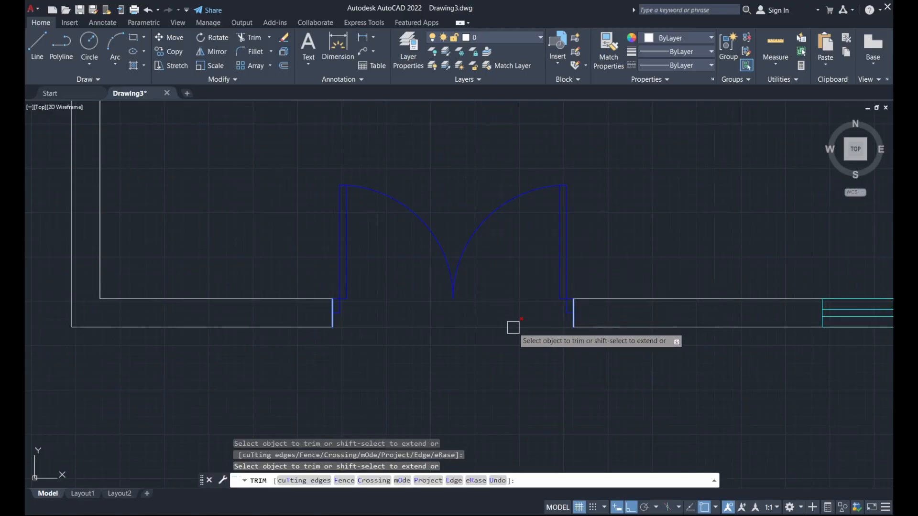
left_click(512, 327)
scroll(406, 397, "down", 5)
key("Escape")
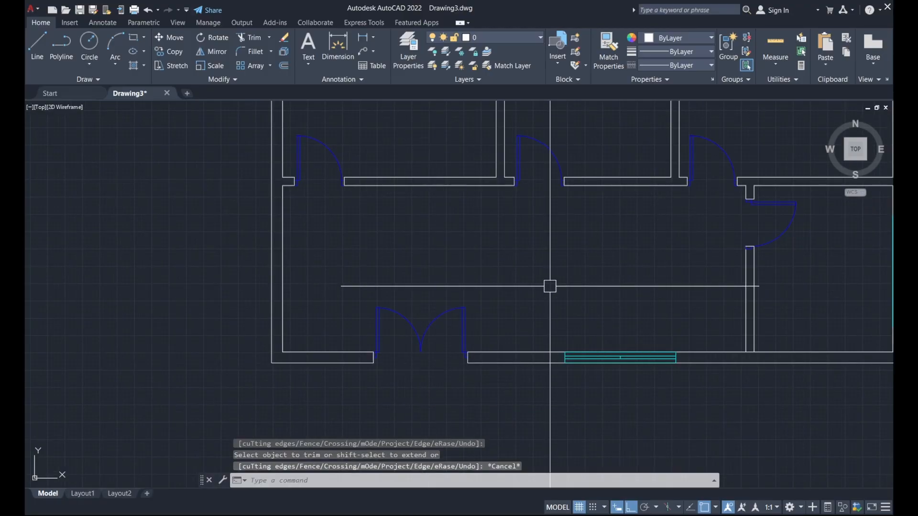
mouse_move(549, 285)
middle_mouse_down()
mouse_move(451, 317)
mouse_move(490, 317)
middle_mouse_up()
scroll(452, 317, "down", 2)
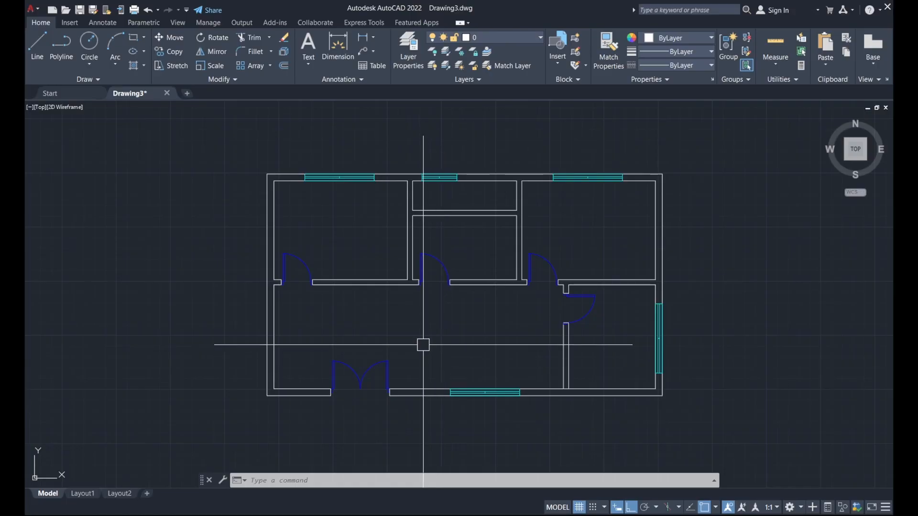
Shift the plan slightly lower in view and open DesignCenter with Ctrl+2.
middle_click_drag(422, 344, 429, 364)
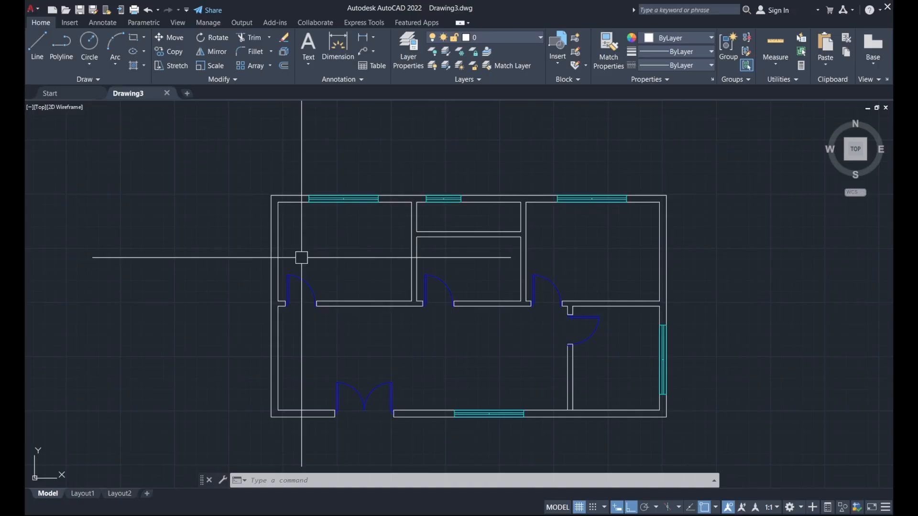
key("ctrl+2")
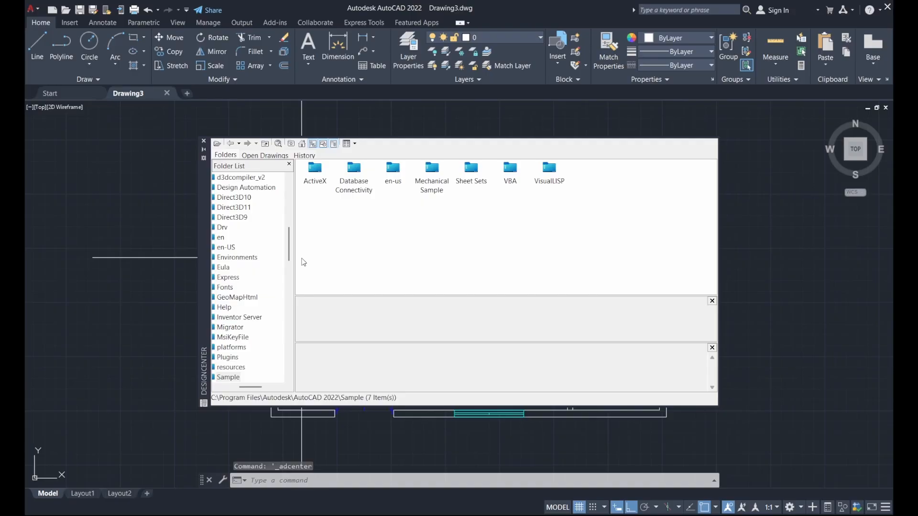
Reopen DesignCenter via ADC and drag Bed - Queen from Home - Space Planner.dwg blocks into the drawing.
left_click(203, 142)
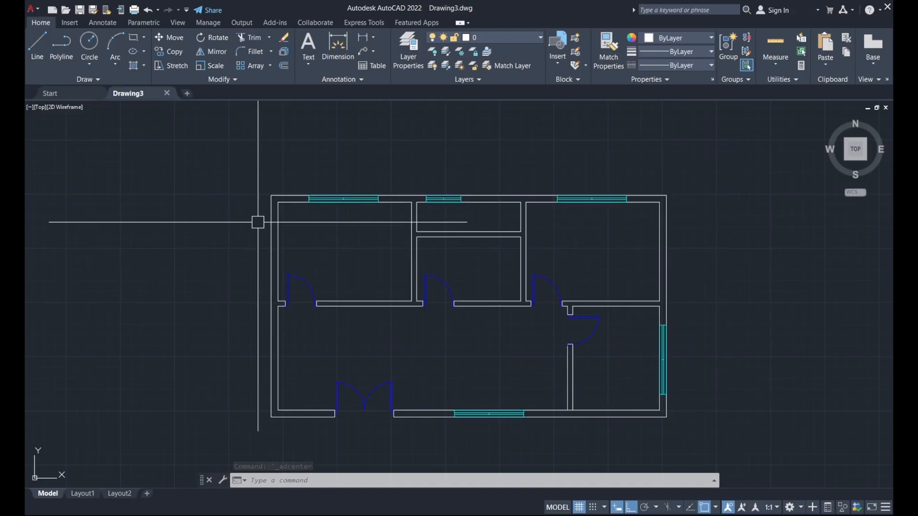
type("ad")
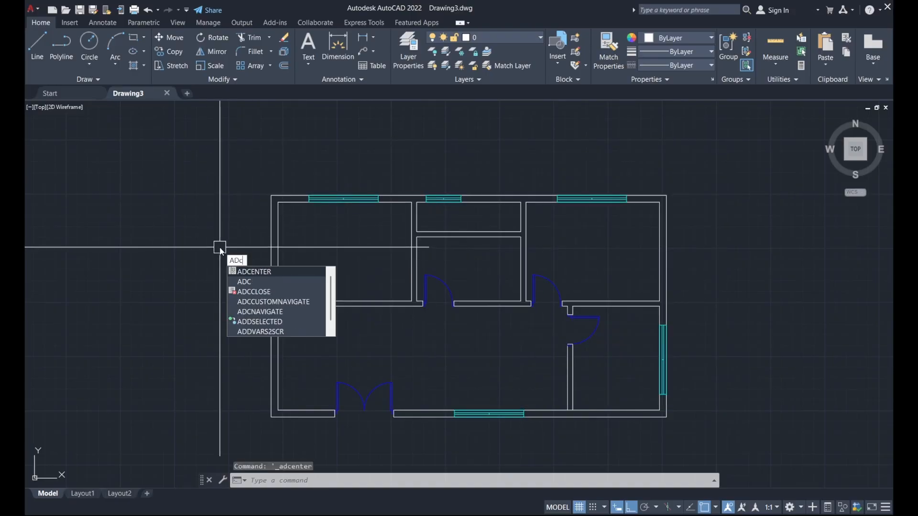
type("c")
key("Return")
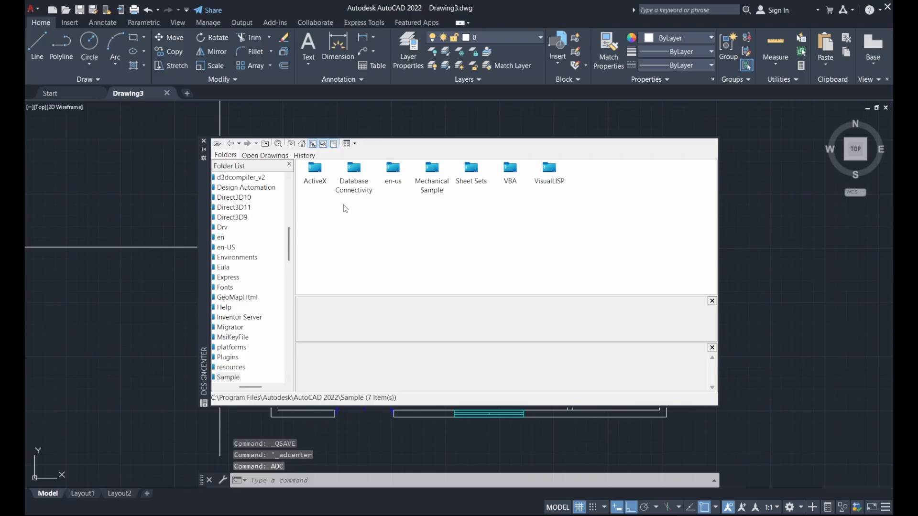
double_click(393, 169)
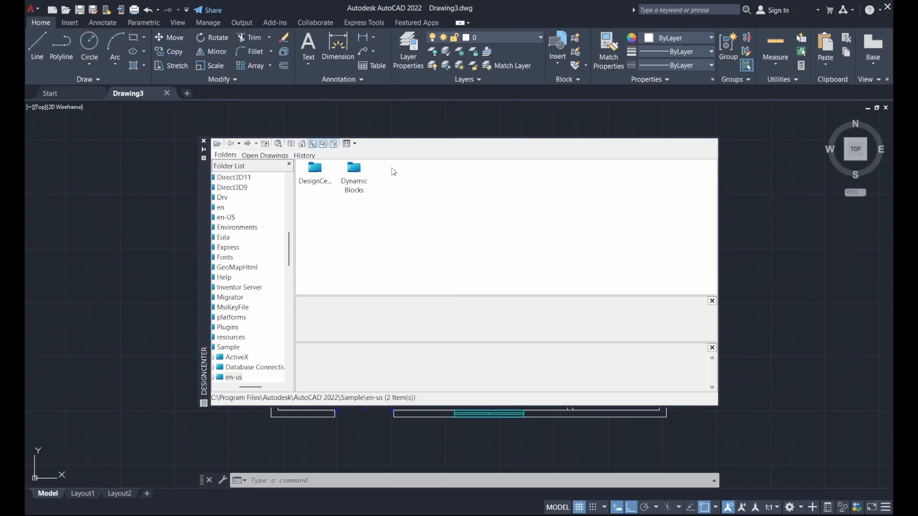
double_click(316, 172)
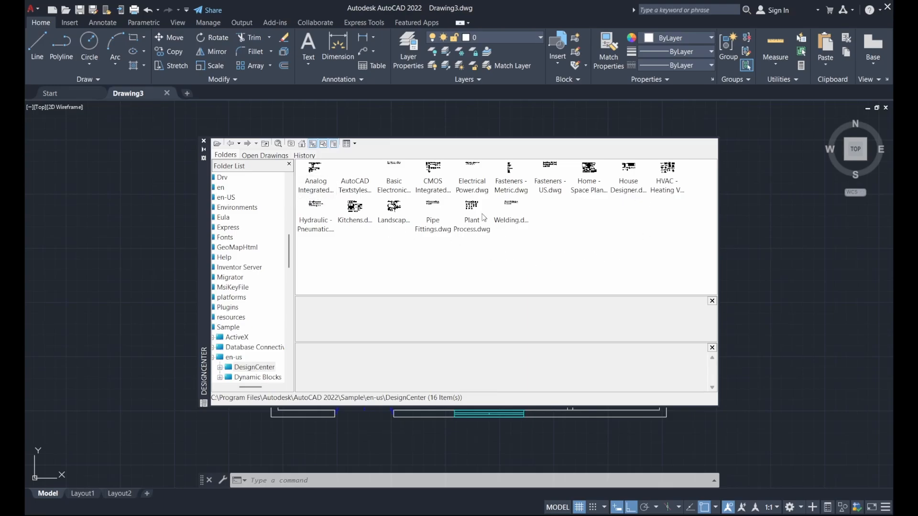
left_click(588, 175)
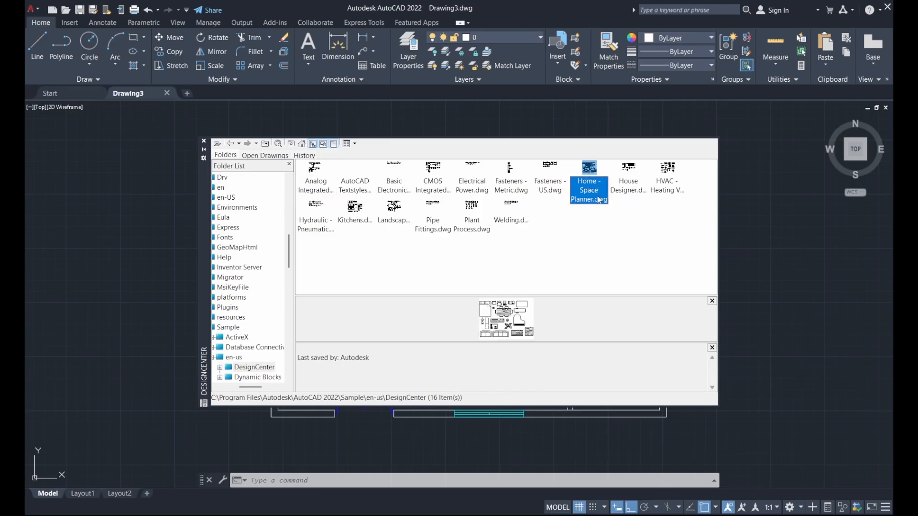
double_click(591, 170)
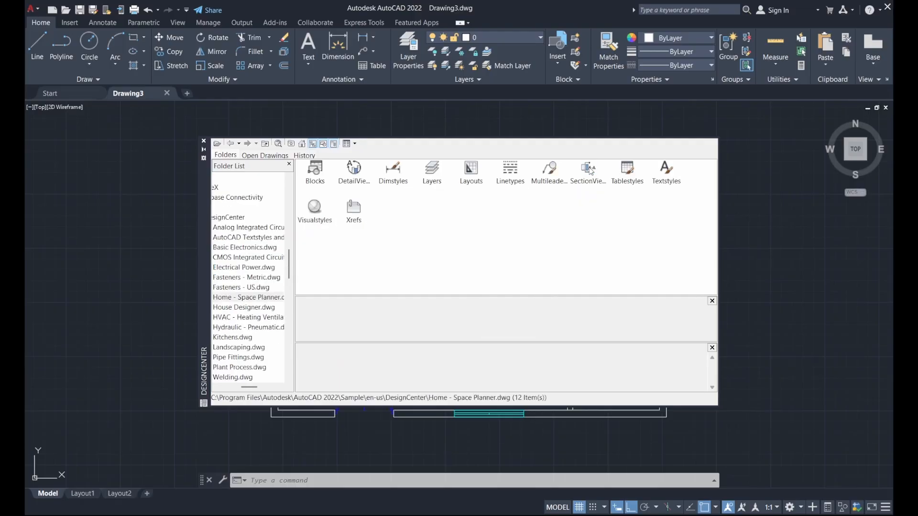
double_click(315, 168)
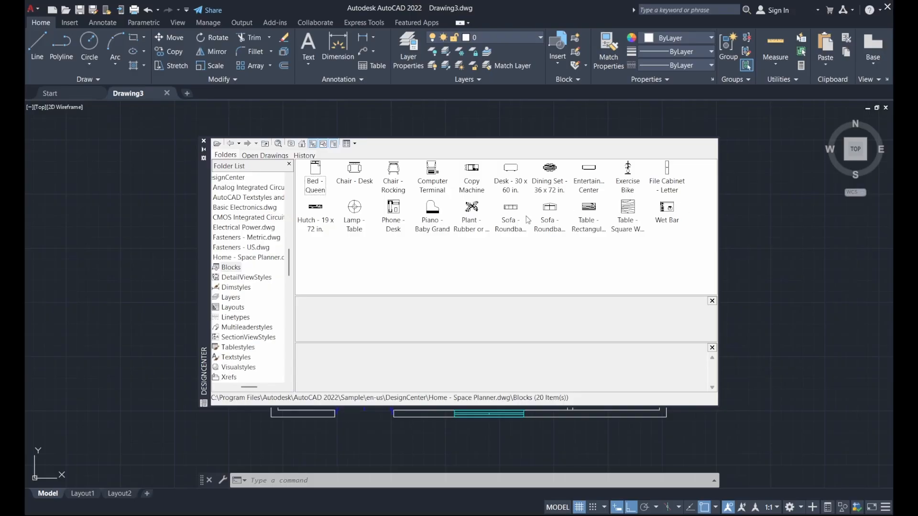
left_click(315, 172)
mouse_move(317, 173)
left_mouse_down()
mouse_move(299, 197)
mouse_move(176, 248)
mouse_move(99, 260)
left_mouse_up()
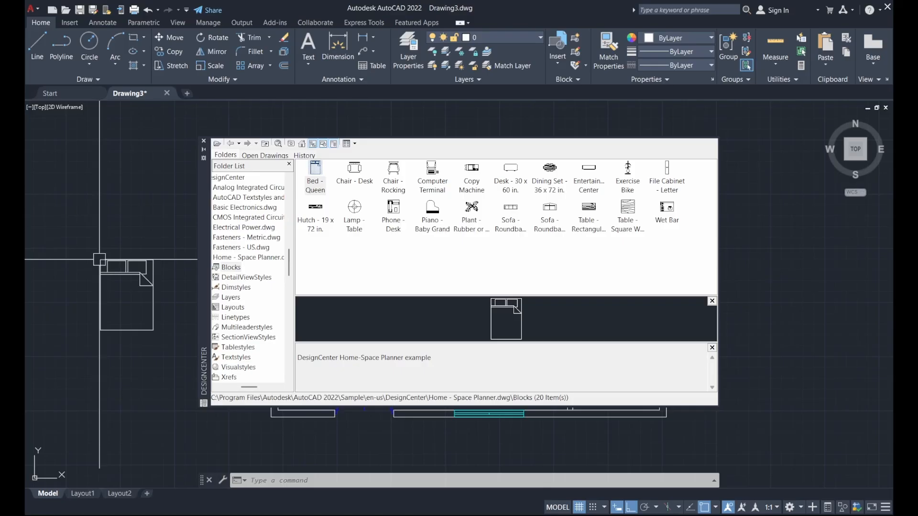
Delete the bed, make the blocks layer current, and re-place Bed - Queen on it.
left_click(126, 282)
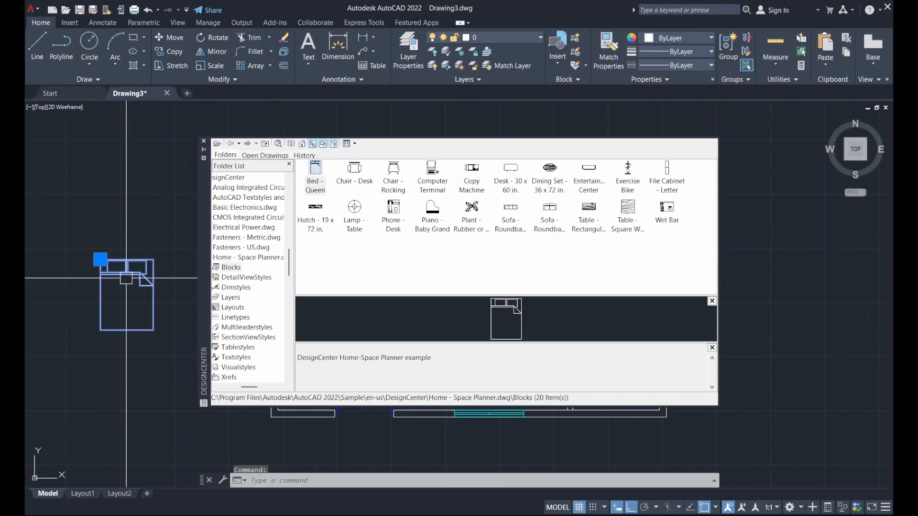
key("Delete")
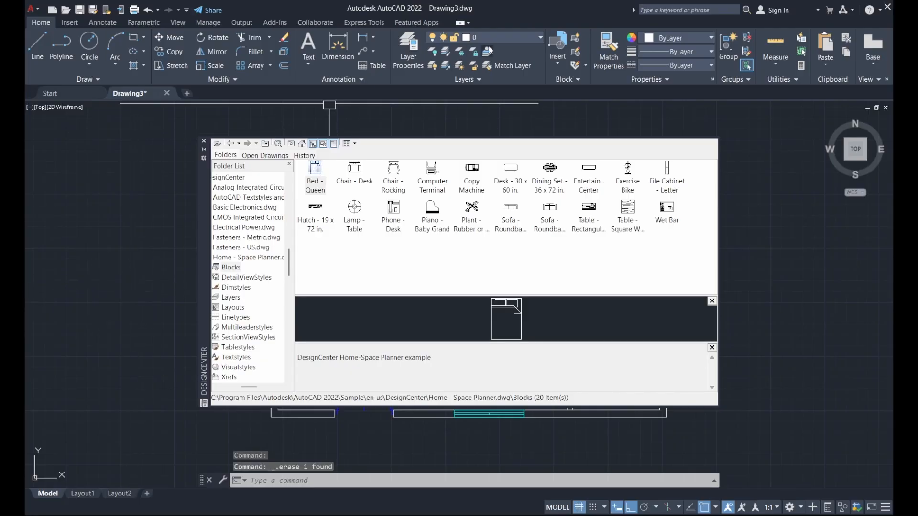
left_click(502, 35)
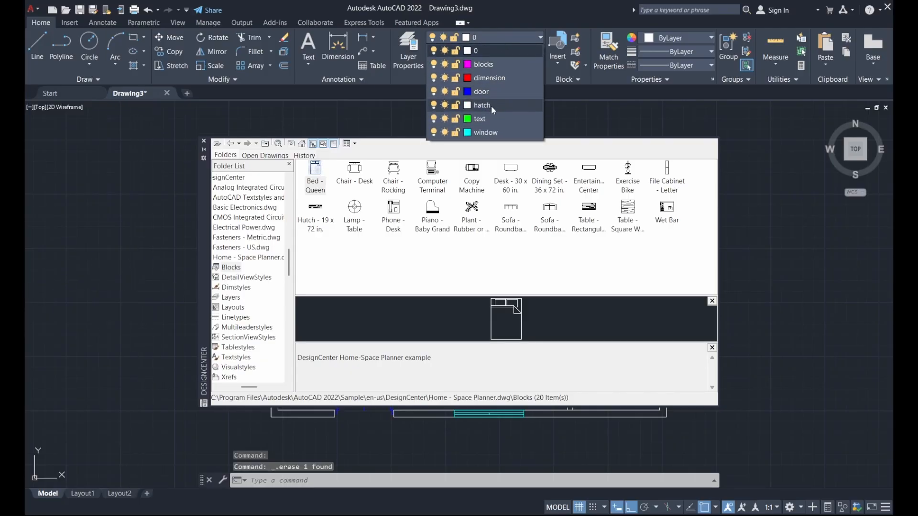
left_click(483, 65)
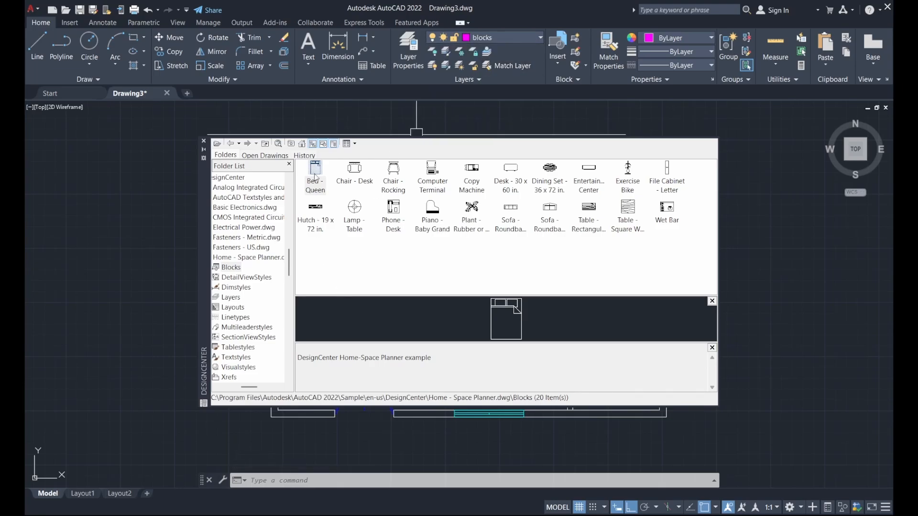
mouse_move(315, 173)
left_mouse_down()
mouse_move(143, 263)
mouse_move(89, 251)
left_mouse_up()
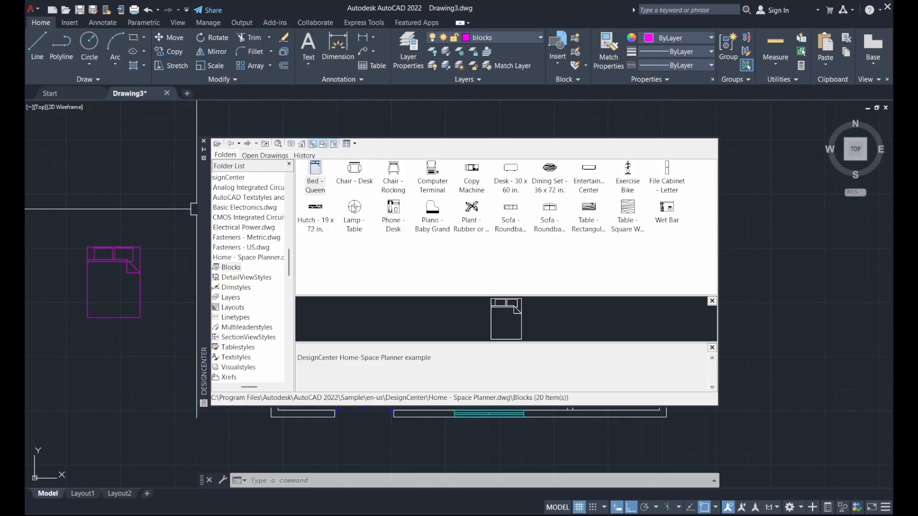
Place the Lamp - Table beside the bed, a rubber plant below it, and a roundback sofa.
left_click(356, 208)
left_click_drag(355, 211, 161, 342)
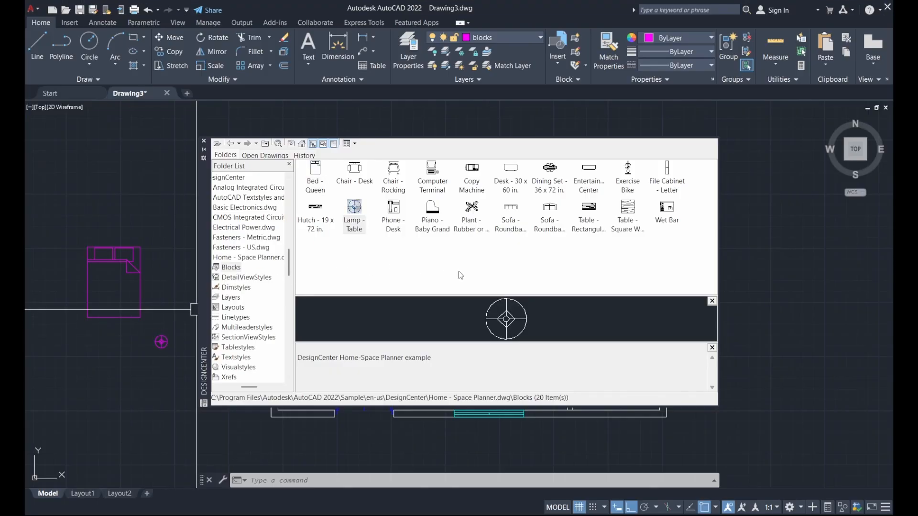
mouse_move(472, 208)
left_mouse_down()
mouse_move(337, 294)
mouse_move(117, 360)
left_mouse_up()
left_click(565, 232)
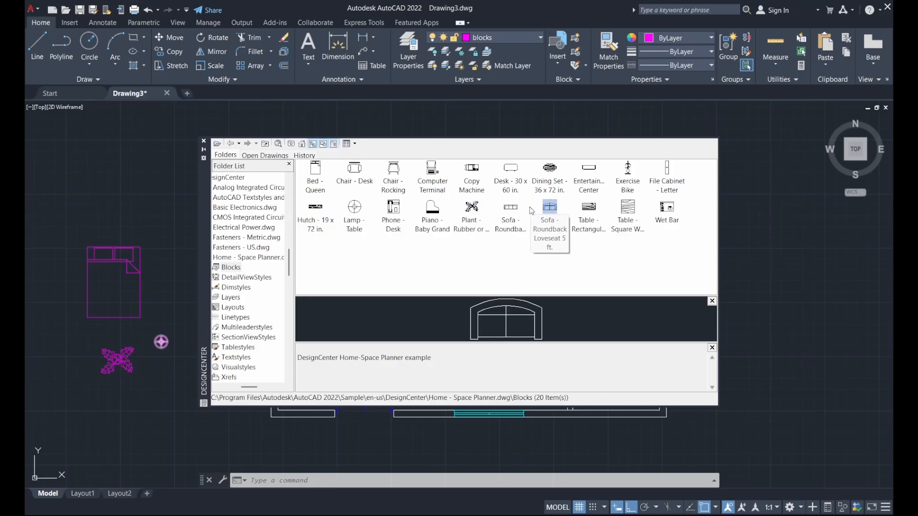
left_click(513, 209)
left_click(550, 209)
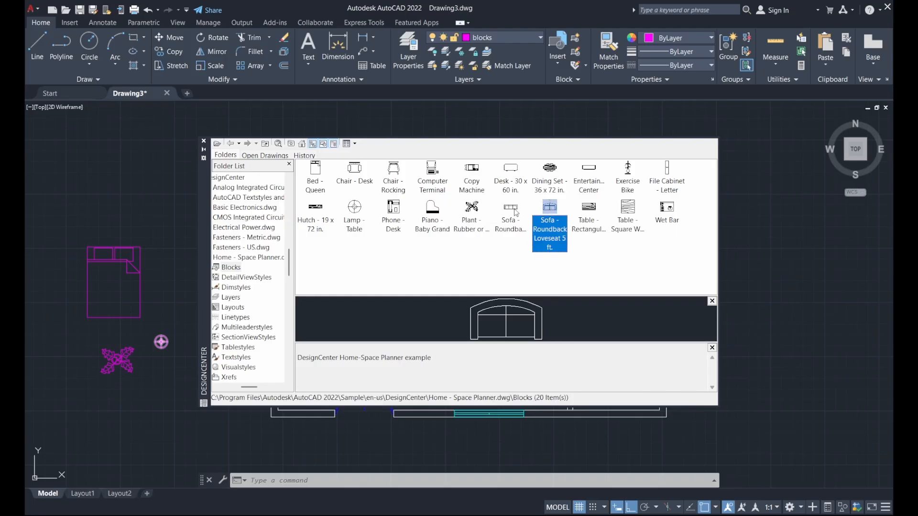
mouse_move(515, 212)
left_mouse_down()
mouse_move(256, 379)
mouse_move(122, 397)
mouse_move(148, 392)
left_mouse_up()
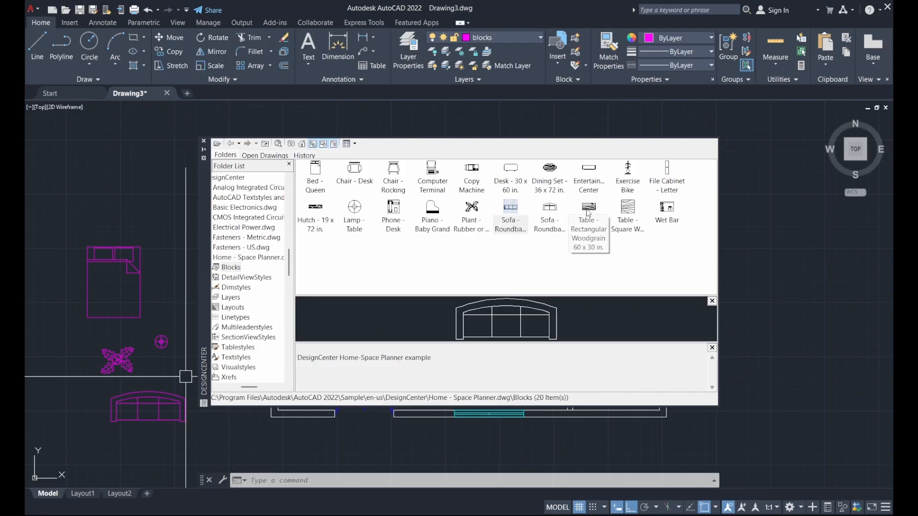
Place the 36 x 72 in. dining set to the right of the floor plan.
left_click(628, 205)
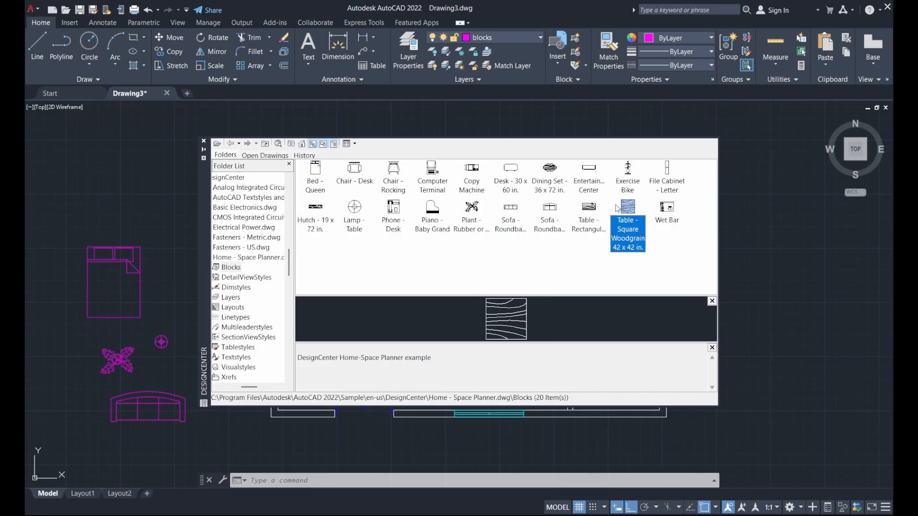
left_click(588, 209)
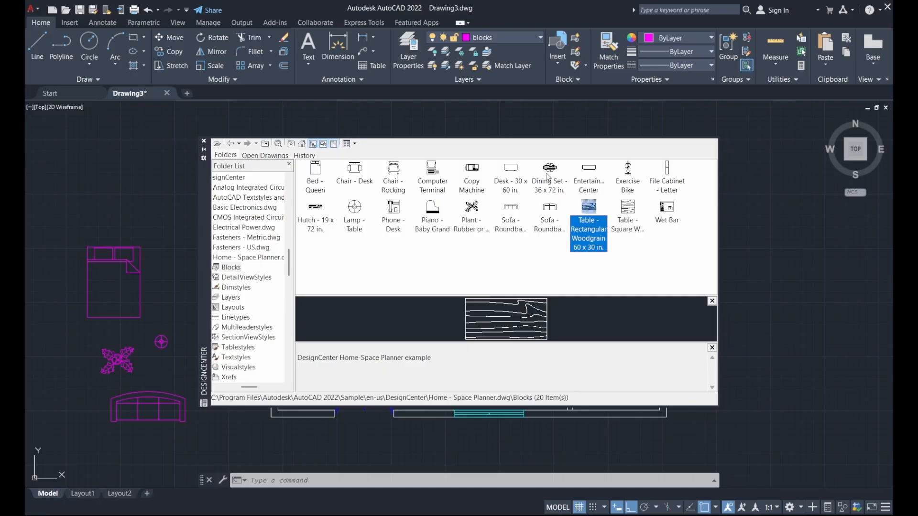
left_click_drag(550, 168, 781, 218)
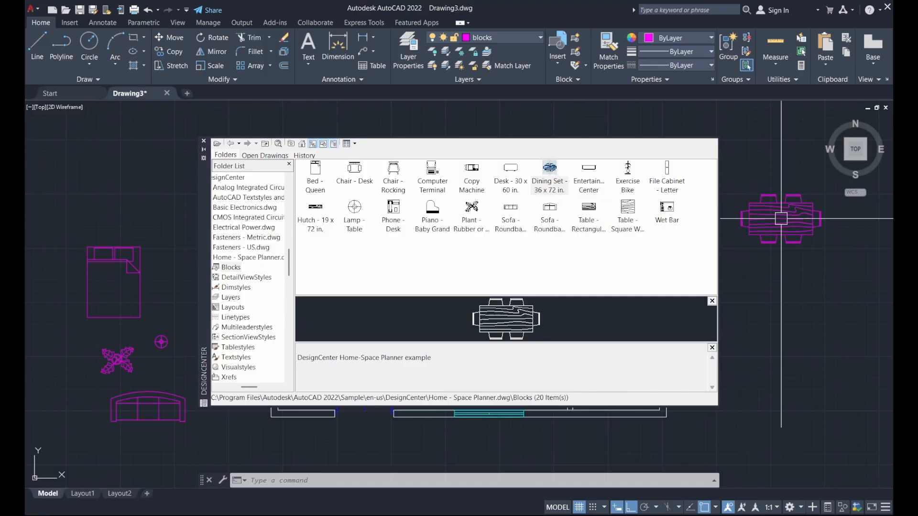
left_click(509, 169)
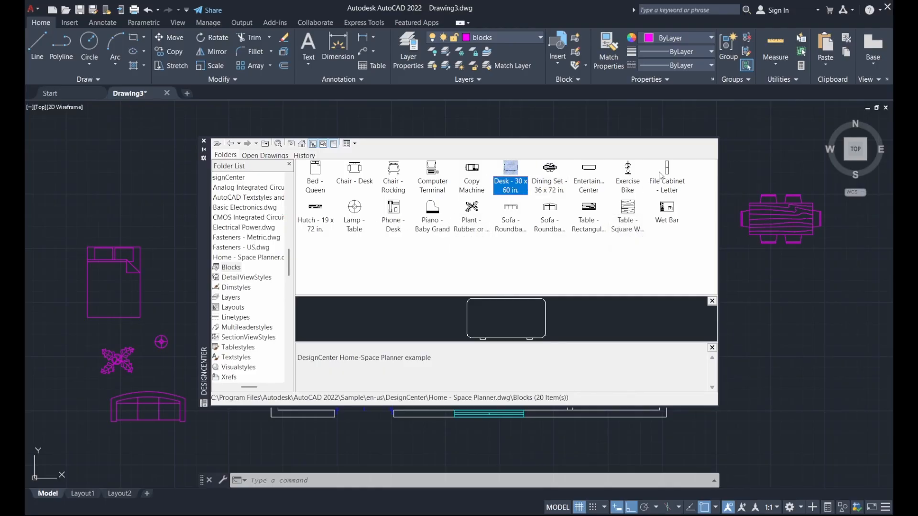
left_click(495, 261)
left_click(576, 181)
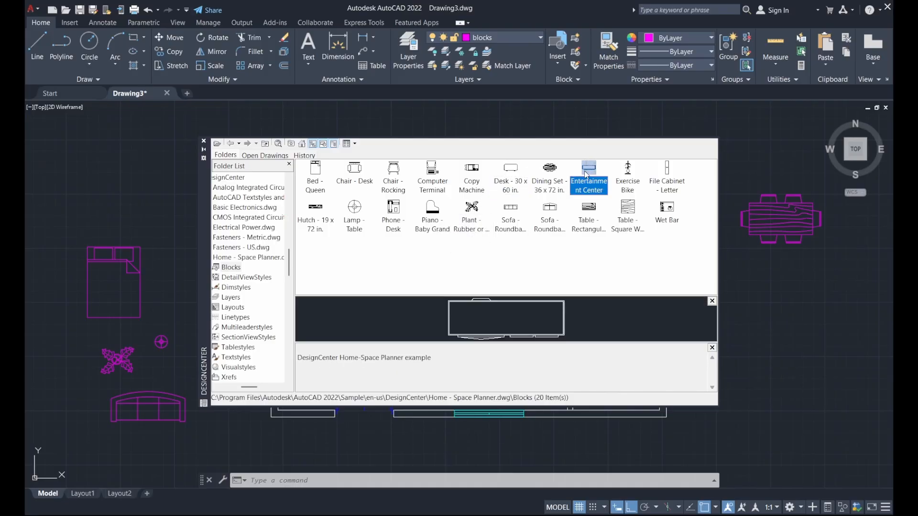
left_click(551, 174)
left_click(509, 271)
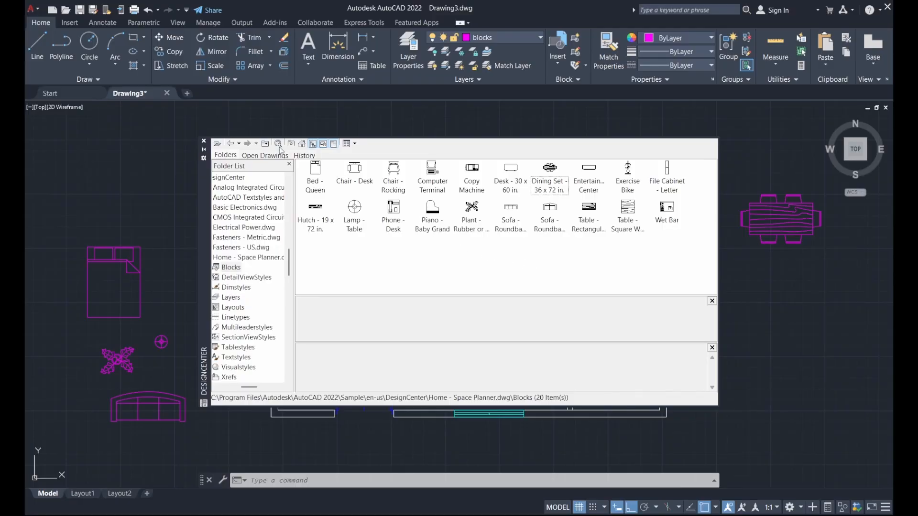
Open Kitchens.dwg blocks and place the Range-Oven 30 in top view right of the plan.
left_click(231, 145)
left_click(231, 145)
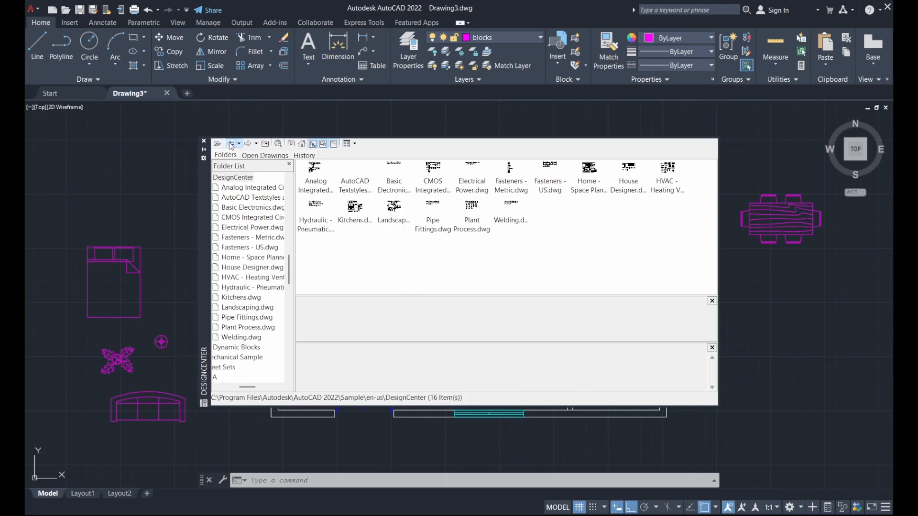
left_click(627, 171)
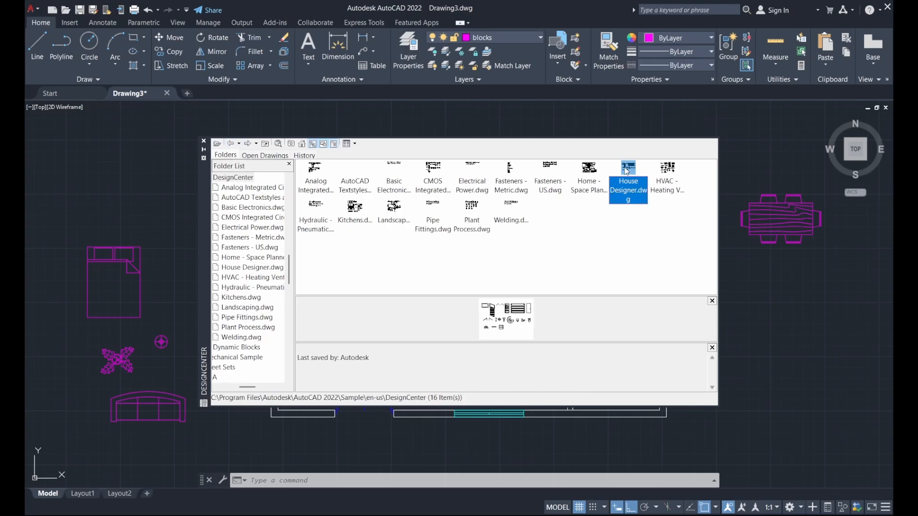
left_click(662, 171)
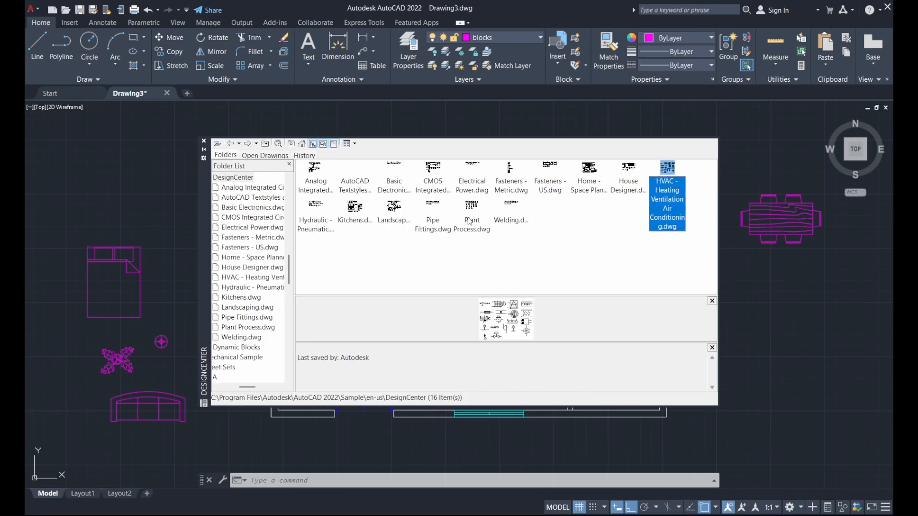
left_click(353, 214)
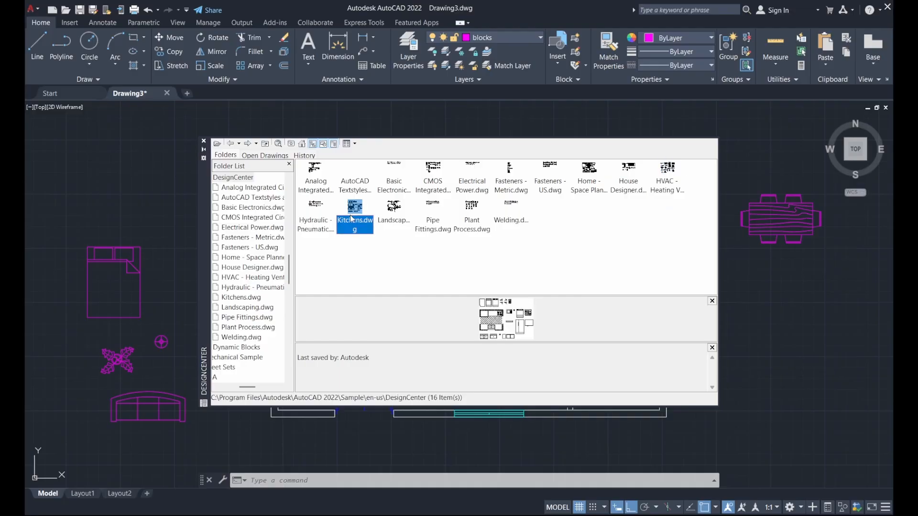
double_click(358, 211)
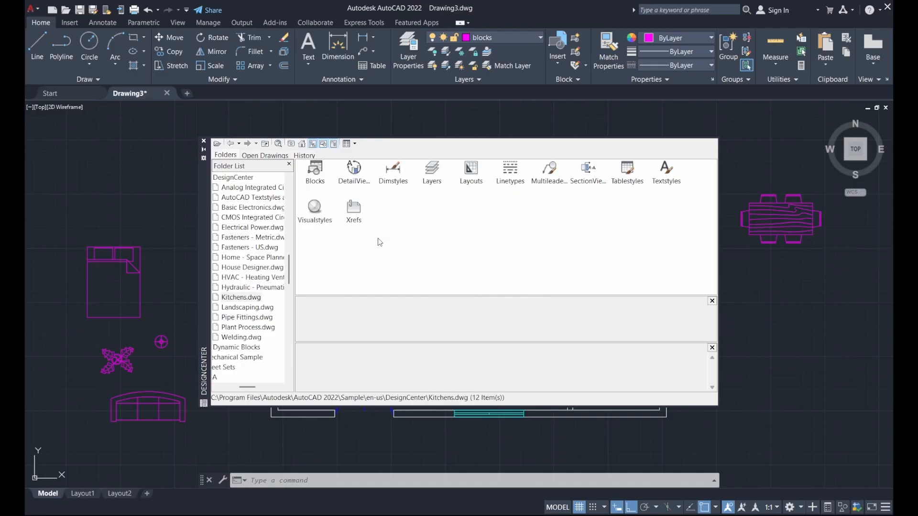
double_click(319, 177)
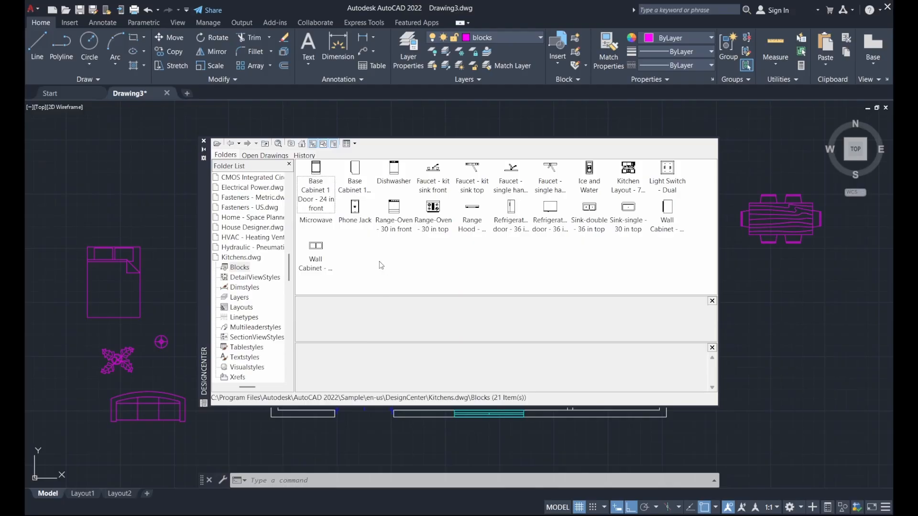
mouse_move(434, 204)
left_mouse_down()
mouse_move(783, 314)
mouse_move(806, 301)
left_mouse_up()
Place the top-view 36 in two-door refrigerator below the range oven.
left_click(513, 209)
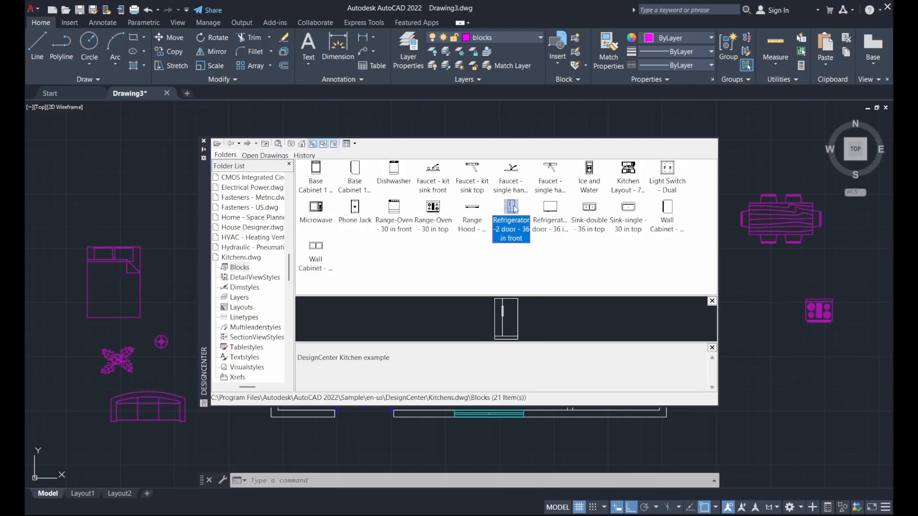
left_click(553, 210)
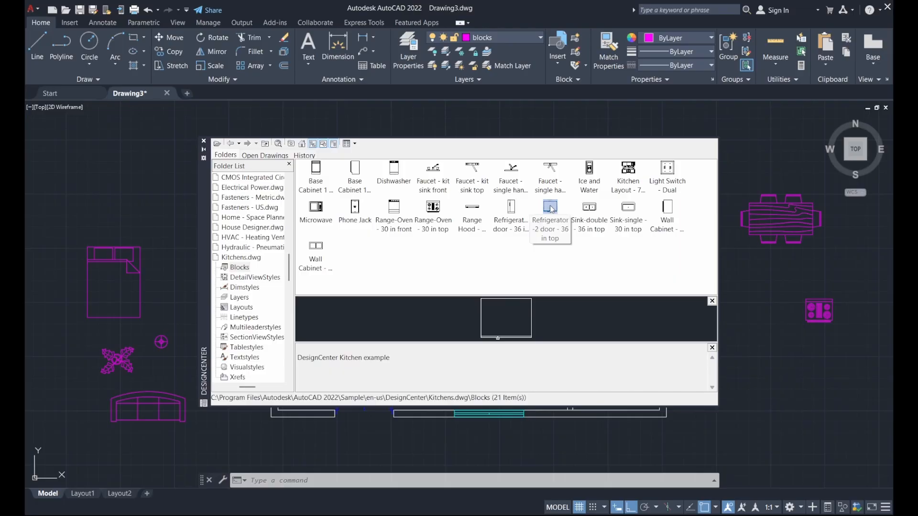
left_click_drag(552, 209, 646, 278)
left_click_drag(786, 343, 780, 341)
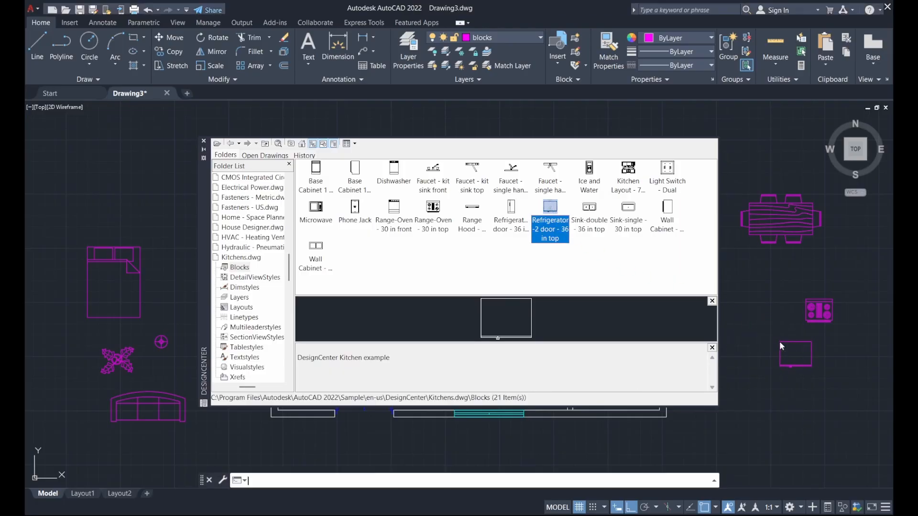
Place the Sink-single 30 in top block below the refrigerator.
left_click(592, 221)
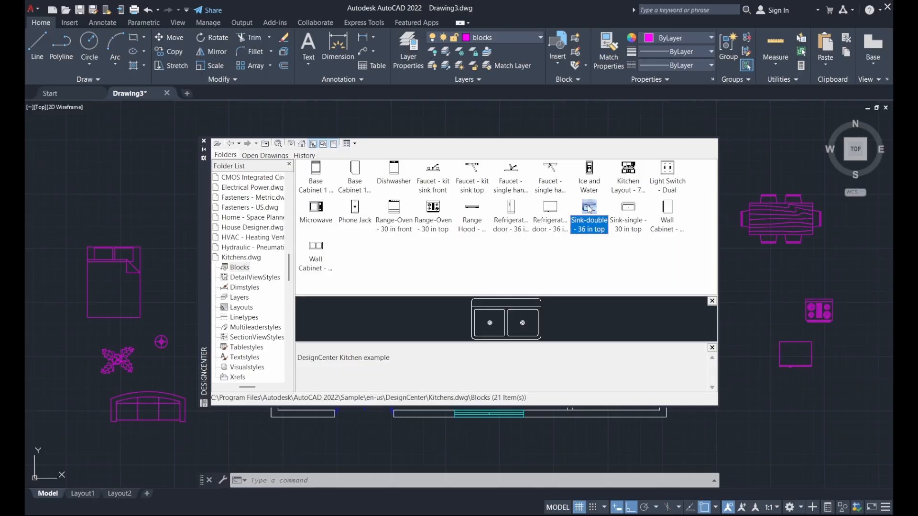
left_click(628, 210)
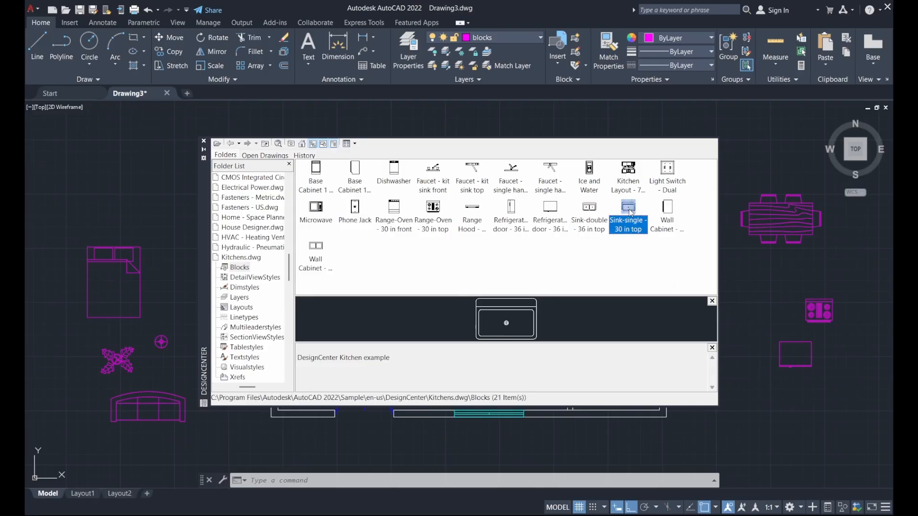
left_click(588, 208)
mouse_move(625, 212)
left_mouse_down()
mouse_move(785, 398)
mouse_move(802, 390)
left_mouse_up()
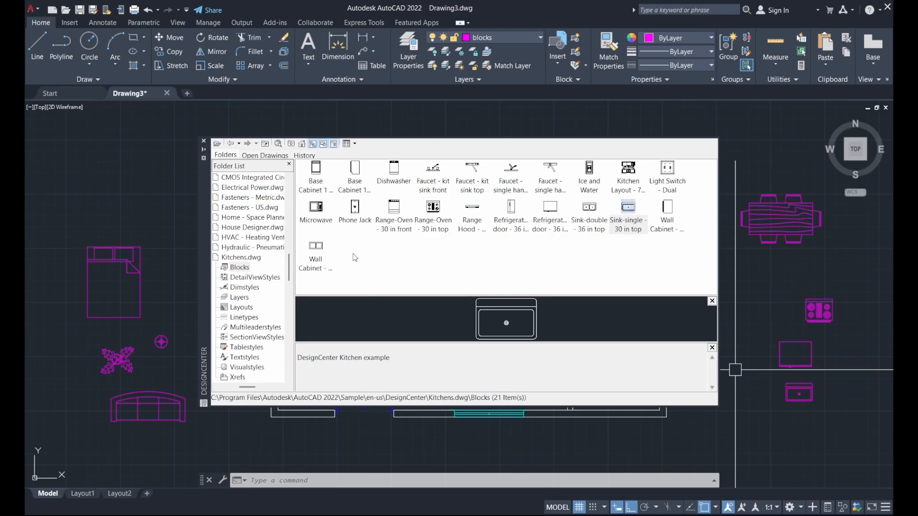
In DesignCenter, go back to the sample drawings and open the Blocks of House Designer.dwg.
left_click(231, 144)
left_click(232, 144)
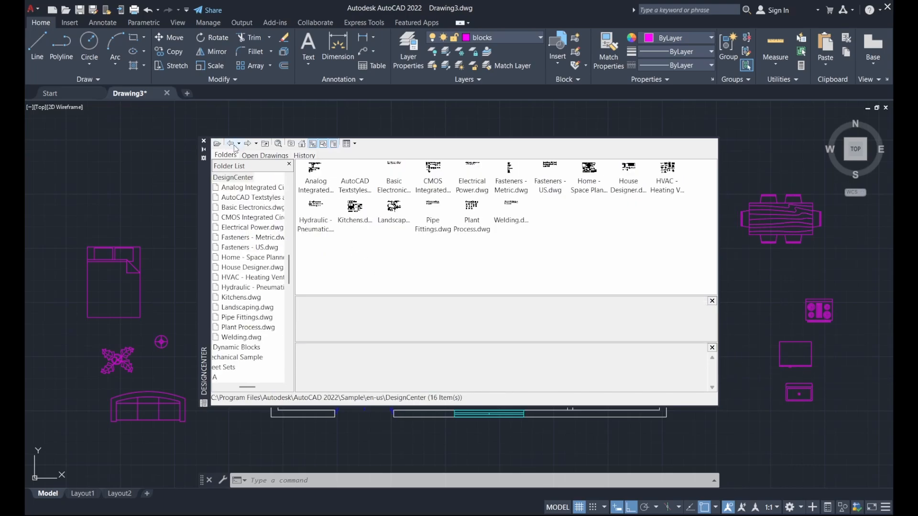
left_click(480, 175)
left_click(509, 174)
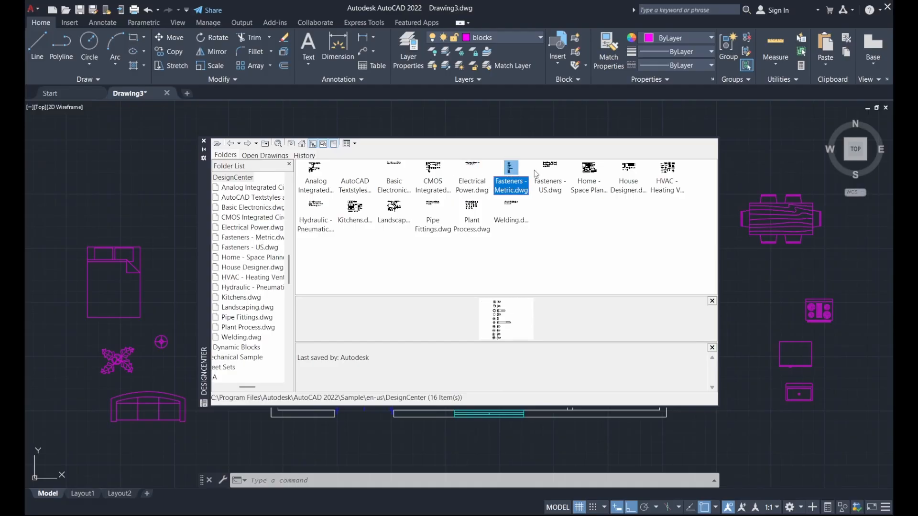
left_click(544, 173)
left_click(581, 173)
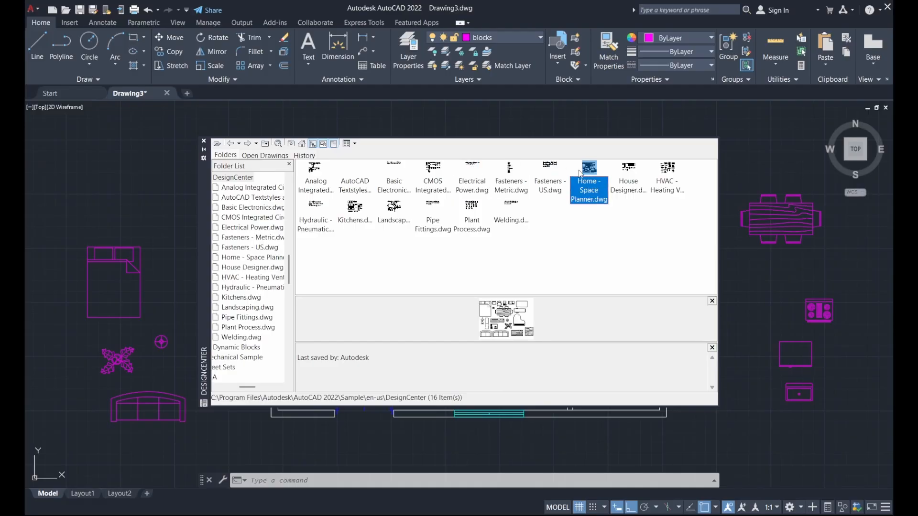
left_click(630, 175)
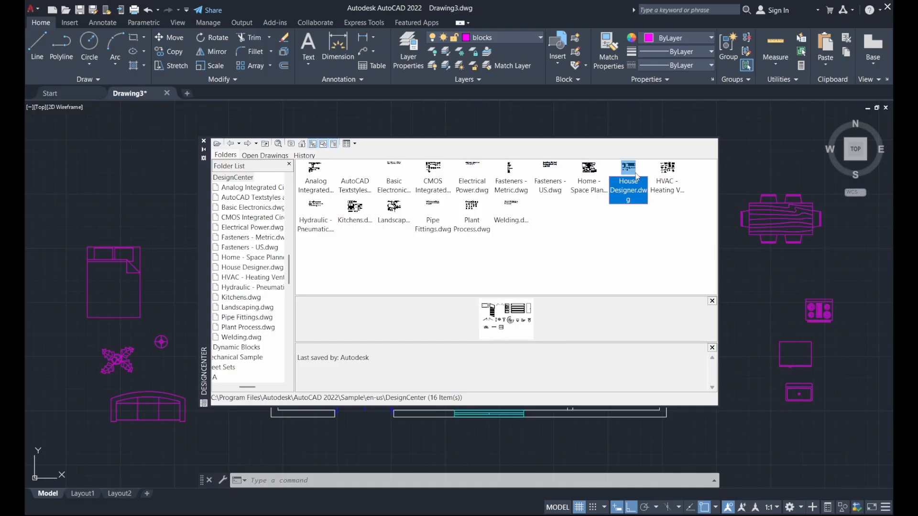
double_click(630, 176)
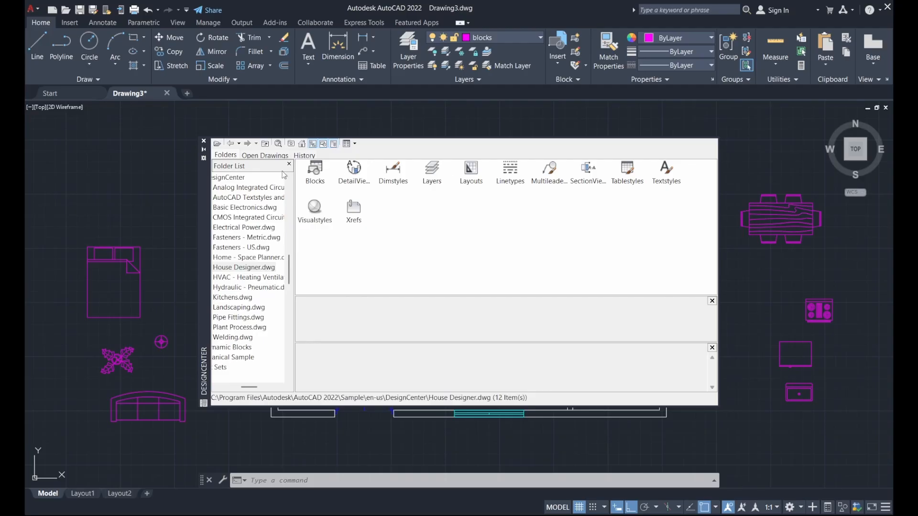
double_click(316, 170)
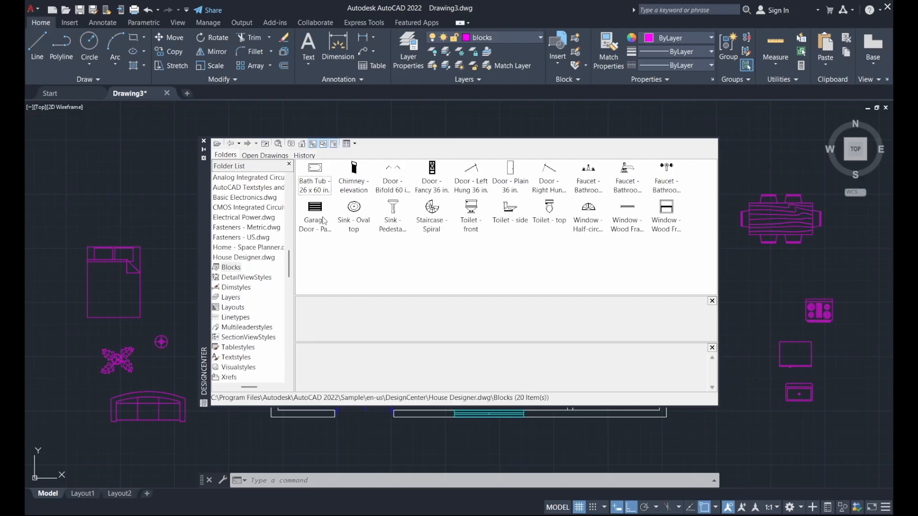
Drag the Bath Tub, Sink - Oval top and Toilet - top blocks above the bed, then close DesignCenter.
left_click_drag(319, 173, 101, 177)
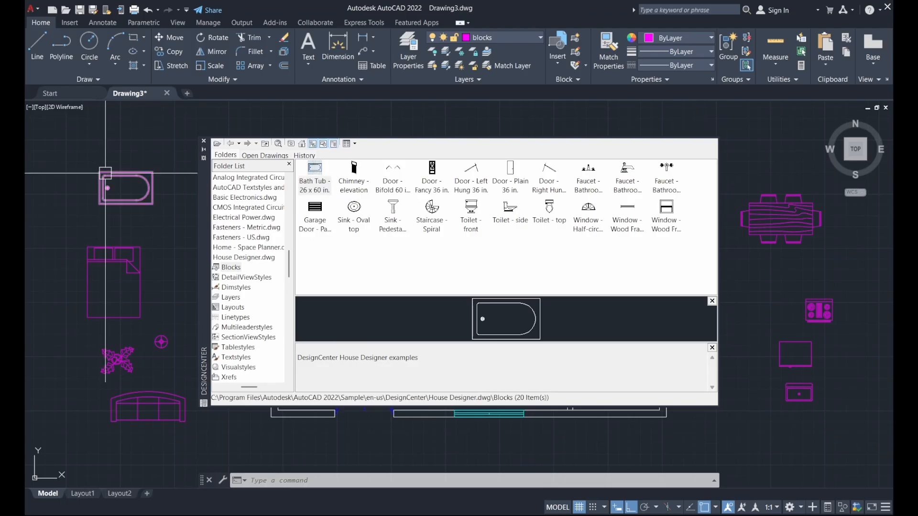
left_click(356, 210)
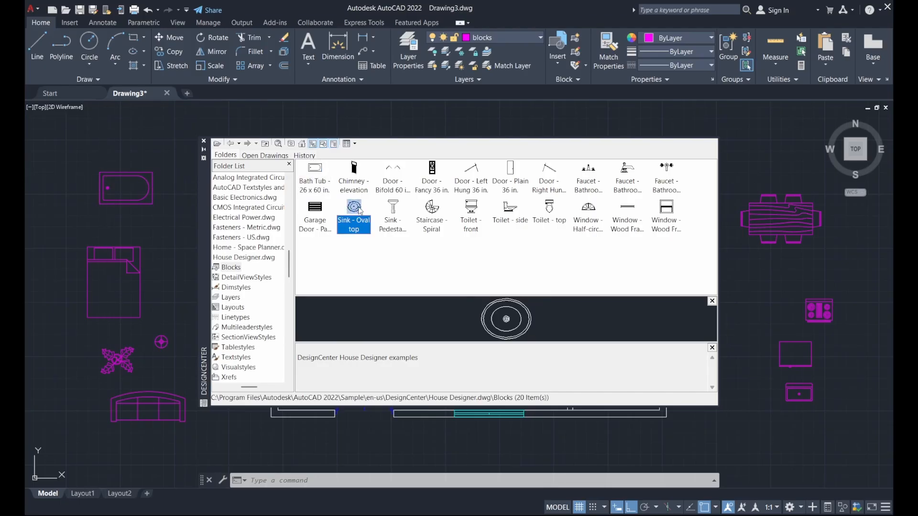
left_click_drag(357, 212, 140, 151)
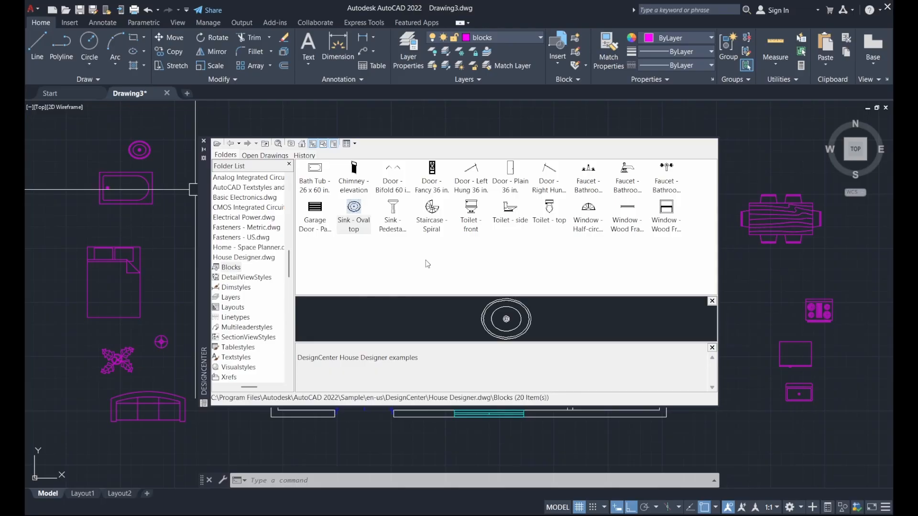
left_click(549, 211)
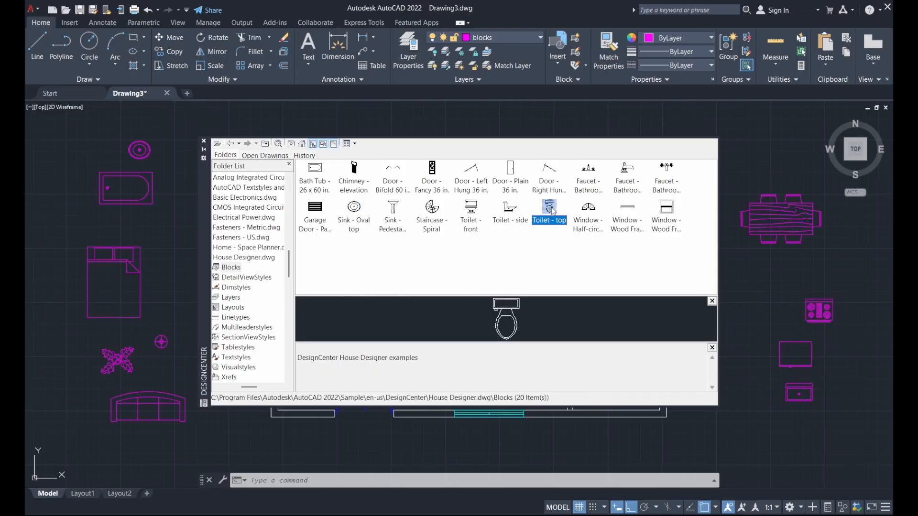
left_click_drag(553, 210, 194, 189)
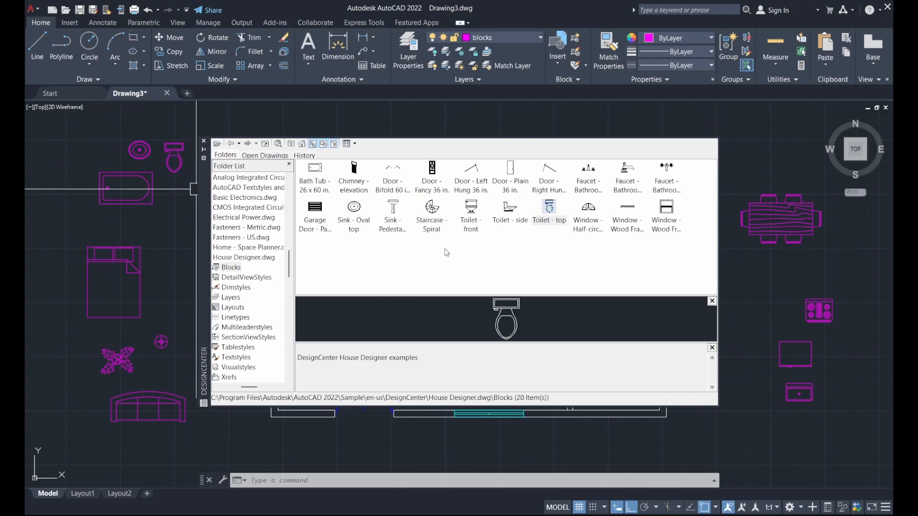
left_click(205, 142)
Move the bed block into the top-left room with Ortho off.
scroll(377, 262, "down", 2)
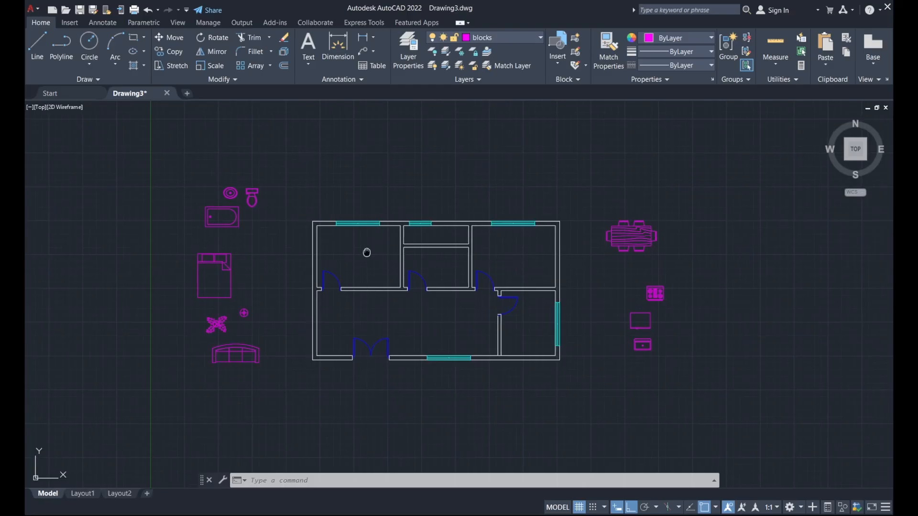
middle_click_drag(365, 252, 410, 303)
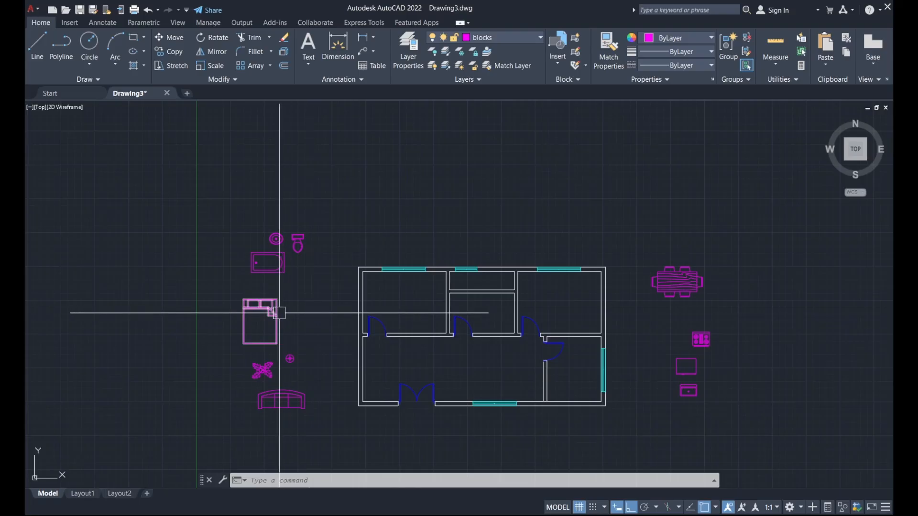
left_click(279, 313)
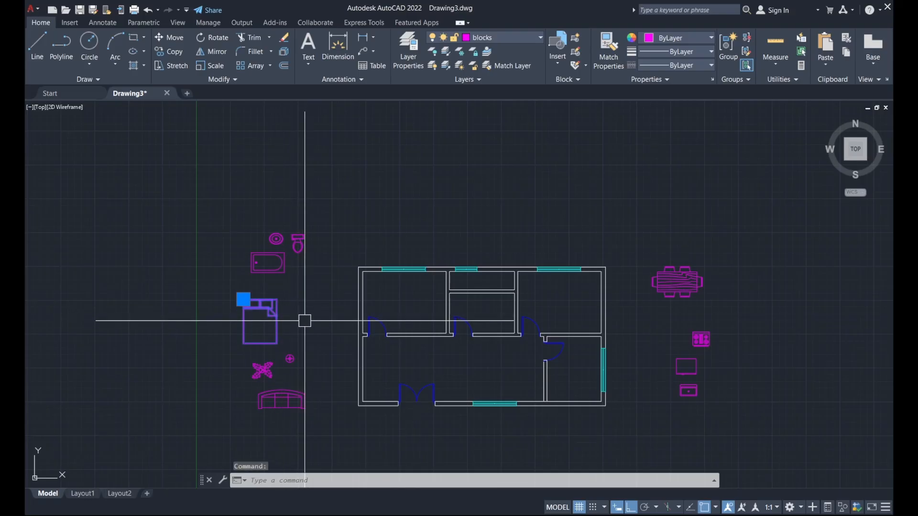
left_click(171, 38)
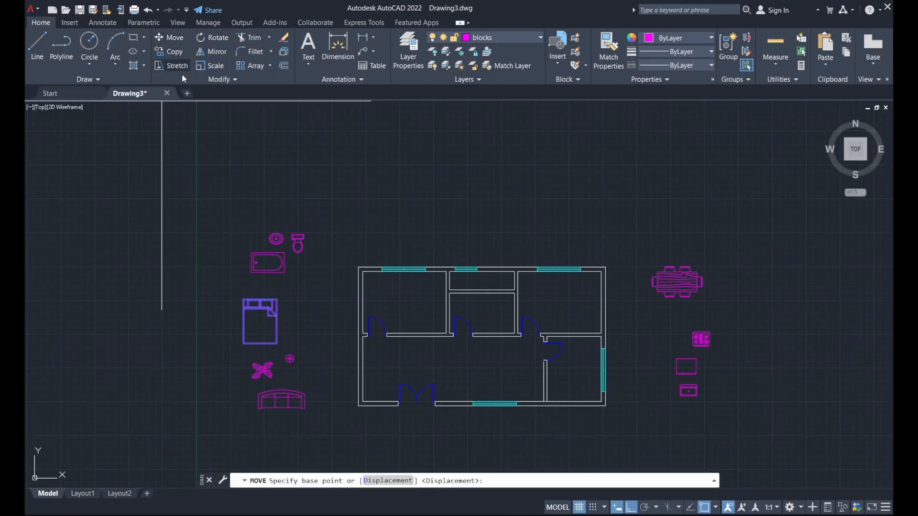
scroll(293, 333, "up", 3)
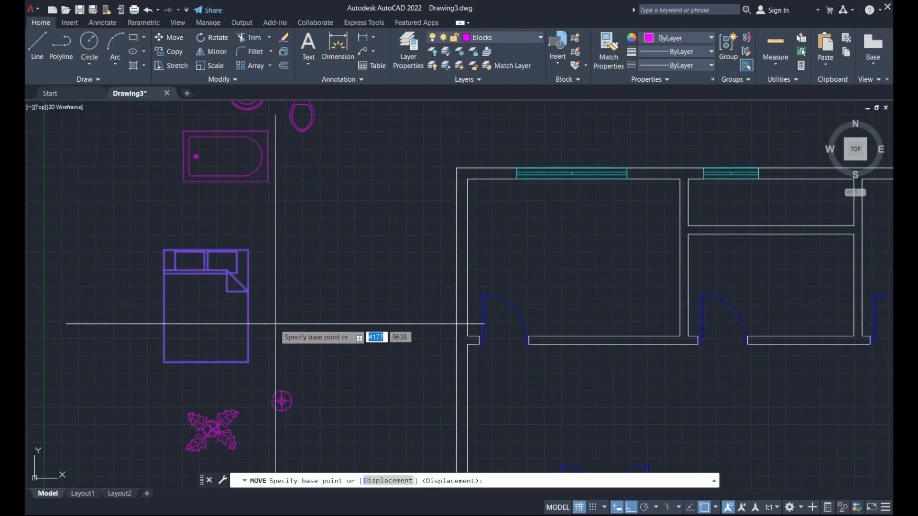
left_click(254, 362)
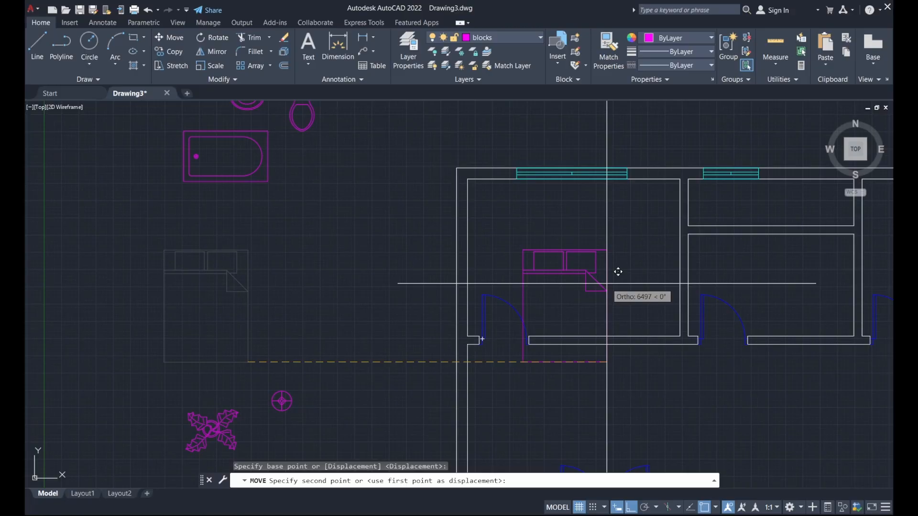
key("F8")
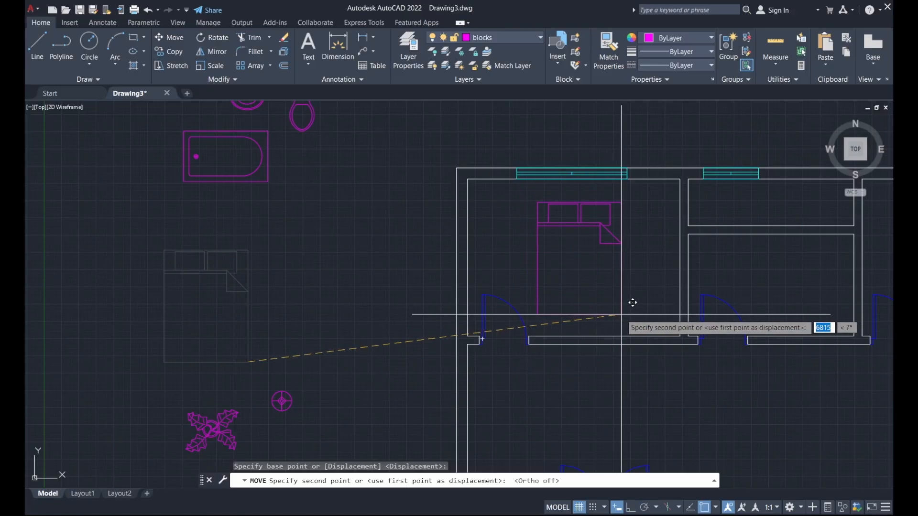
left_click(622, 314)
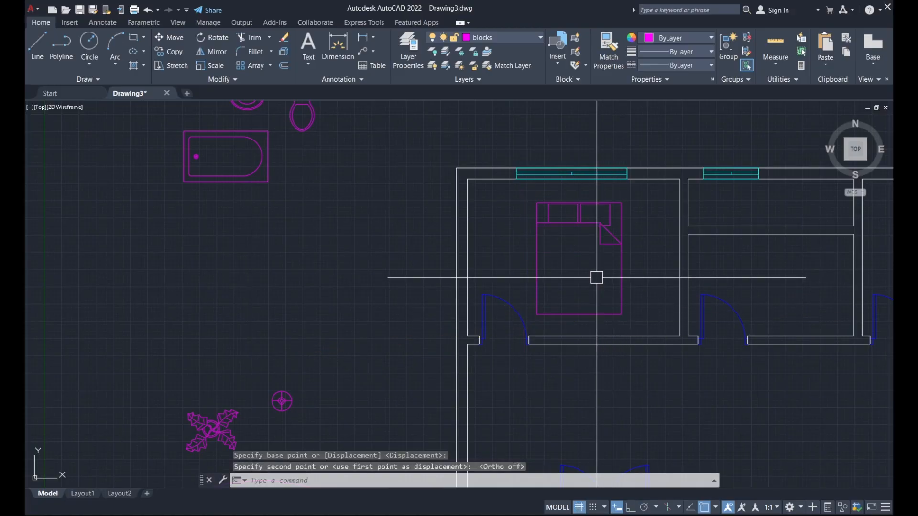
Rotate the bed 90° and slide it flush against the room's right wall.
left_click(598, 241)
left_click(213, 37)
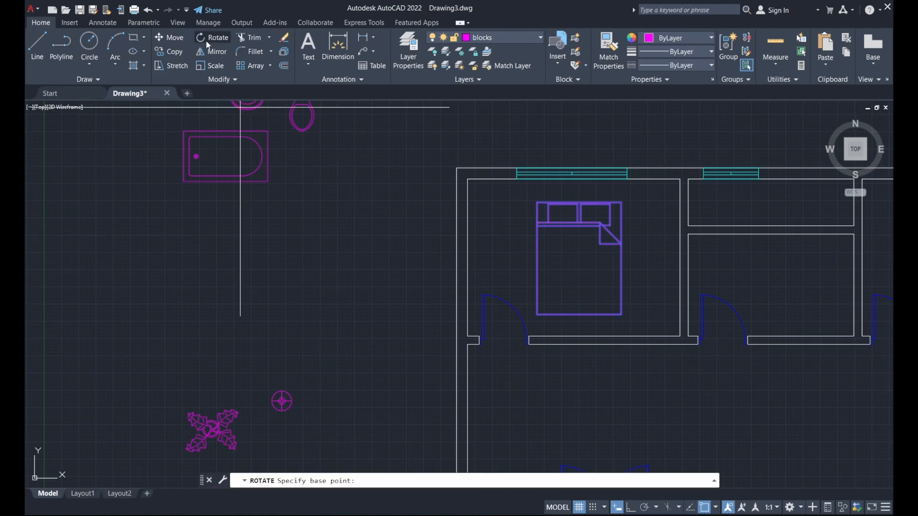
left_click(580, 261)
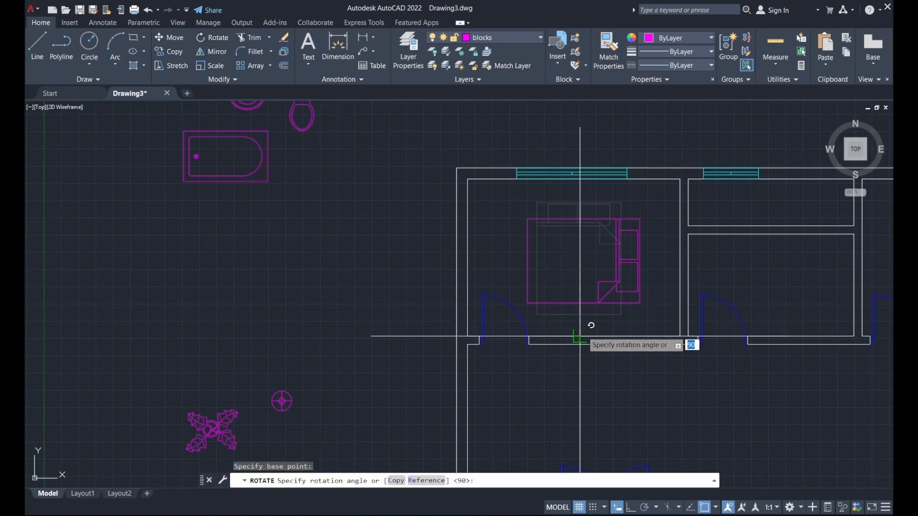
left_click(580, 314)
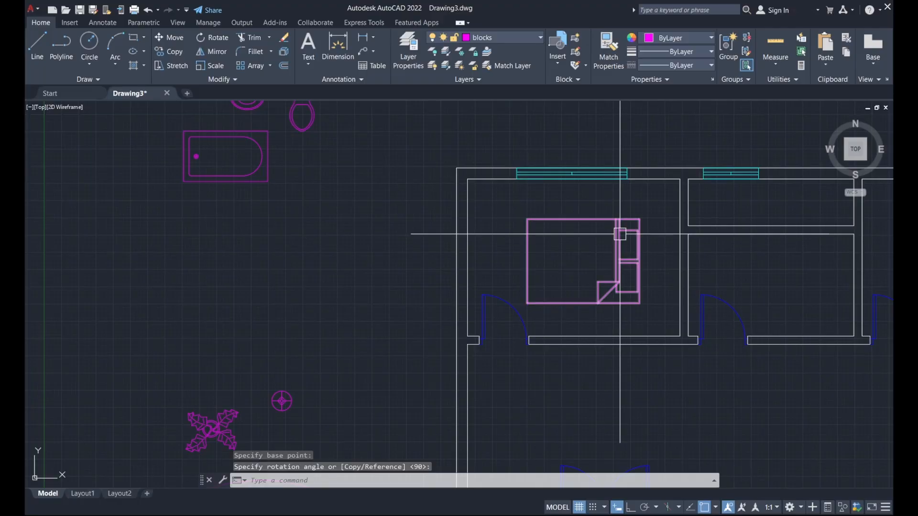
type("m")
key("Return")
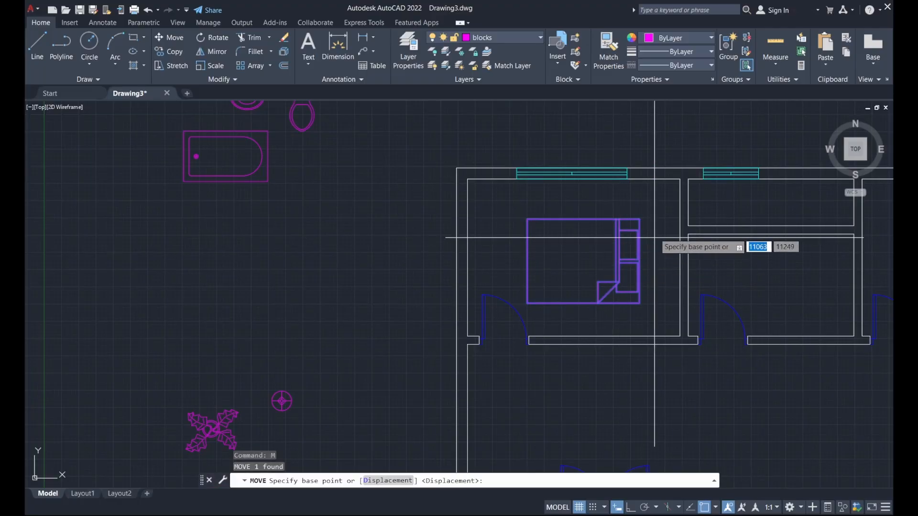
scroll(629, 210, "up", 3)
left_click(629, 210)
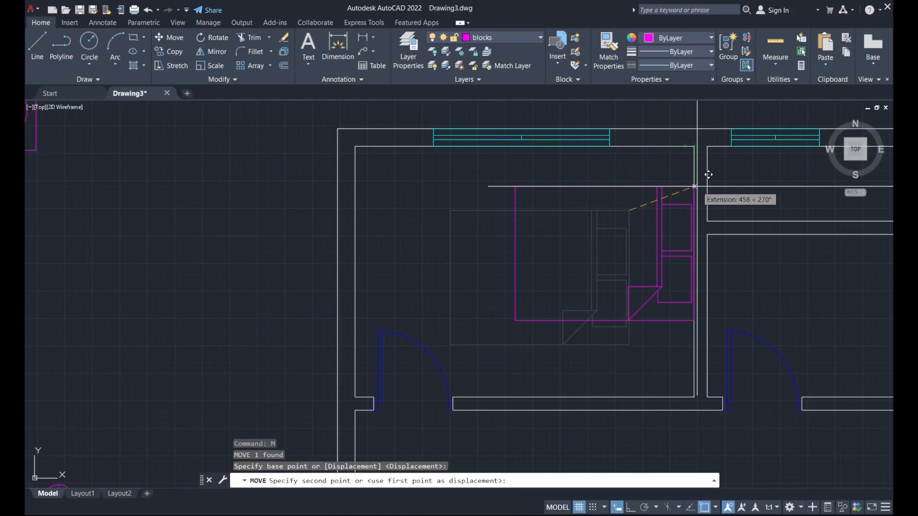
left_click(699, 193)
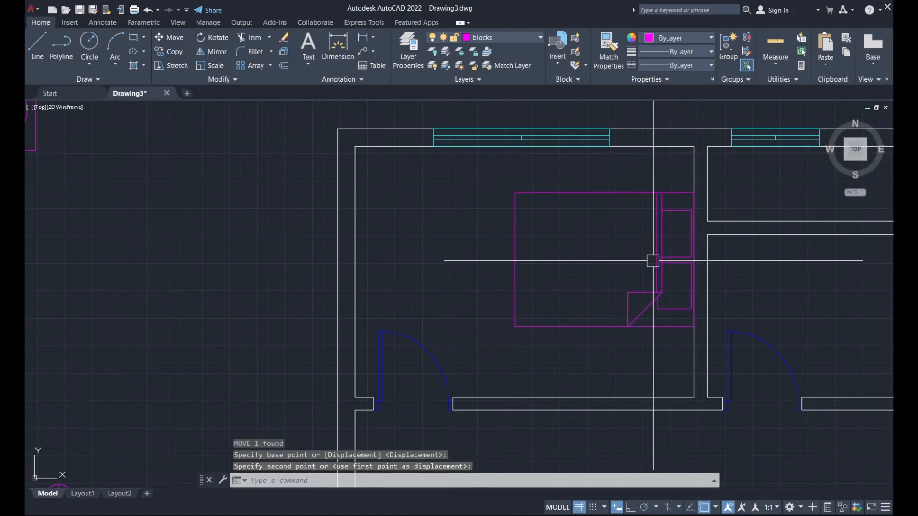
Pan to the lamp and plant symbols and select the small lamp.
scroll(653, 261, "down", 2)
mouse_move(322, 205)
middle_mouse_down()
mouse_move(373, 239)
mouse_move(382, 149)
middle_mouse_up()
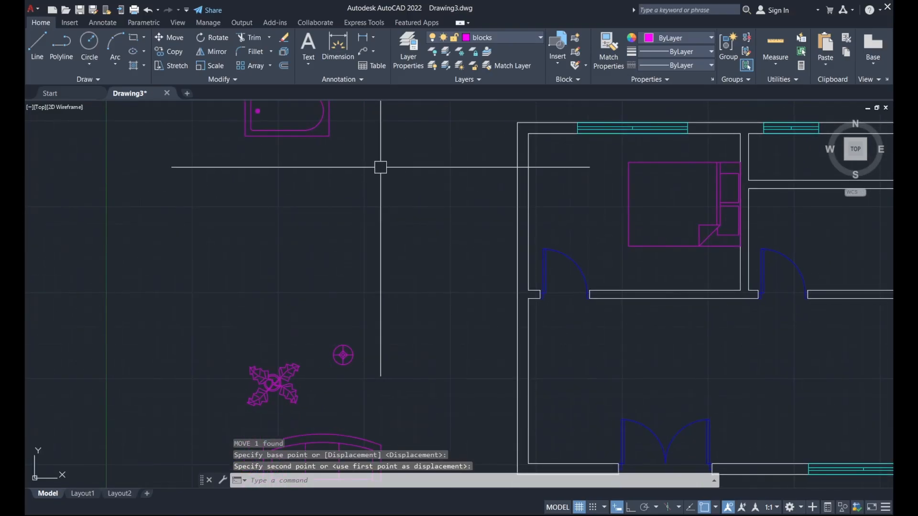
left_click(343, 355)
Copy the lamp with CO to a spot beside the bed's headboard.
type("c")
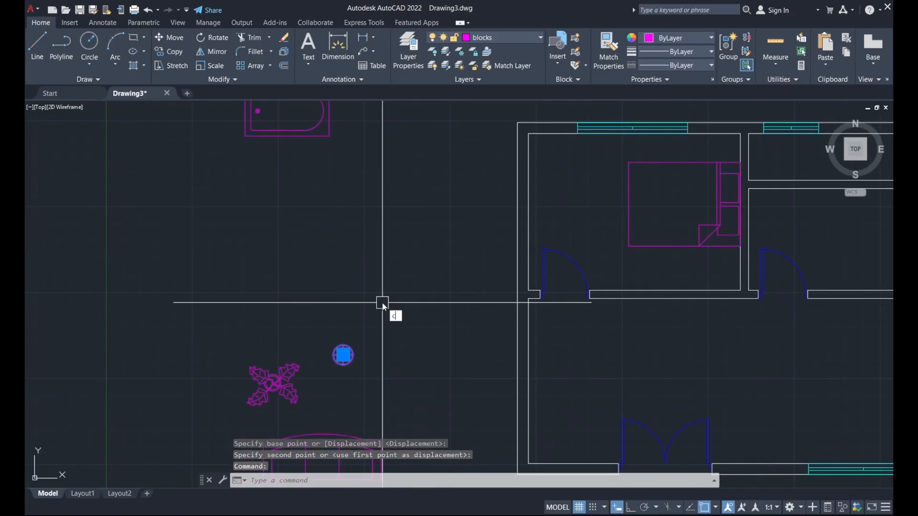
type("o")
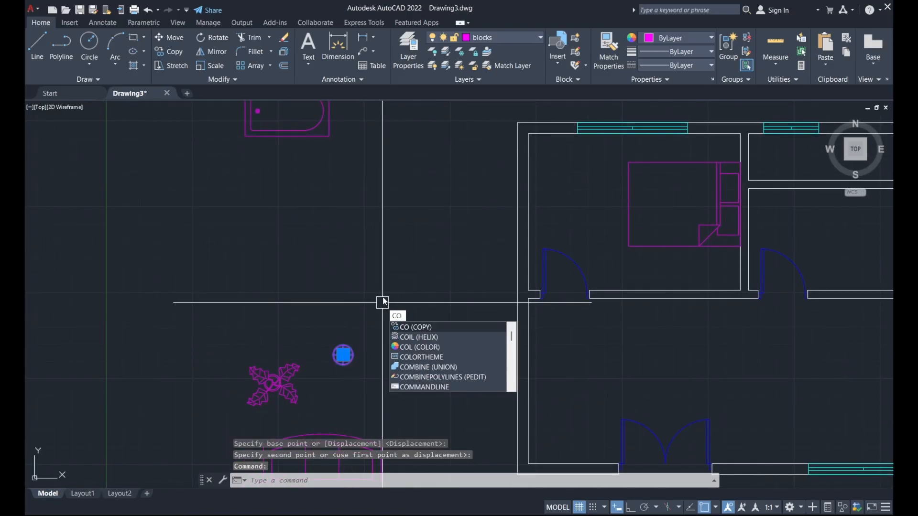
key("Return")
scroll(343, 355, "up", 8)
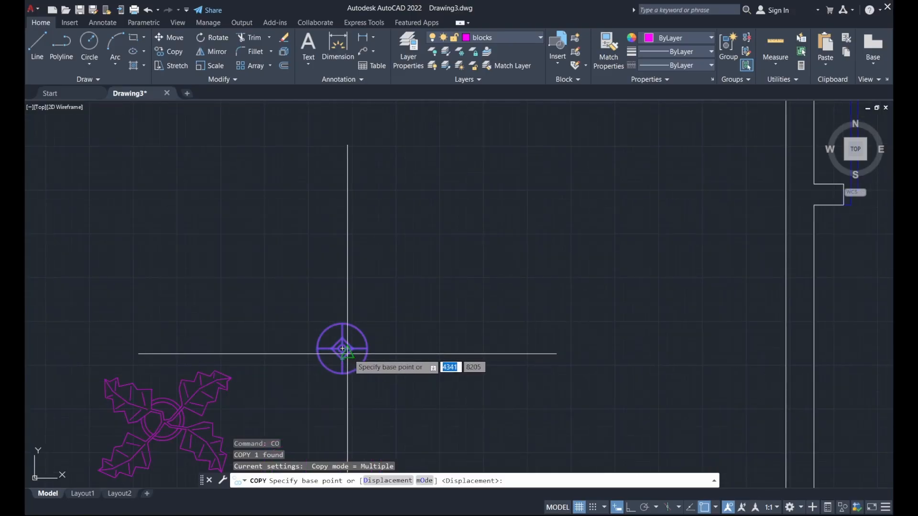
left_click(342, 346)
scroll(342, 346, "down", 6)
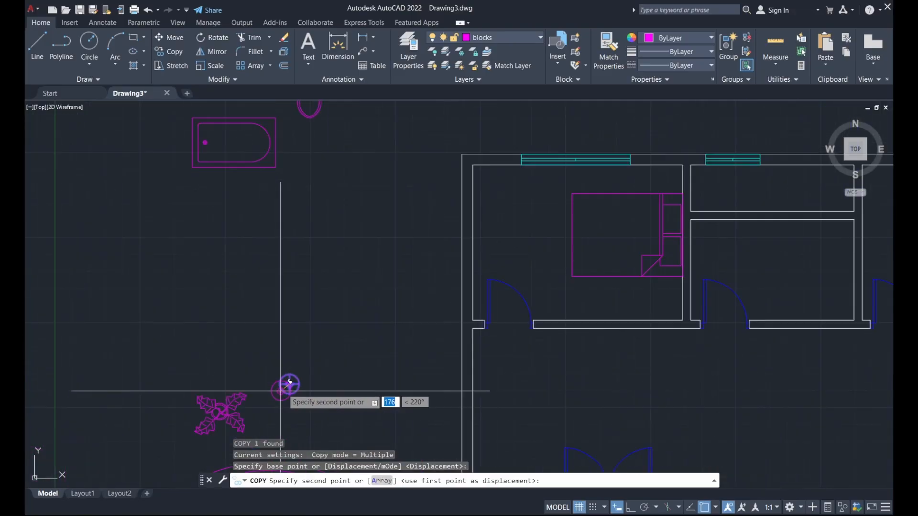
scroll(526, 259, "up", 6)
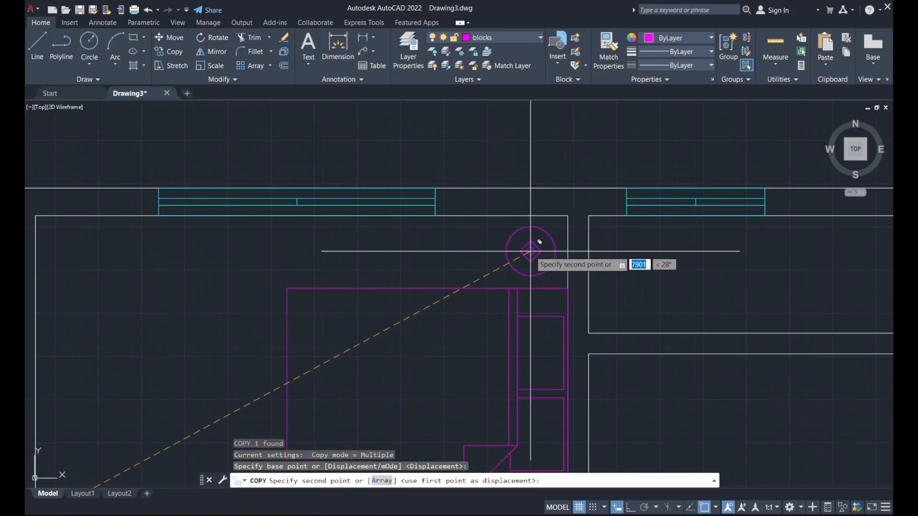
left_click(531, 251)
scroll(481, 162, "down", 4)
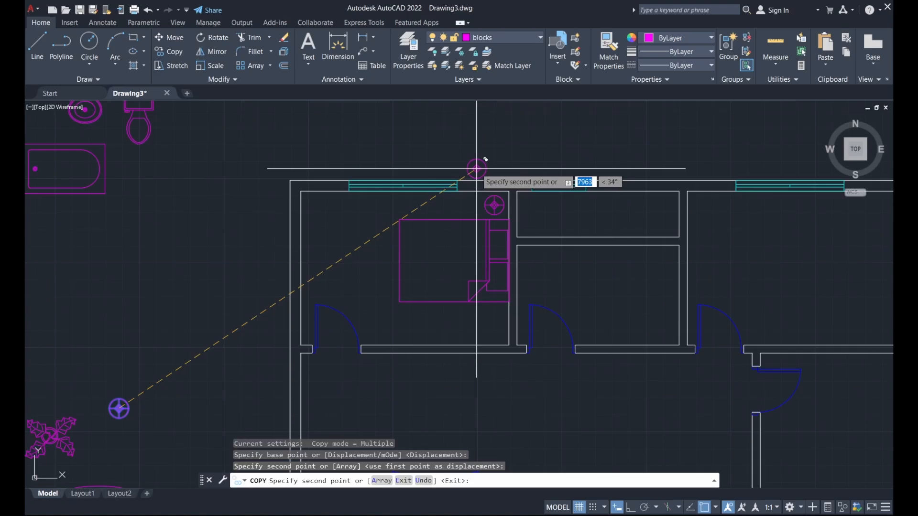
key("Escape")
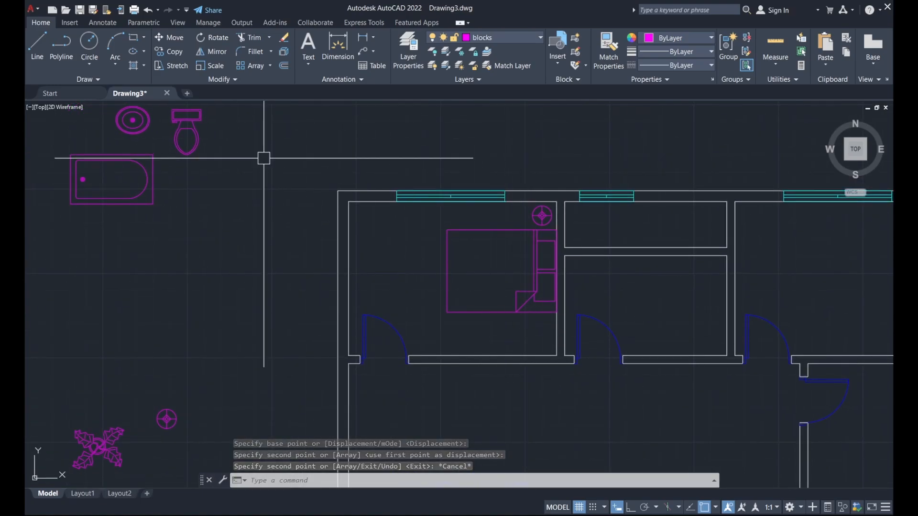
Draw a small rectangle below the foot of the bed.
left_click(136, 38)
scroll(498, 335, "up", 2)
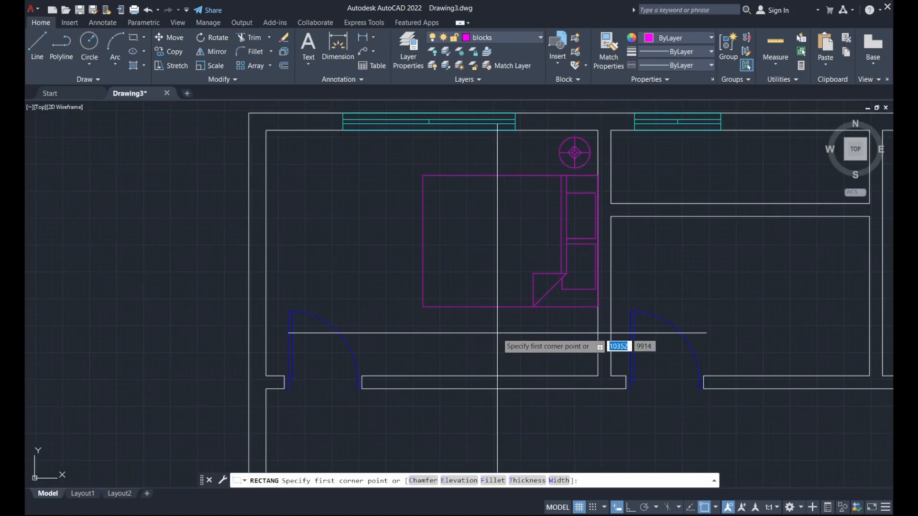
left_click(501, 341)
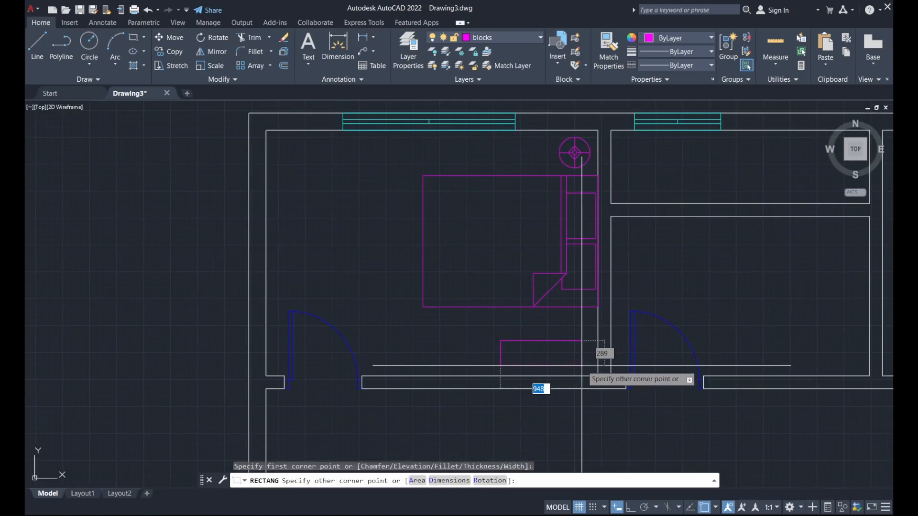
left_click(590, 369)
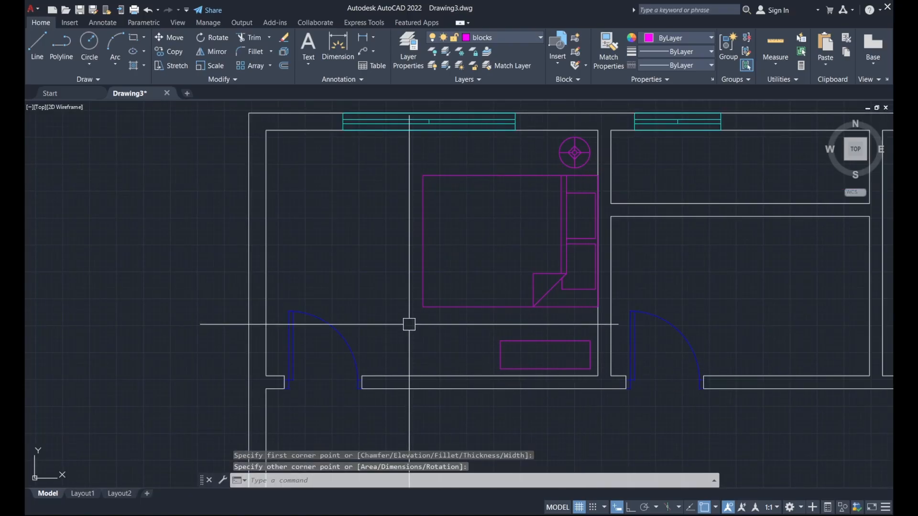
scroll(409, 324, "down", 2)
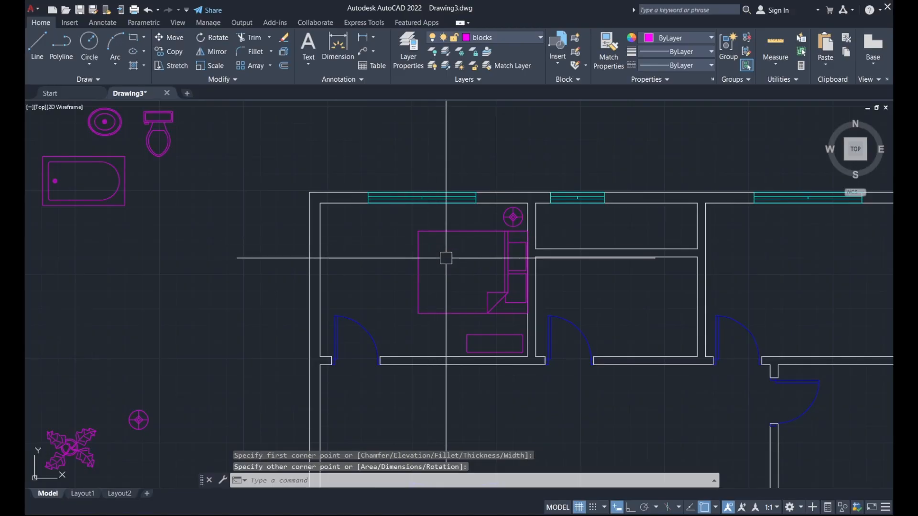
scroll(446, 259, "down", 2)
mouse_move(557, 294)
middle_mouse_down()
mouse_move(621, 283)
mouse_move(647, 260)
mouse_move(596, 280)
mouse_move(422, 277)
middle_mouse_up()
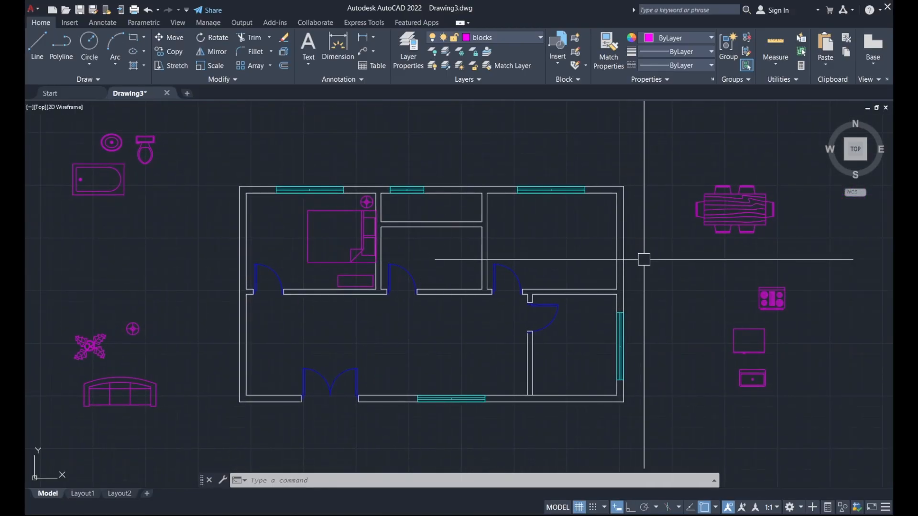
Move the dining table block into the large lower room.
left_click(746, 209)
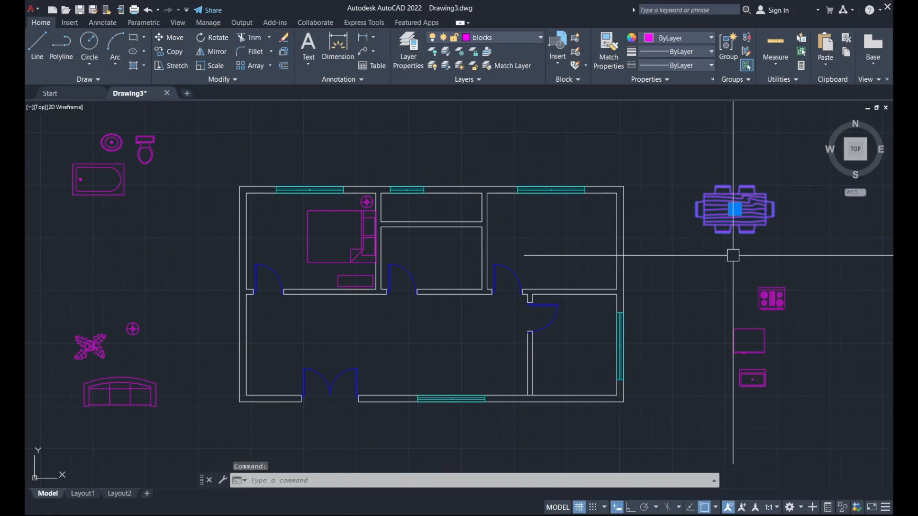
type("m")
key("Return")
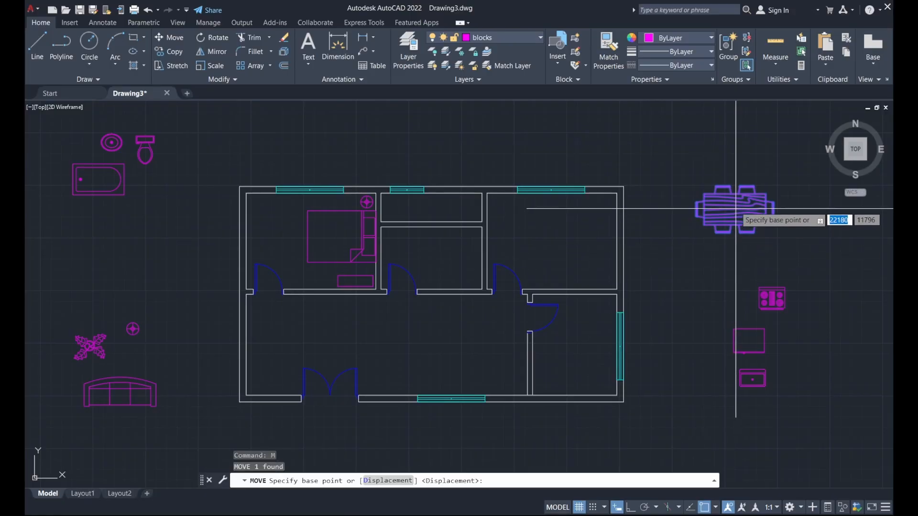
left_click(704, 193)
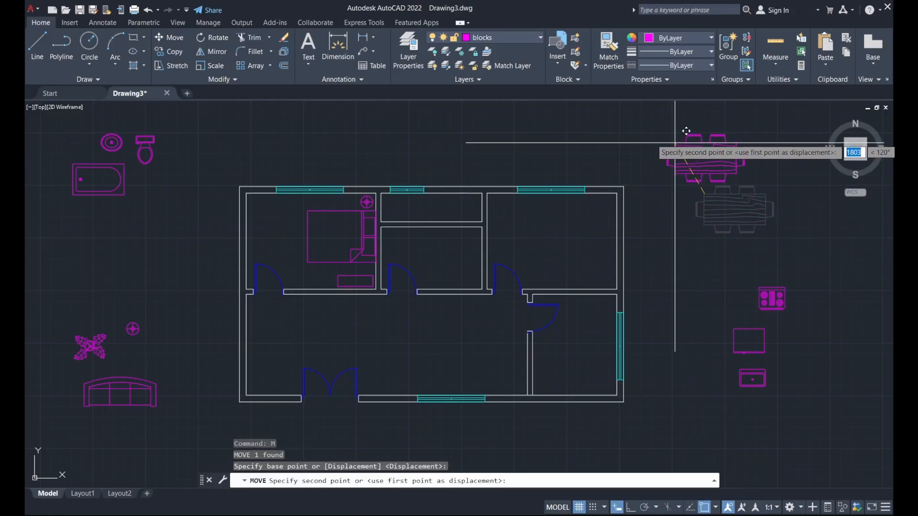
left_click(449, 316)
Move the square refrigerator block into the kitchen against its top wall.
mouse_move(617, 327)
middle_mouse_down()
mouse_move(584, 287)
mouse_move(697, 322)
mouse_move(580, 300)
middle_mouse_up()
scroll(639, 312, "up", 2)
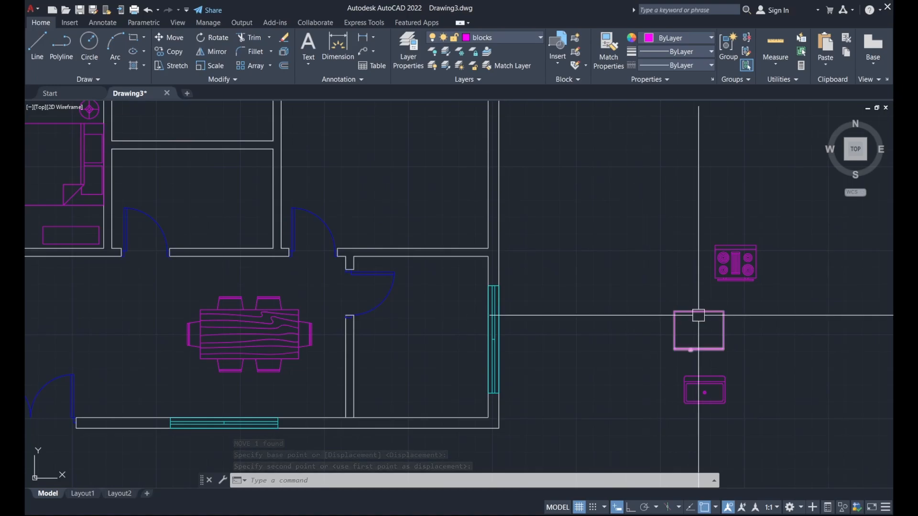
left_click(669, 330)
type("M")
key("Return")
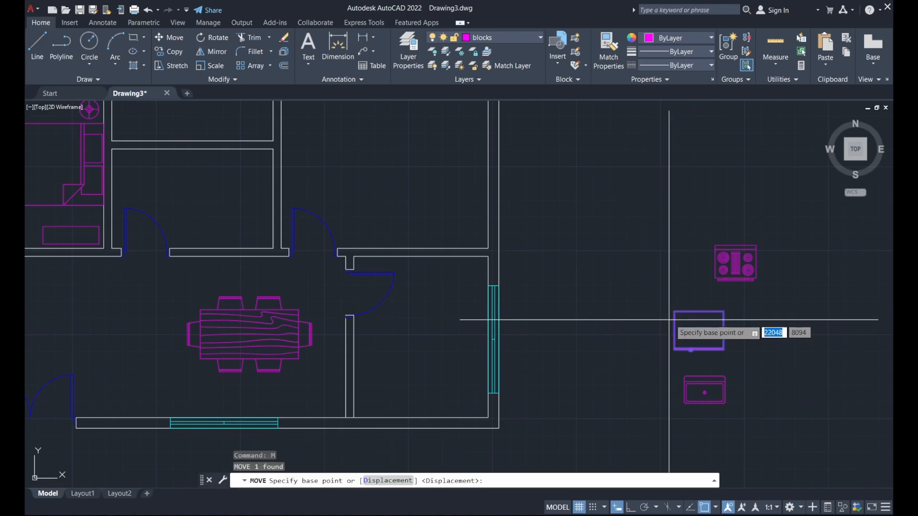
left_click(676, 313)
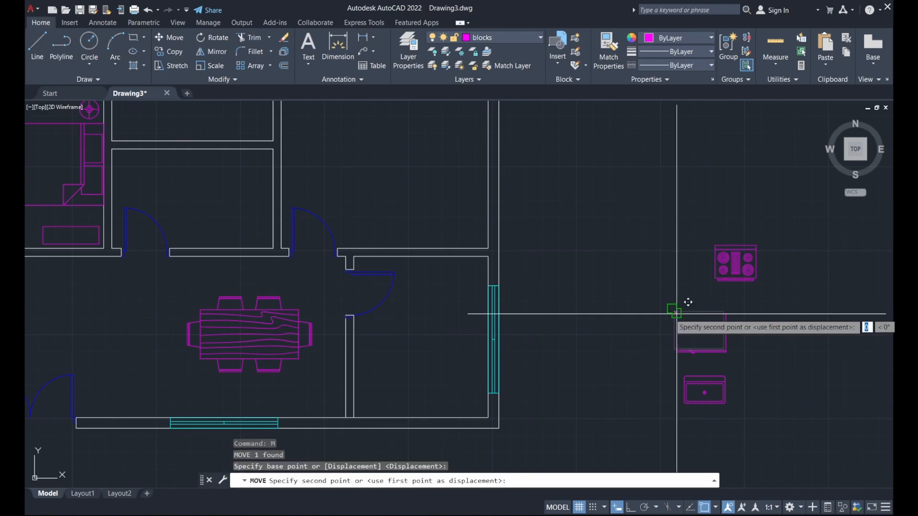
scroll(420, 252, "up", 2)
scroll(419, 252, "up", 2)
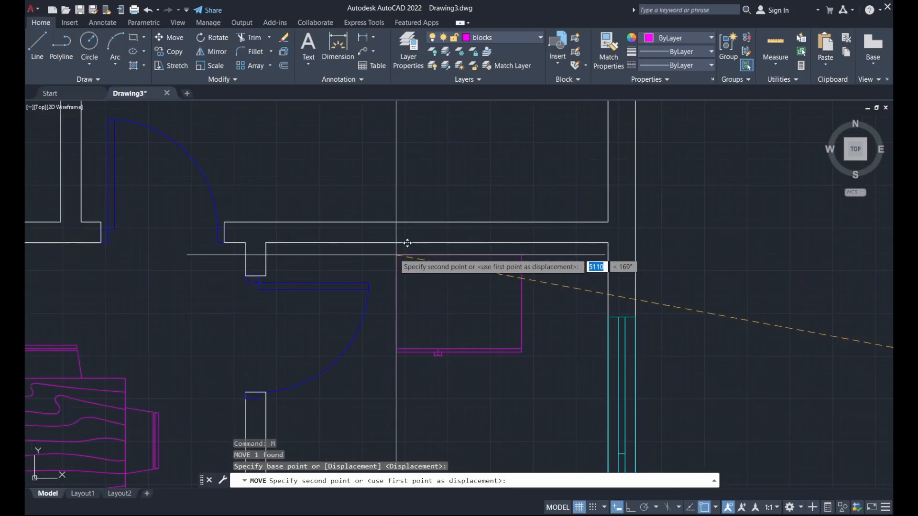
left_click(389, 253)
scroll(459, 156, "down", 2)
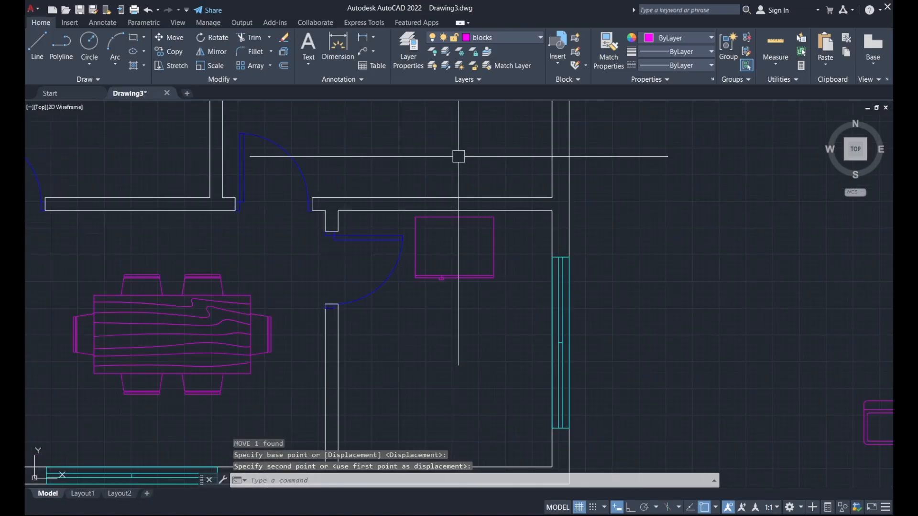
scroll(658, 219, "down", 5)
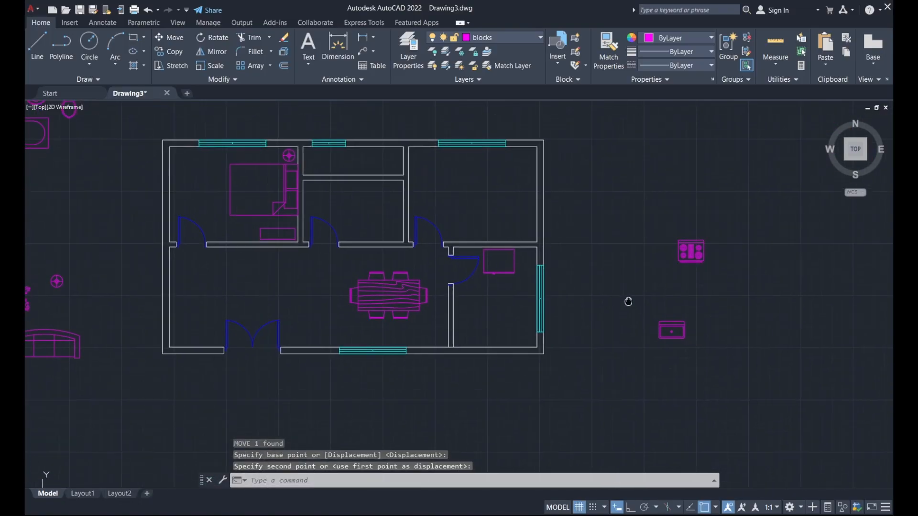
Move the stove block into the kitchen.
left_click(685, 259)
type("m")
key("Return")
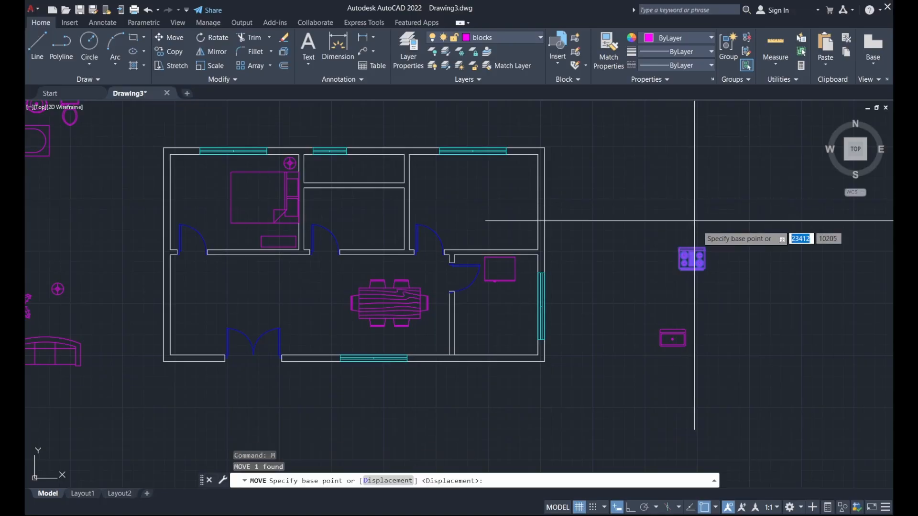
left_click(697, 239)
scroll(514, 295, "up", 4)
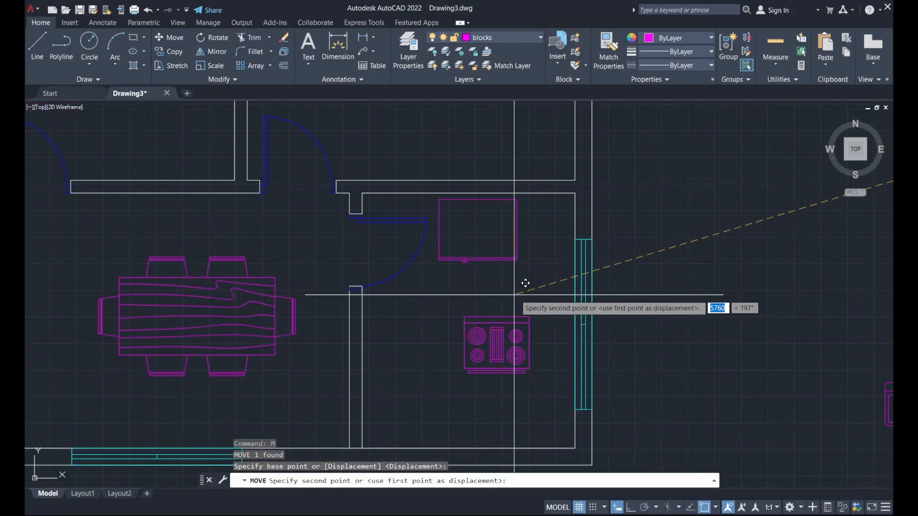
left_click(531, 280)
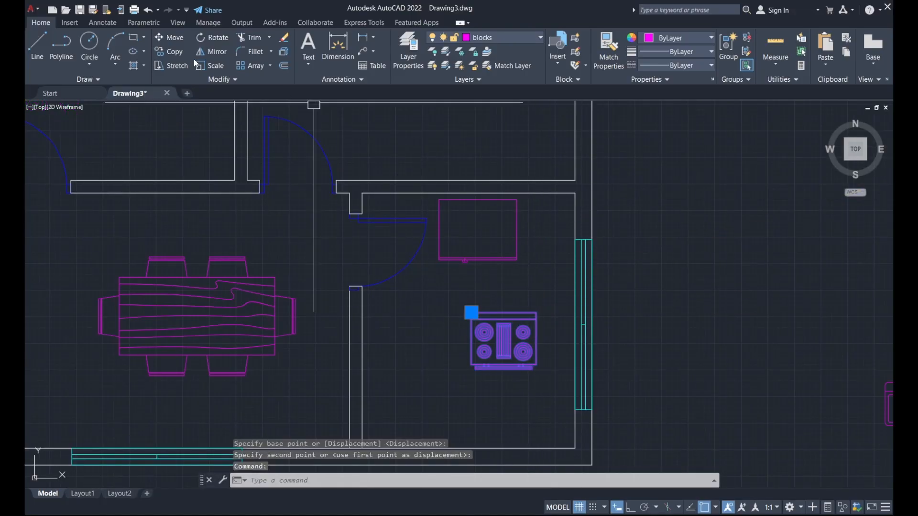
Rotate the stove 270° and set it against the kitchen's right window wall.
left_click(204, 36)
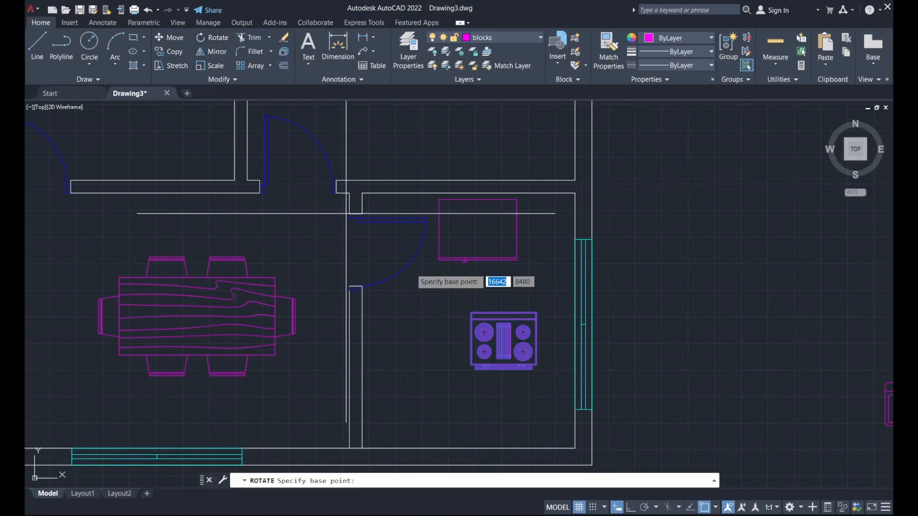
left_click(472, 314)
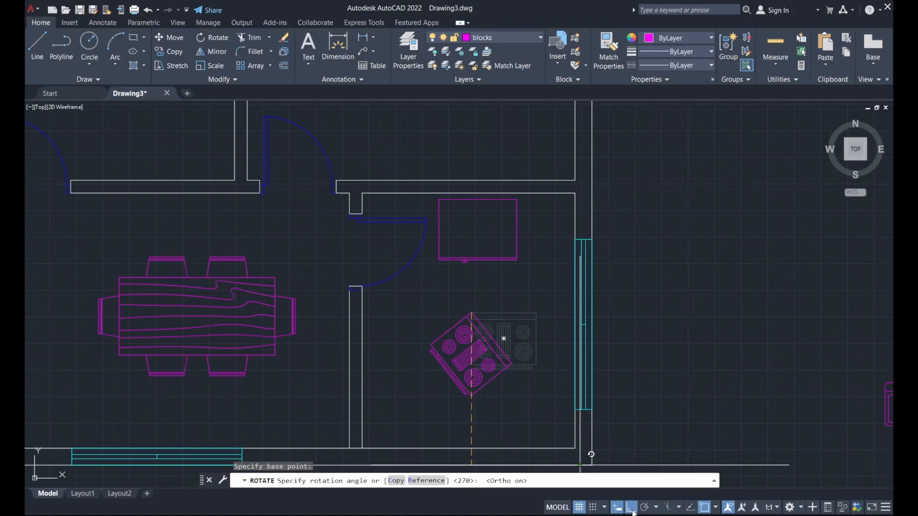
left_click(480, 414)
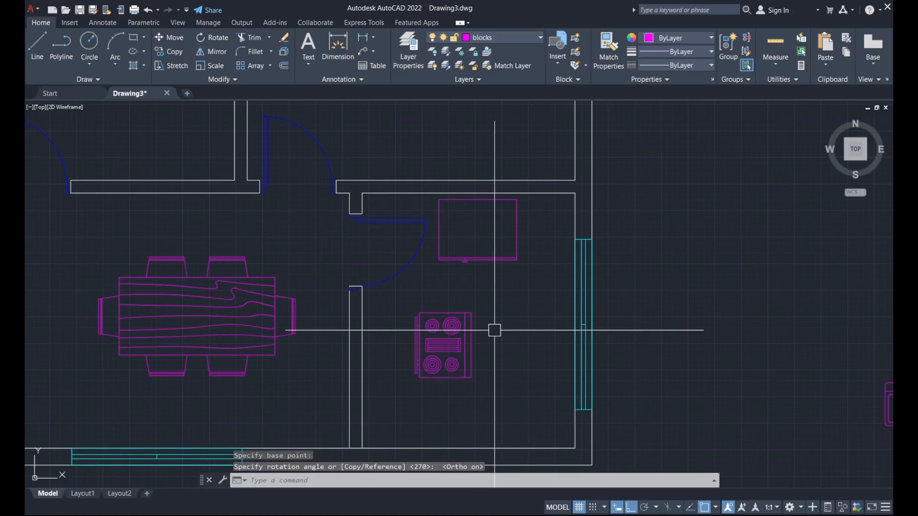
left_click(466, 330)
type("m")
key("Return")
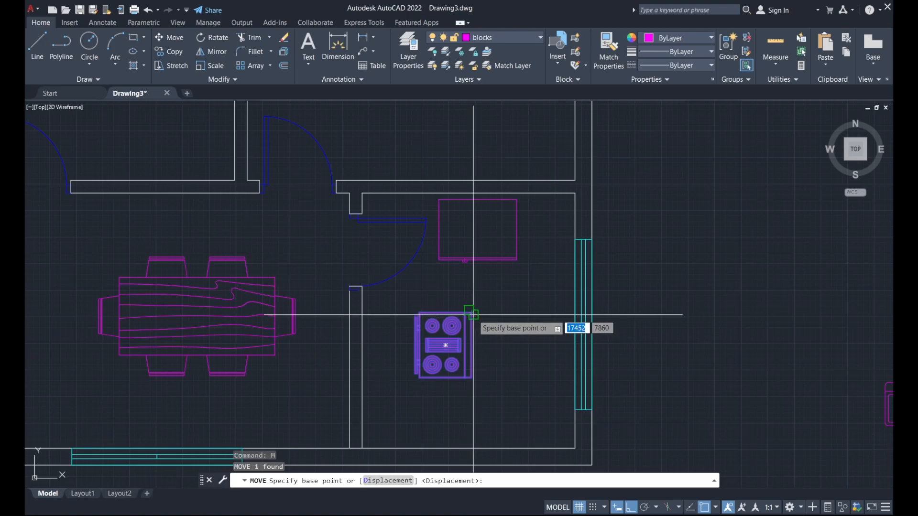
left_click(472, 313)
scroll(555, 309, "up", 5)
left_click(596, 311)
Pan across the plan and select the small sink block.
scroll(540, 256, "down", 5)
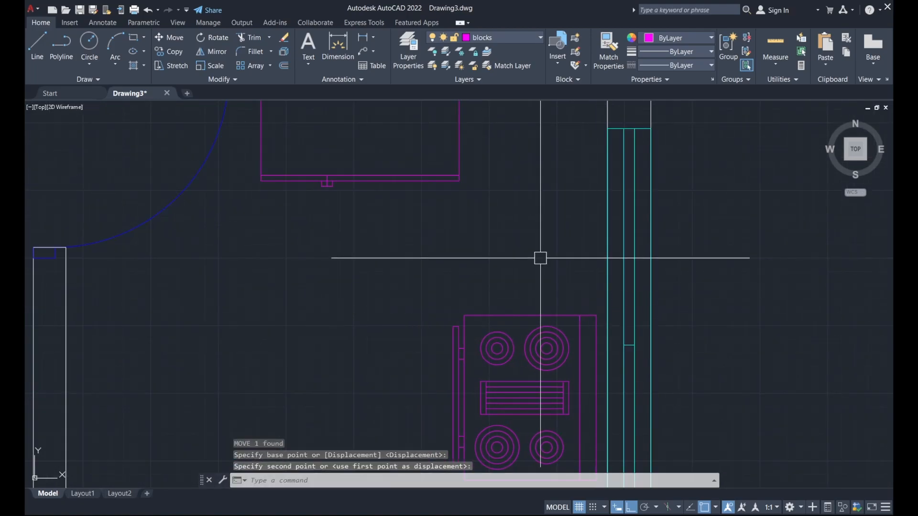
middle_click_drag(626, 293, 587, 316)
left_click(681, 328)
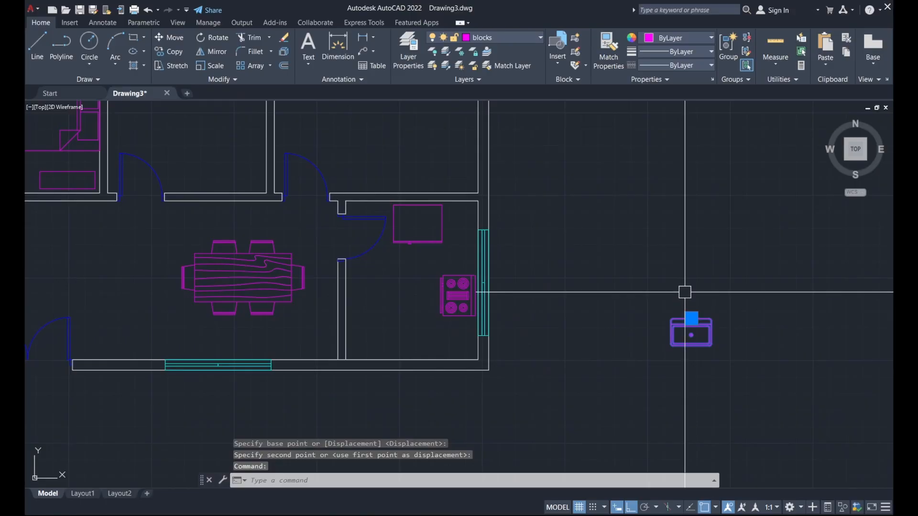
Move the sink block into the kitchen.
type("m")
key("Return")
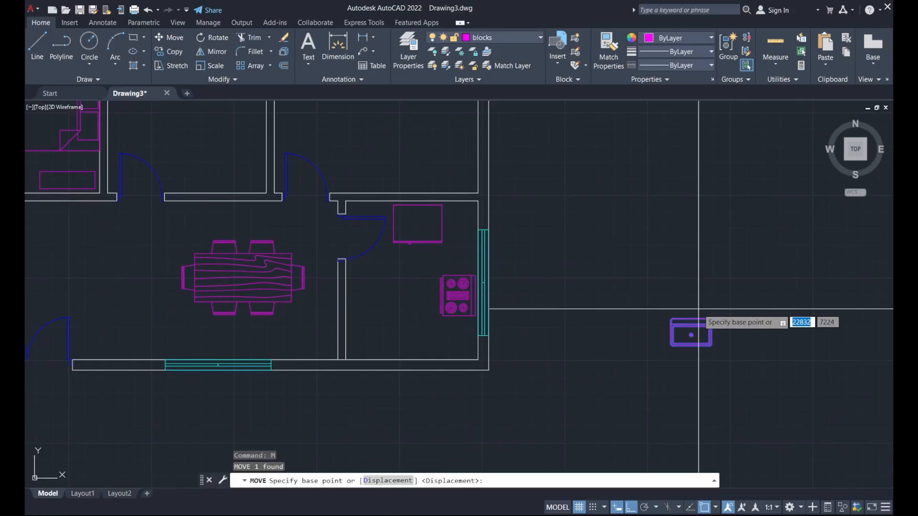
left_click(698, 308)
scroll(754, 308, "down", 2)
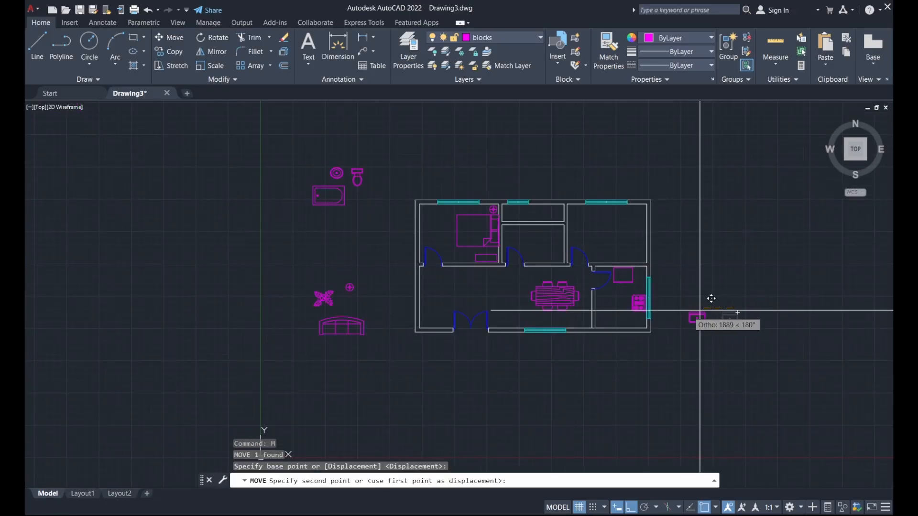
scroll(688, 302, "up", 8)
left_click(649, 310)
Rotate the sink 180° about its top midpoint.
left_click(649, 310)
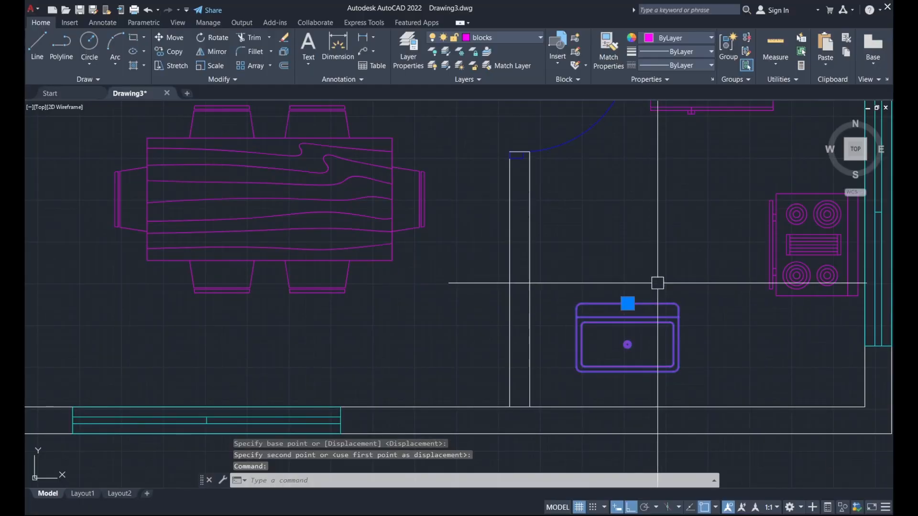
type("ro")
key("Return")
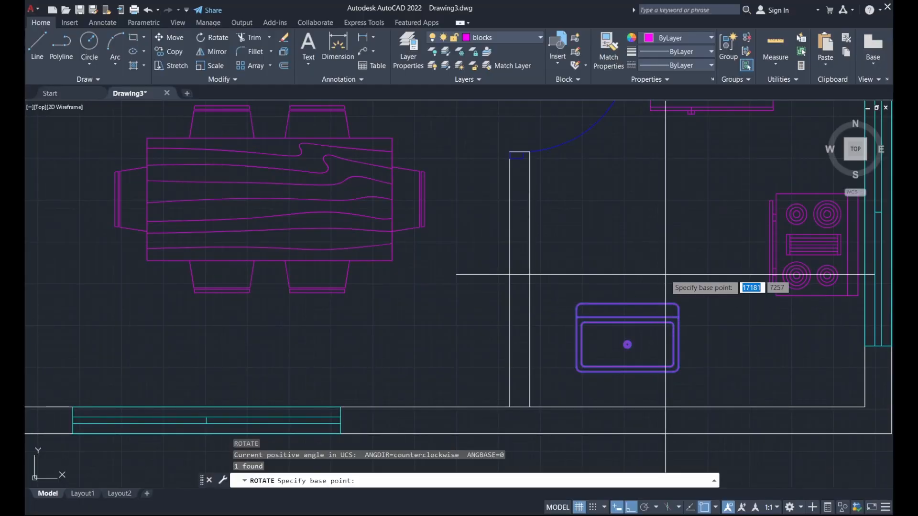
left_click(628, 303)
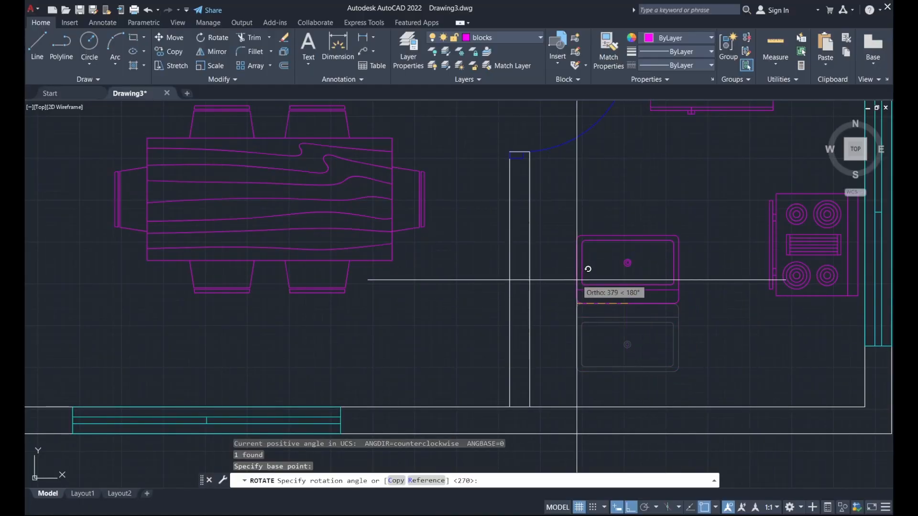
left_click(572, 284)
Move the sink down flush against the kitchen's bottom wall.
scroll(658, 337, "down", 2)
left_click(677, 321)
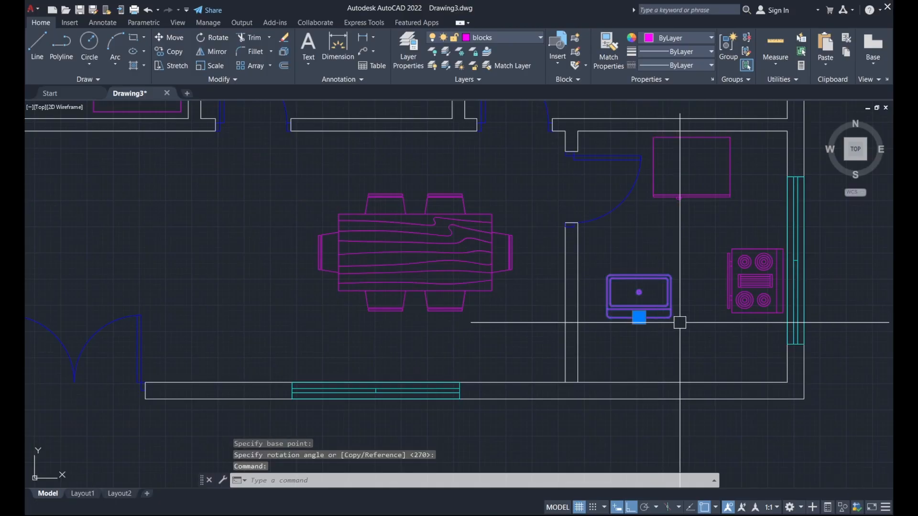
key("Return")
left_click(643, 308)
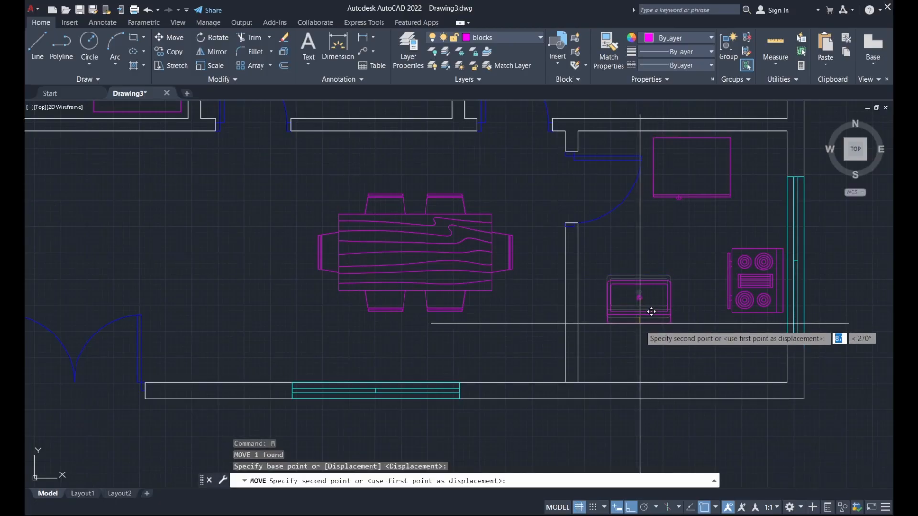
left_click(651, 371)
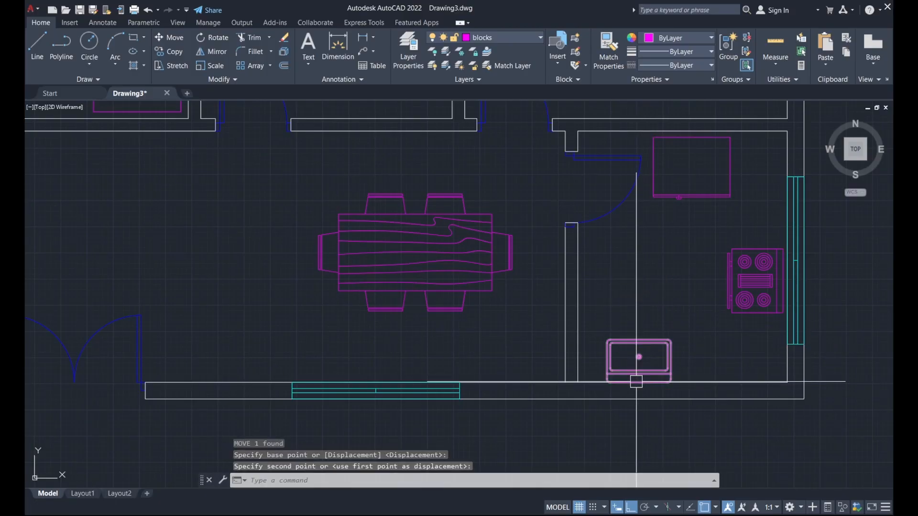
middle_click_drag(683, 322, 560, 328)
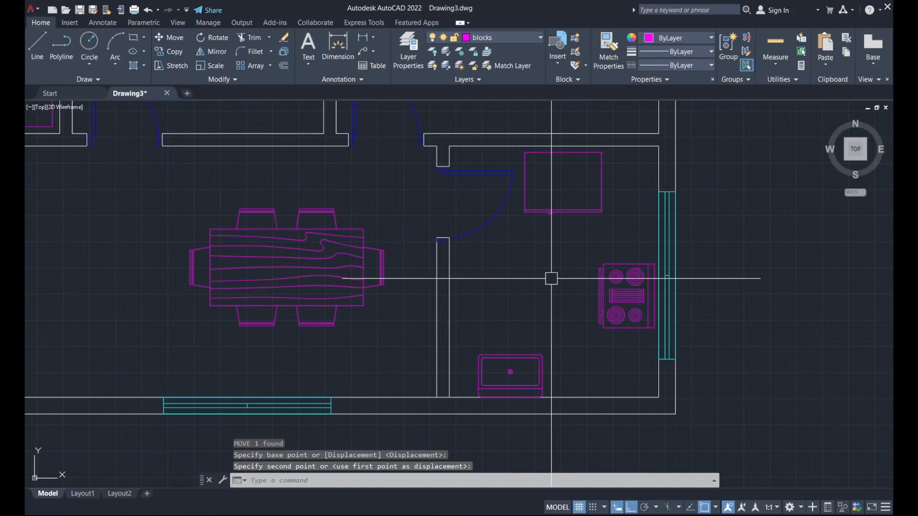
Frame the kitchen and start the LINE command with L.
mouse_move(560, 322)
middle_mouse_down()
mouse_move(575, 365)
mouse_move(566, 346)
middle_mouse_up()
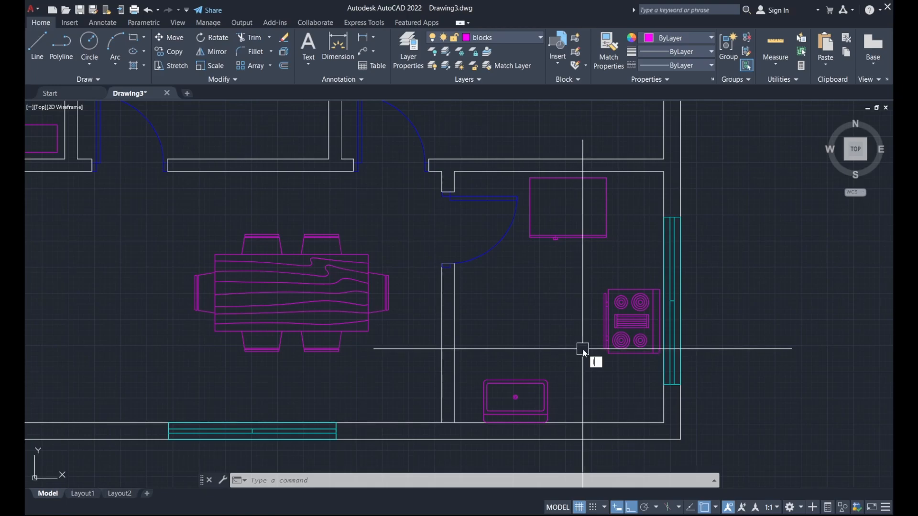
type("L")
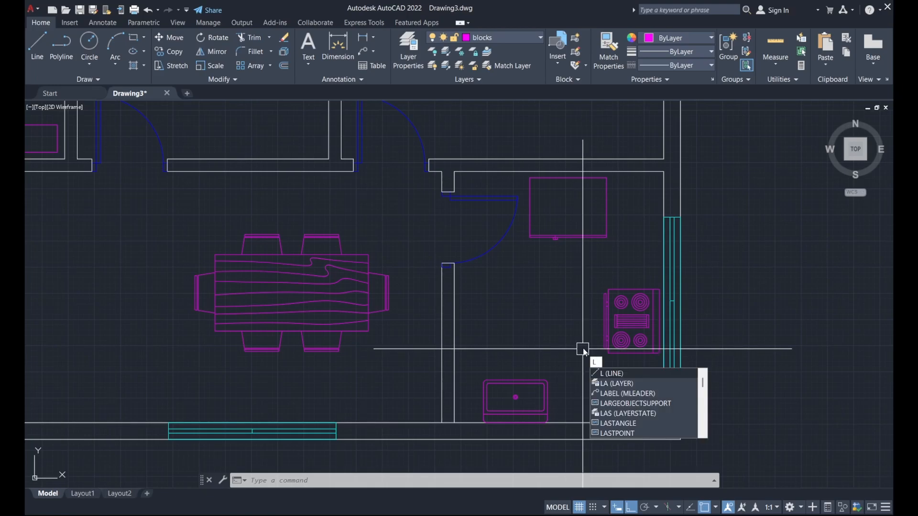
key("Return")
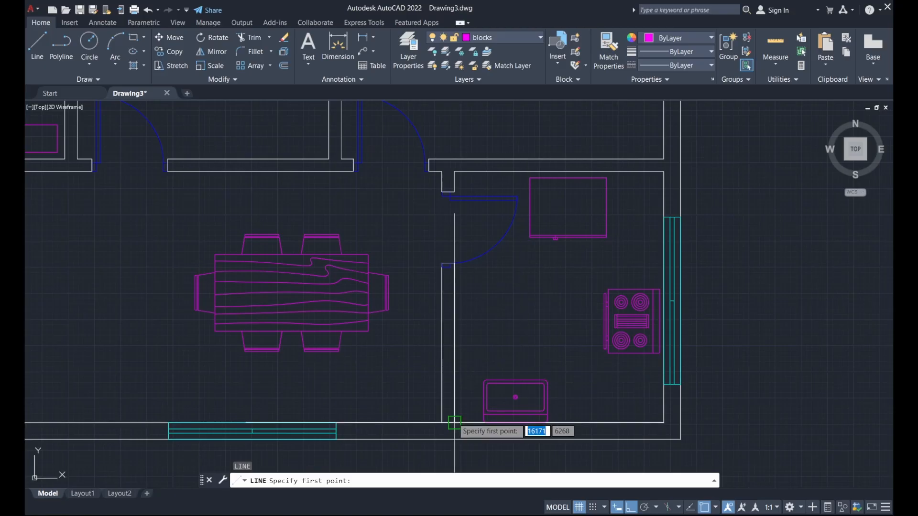
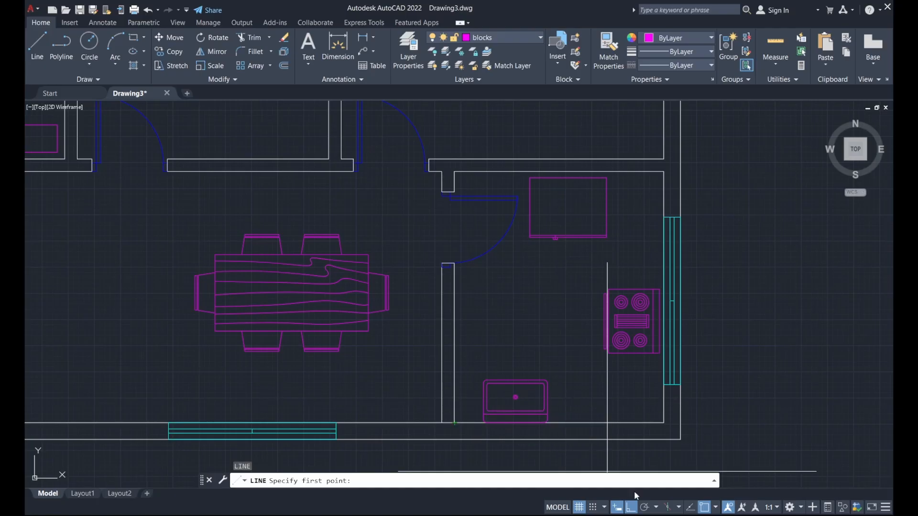
With Ortho off, begin a line at a 600 offset, then cancel it.
left_click(637, 509)
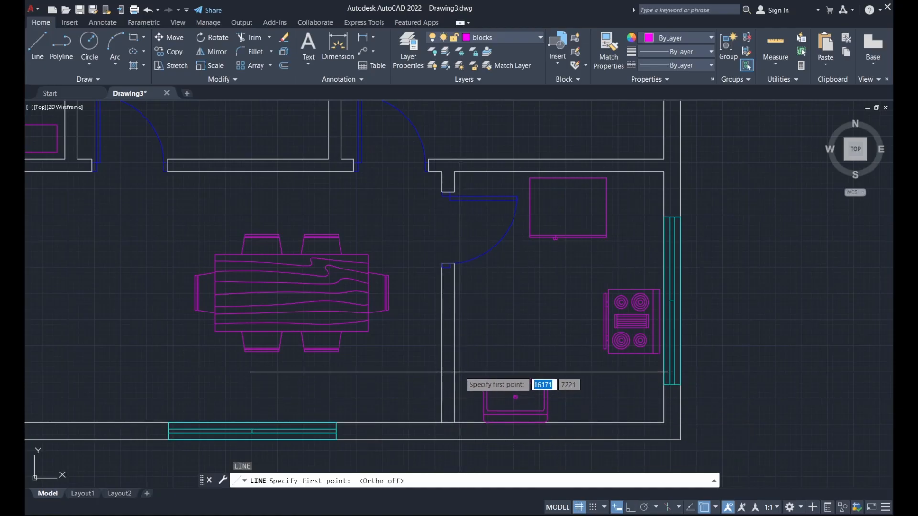
scroll(466, 409, "up", 4)
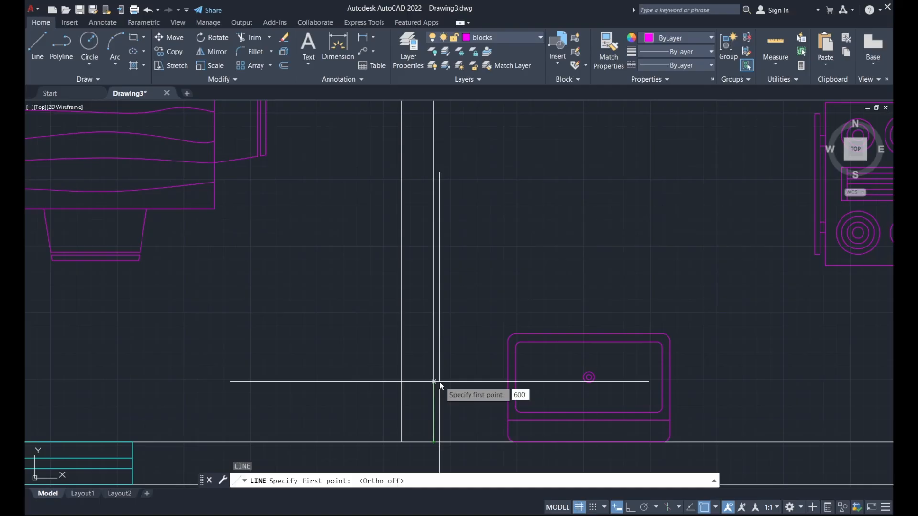
key("Return")
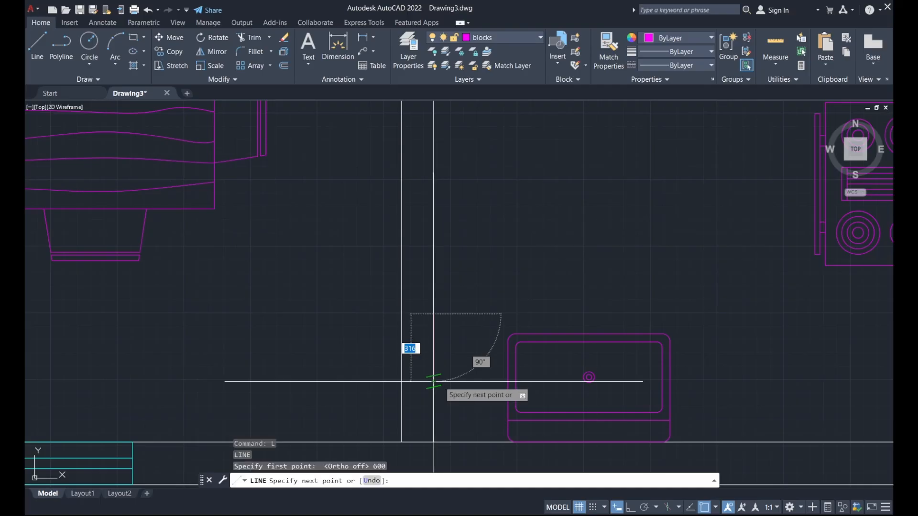
scroll(585, 319, "down", 2)
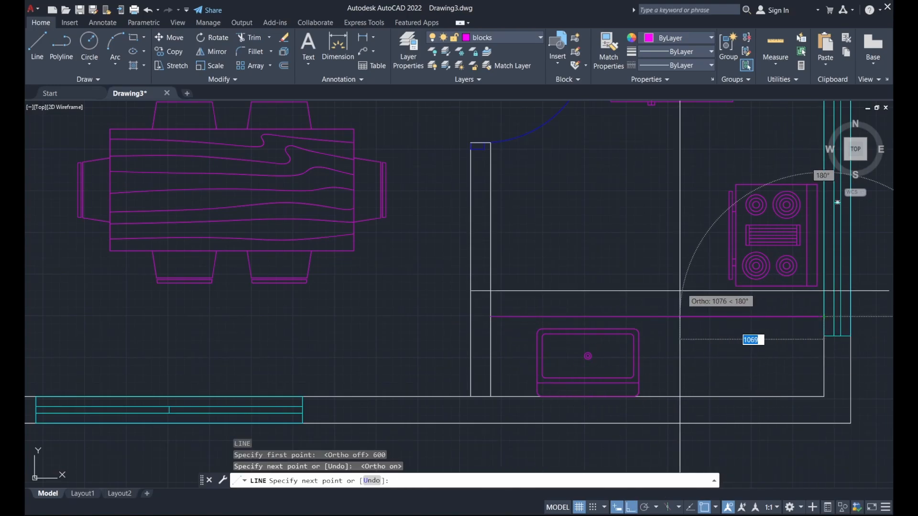
middle_click_drag(708, 291, 555, 357)
key("Escape")
middle_click_drag(582, 231, 580, 269)
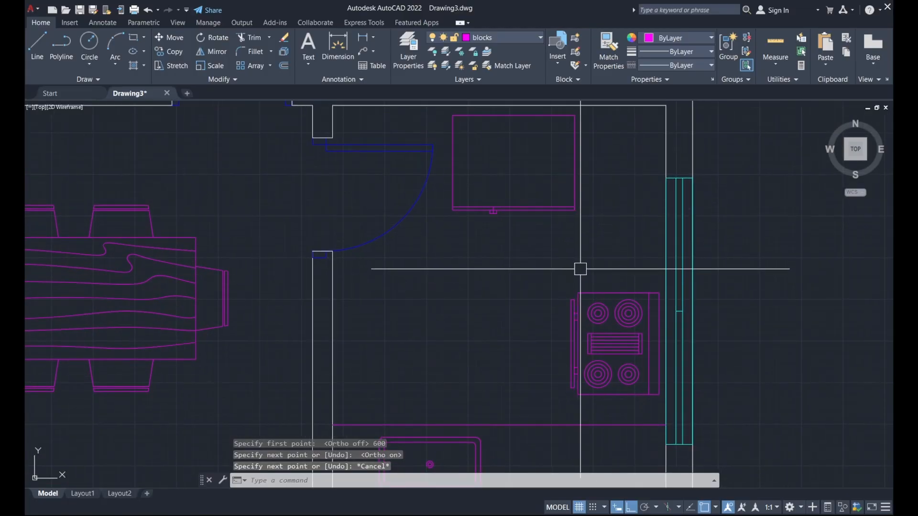
Draw a 700-long counter line from the kitchen's right wall, ending on the lower counter edge.
key("Return")
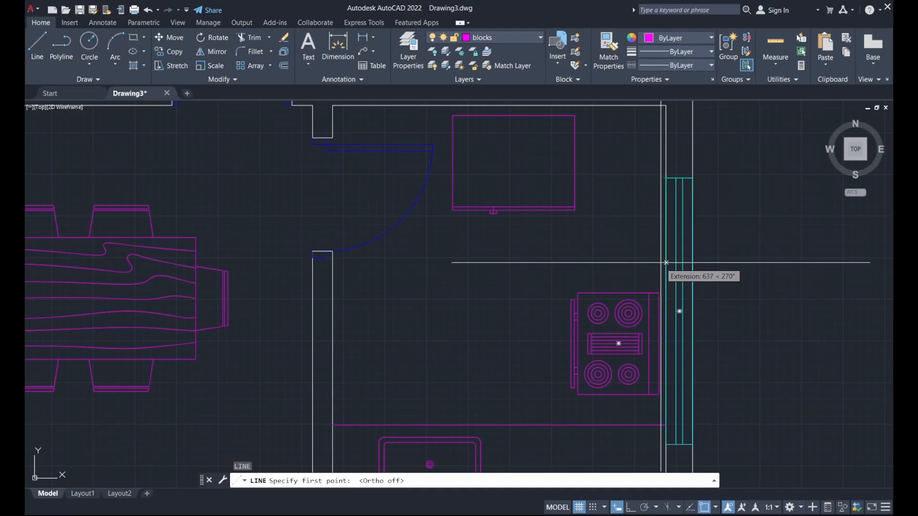
left_click(666, 277)
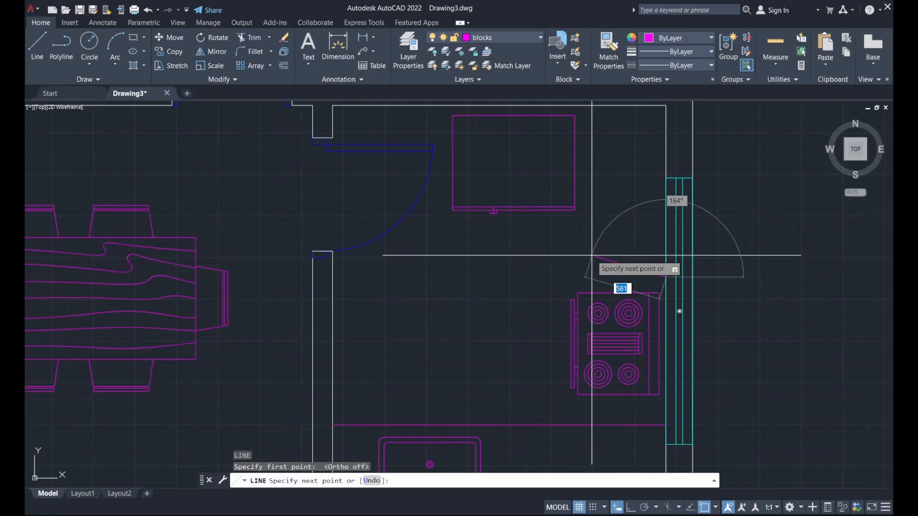
key("F8")
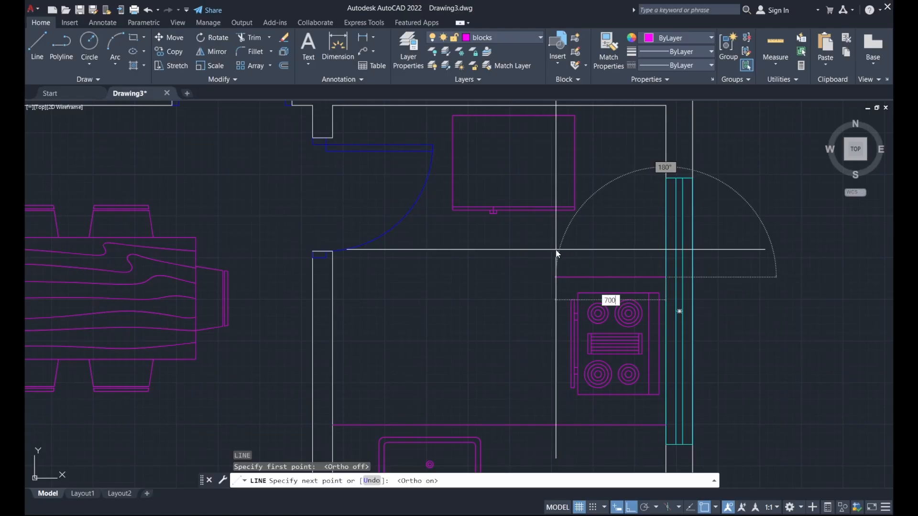
key("Return")
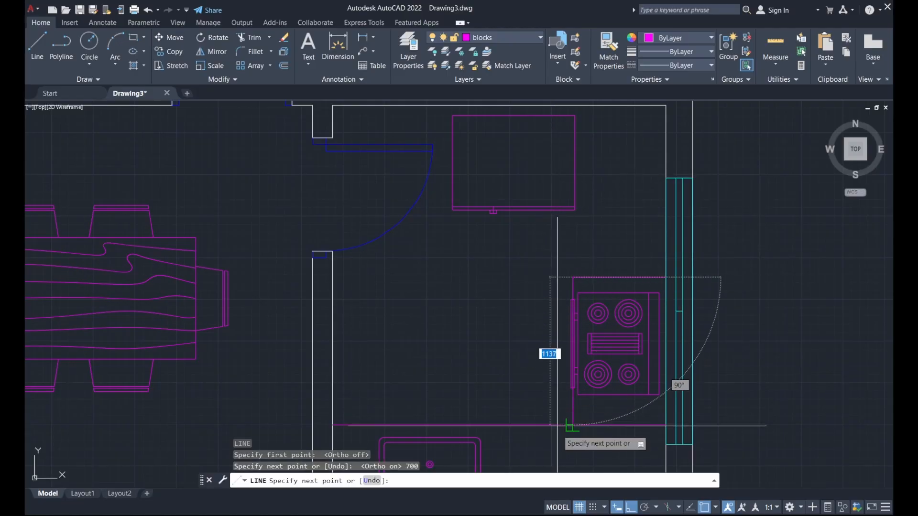
left_click(570, 425)
key("Escape")
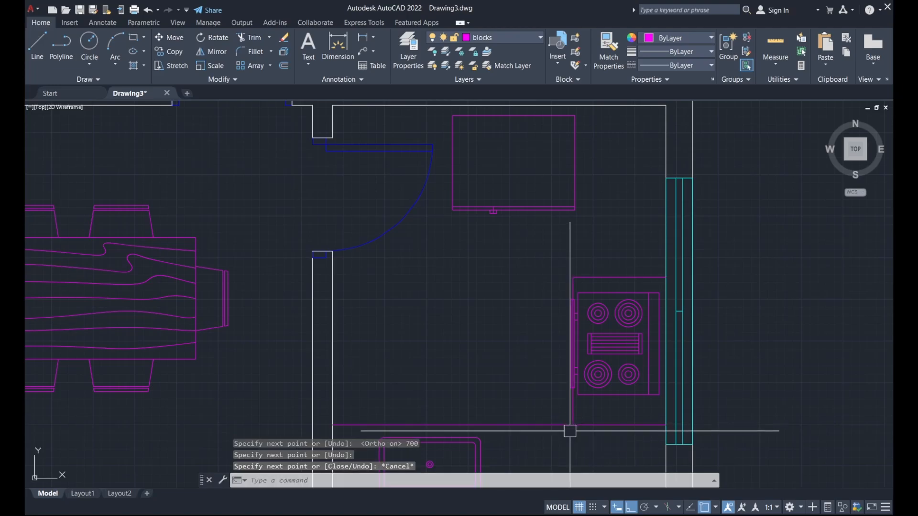
middle_click_drag(604, 412, 622, 355)
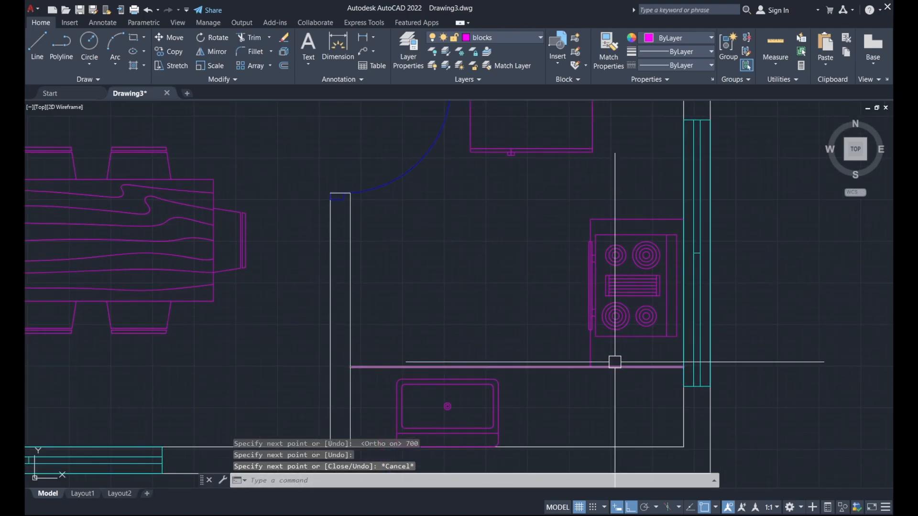
left_click(245, 37)
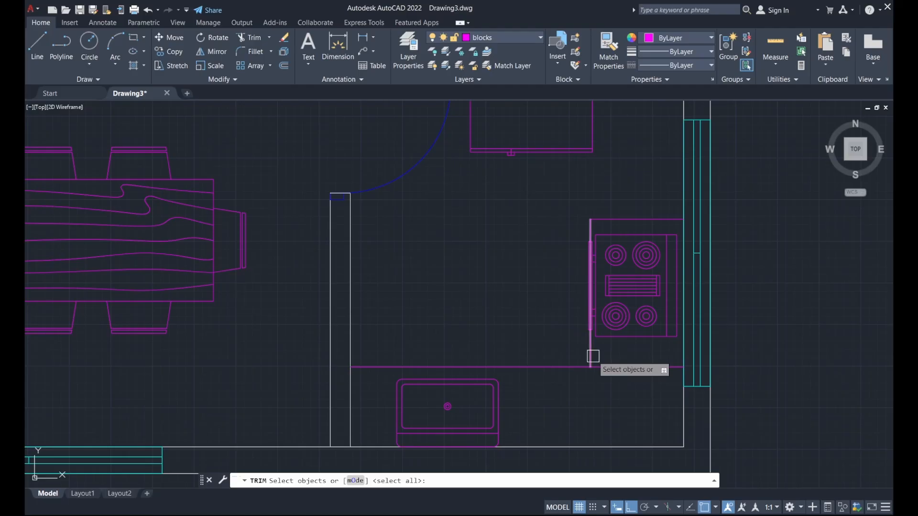
Choose the line beside the stove as a trim edge, then cancel the trim.
left_click(593, 356)
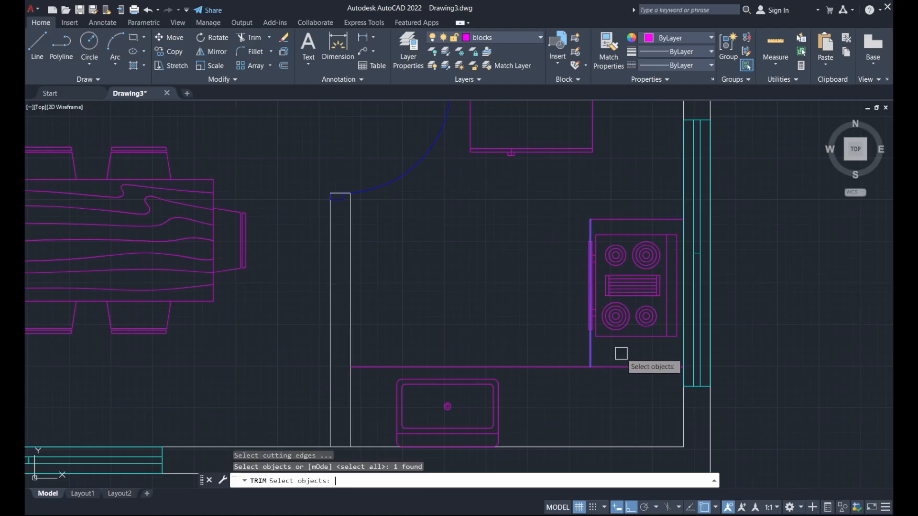
key("Return")
key("Escape")
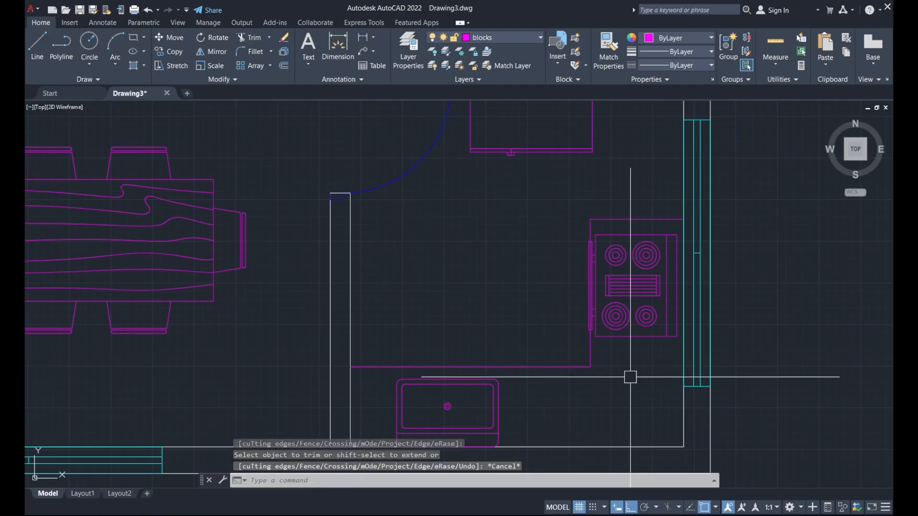
Move the stove by its top-left corner onto the new counter corner, then view the whole plan.
left_click(641, 218)
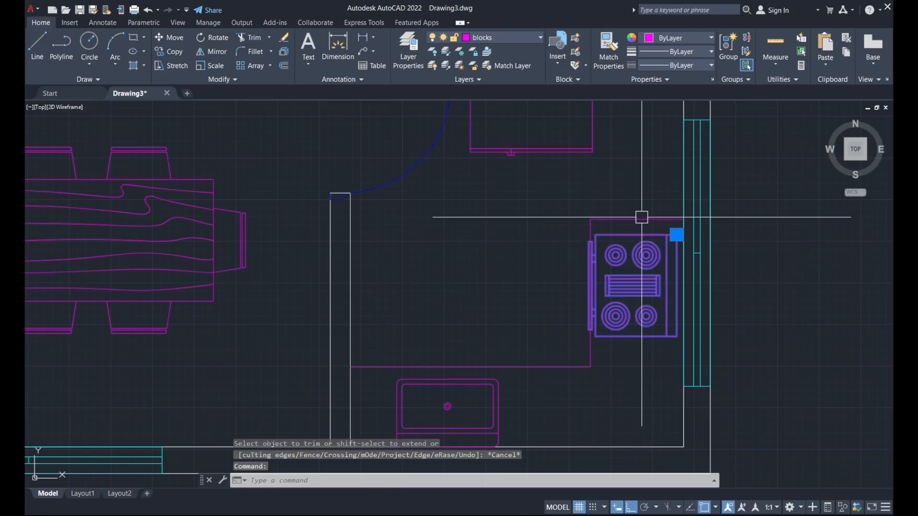
type("m")
key("Return")
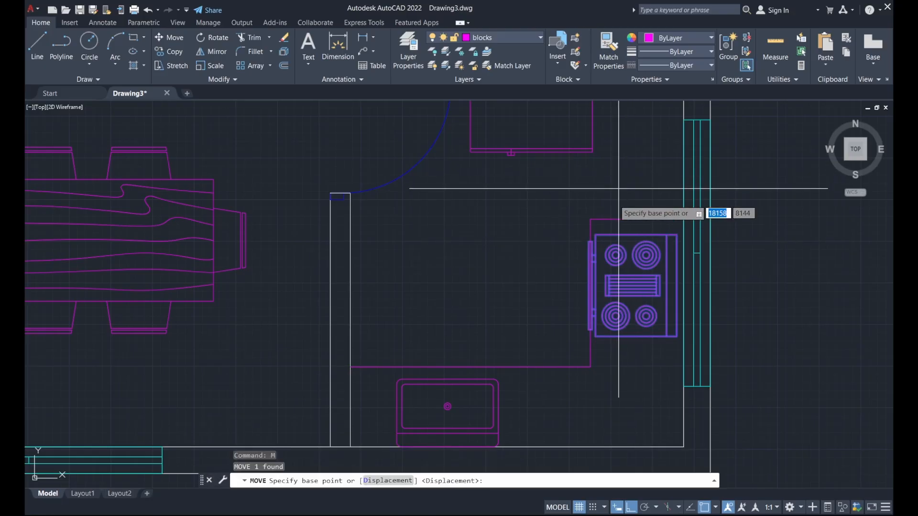
scroll(595, 227, "up", 2)
left_click(594, 238)
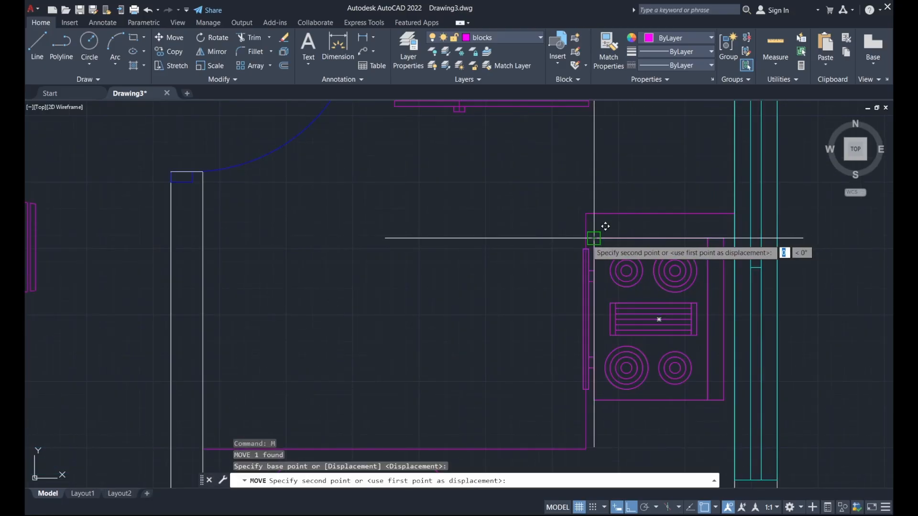
left_click(586, 238)
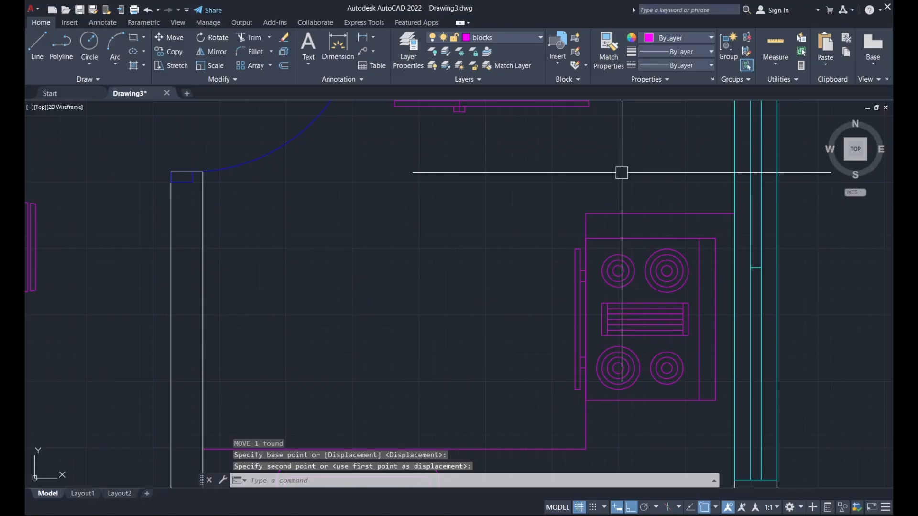
scroll(626, 176, "down", 4)
middle_click_drag(544, 230, 570, 347)
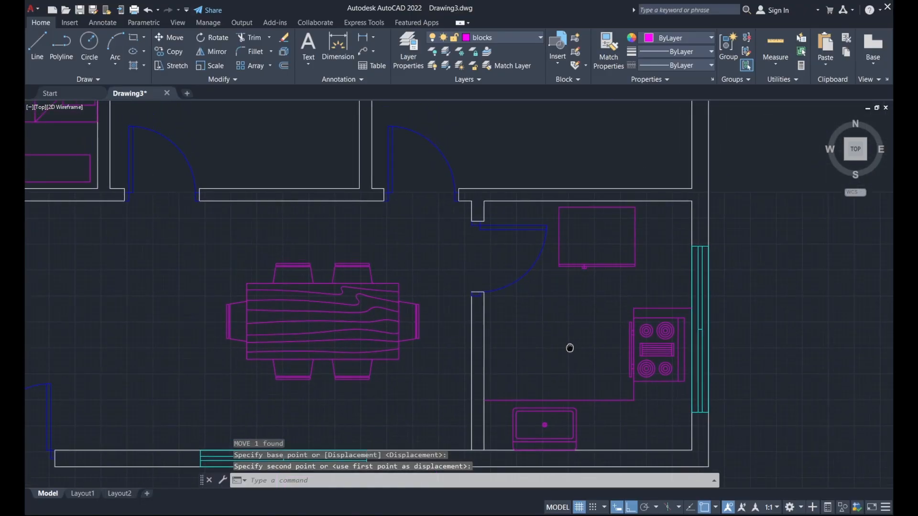
scroll(585, 321, "down", 4)
middle_click_drag(424, 310, 603, 297)
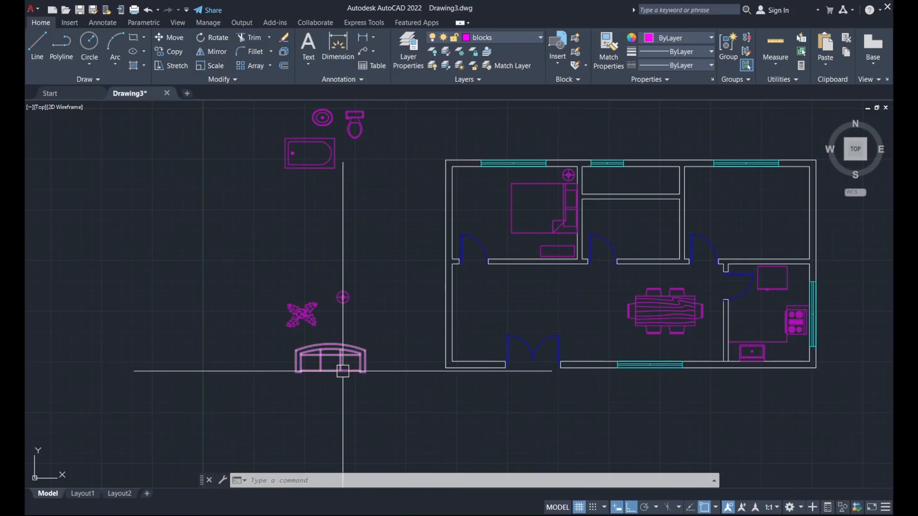
Move the sofa by its top centre into the living room, just below the bedroom wall.
left_click(359, 363)
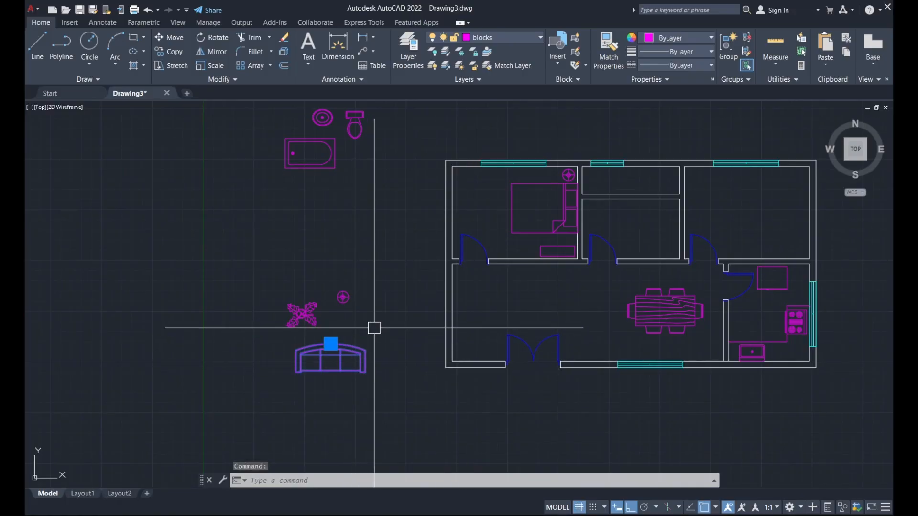
key("Return")
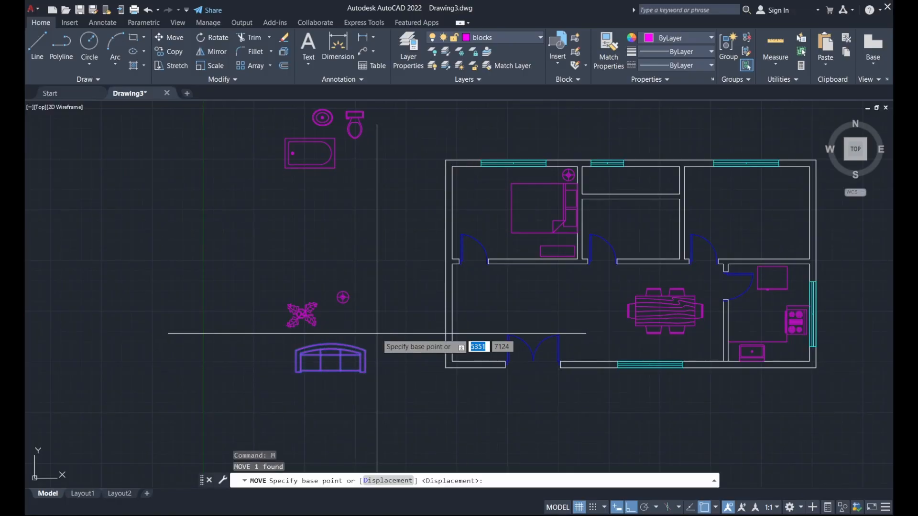
left_click(331, 343)
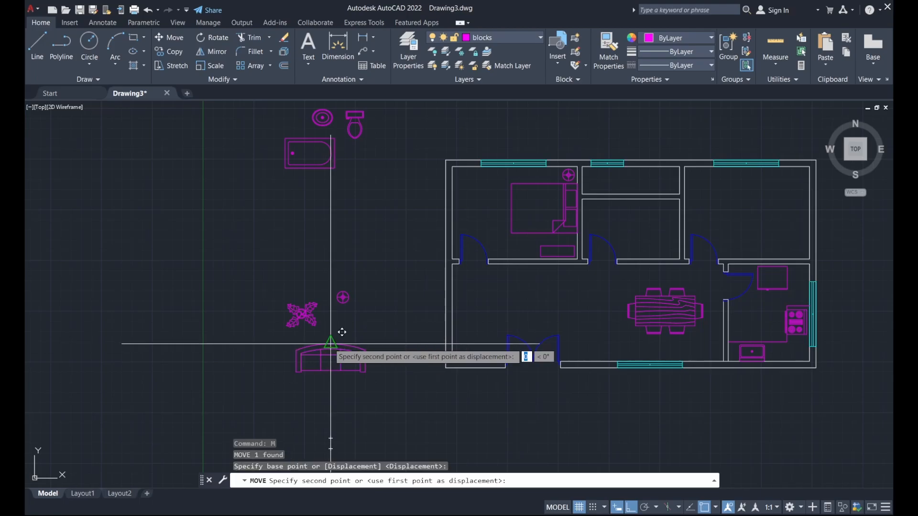
key("F8")
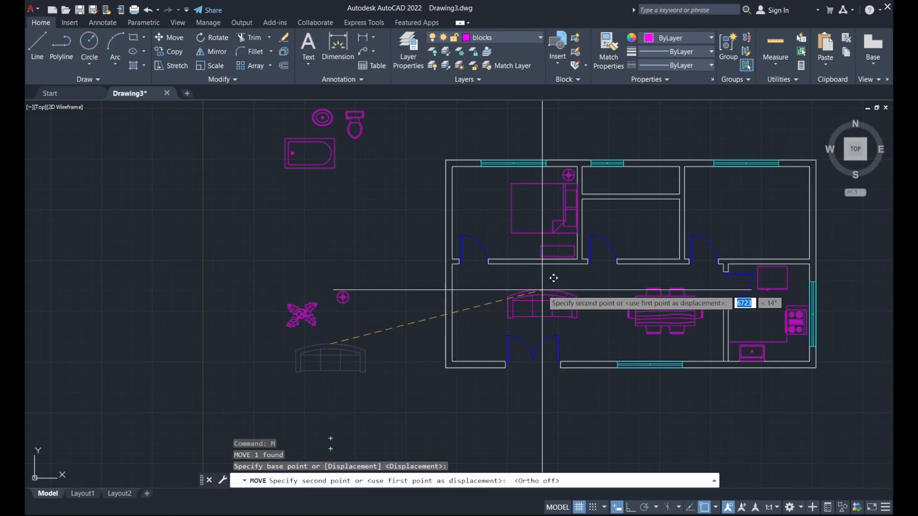
scroll(551, 275, "up", 3)
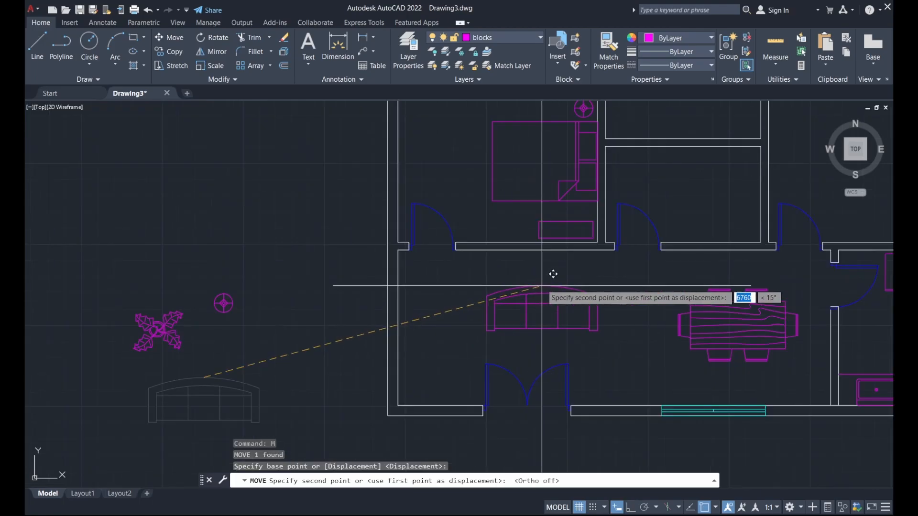
left_click(550, 246)
left_click(547, 300)
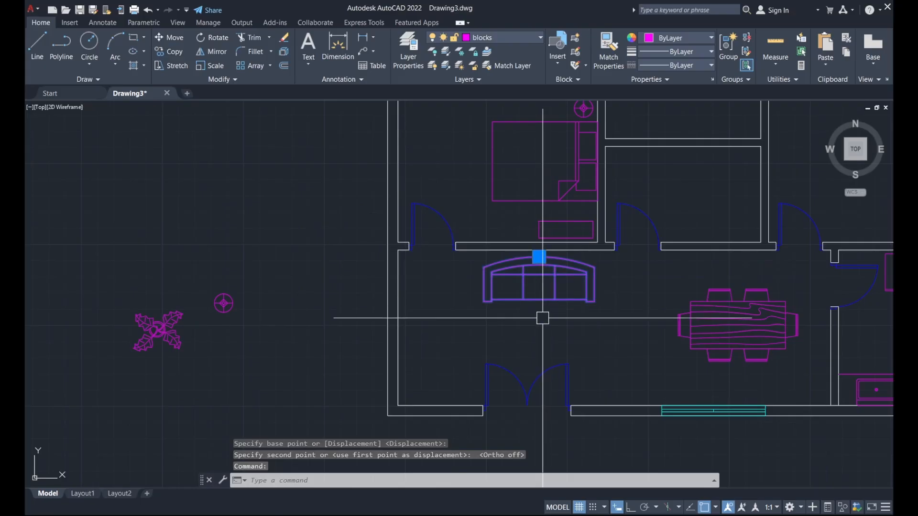
Copy the sofa from a base point on its bottom edge.
left_click(180, 53)
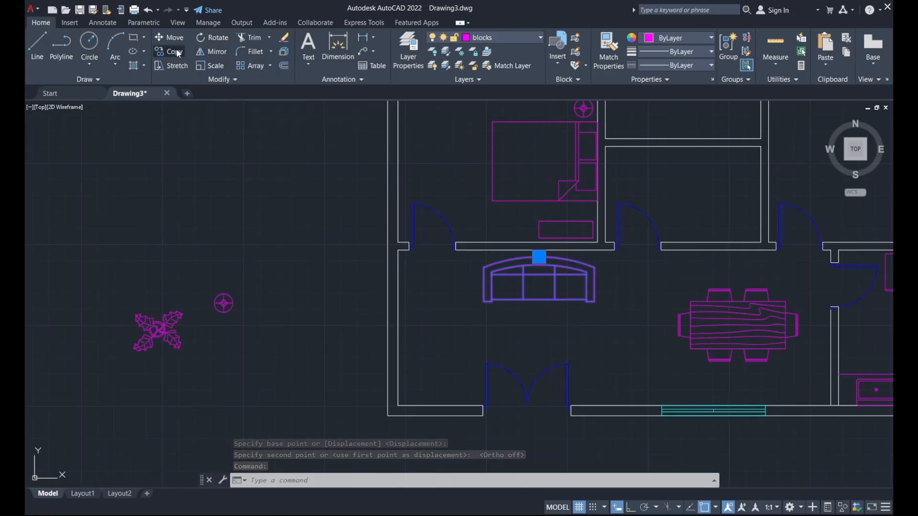
left_click(539, 300)
scroll(604, 369, "up", 4)
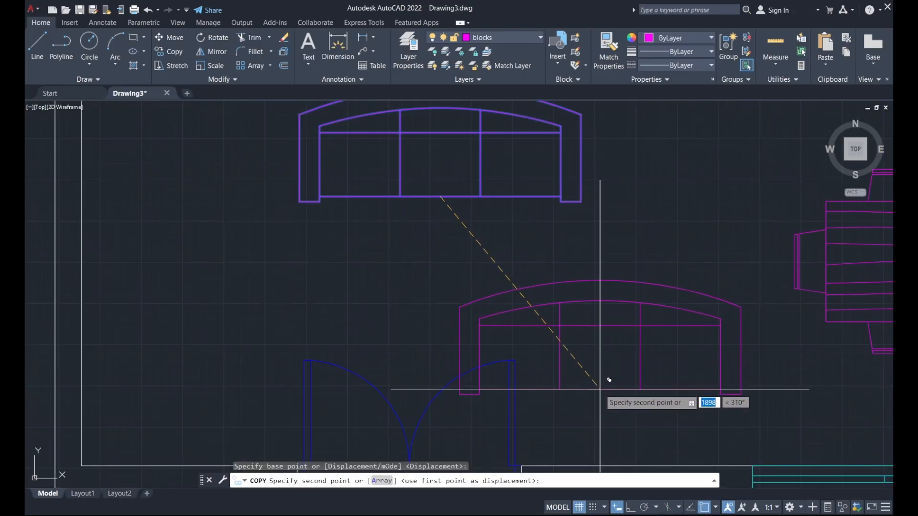
scroll(597, 328, "down", 2)
key("Escape")
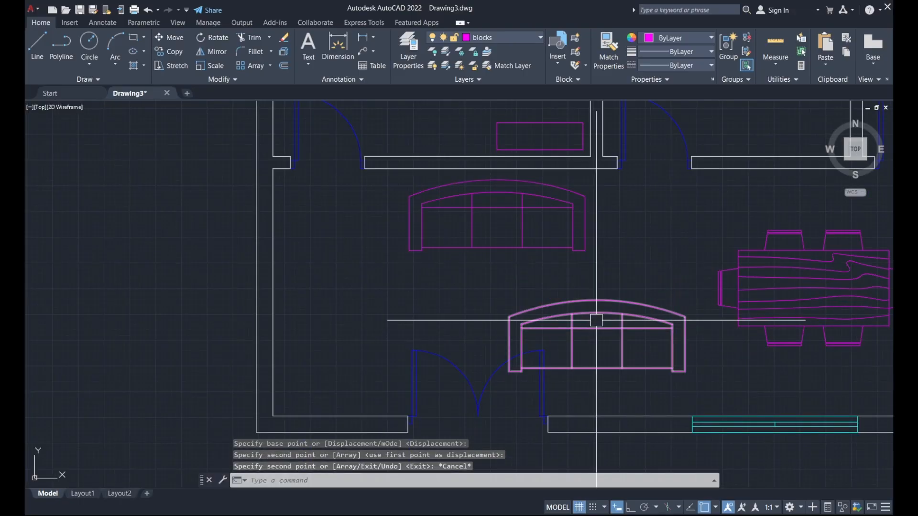
Rotate the copied sofa 90° upright with Ortho on and place it beside the dining table.
type("r")
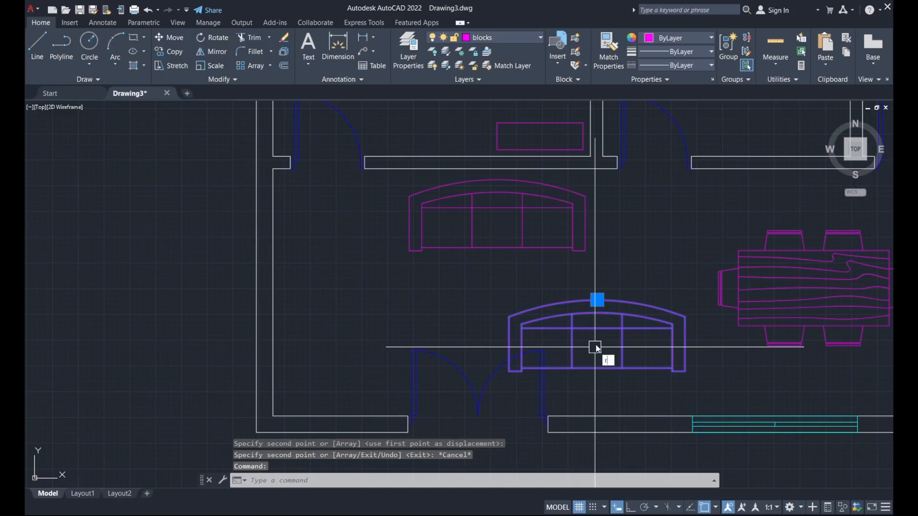
type("o")
key("Return")
left_click(597, 329)
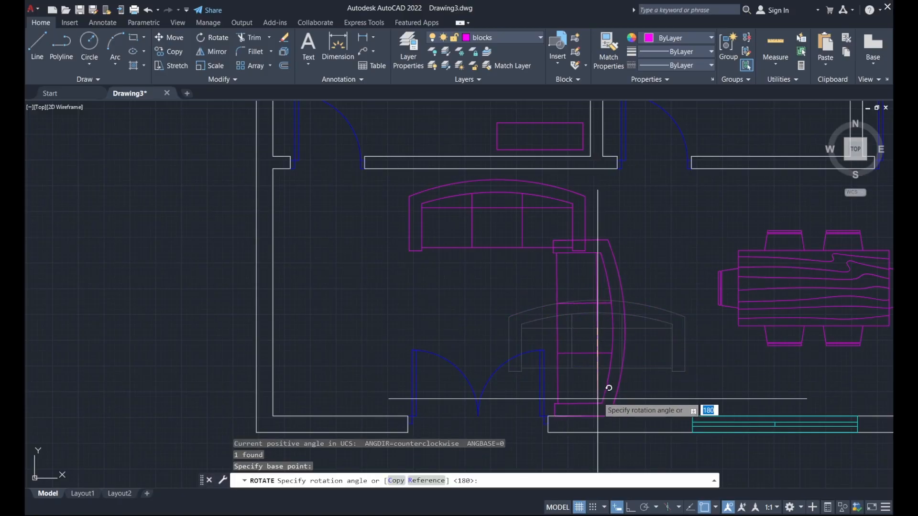
left_click(631, 507)
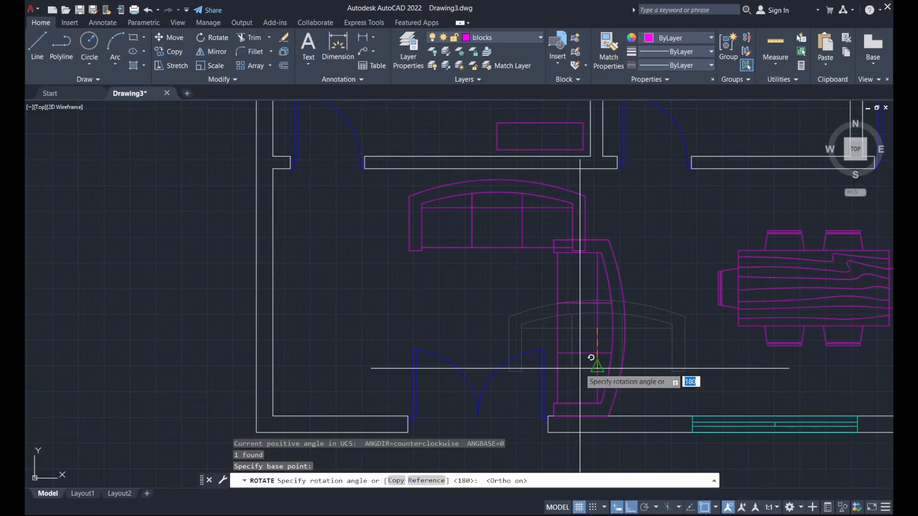
left_click(585, 365)
left_click(617, 360)
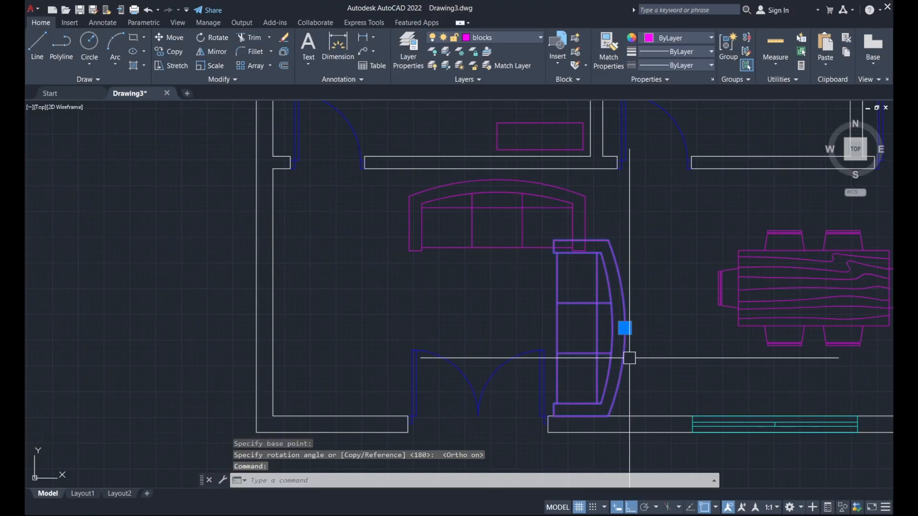
type("m")
key("Return")
left_click(658, 388)
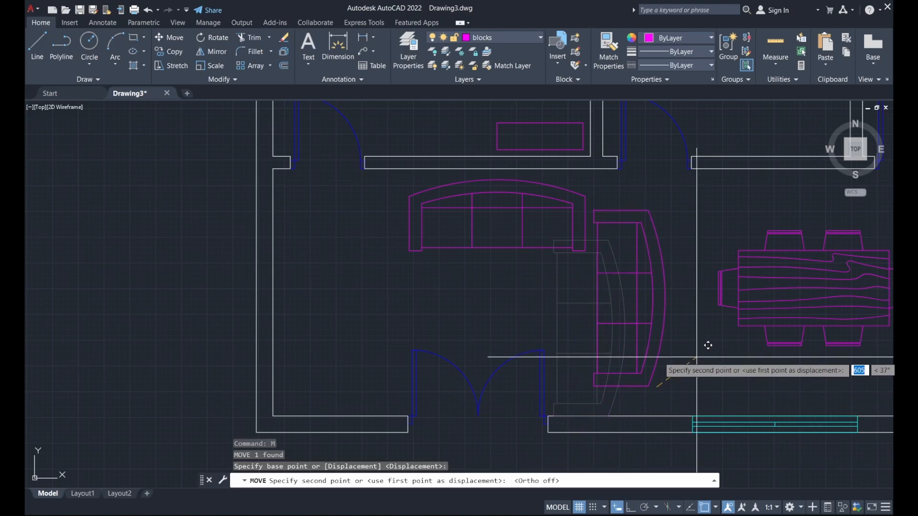
left_click(697, 357)
scroll(697, 357, "down", 2)
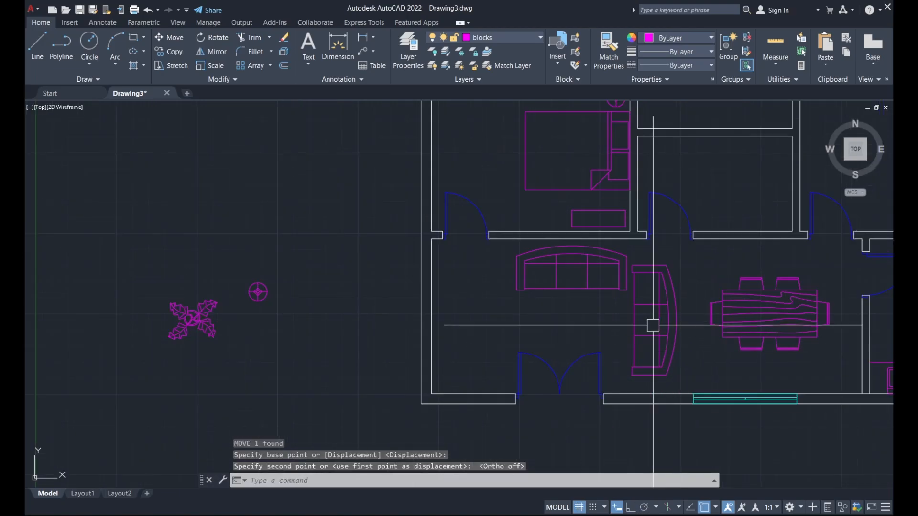
Shift the first sofa slightly to the left.
left_click(615, 289)
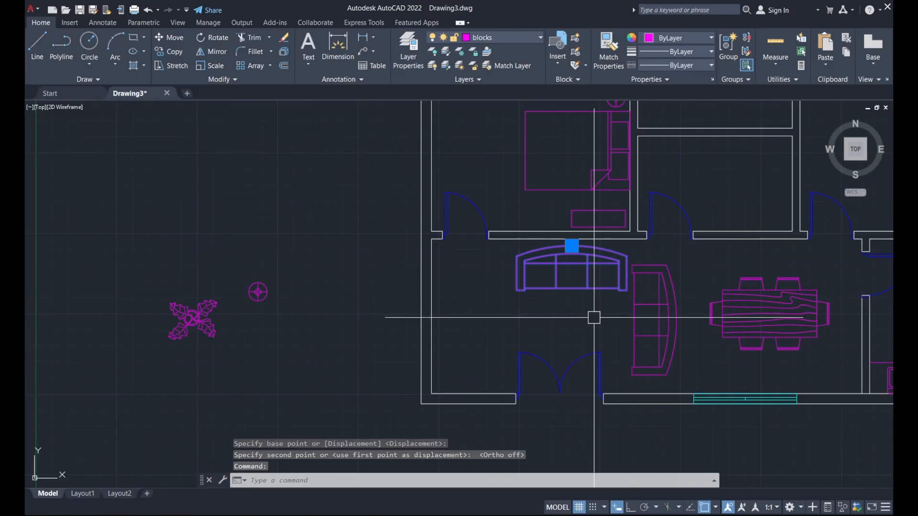
type("m")
key("Return")
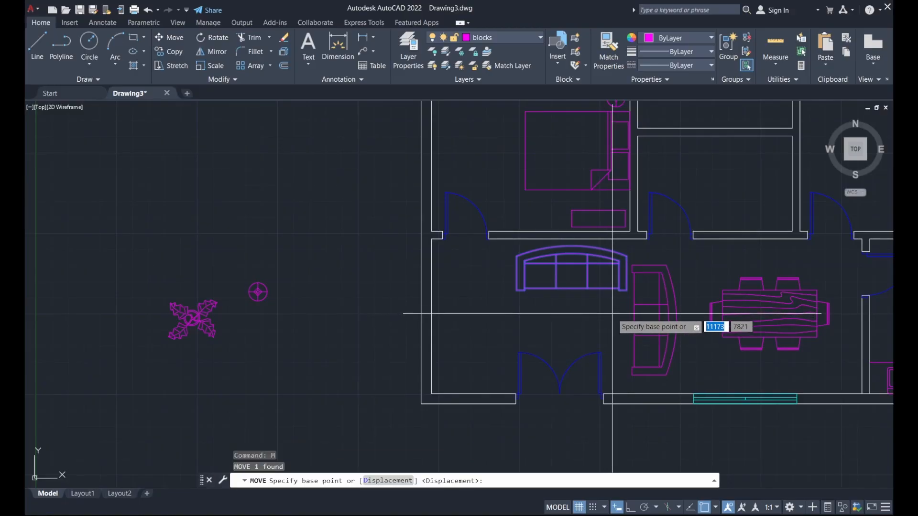
left_click(612, 312)
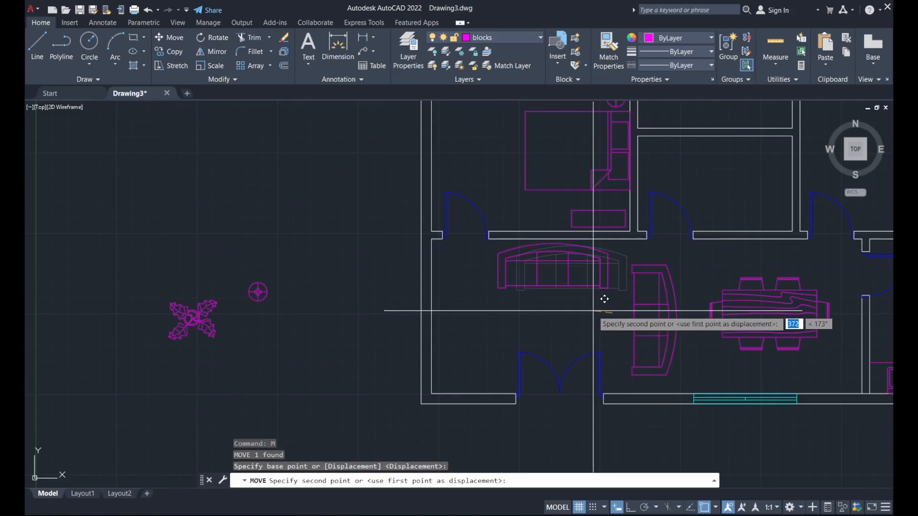
left_click(592, 311)
scroll(592, 324, "down", 2)
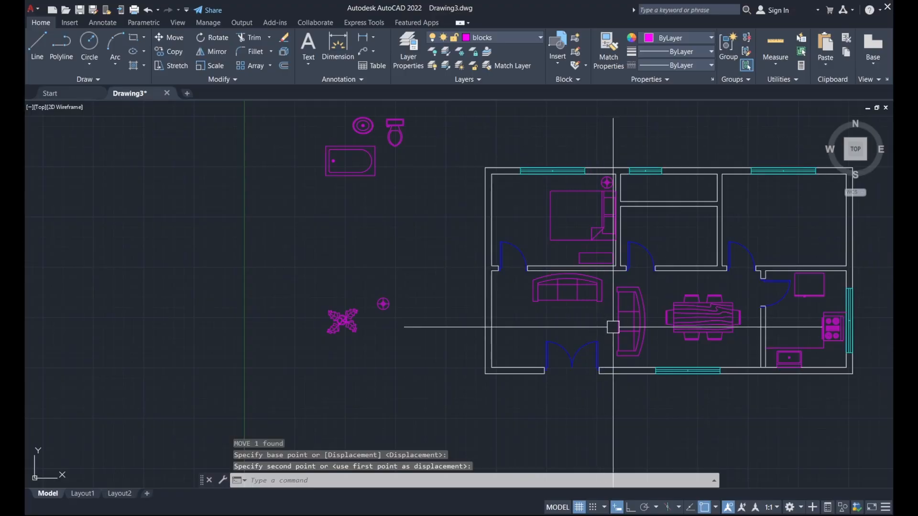
left_click(340, 320)
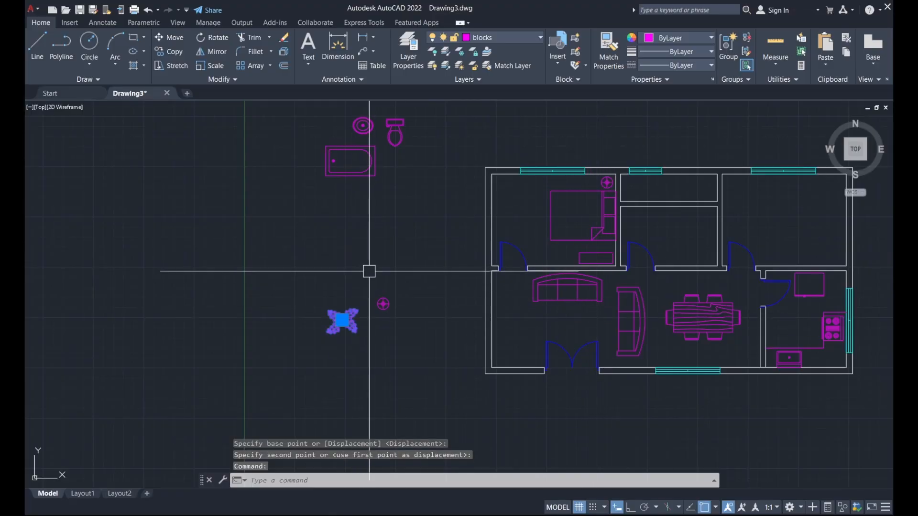
Copy the potted plant three times: living-room lower-left corner, top-left bedroom corner, upper-right room.
type("c")
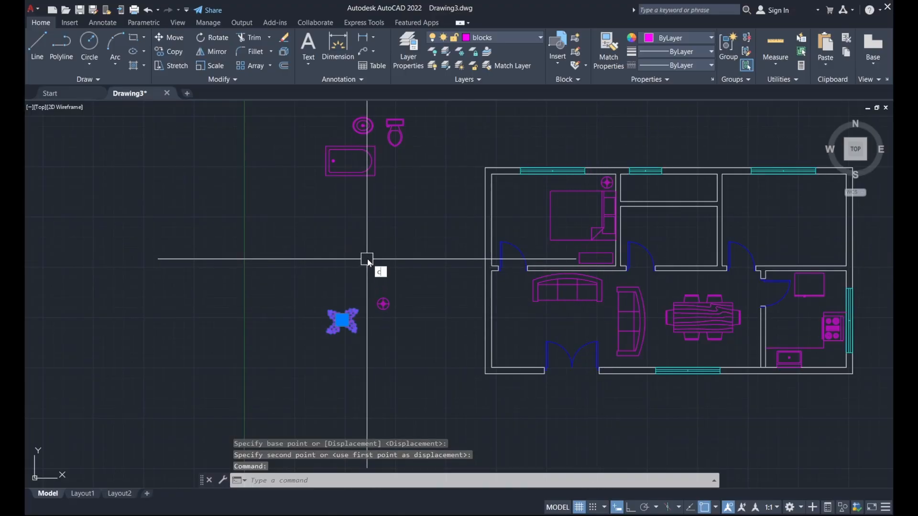
type("o")
key("Return")
scroll(335, 316, "up", 4)
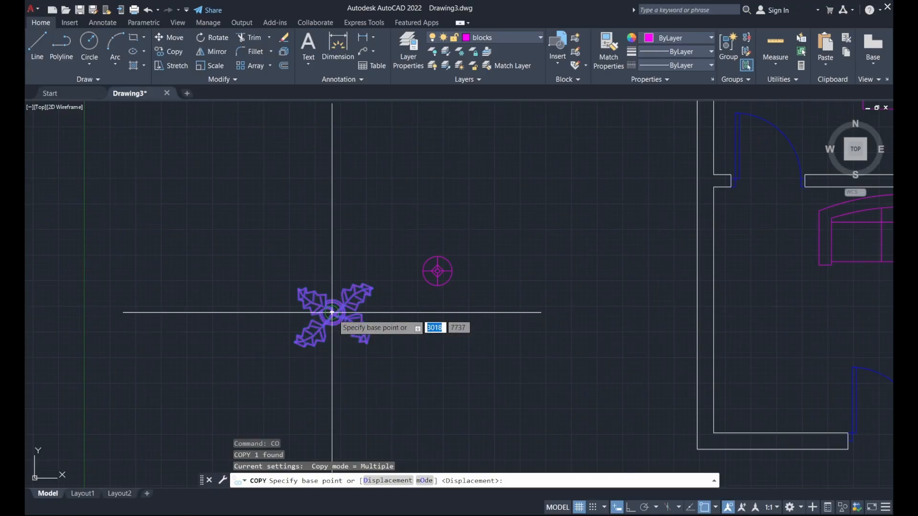
left_click(332, 312)
scroll(396, 338, "down", 2)
scroll(626, 358, "up", 2)
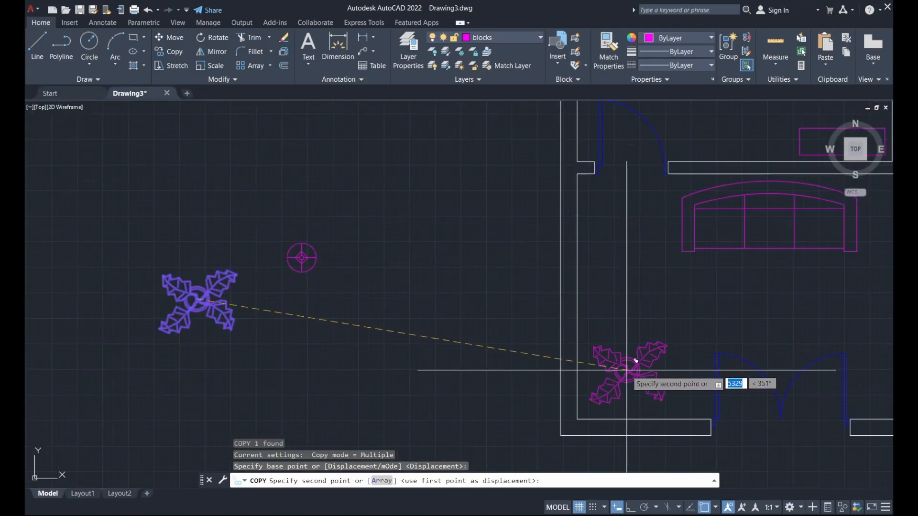
left_click(635, 362)
scroll(502, 392, "down", 3)
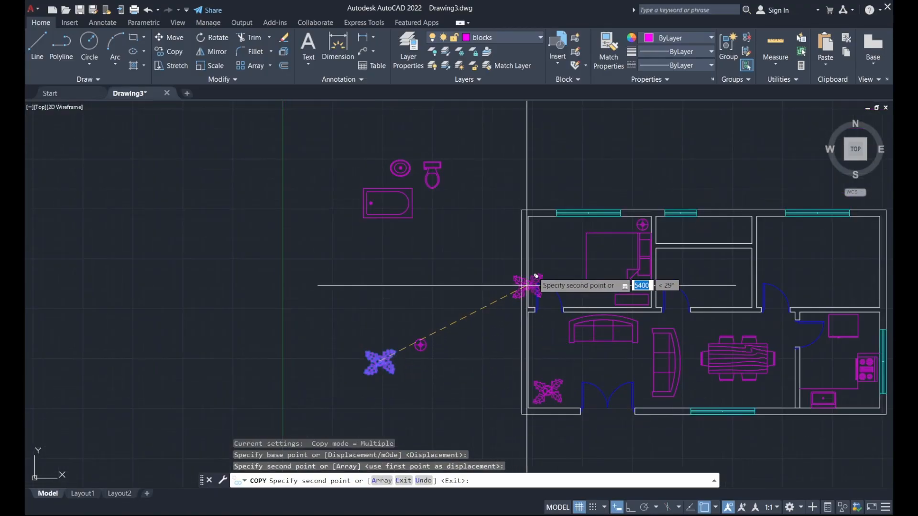
scroll(535, 268, "up", 3)
left_click(542, 217)
scroll(542, 217, "down", 3)
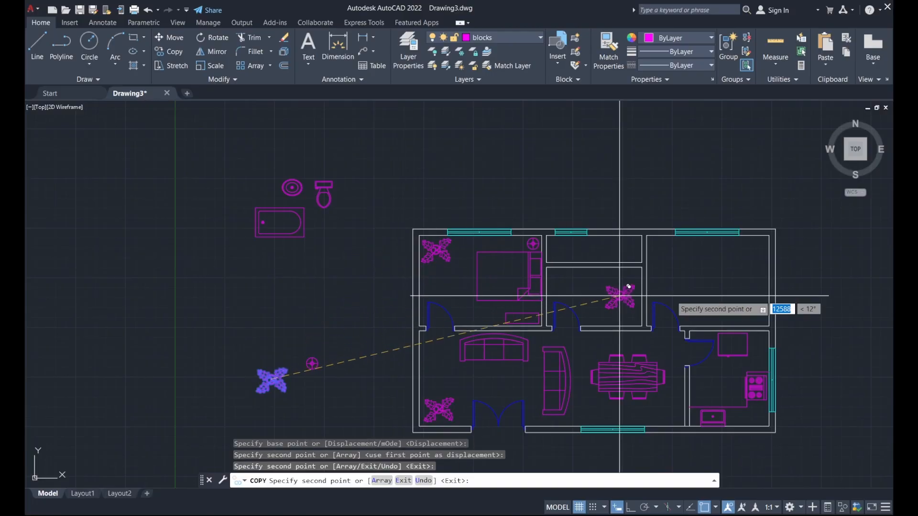
scroll(703, 278, "up", 2)
left_click(645, 233)
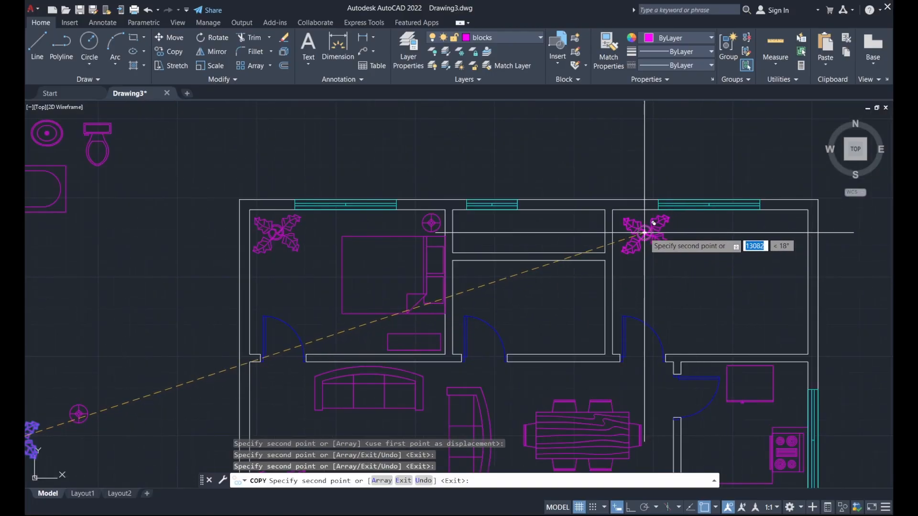
scroll(644, 233, "down", 3)
key("Escape")
scroll(503, 265, "up", 3)
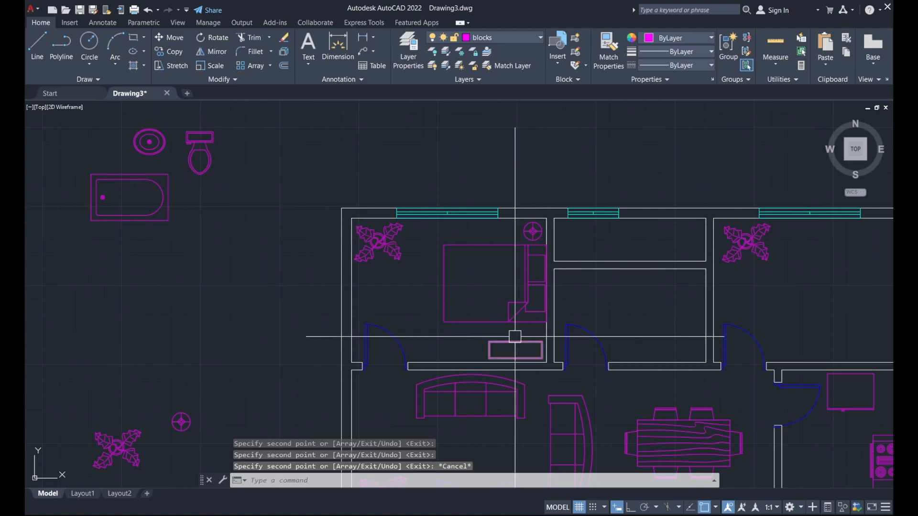
scroll(495, 280, "down", 2)
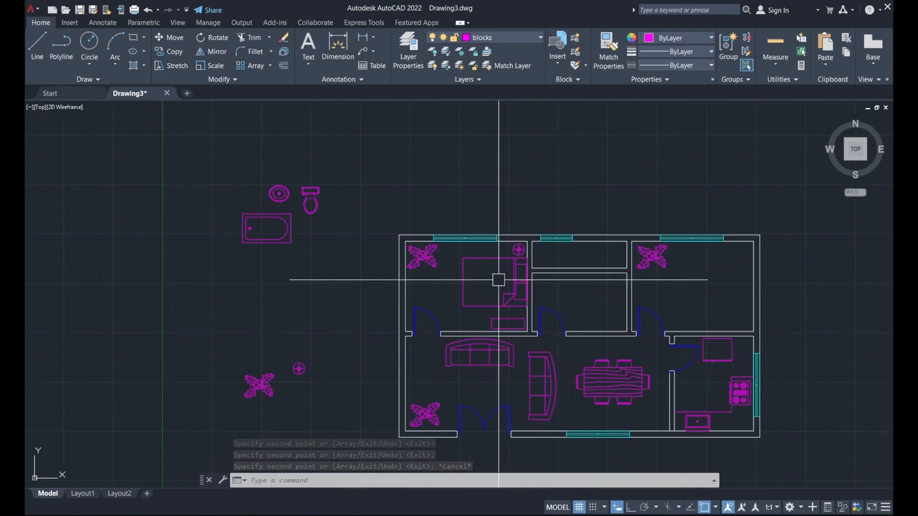
scroll(547, 335, "up", 5)
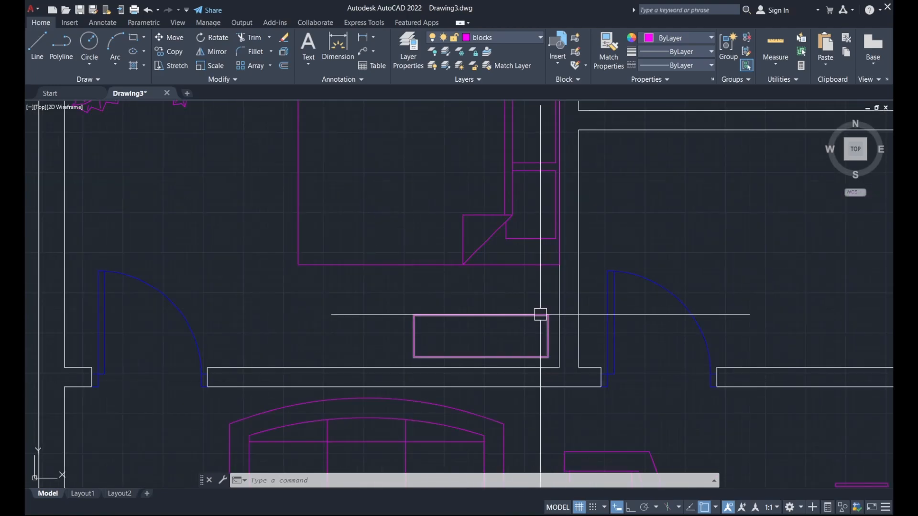
Copy the bed, bench and round lamp from the left bedroom's corner into the right bedroom.
left_click(541, 315)
scroll(540, 316, "down", 2)
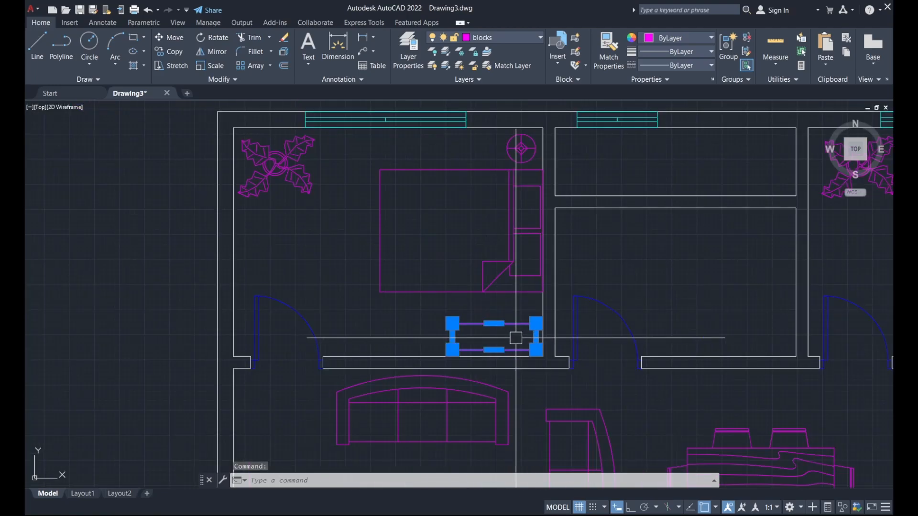
left_click(515, 148)
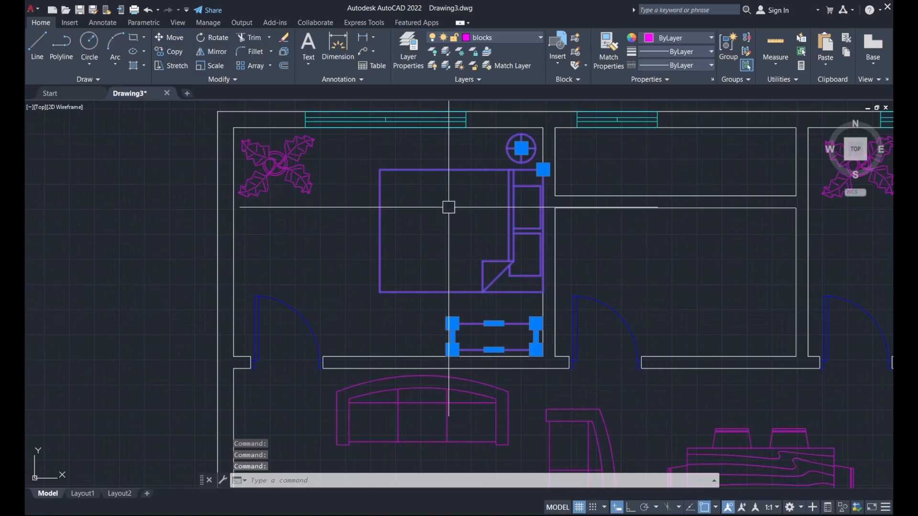
type("o")
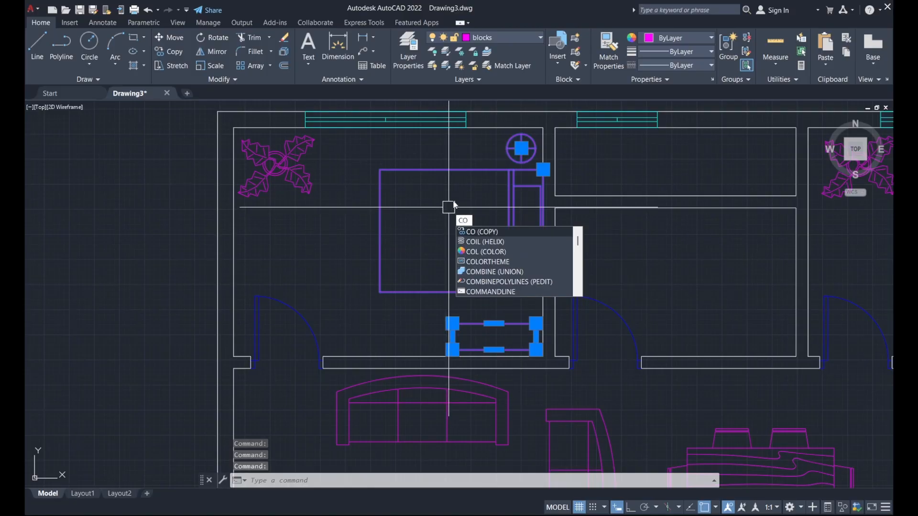
key("Return")
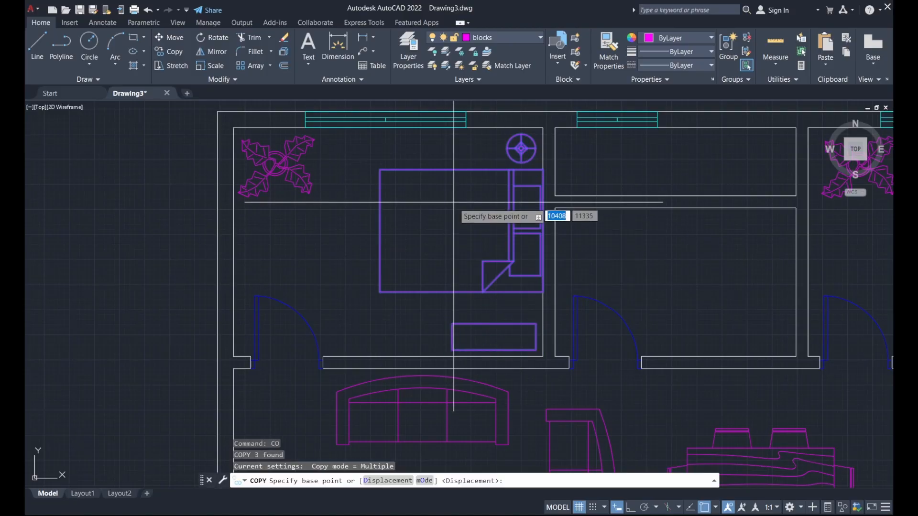
left_click(543, 128)
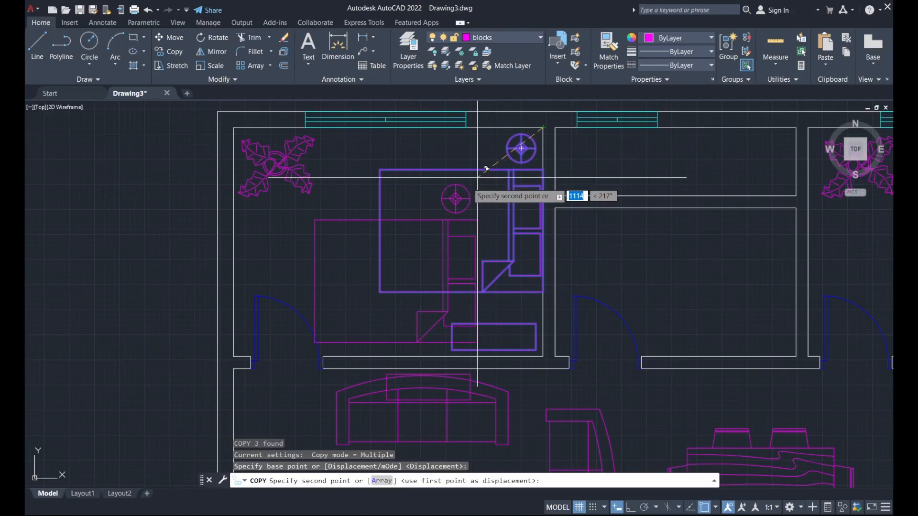
scroll(486, 174, "down", 3)
scroll(376, 282, "up", 2)
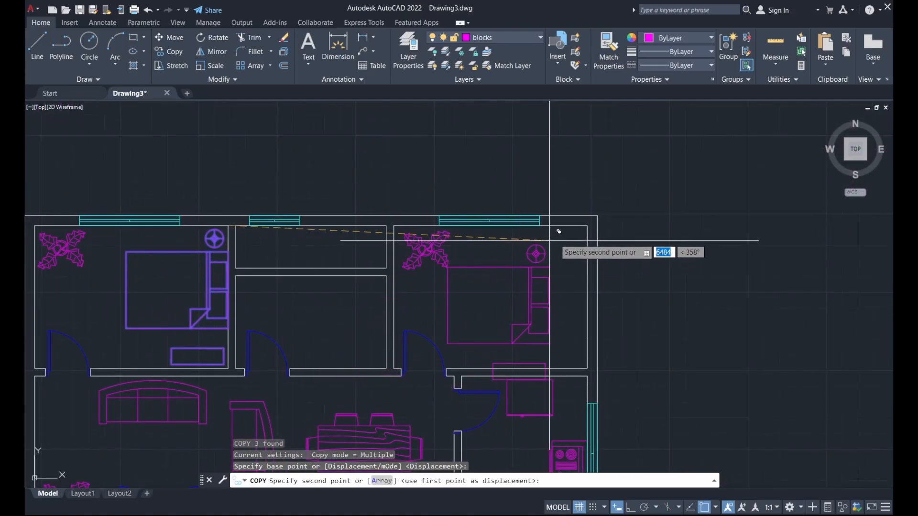
left_click(587, 225)
scroll(716, 217, "down", 2)
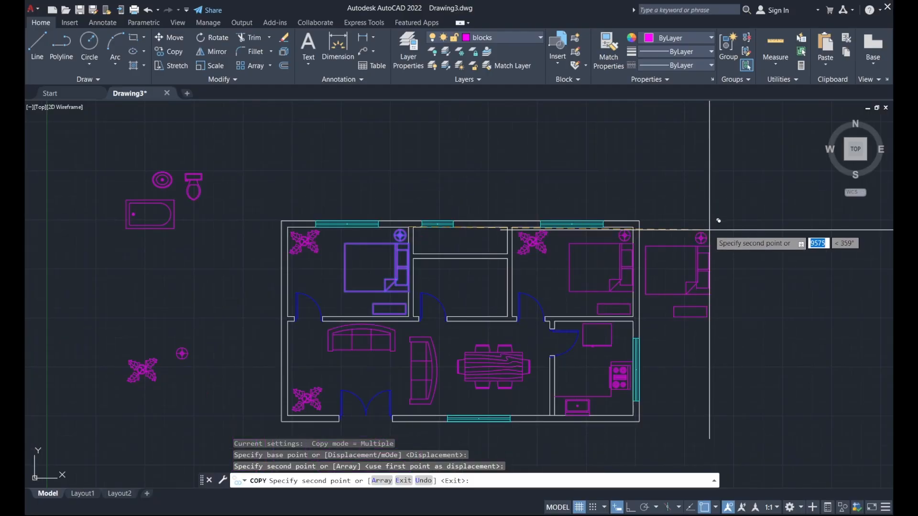
key("Escape")
scroll(698, 213, "down", 2)
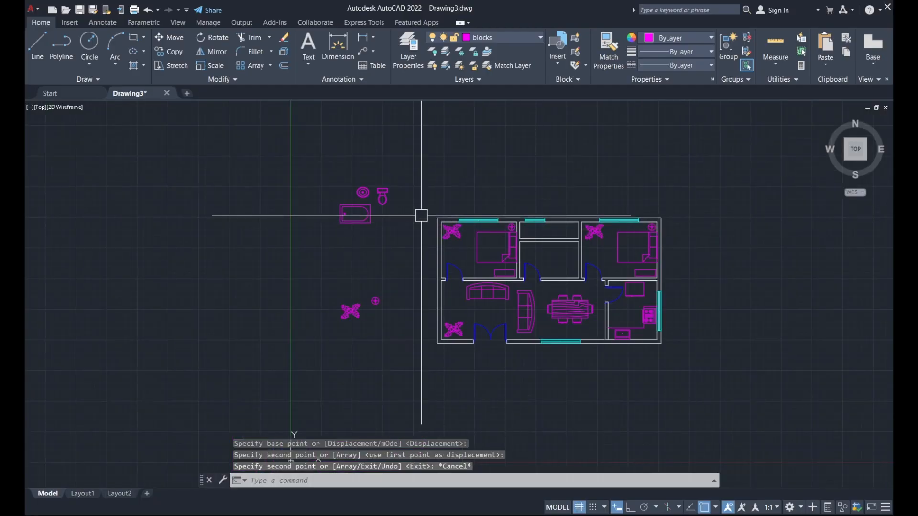
middle_click_drag(420, 213, 430, 297)
scroll(404, 297, "up", 2)
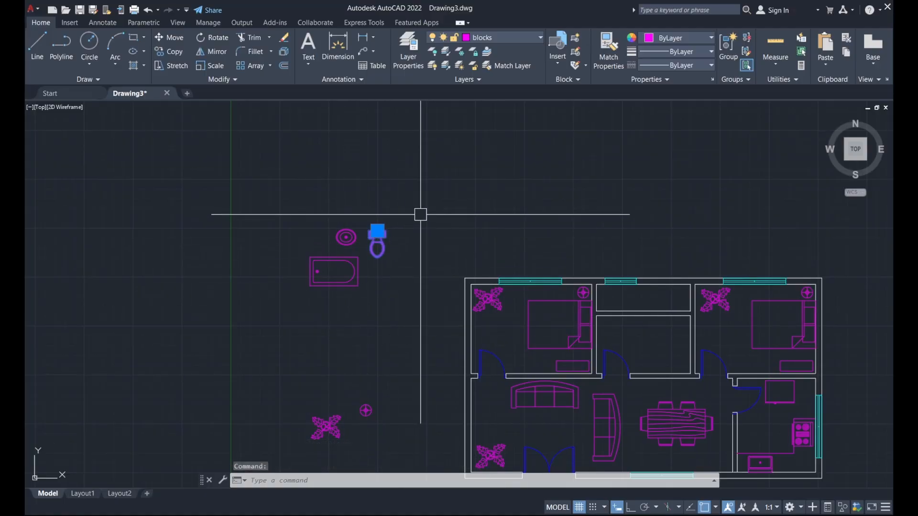
Move the toilet by its corner into the bathroom.
type("m")
key("Return")
scroll(383, 217, "up", 4)
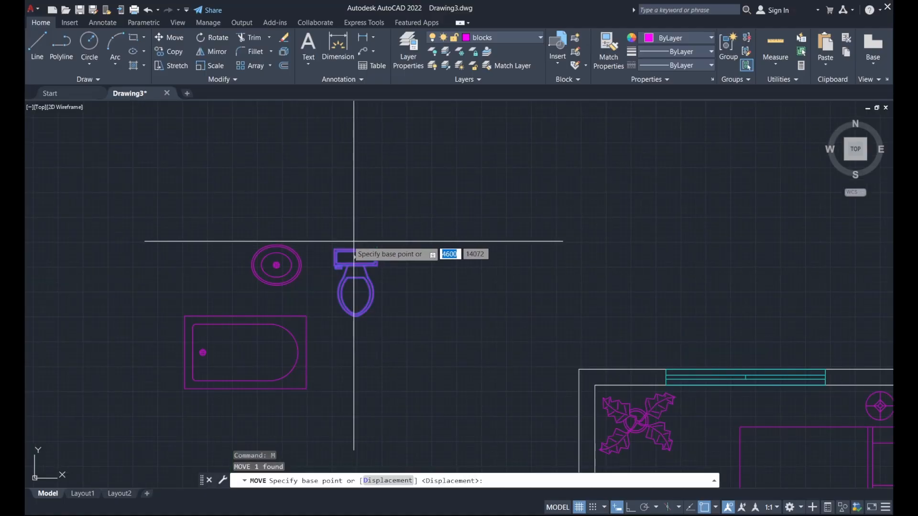
left_click(335, 250)
scroll(330, 225, "down", 4)
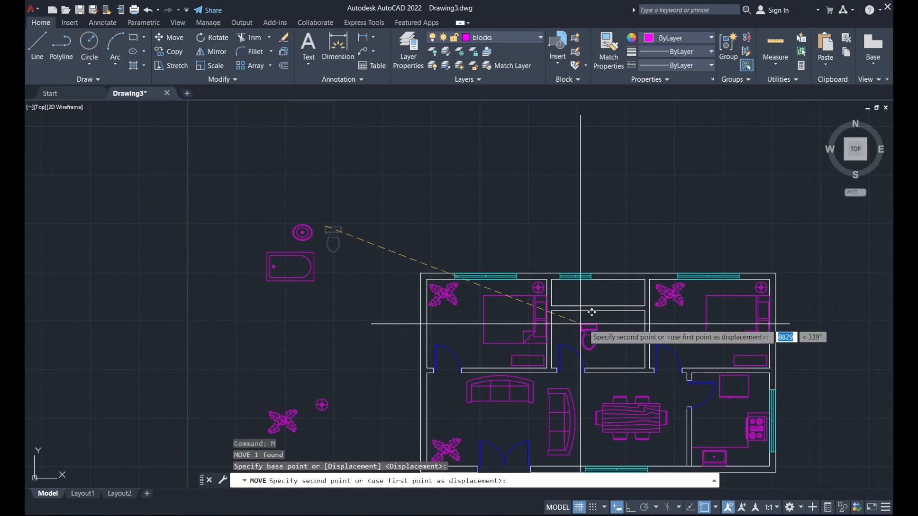
scroll(588, 323, "up", 4)
left_click(653, 311)
Start rotating the toilet about its corner, then abandon the rotation.
left_click(674, 317)
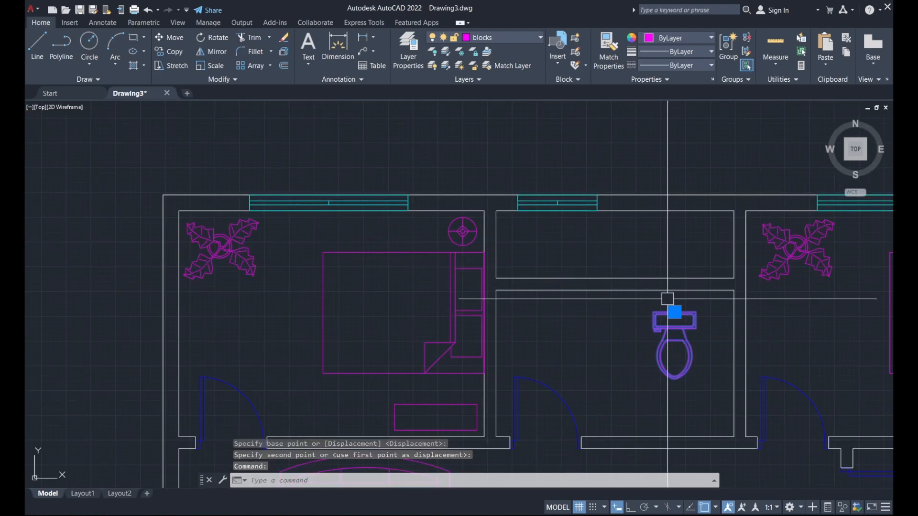
type("rot")
key("Return")
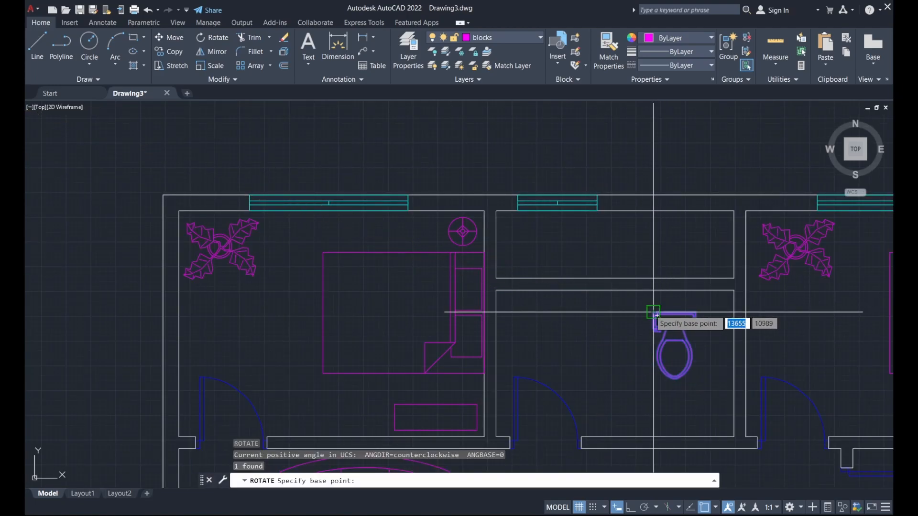
left_click(657, 315)
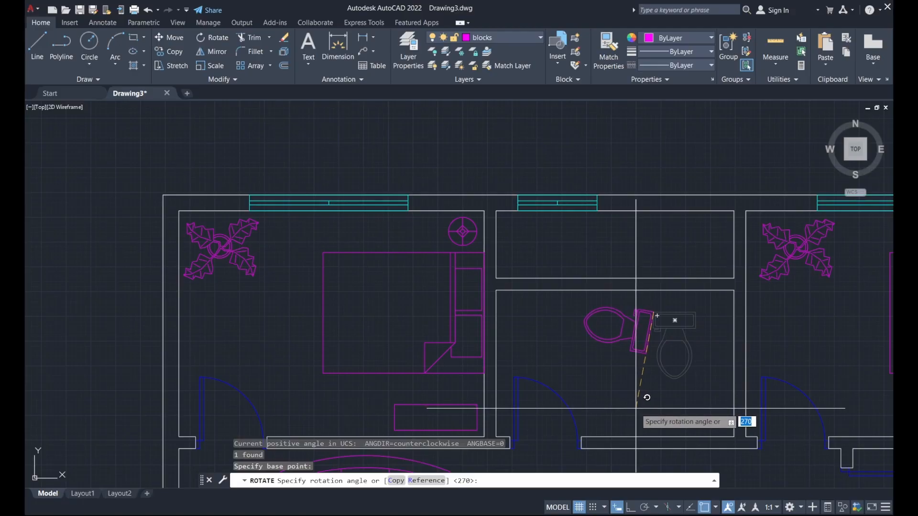
key("Escape")
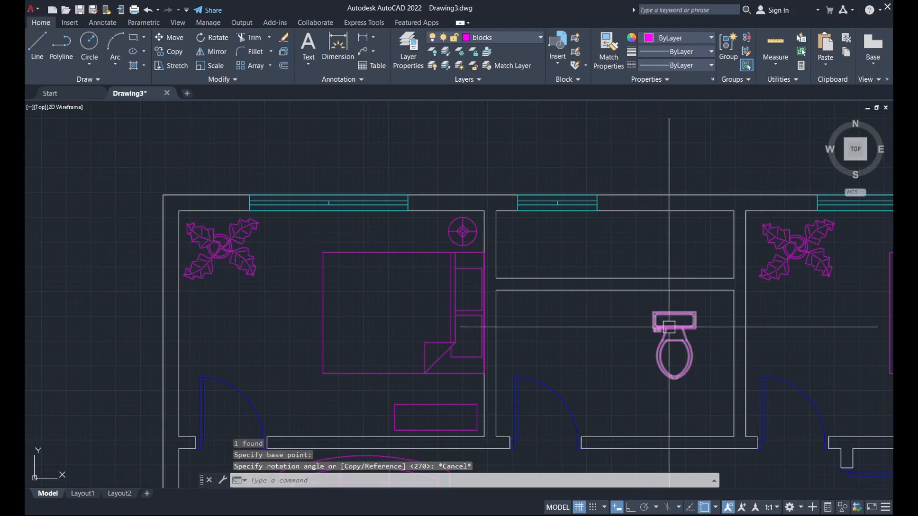
Reposition the toilet by its tank's top-left corner against the bathroom's top wall.
left_click(676, 350)
type("m")
key("Return")
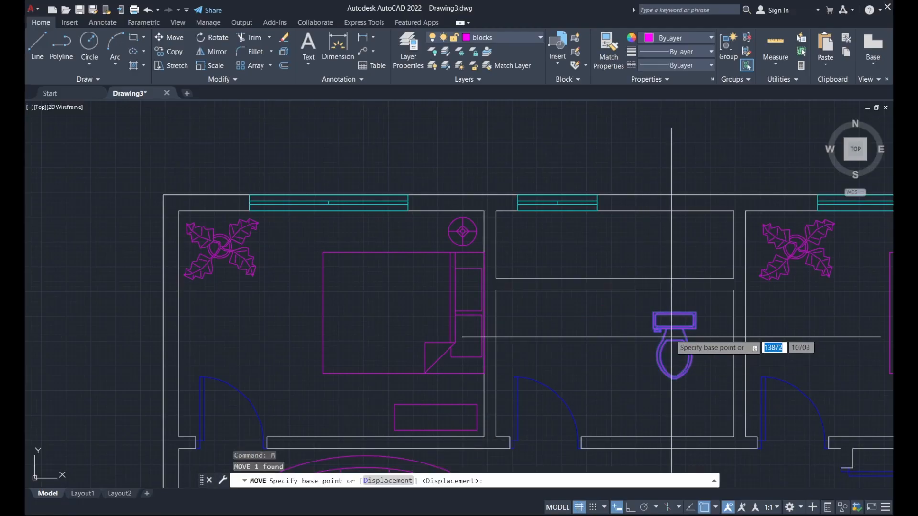
left_click(653, 311)
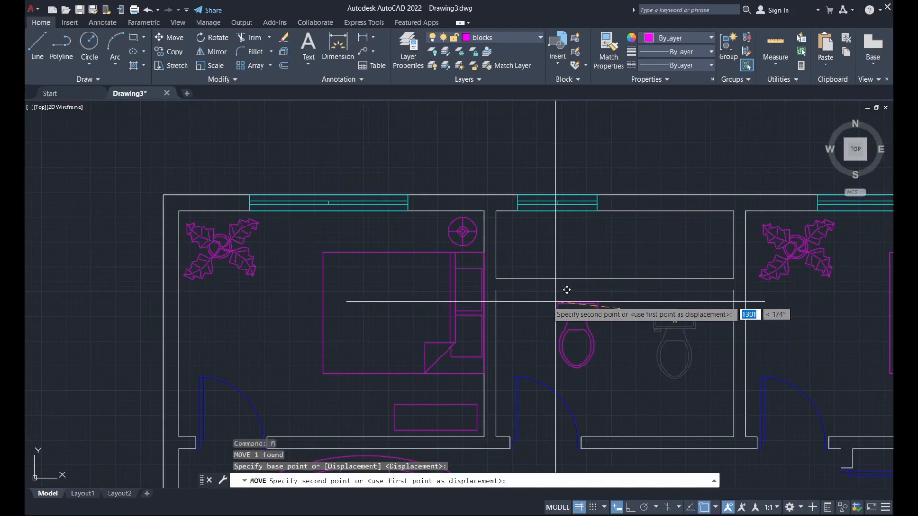
scroll(507, 278, "up", 4)
left_click(511, 283)
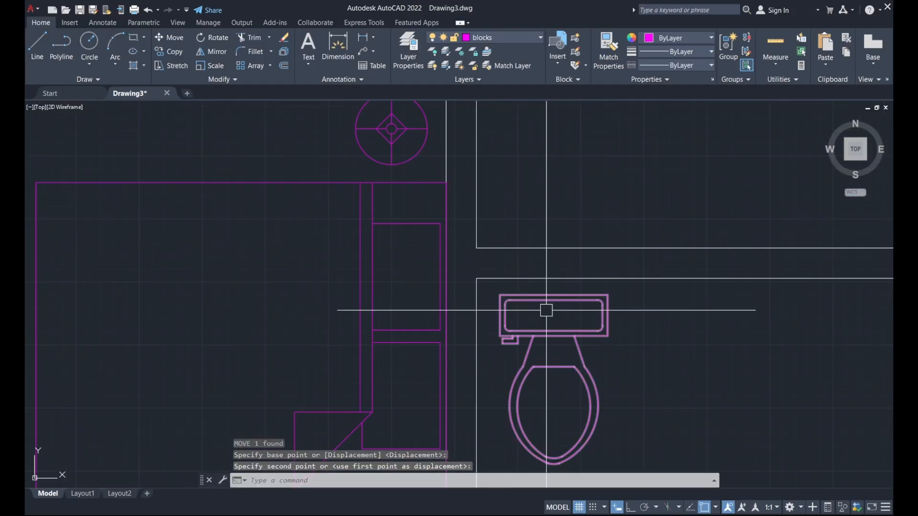
scroll(545, 312, "down", 6)
left_click(352, 282)
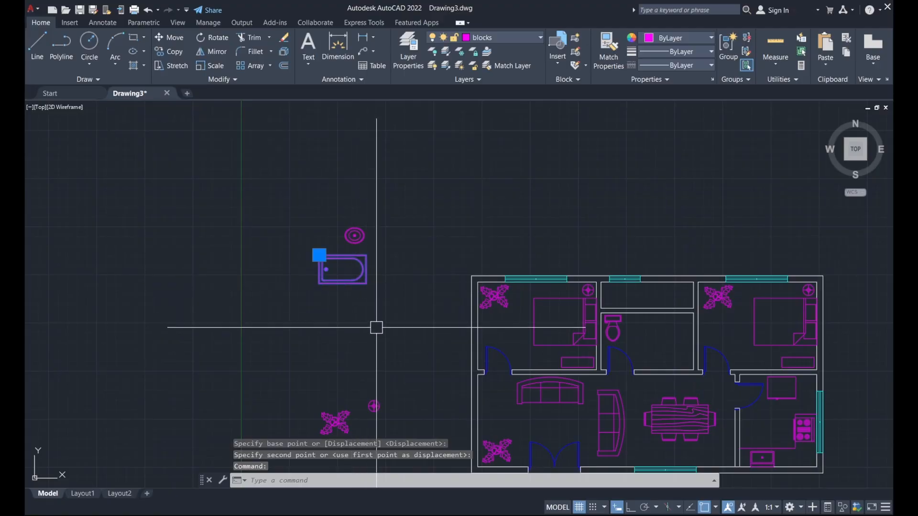
Move the bathtub into the bathroom beside the toilet.
type("m")
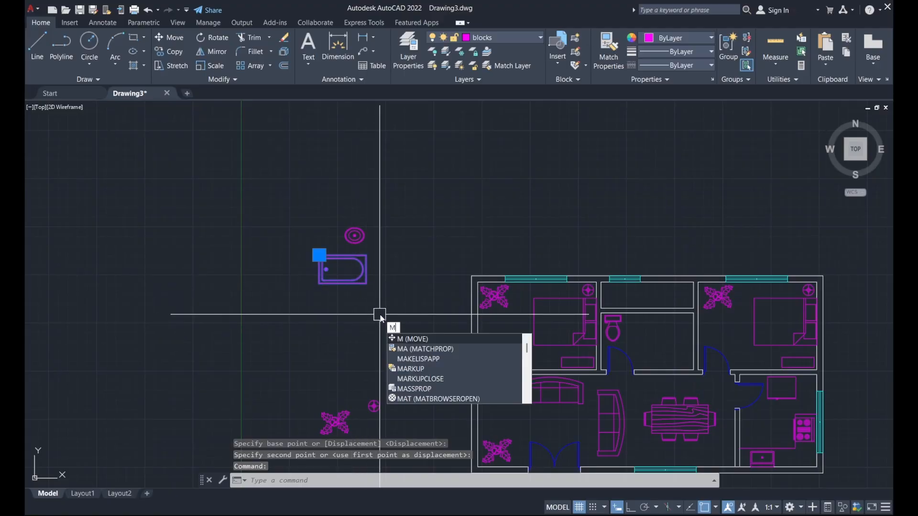
key("Return")
left_click(367, 284)
scroll(555, 332, "up", 4)
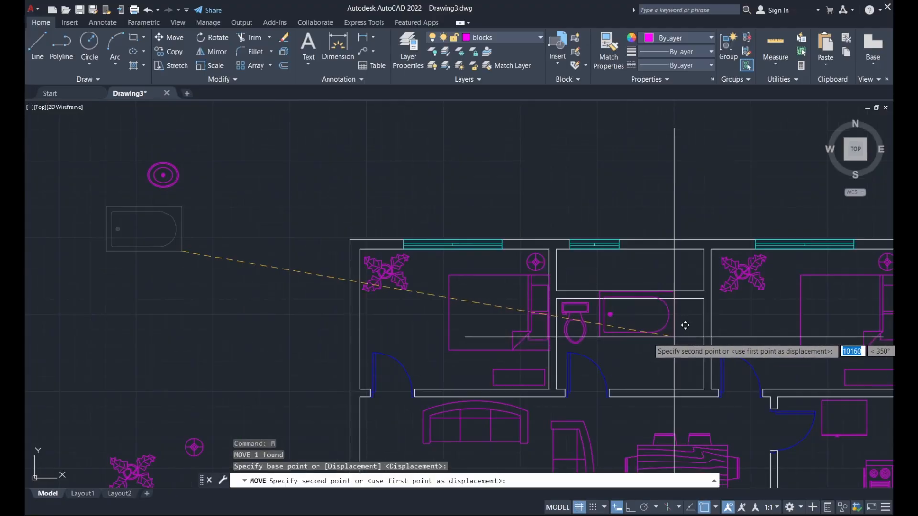
left_click(673, 361)
Rotate the bathtub 270° so it stands vertical.
left_click(672, 361)
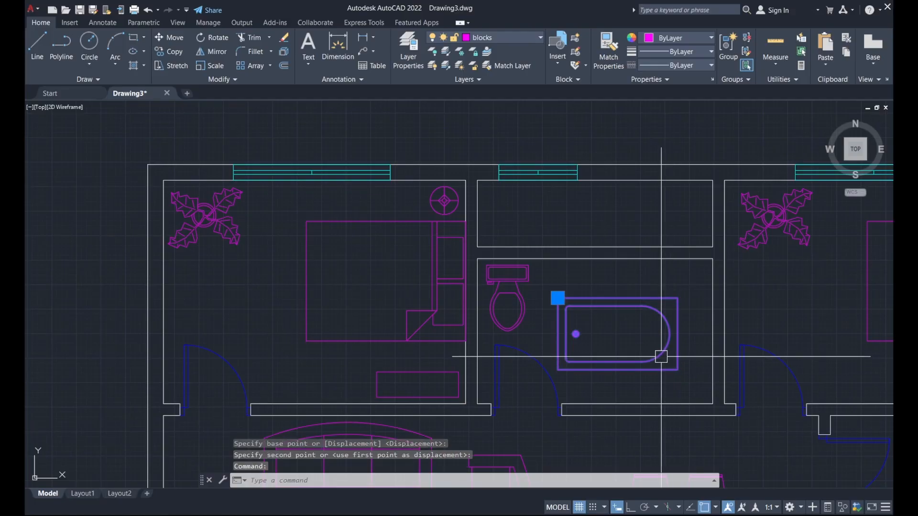
type("ro")
key("Return")
left_click(609, 326)
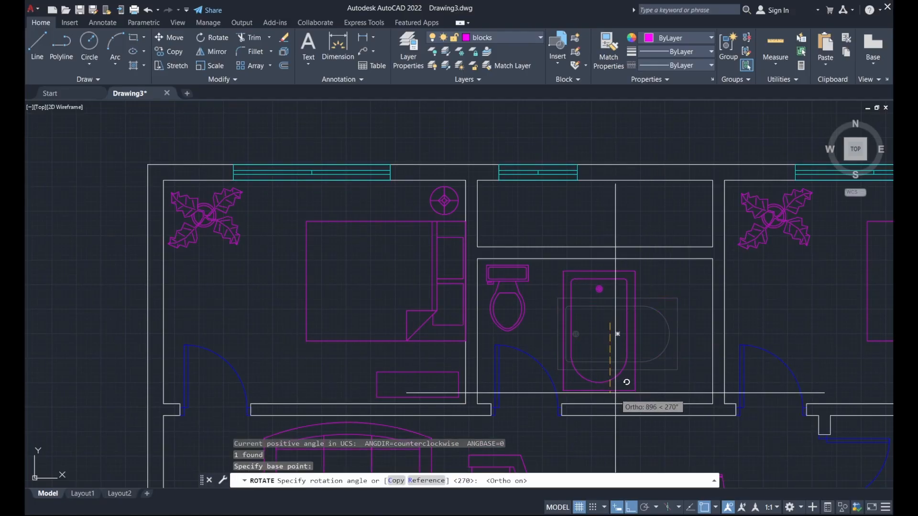
left_click(626, 364)
Move the tub by its top-right corner into the bathroom's top-right corner.
left_click(626, 364)
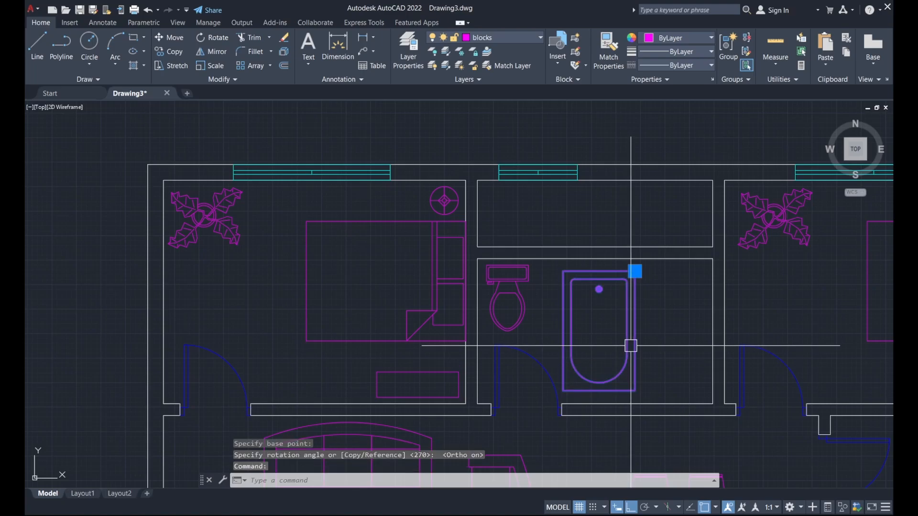
type("m")
key("Return")
left_click(636, 272)
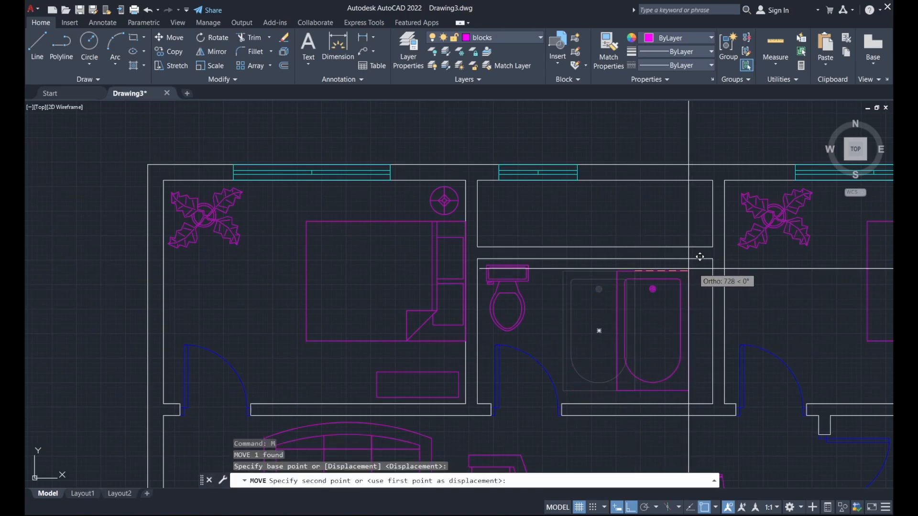
scroll(715, 258, "up", 2)
left_click(717, 259)
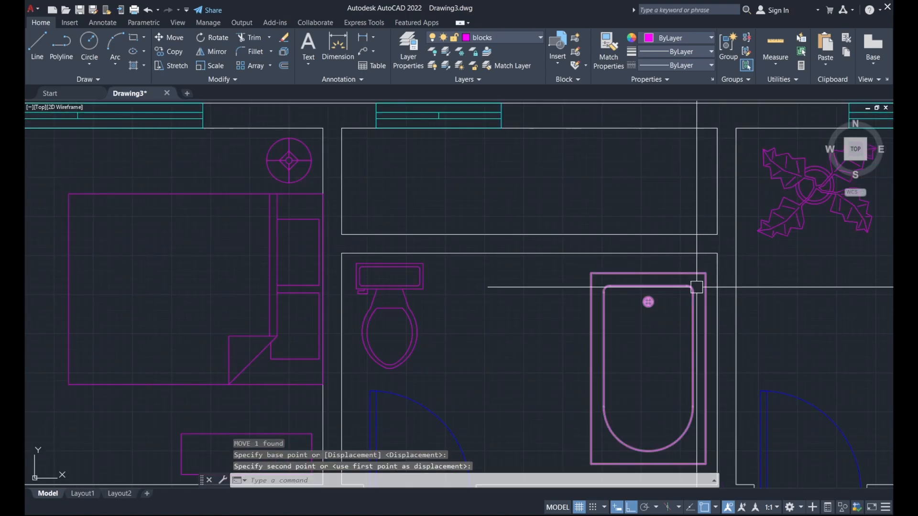
scroll(676, 308, "down", 6)
Move the round sink between the toilet and the bathtub, with Ortho turned off.
left_click(333, 224)
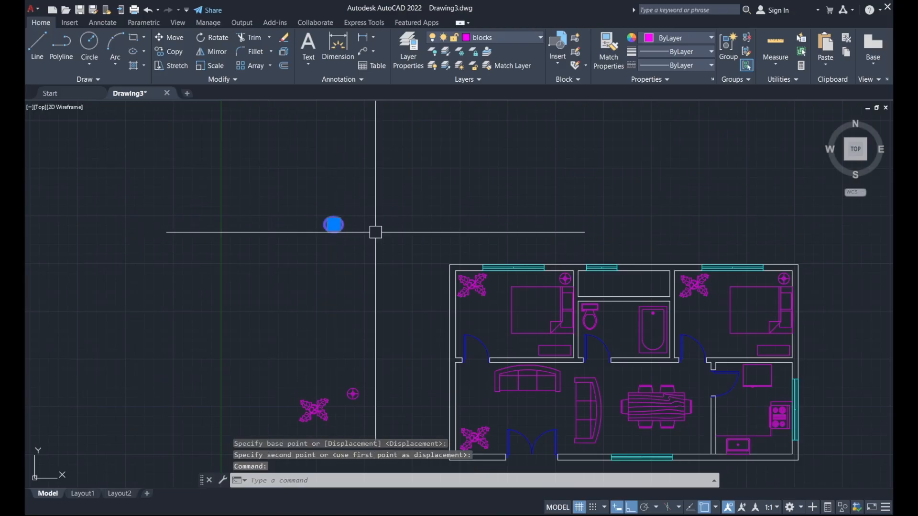
type("m")
key("Return")
scroll(359, 232, "up", 5)
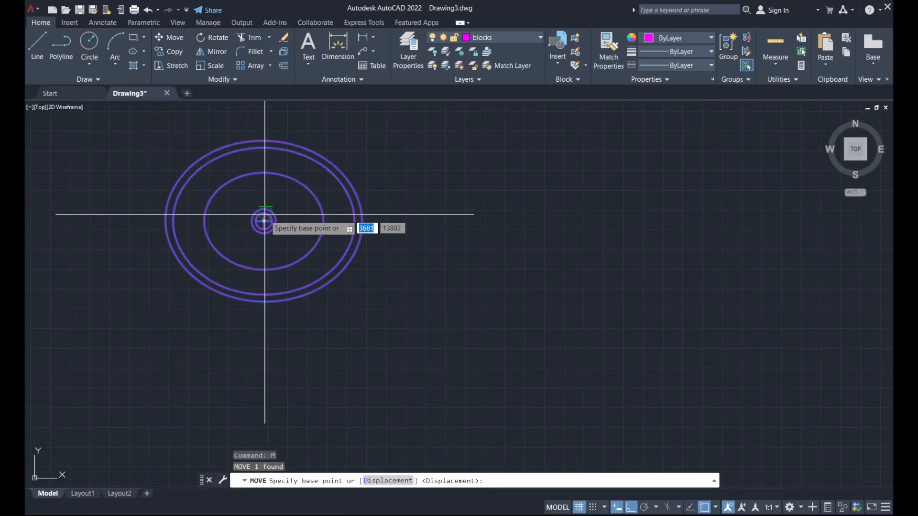
left_click(263, 221)
scroll(335, 225, "down", 3)
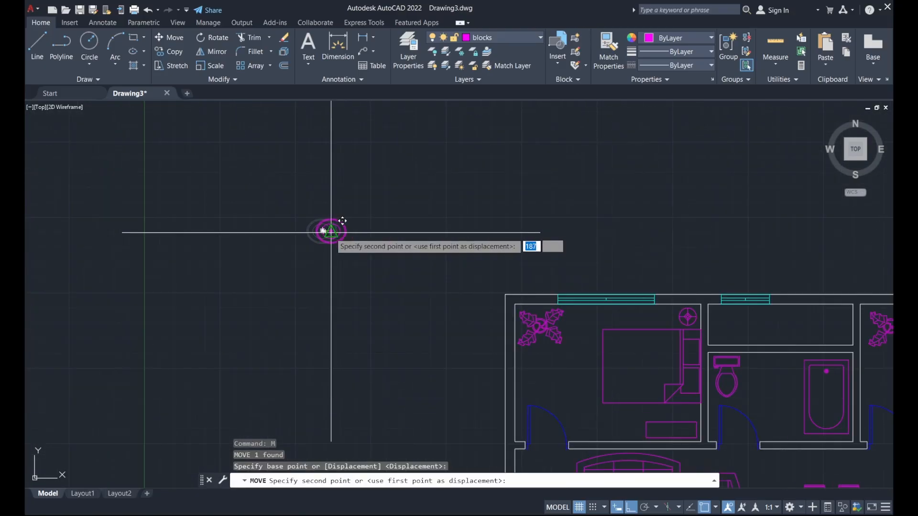
scroll(616, 311, "up", 5)
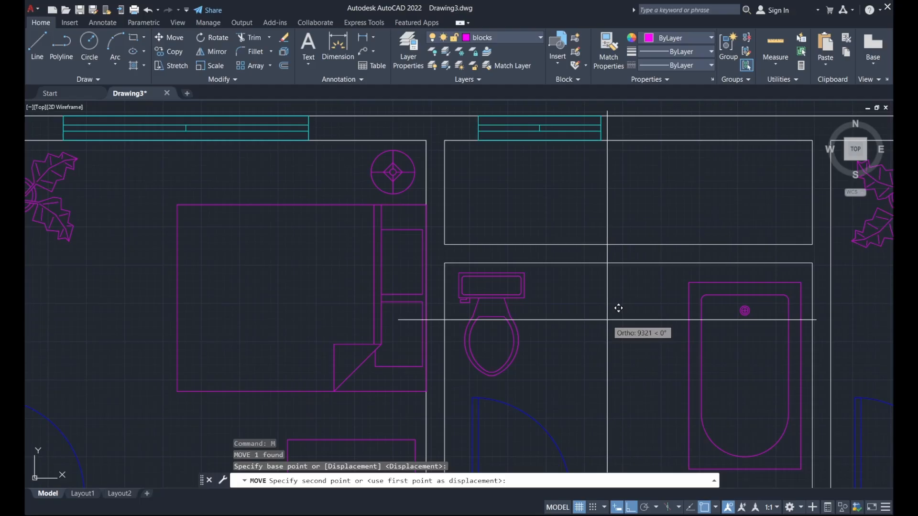
key("F8")
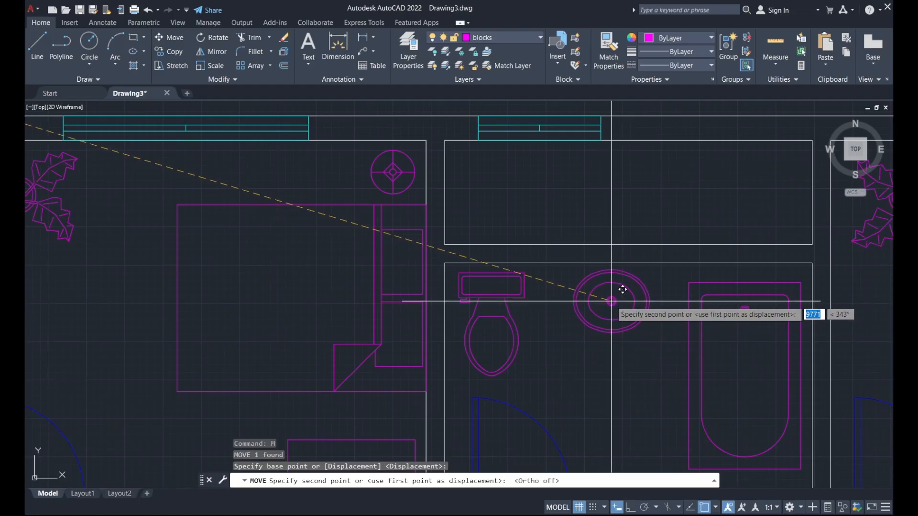
left_click(611, 301)
Select and delete the stray plant and square left of the floor plan.
scroll(609, 299, "down", 4)
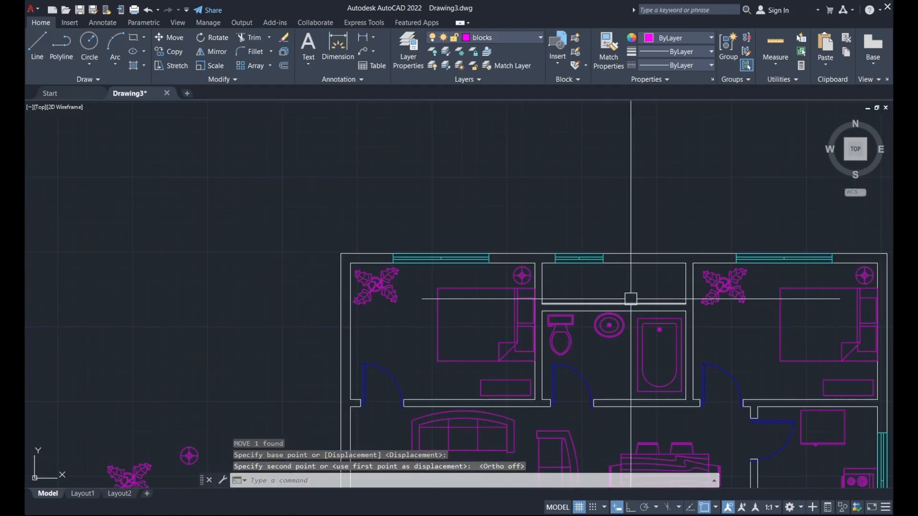
scroll(629, 288, "down", 3)
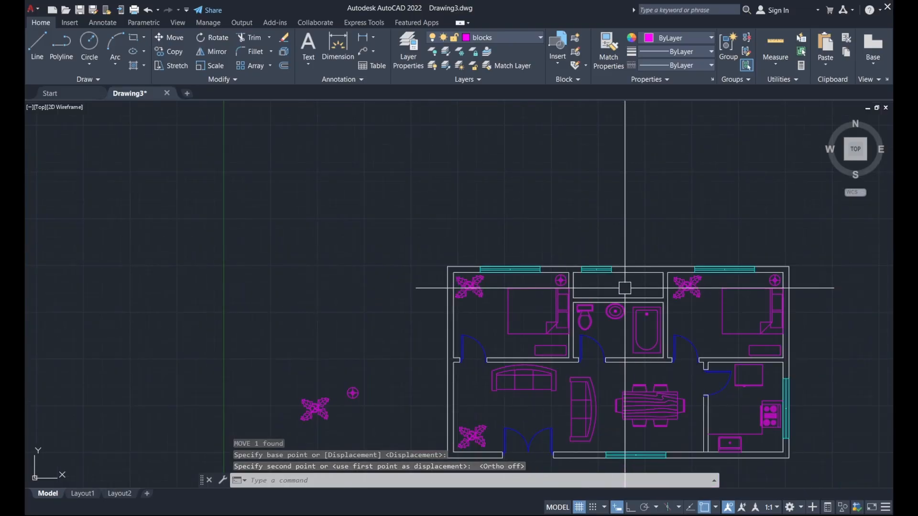
scroll(625, 282, "down", 3)
scroll(471, 368, "up", 2)
left_click(473, 401)
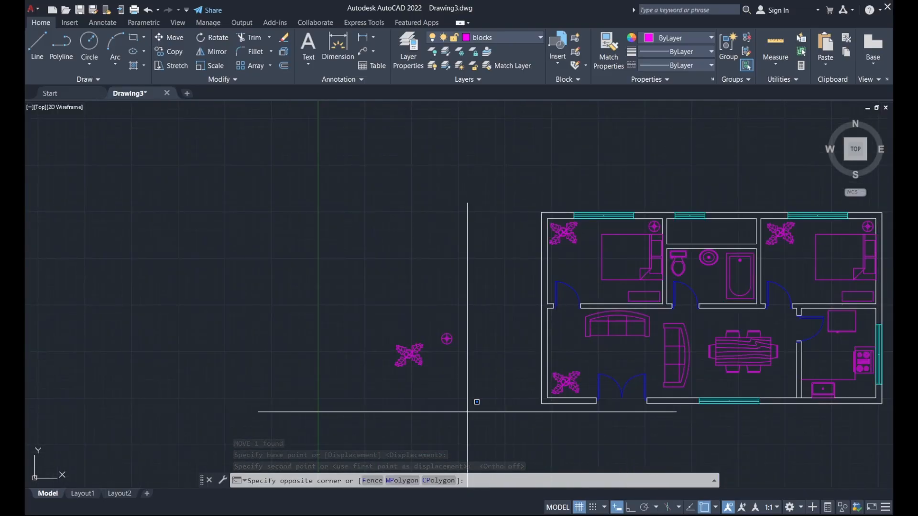
middle_click_drag(436, 316, 385, 314)
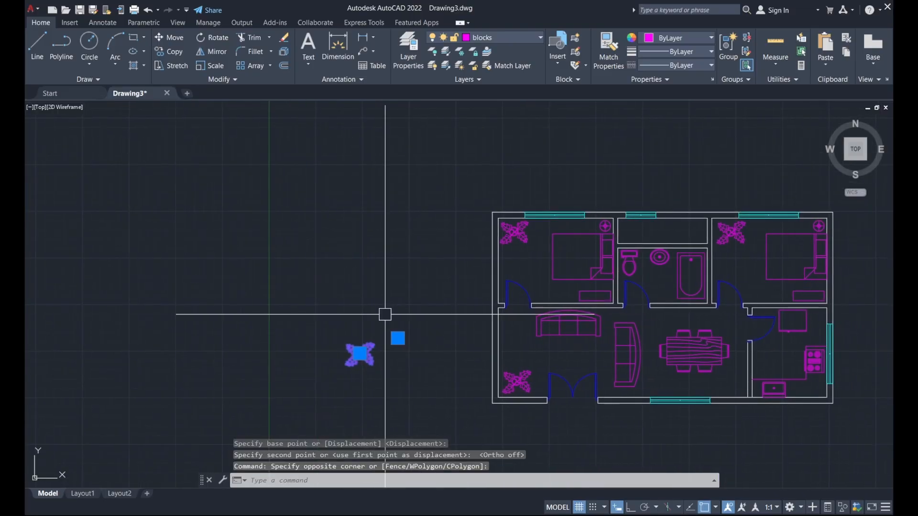
key("Delete")
Quick-save the drawing with Ctrl+S and recenter the plan.
mouse_move(660, 287)
middle_mouse_down()
mouse_move(522, 287)
mouse_move(513, 260)
middle_mouse_up()
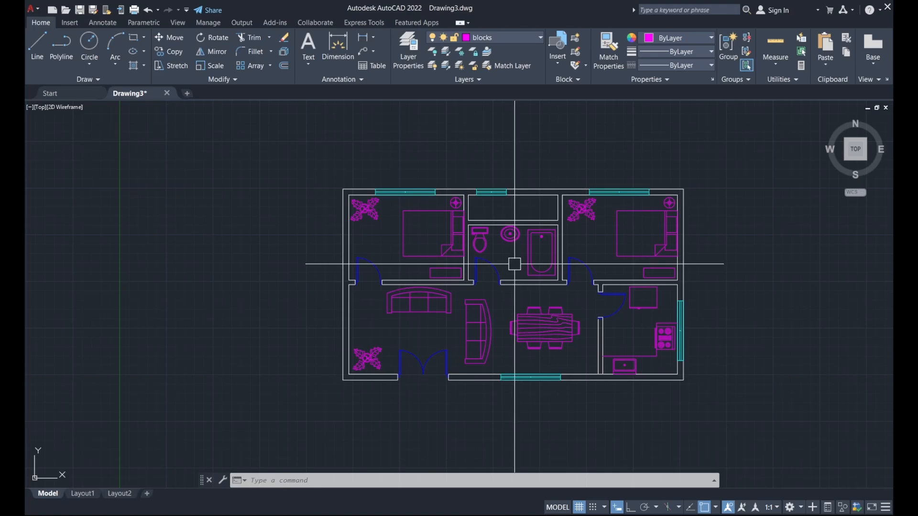
key("ctrl+s")
middle_click_drag(304, 175, 299, 192)
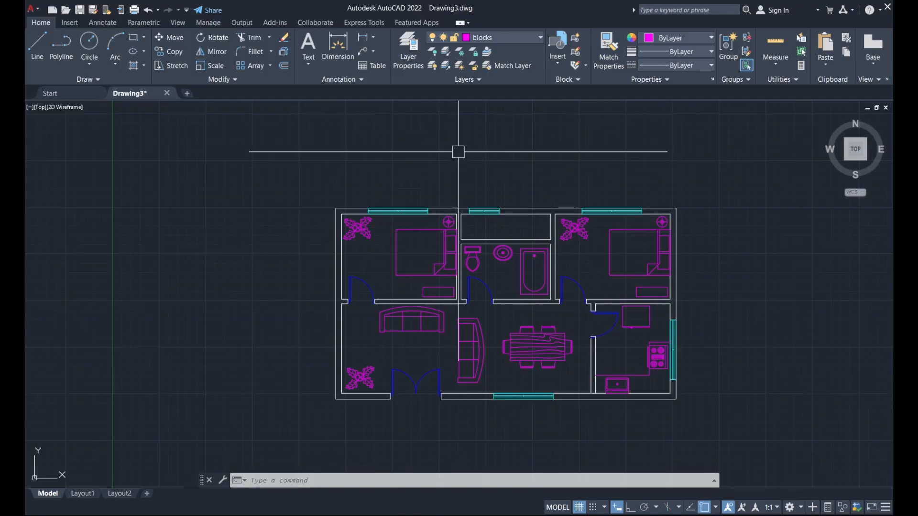
Make hatch the current layer and start a hatch with the SOLID pattern.
left_click(503, 39)
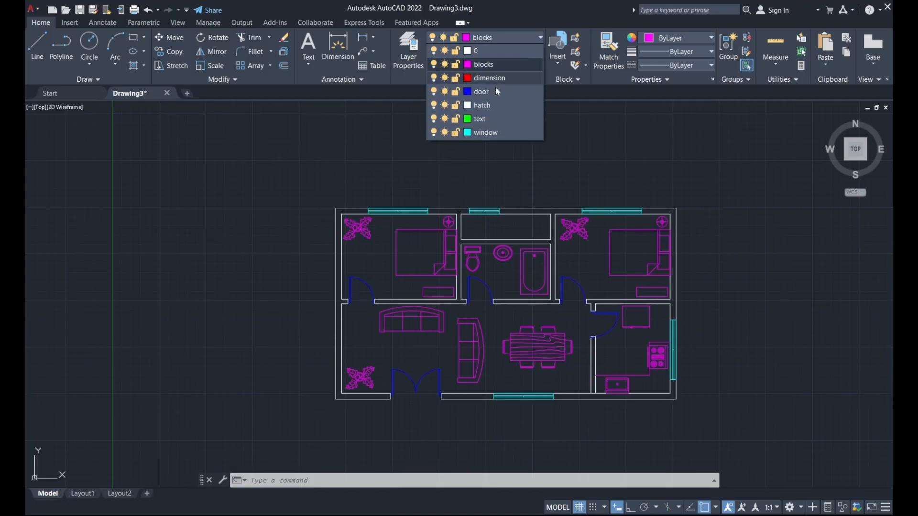
left_click(495, 105)
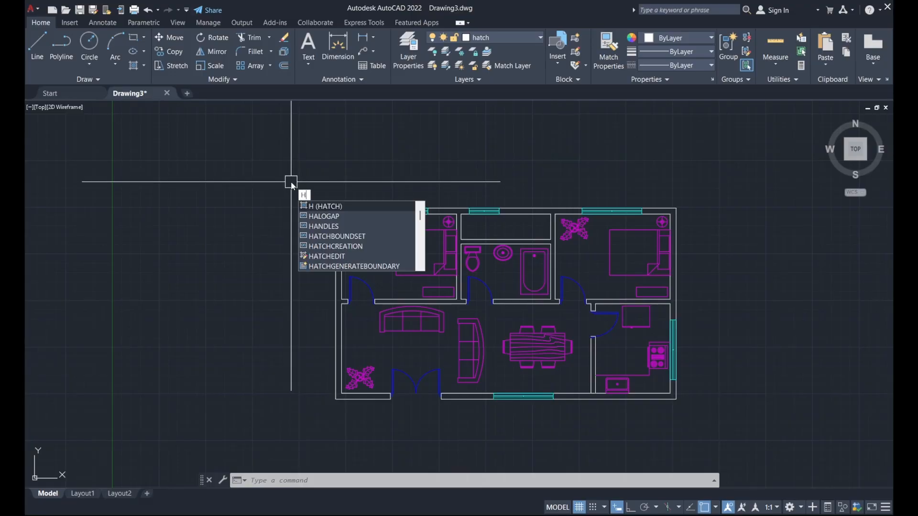
key("Return")
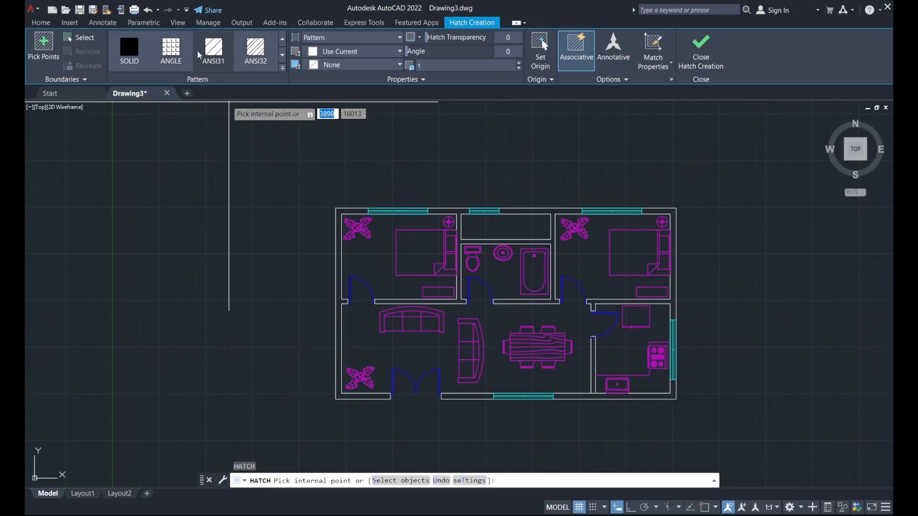
left_click(124, 56)
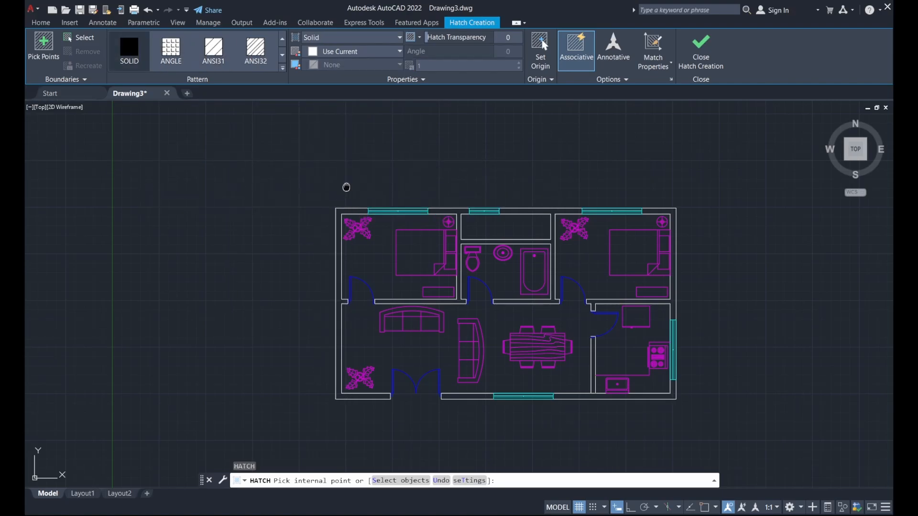
Pick the left, top, bathroom, right, kitchen and bottom wall regions, then commit the solid fill.
middle_click_drag(346, 187, 330, 162)
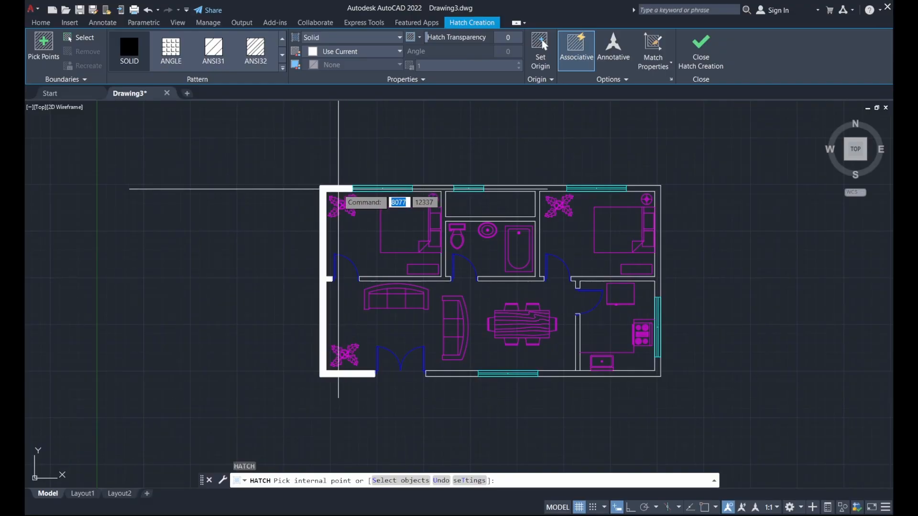
left_click(339, 189)
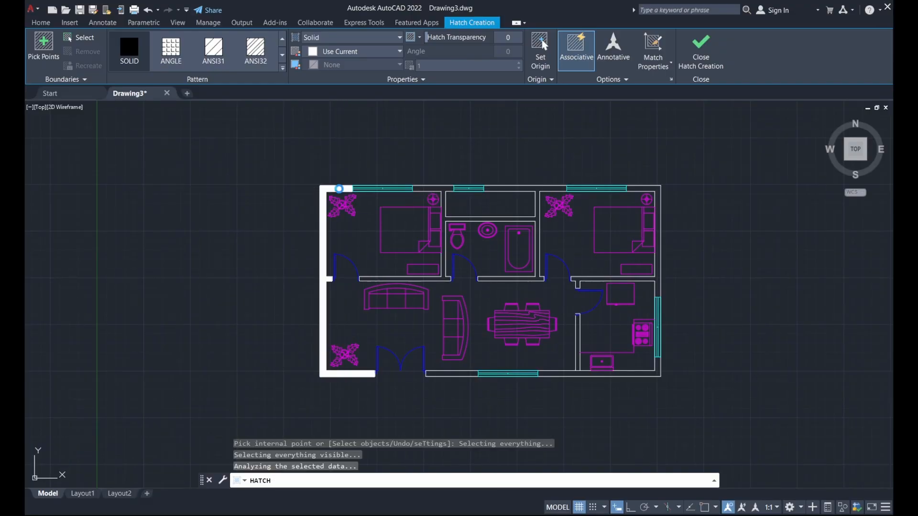
left_click(416, 188)
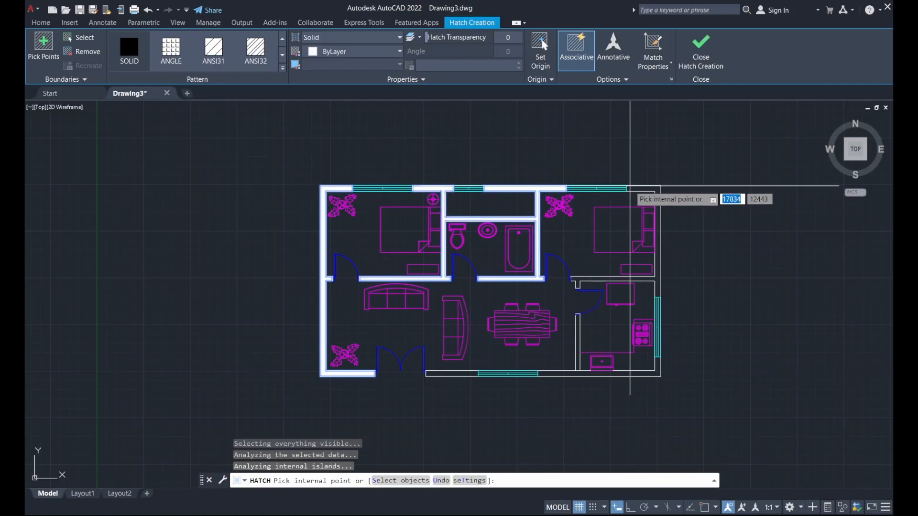
left_click(632, 188)
left_click(657, 365)
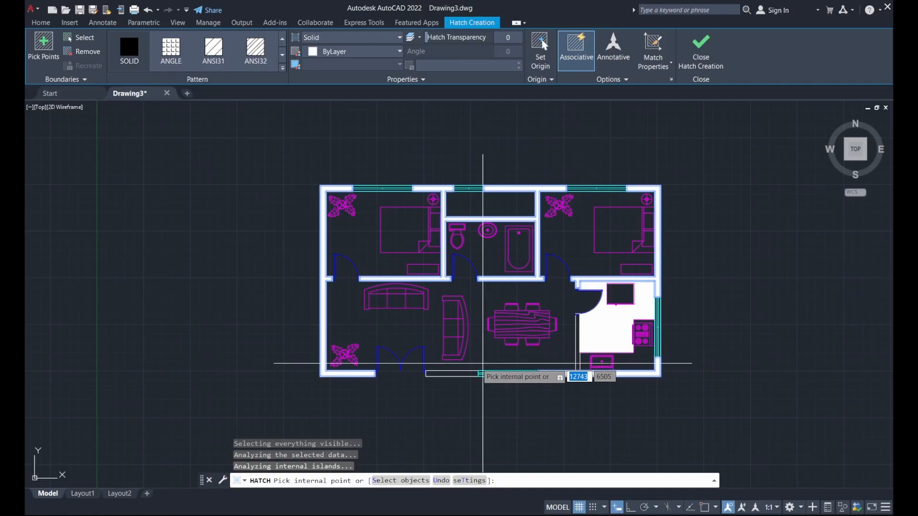
left_click(460, 373)
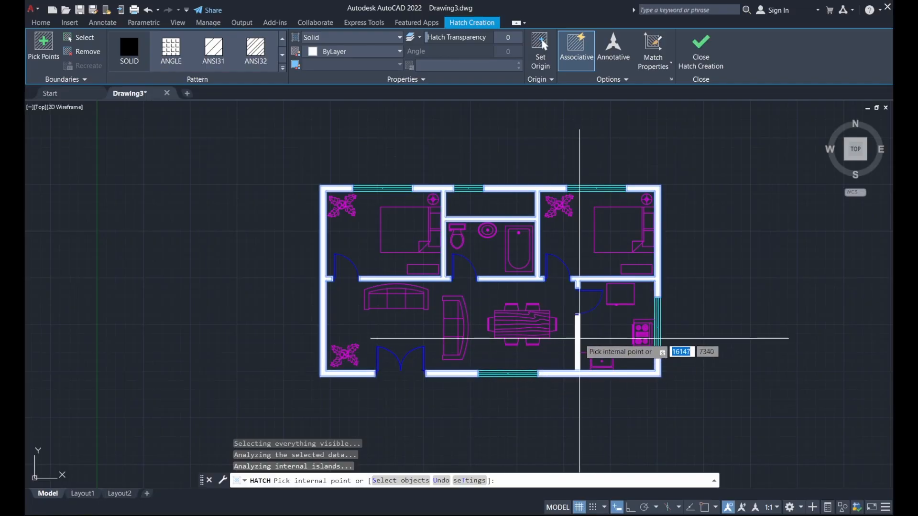
scroll(579, 338, "up", 2)
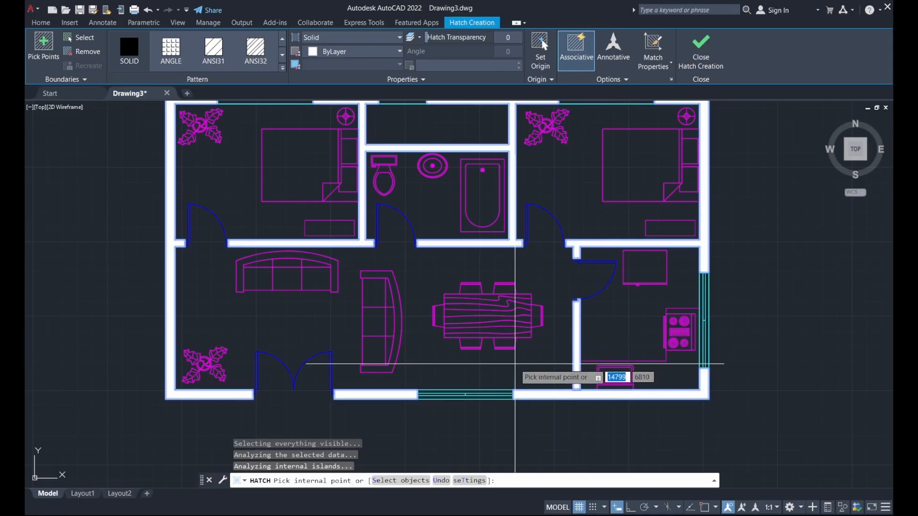
scroll(535, 326, "down", 2)
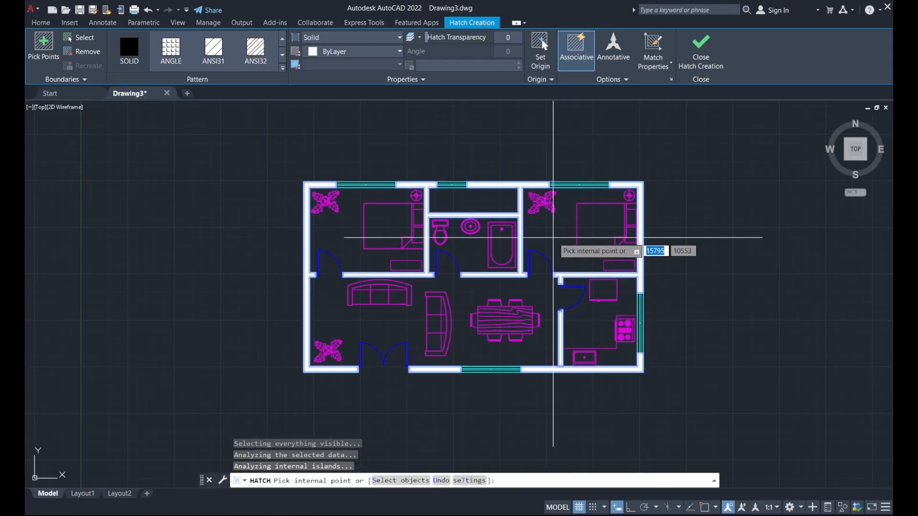
left_click(706, 50)
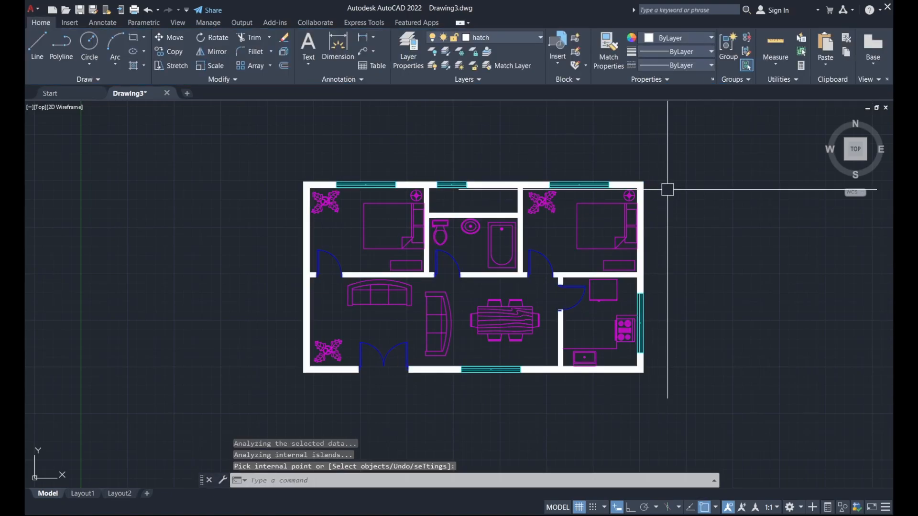
Pick text in the Layers dropdown as the current layer and expand the Annotation panel.
middle_click_drag(669, 168, 642, 187)
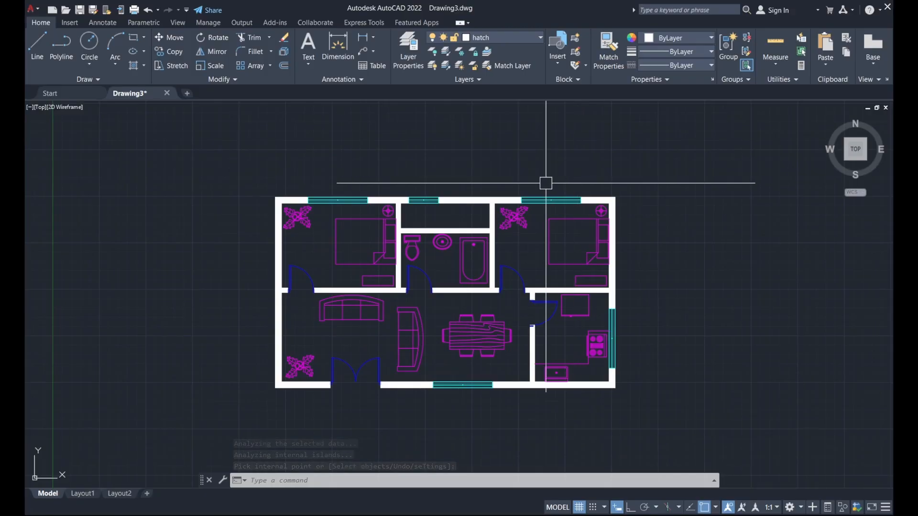
middle_click_drag(378, 169, 509, 169)
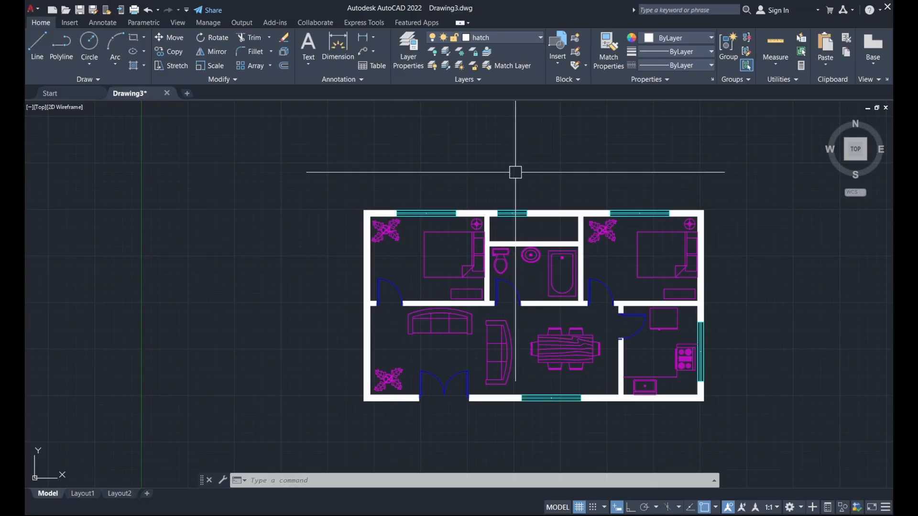
left_click(497, 37)
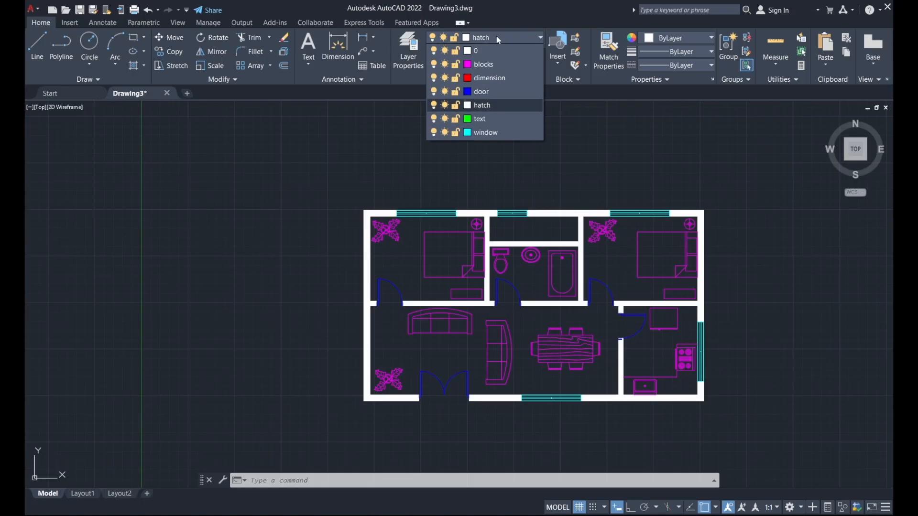
left_click(490, 118)
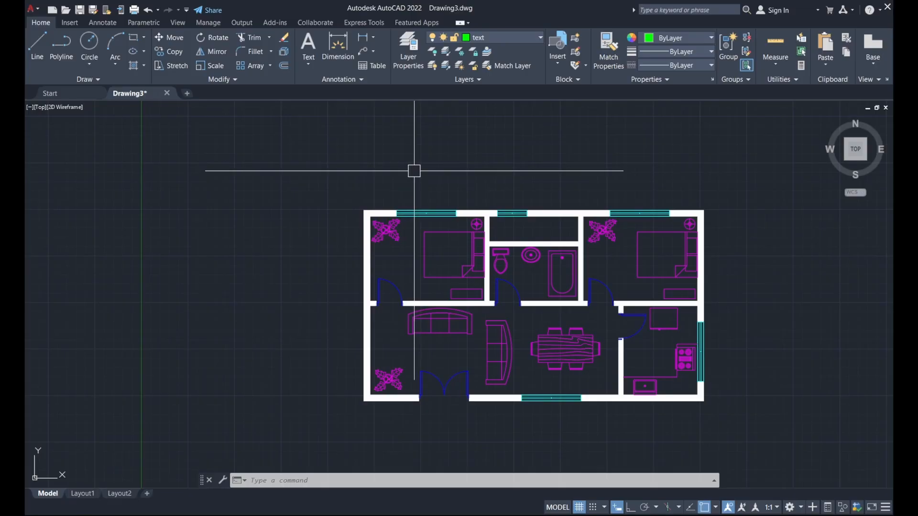
left_click(363, 79)
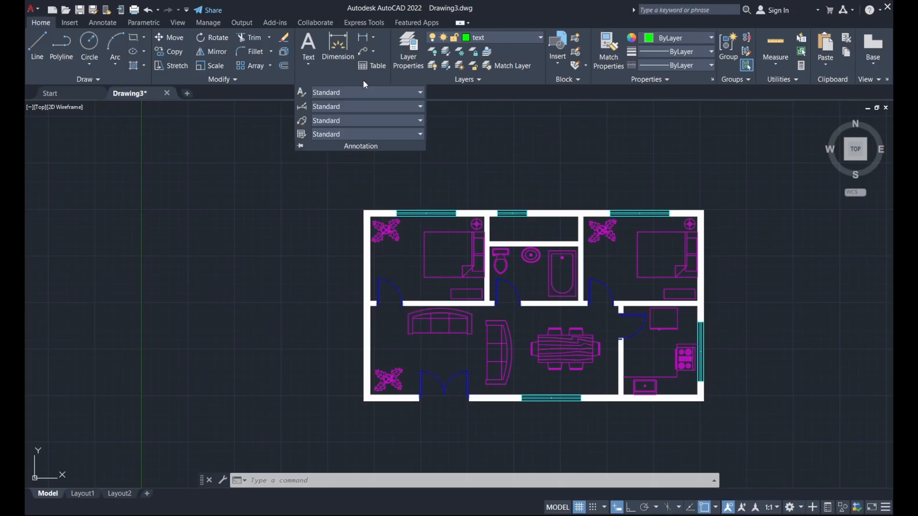
In the Text Style dialog, switch the Standard style's font to simplex.shx and apply it.
left_click(305, 91)
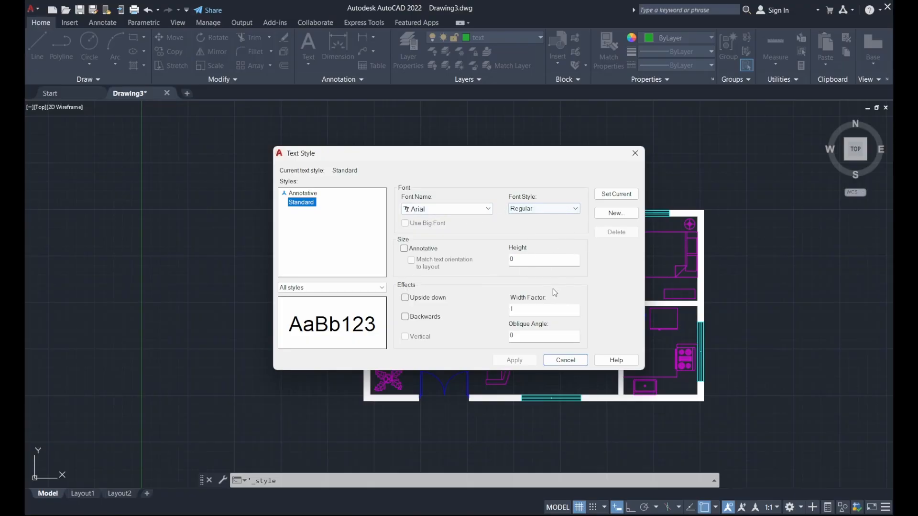
left_click(433, 211)
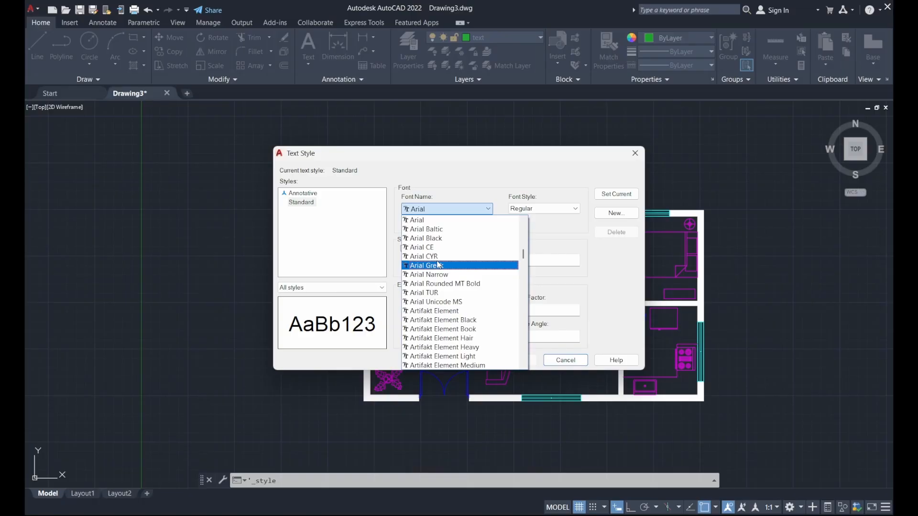
type("si")
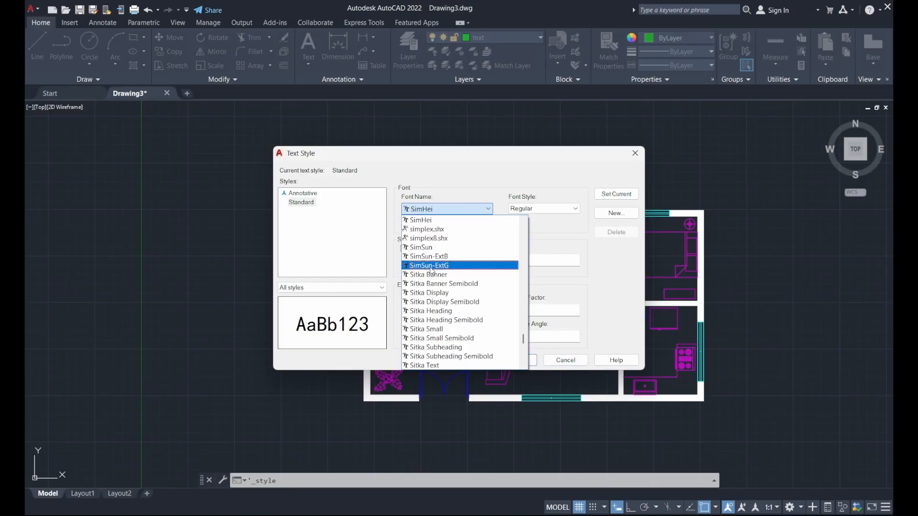
left_click(422, 229)
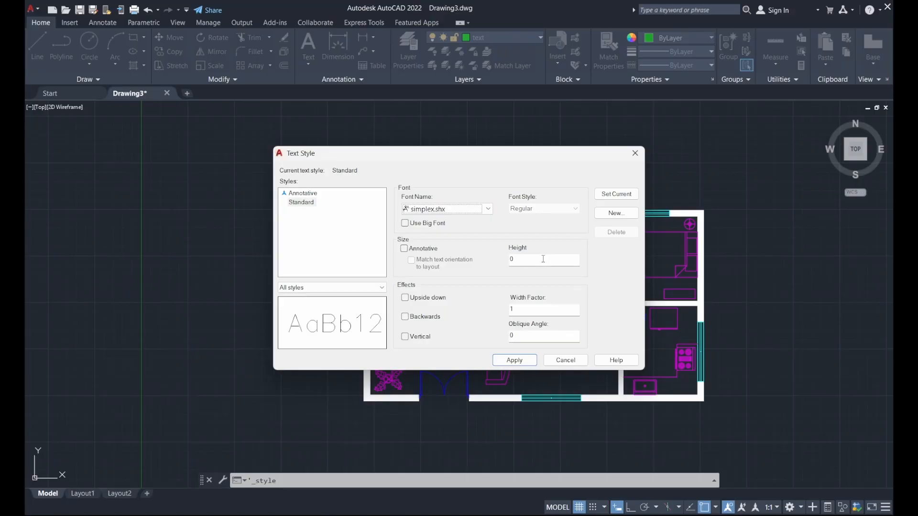
left_click(530, 365)
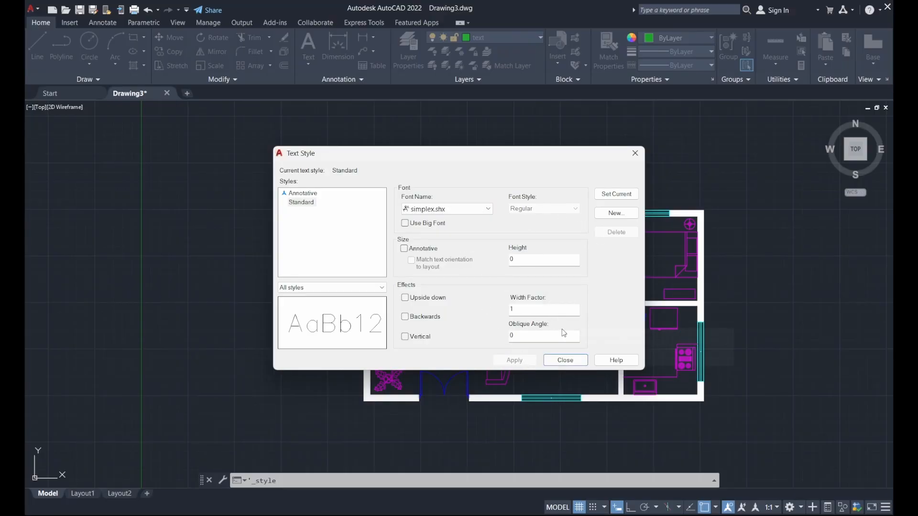
left_click(565, 361)
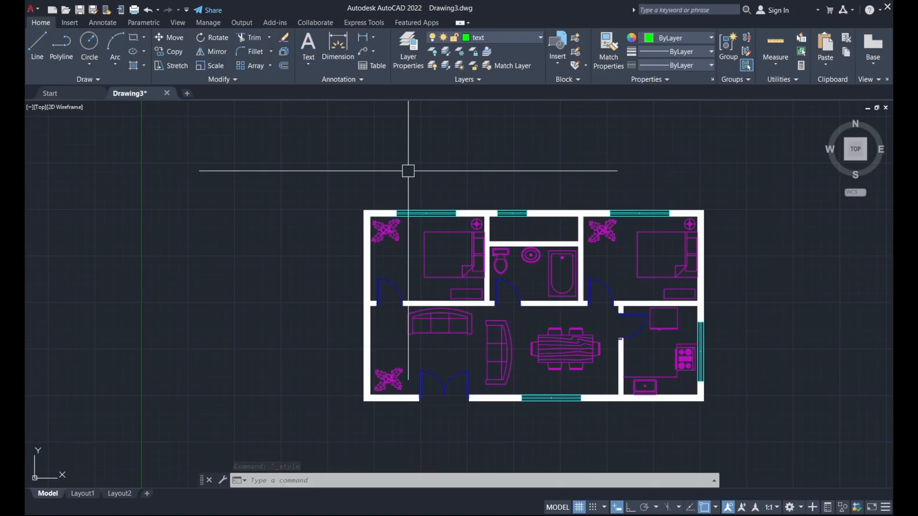
Write an MTEXT label reading 'bedroom' in a box inside the upper-left bedroom.
type("MT")
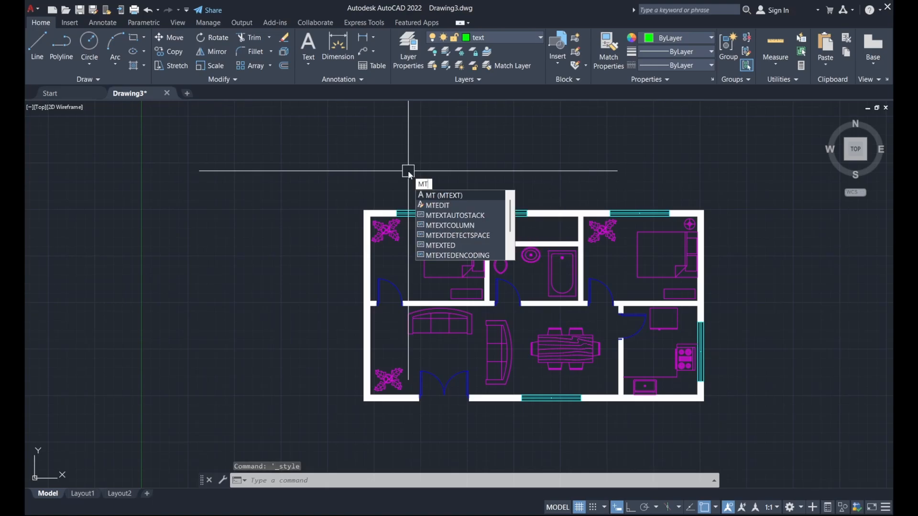
key("Return")
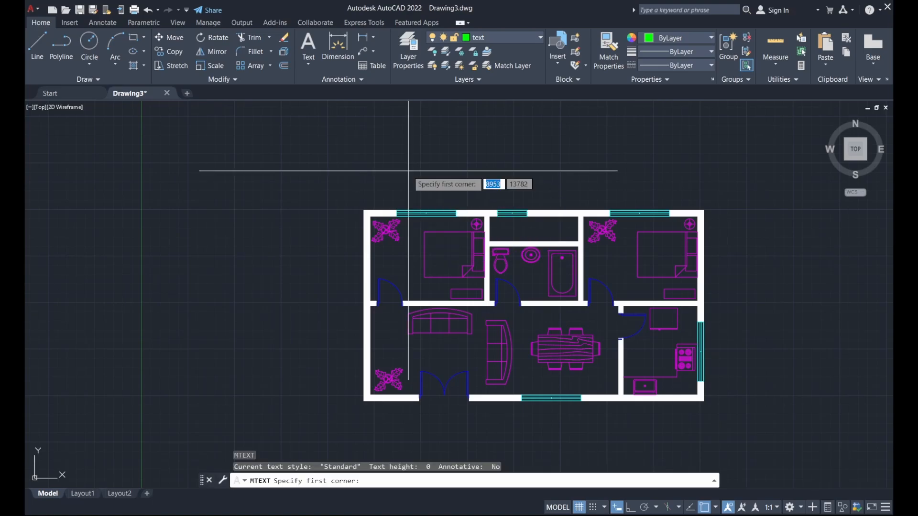
scroll(394, 263, "up", 2)
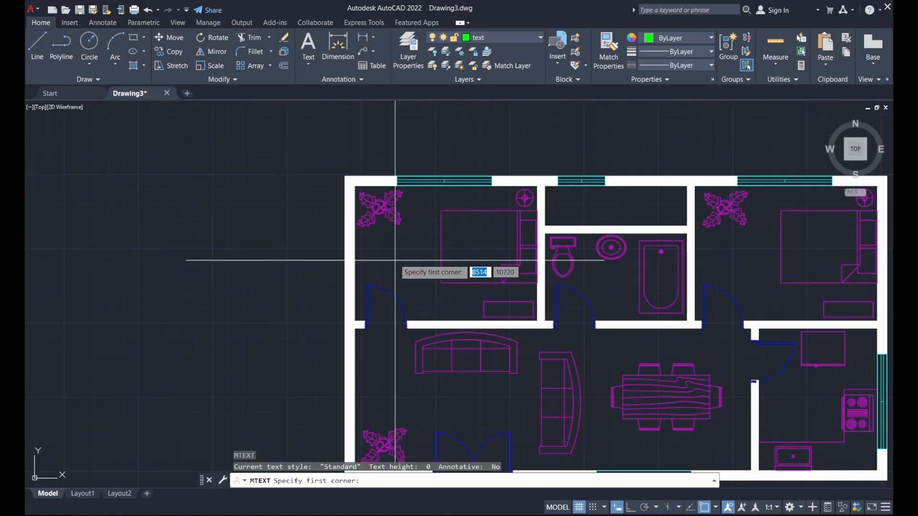
left_click(377, 241)
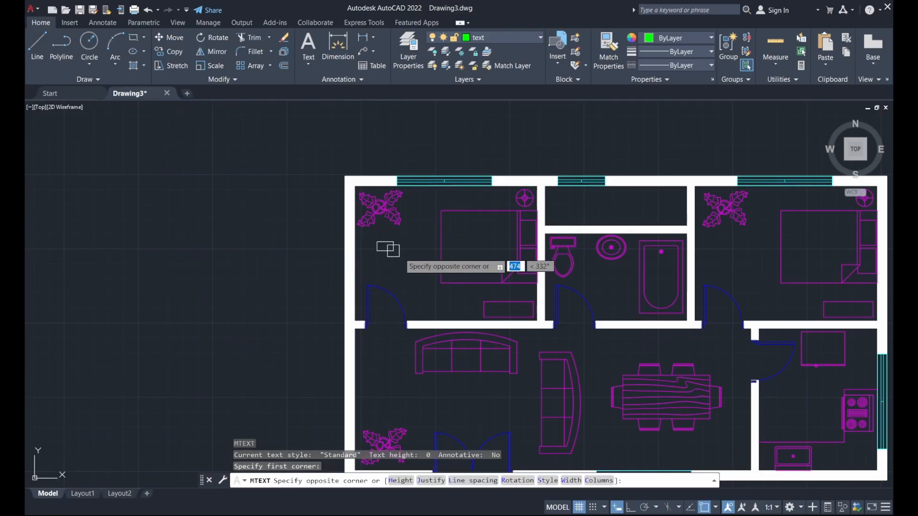
left_click(491, 274)
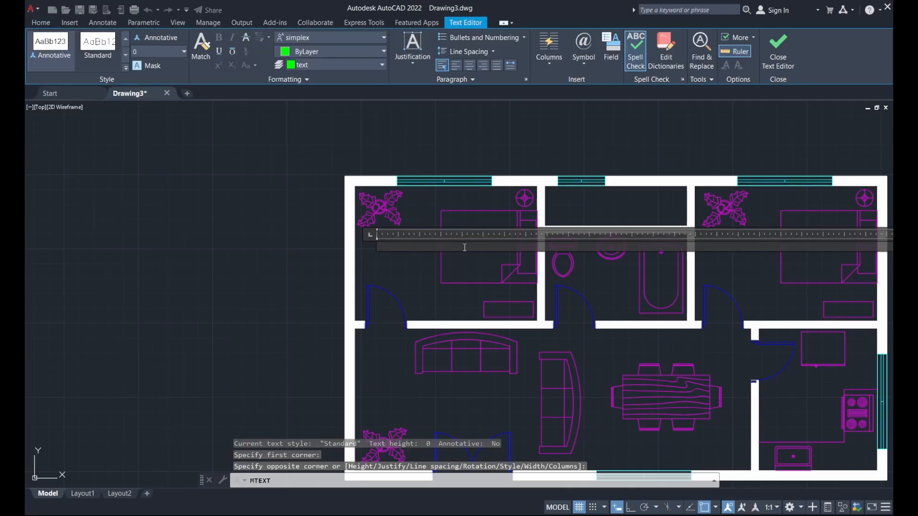
type("bedroom")
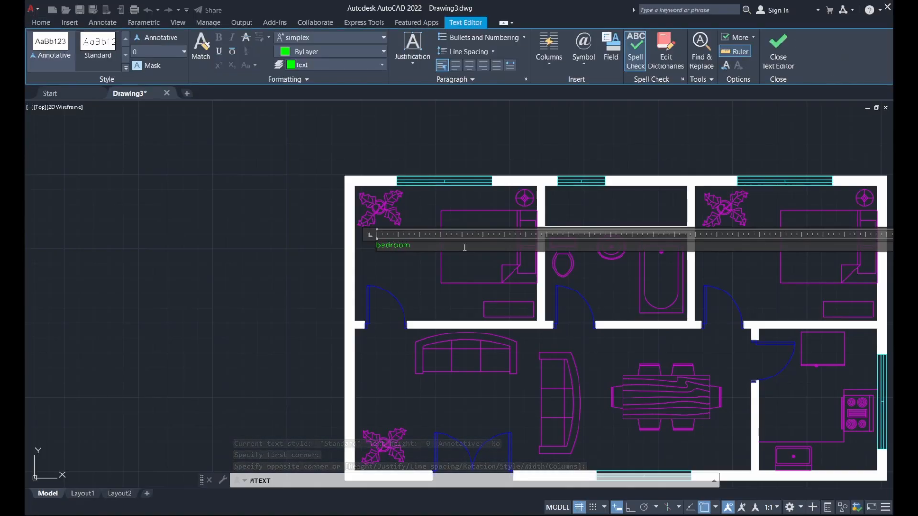
scroll(465, 247, "up", 2)
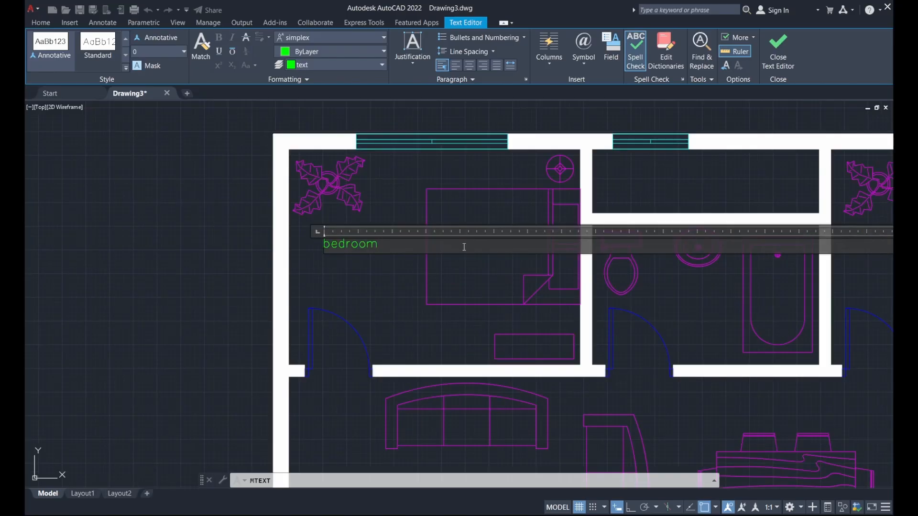
left_click(406, 275)
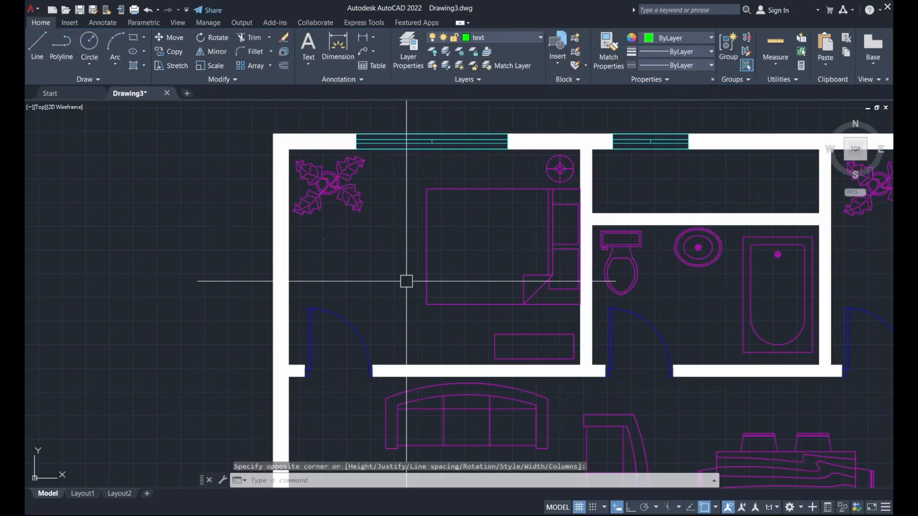
Change the bedroom label's text height to 250.
left_click(337, 256)
left_click(318, 230)
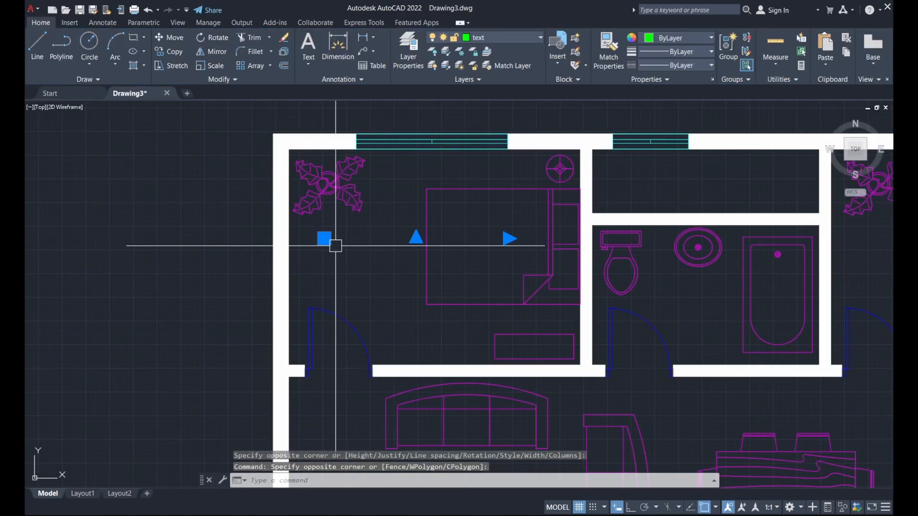
scroll(316, 241, "up", 6)
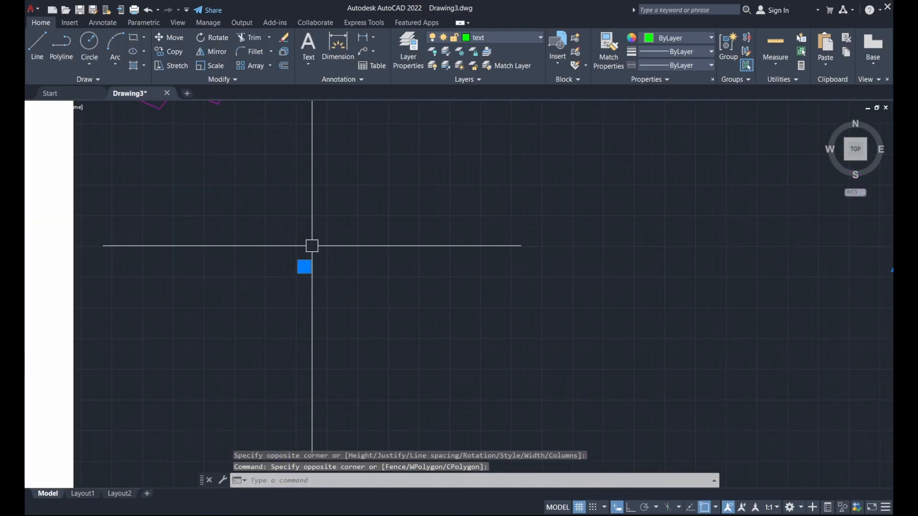
scroll(356, 230, "up", 8)
scroll(394, 264, "down", 10)
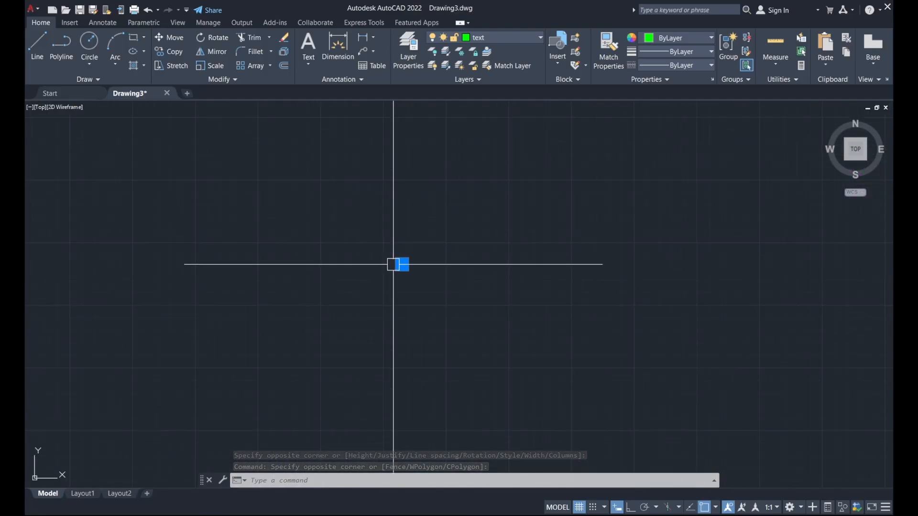
scroll(404, 287, "down", 5)
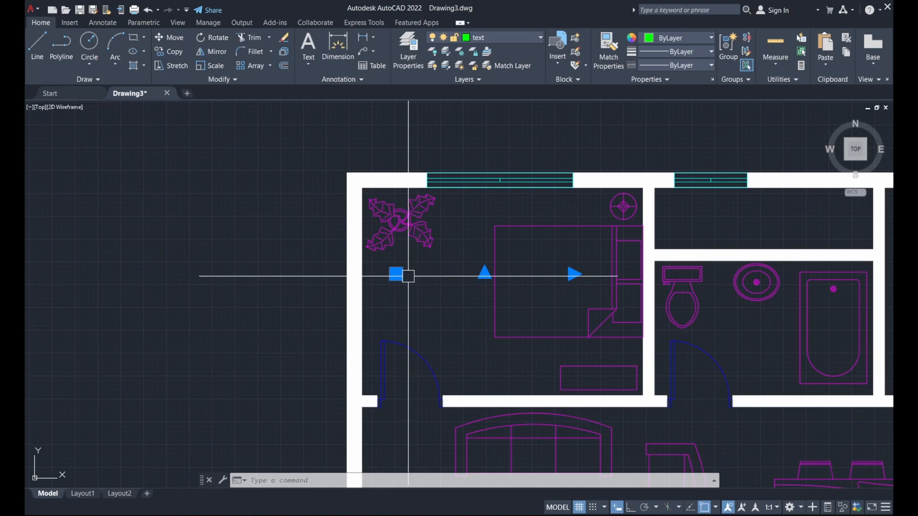
scroll(399, 275, "up", 5)
scroll(348, 251, "up", 6)
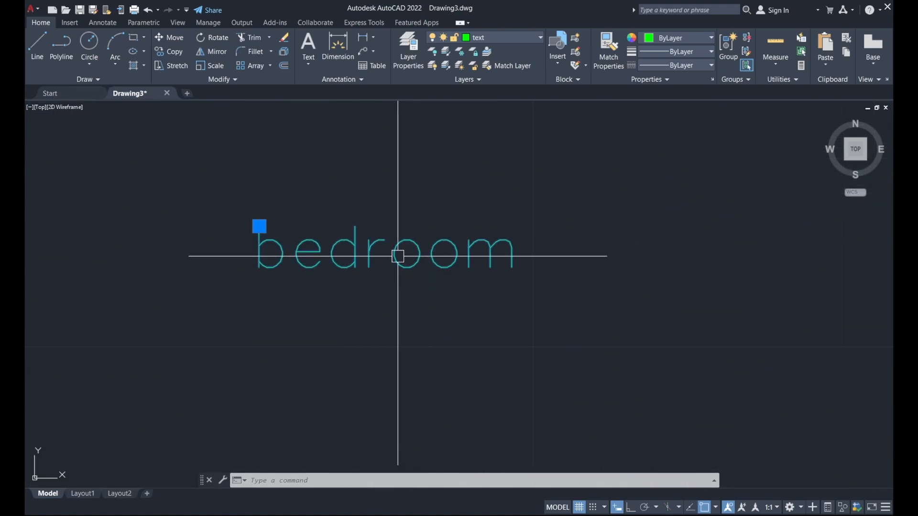
double_click(349, 250)
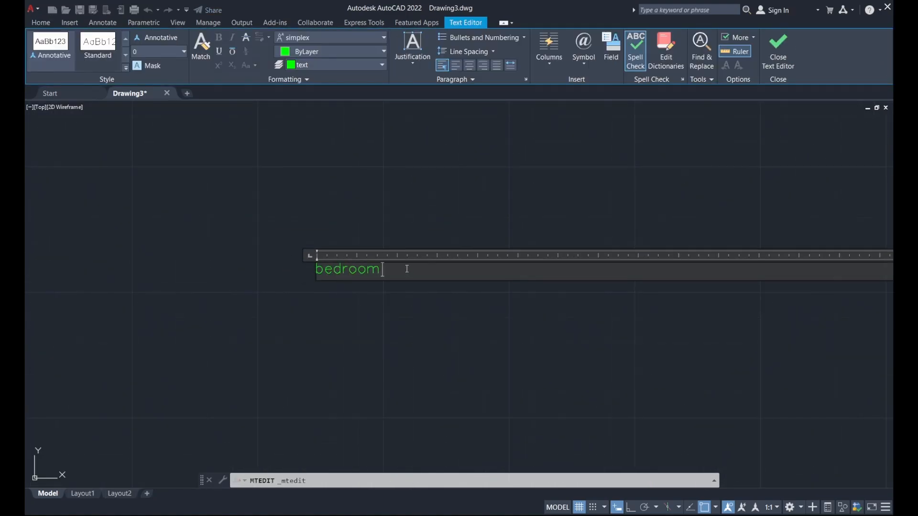
left_click_drag(407, 269, 165, 267)
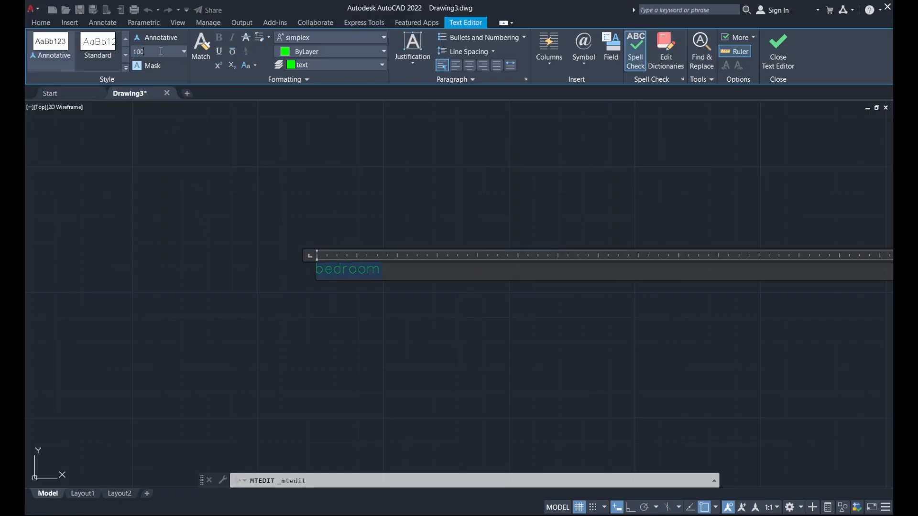
key("Return")
scroll(303, 284, "down", 6)
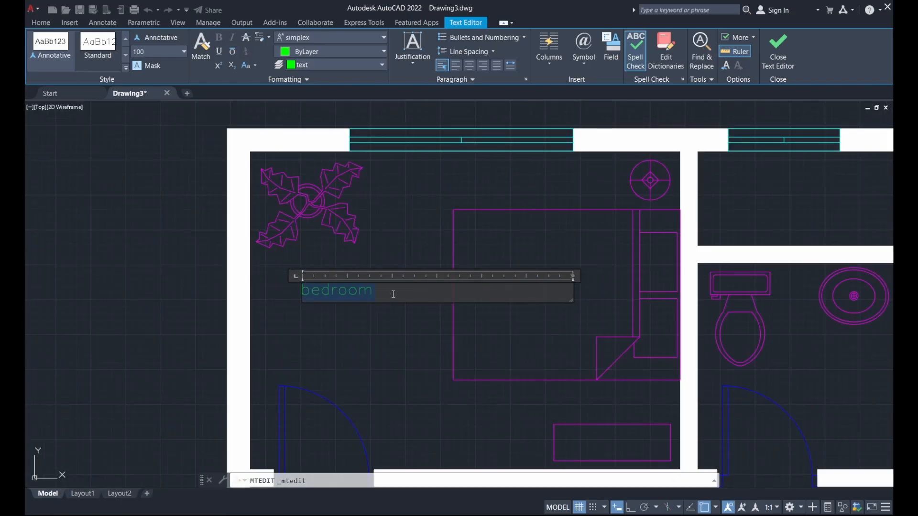
scroll(394, 295, "down", 2)
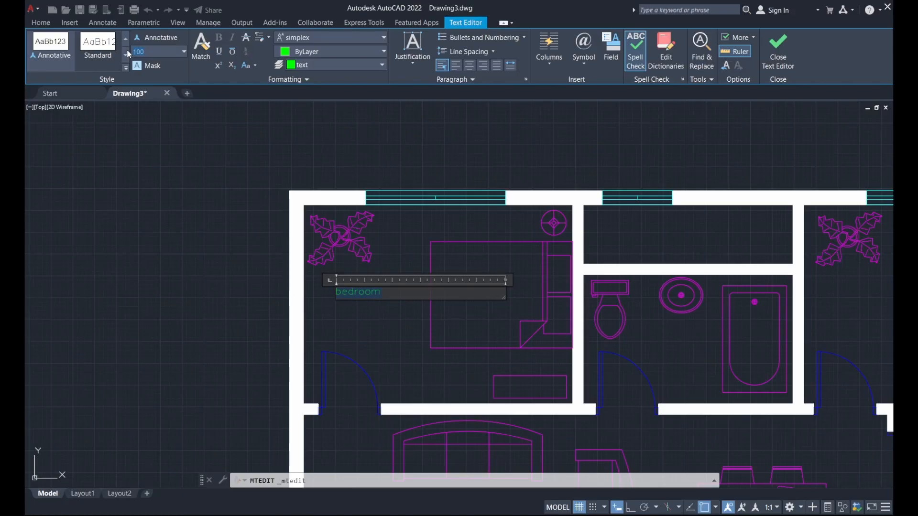
type("250")
key("Return")
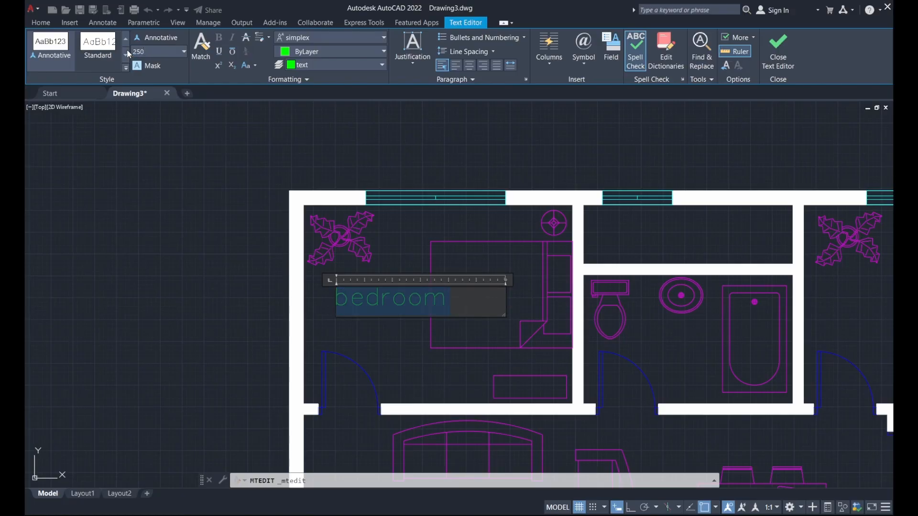
left_click(466, 300)
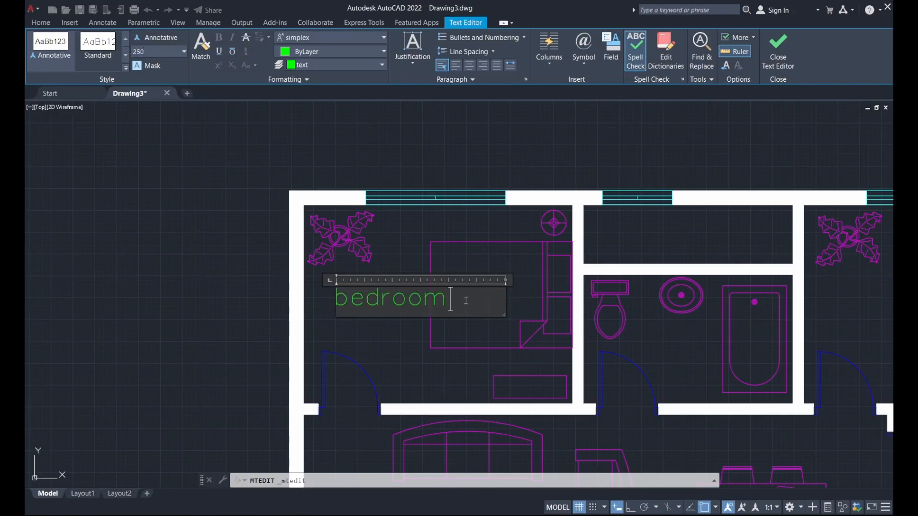
left_click(471, 330)
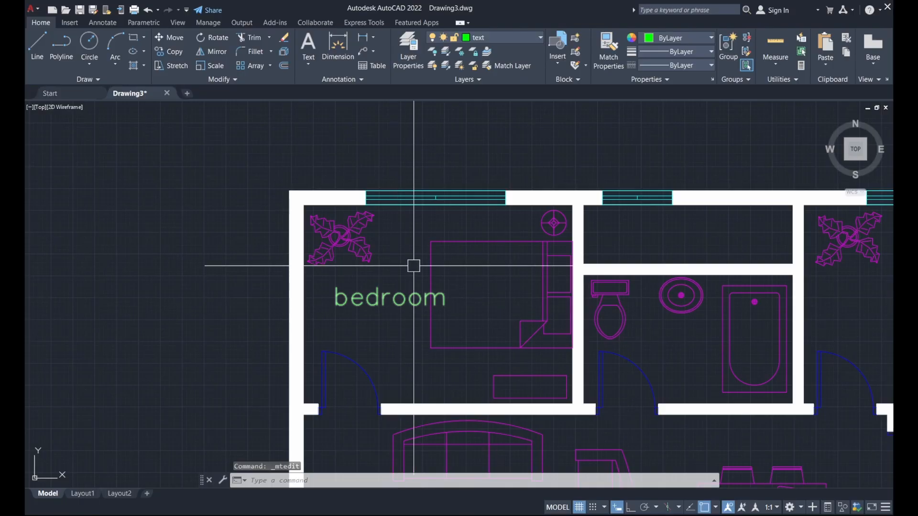
Select the bedroom label and start Copy from a base point on it.
middle_click_drag(412, 262, 376, 292)
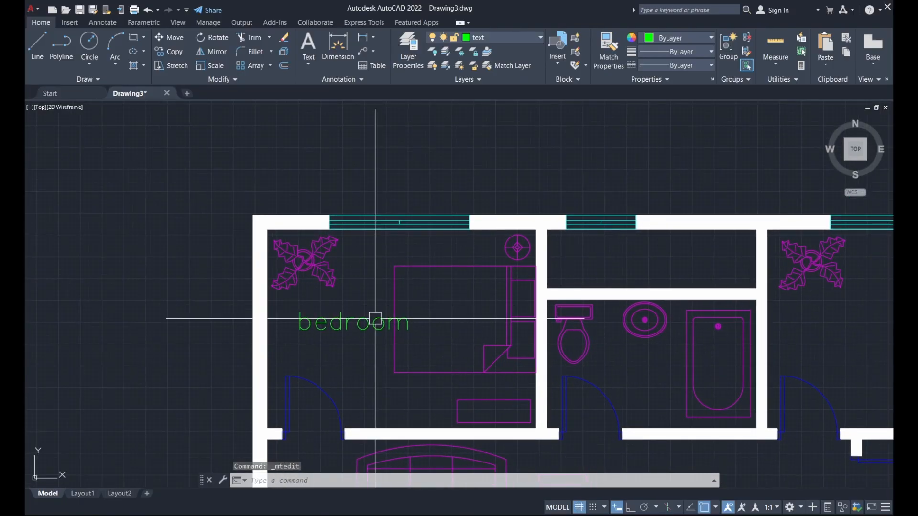
left_click(375, 320)
scroll(362, 284, "down", 2)
middle_click_drag(365, 286, 349, 237)
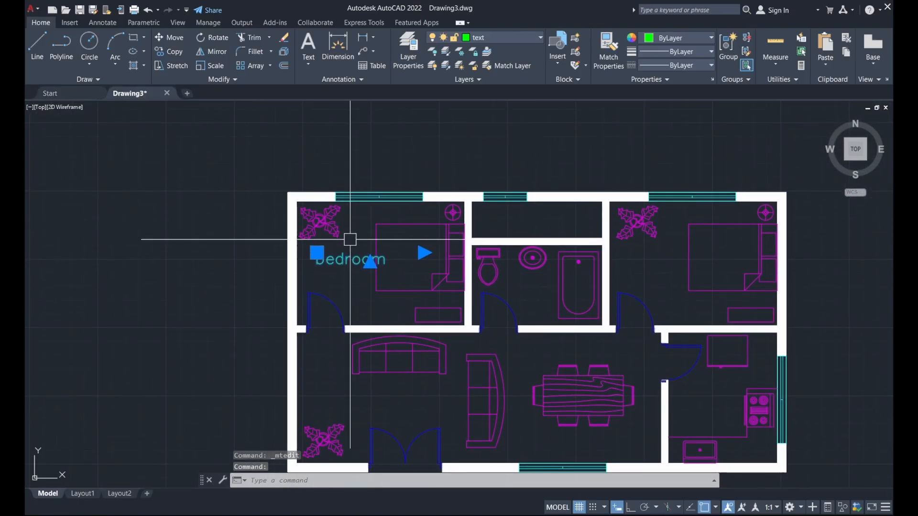
left_click(165, 50)
scroll(354, 289, "up", 2)
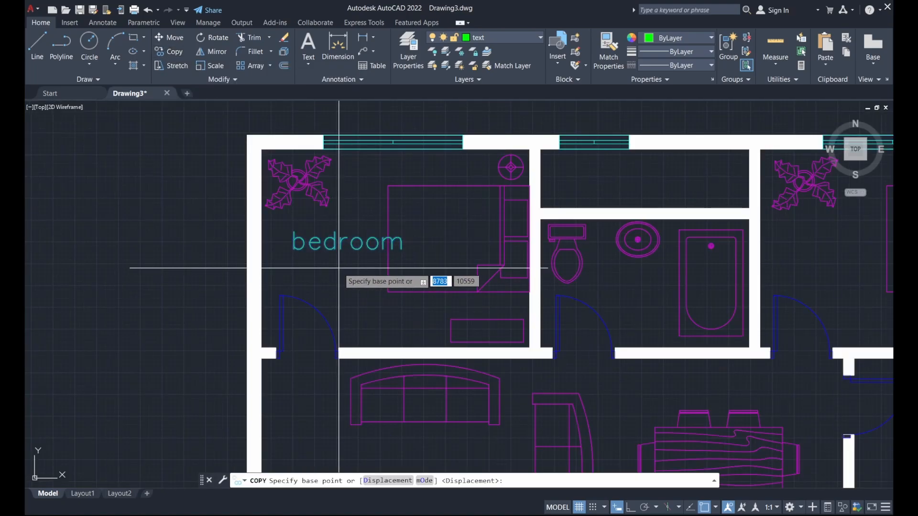
left_click(339, 268)
Drop label copies in the bathroom, right bedroom, kitchen, dining and living areas.
middle_click_drag(454, 263, 268, 228)
scroll(449, 270, "up", 2)
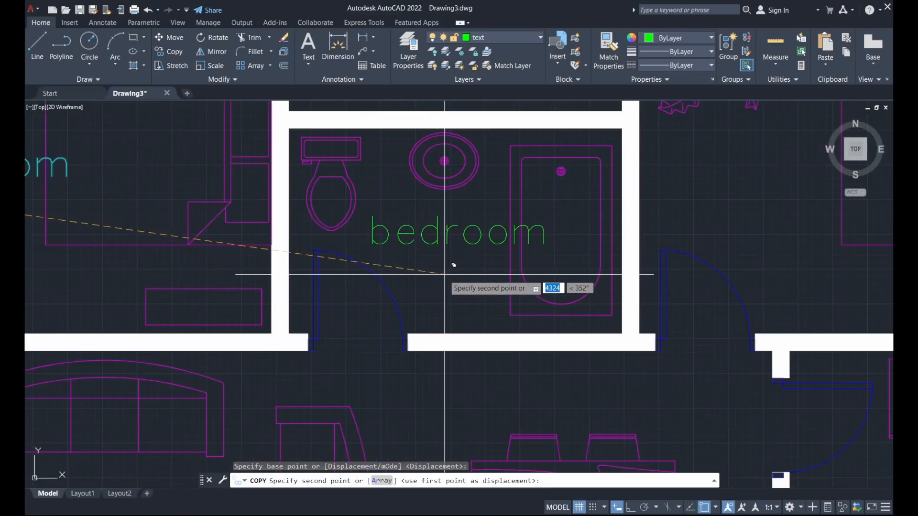
scroll(431, 249, "down", 3)
scroll(435, 205, "up", 3)
left_click(437, 199)
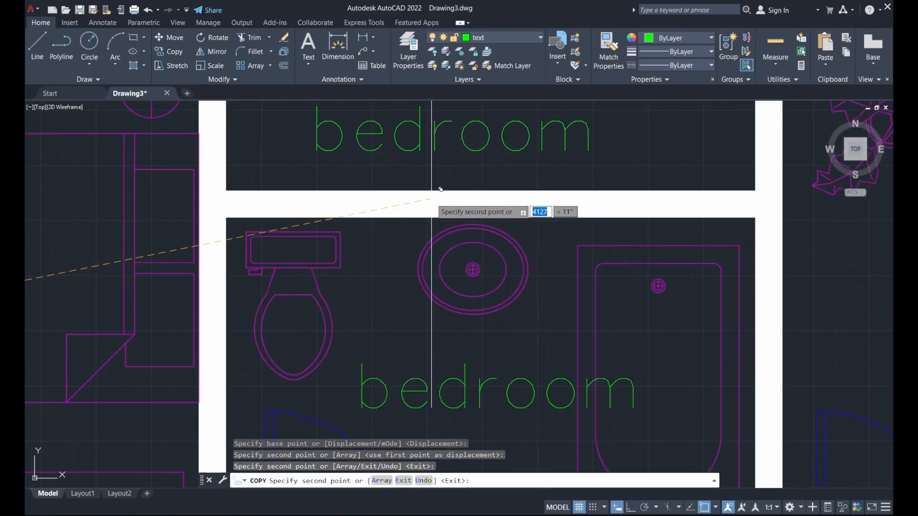
scroll(438, 215, "down", 4)
scroll(515, 261, "up", 3)
left_click(550, 240)
scroll(528, 199, "down", 3)
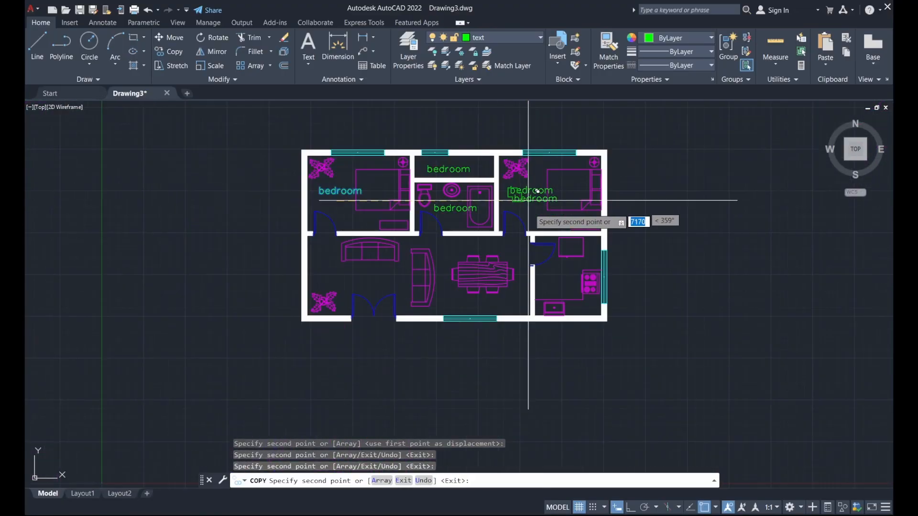
scroll(556, 286, "up", 3)
left_click(570, 286)
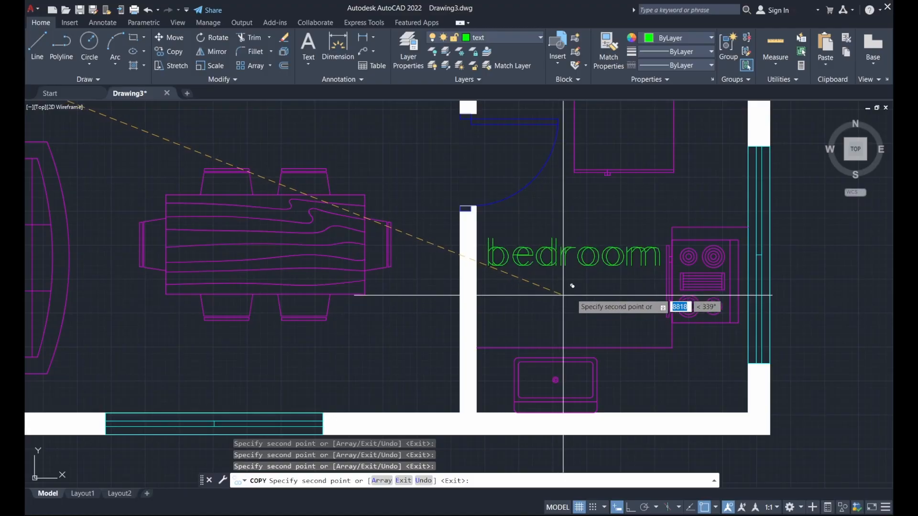
scroll(526, 268, "down", 4)
scroll(516, 254, "up", 4)
left_click(420, 263)
scroll(421, 263, "down", 3)
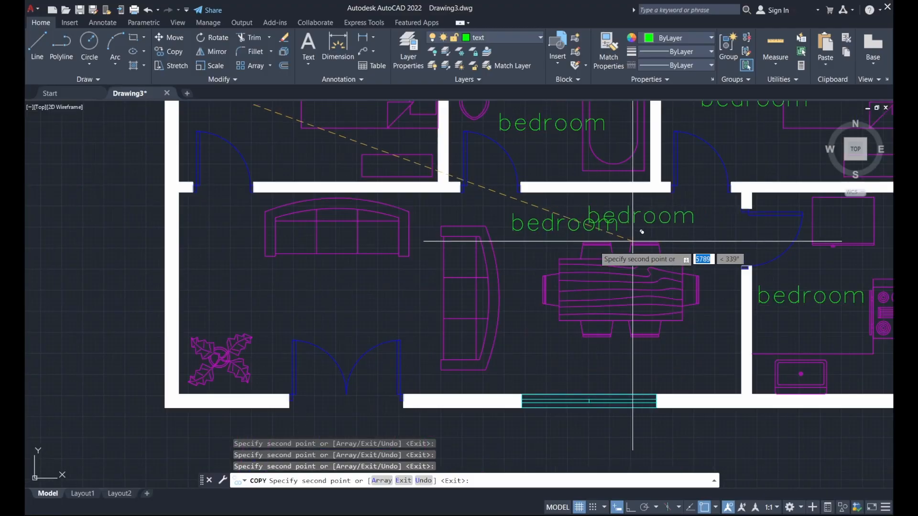
left_click(308, 306)
scroll(335, 308, "down", 4)
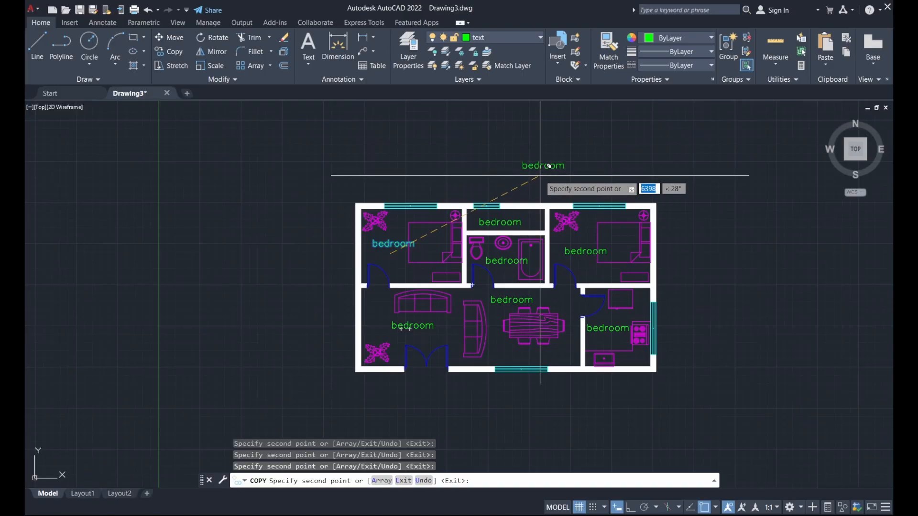
key("Escape")
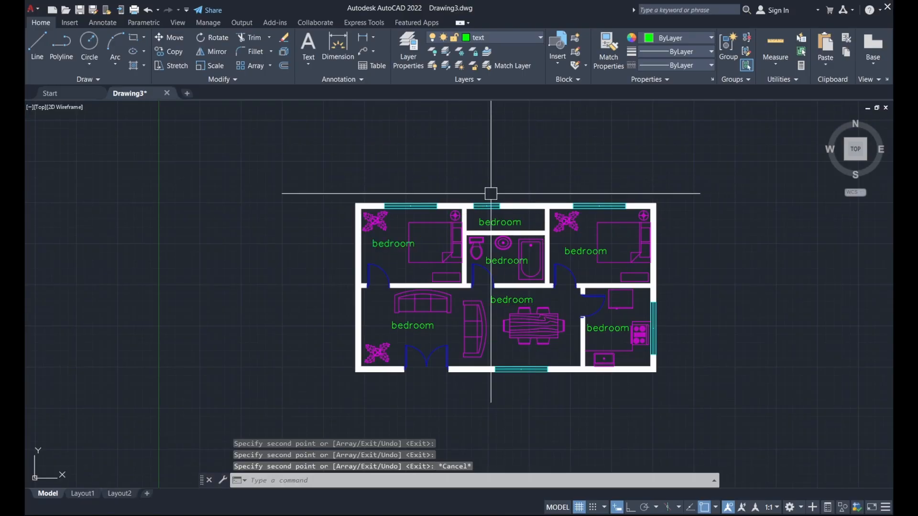
Rename the two bedroom labels to bedroom1 and bedroom2.
scroll(408, 249, "up", 2)
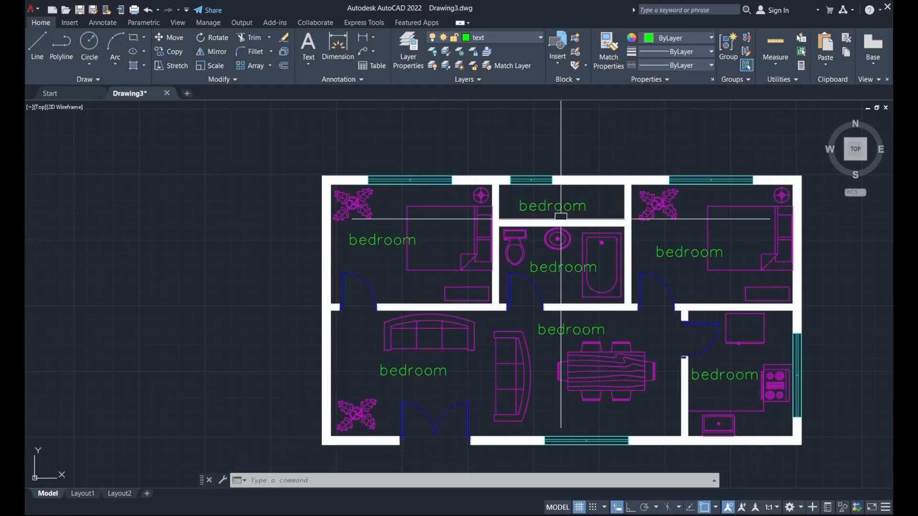
double_click(386, 243)
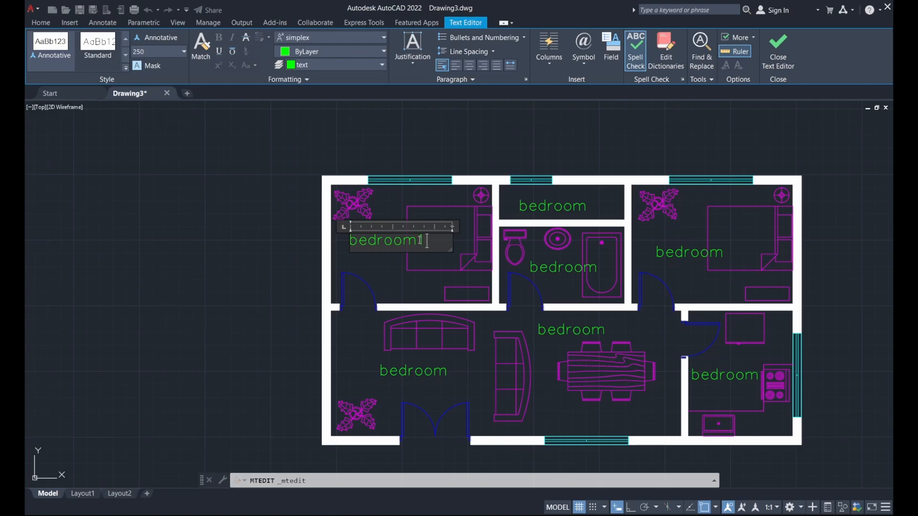
type("1")
left_click(440, 199)
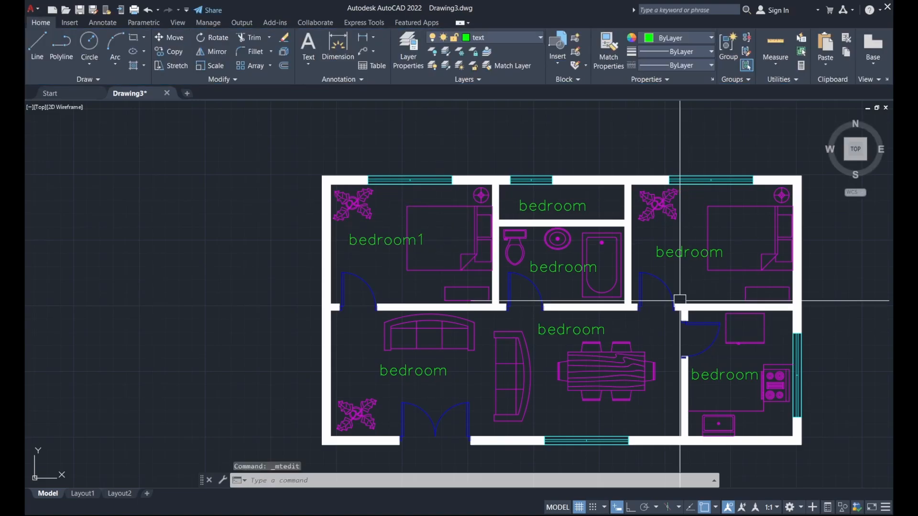
left_click(692, 255)
double_click(692, 255)
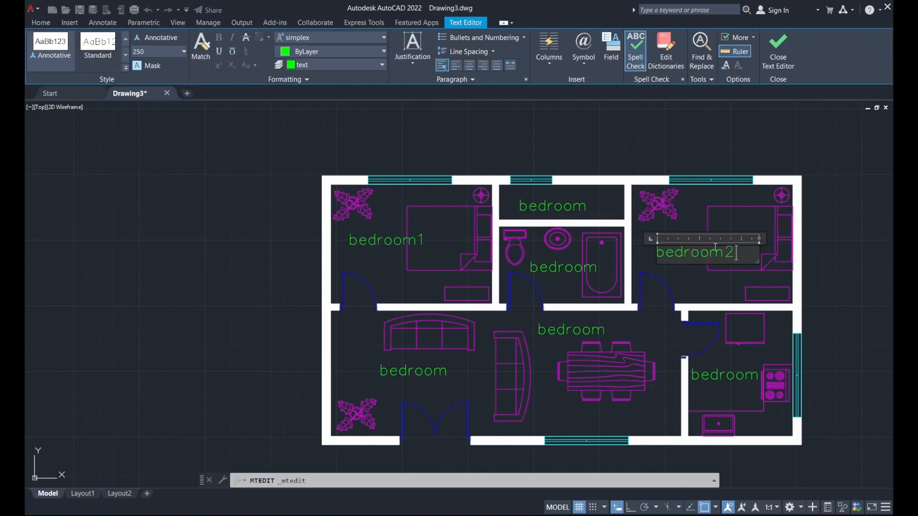
left_click(732, 211)
Rename the kitchen, dining and living room labels to kitchen, dining and living.
middle_click_drag(737, 364, 580, 291)
double_click(582, 300)
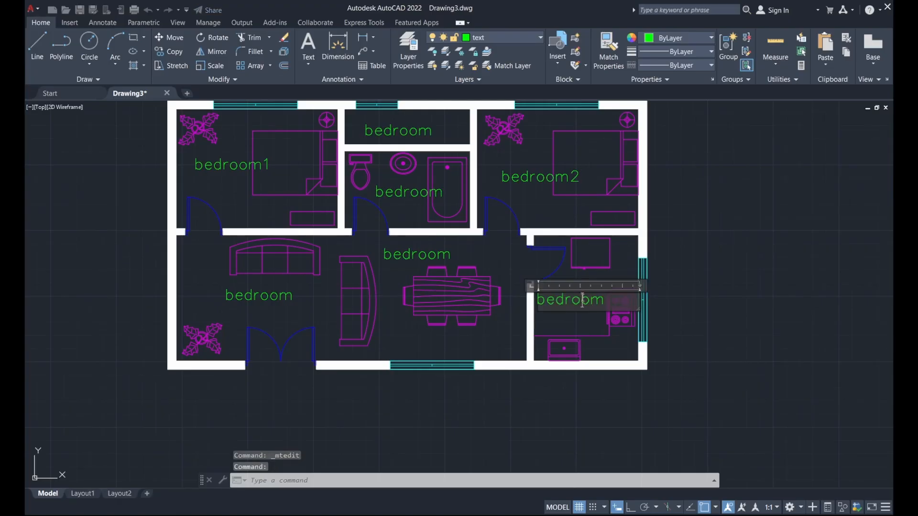
type("kitchen")
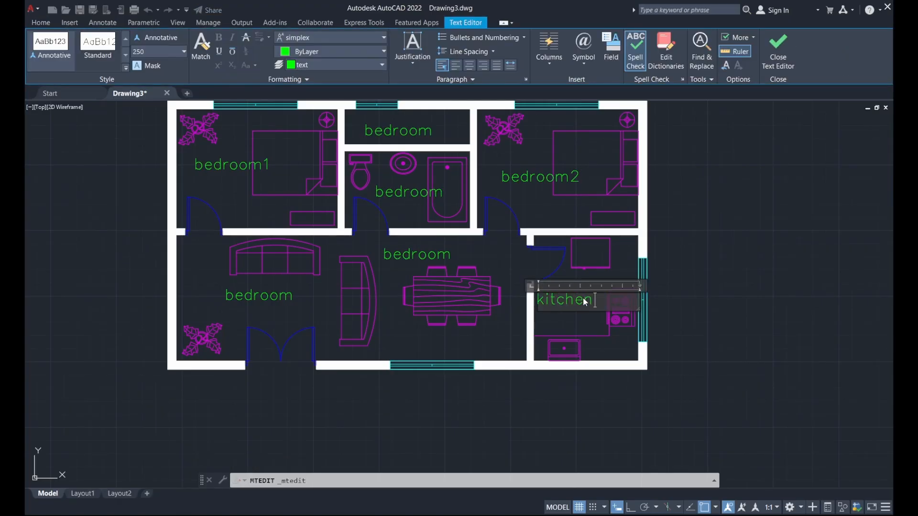
left_click(554, 318)
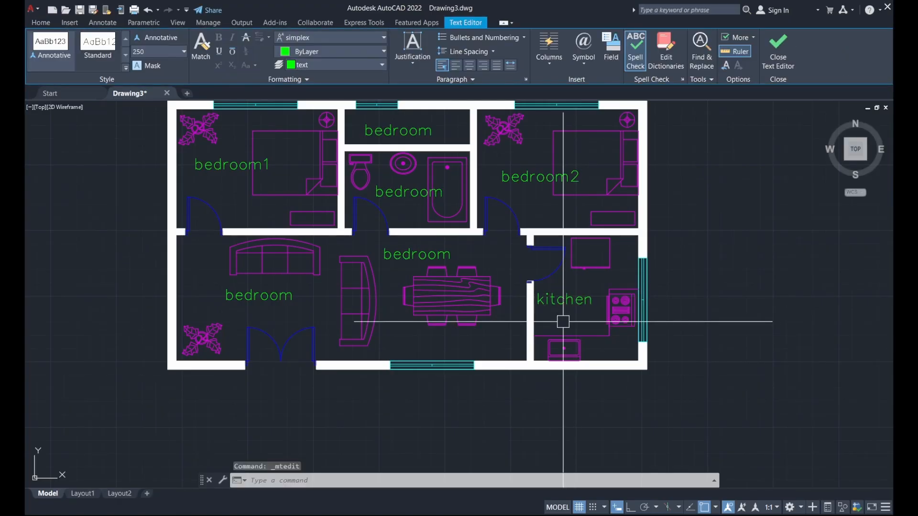
left_click(416, 255)
double_click(416, 256)
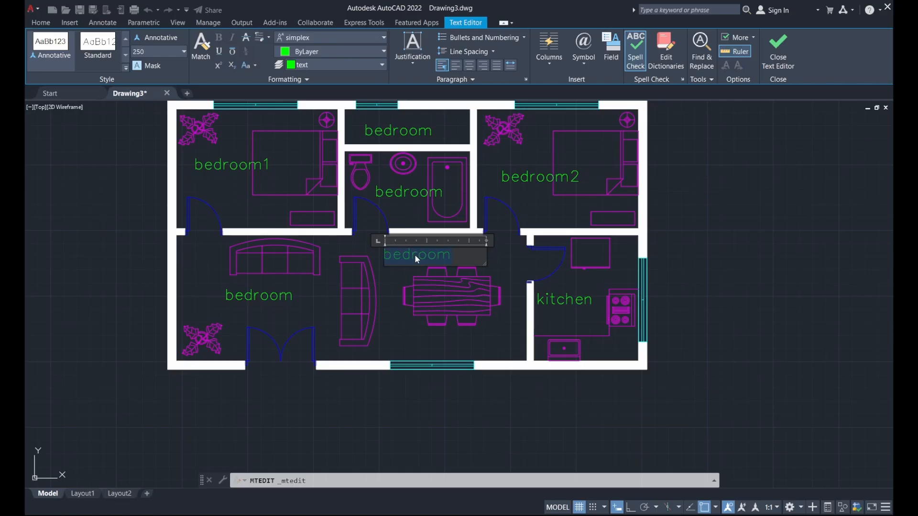
type("dining")
left_click(389, 319)
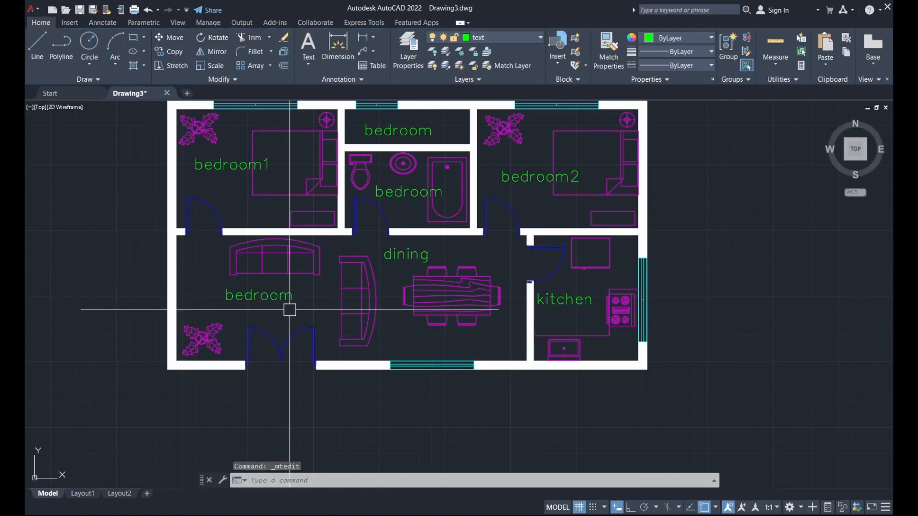
double_click(250, 297)
type("living")
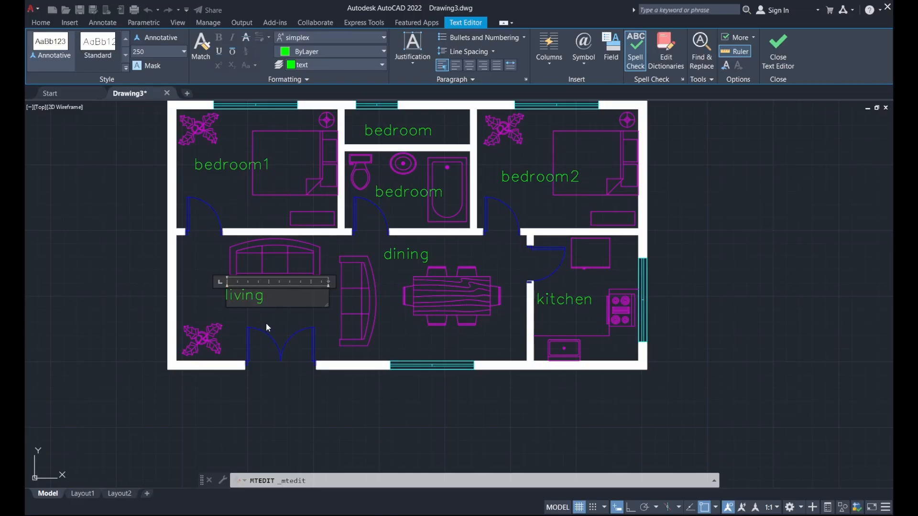
left_click(266, 328)
Rename the small top room's label to air vent and the bathroom's label to bathroom.
middle_click_drag(410, 215, 427, 321)
left_click(420, 236)
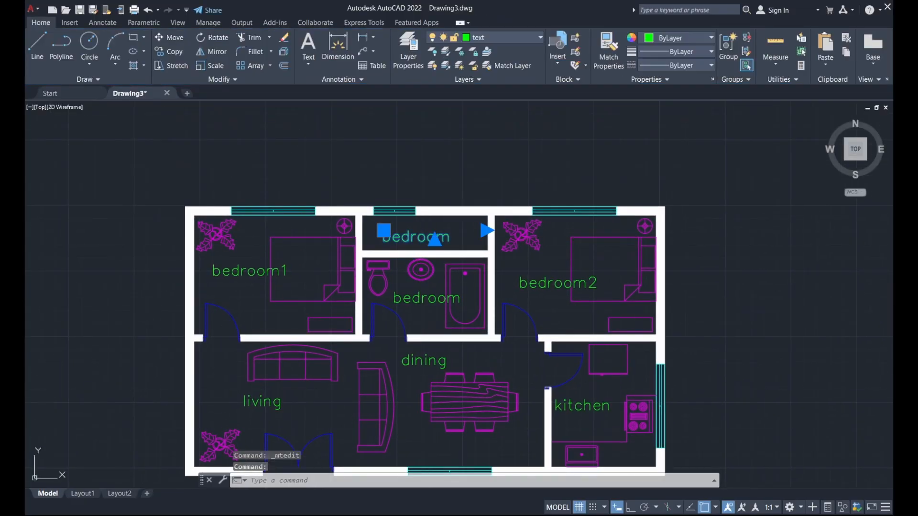
double_click(419, 236)
type("air")
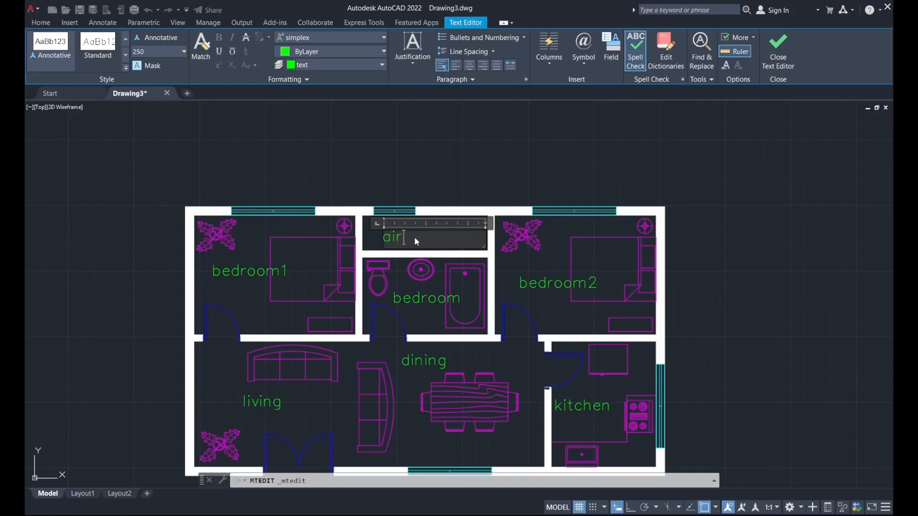
type(" vent")
left_click(404, 167)
double_click(429, 300)
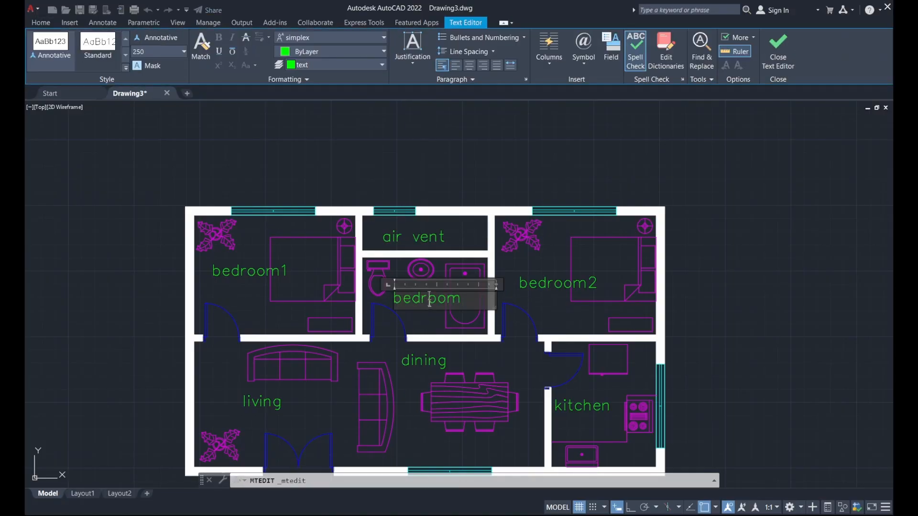
double_click(429, 300)
type("t")
type("oi")
key("BackSpace")
key("BackSpace")
key("BackSpace")
type("bathr")
left_click(416, 204)
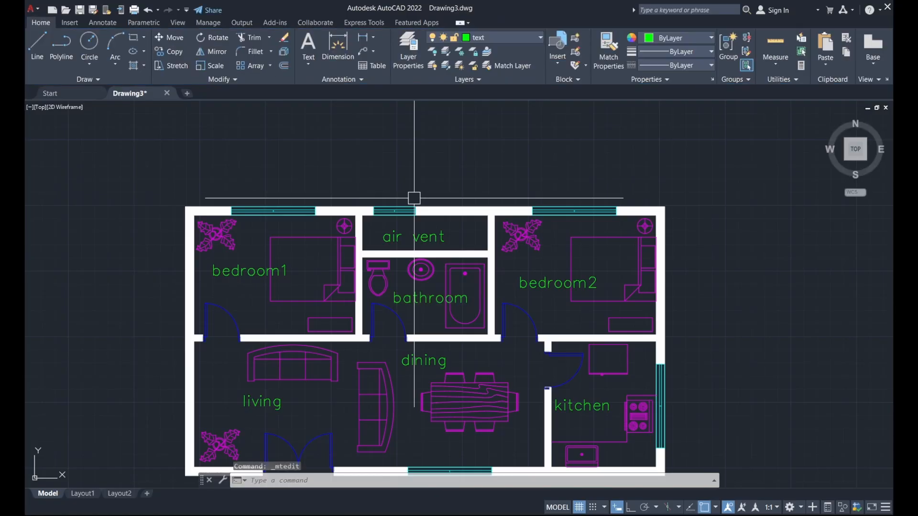
scroll(414, 199, "down", 2)
Rotate the living label about its start point to vertical, with Ortho on.
middle_click_drag(448, 176, 471, 198)
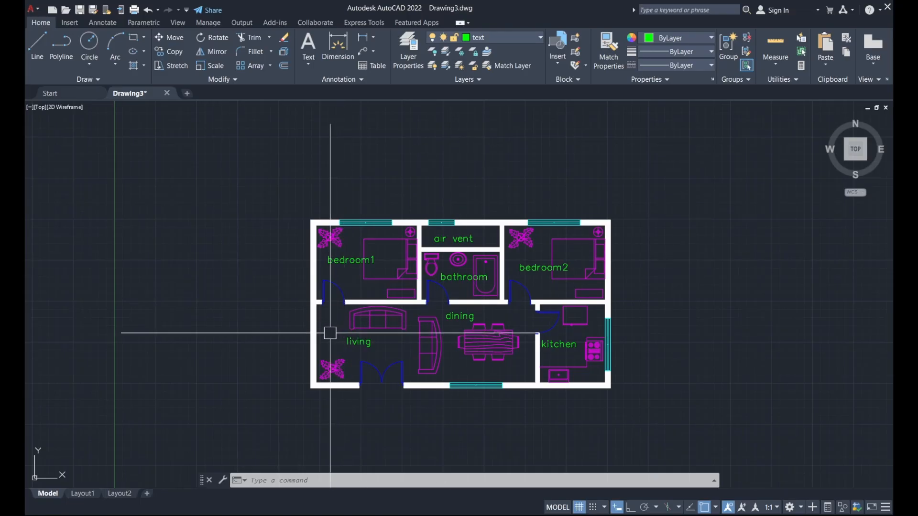
scroll(330, 331, "up", 2)
left_click(362, 343)
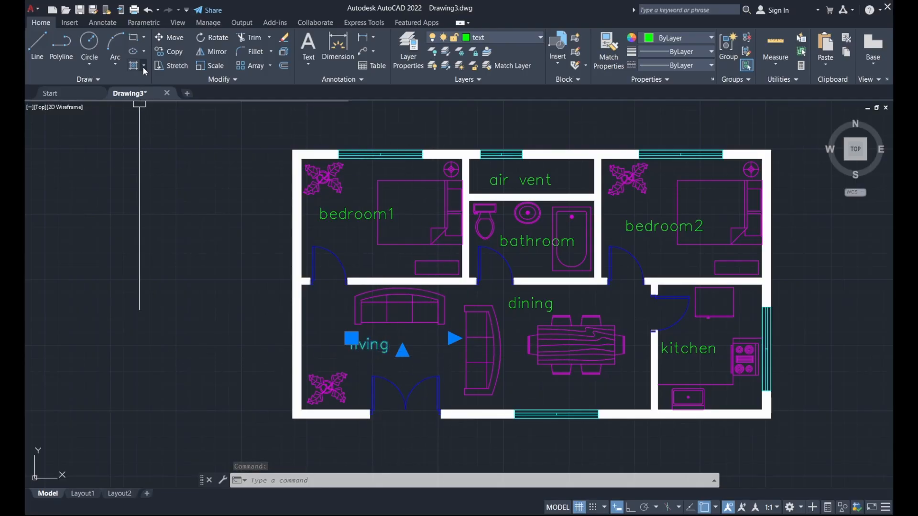
left_click(215, 38)
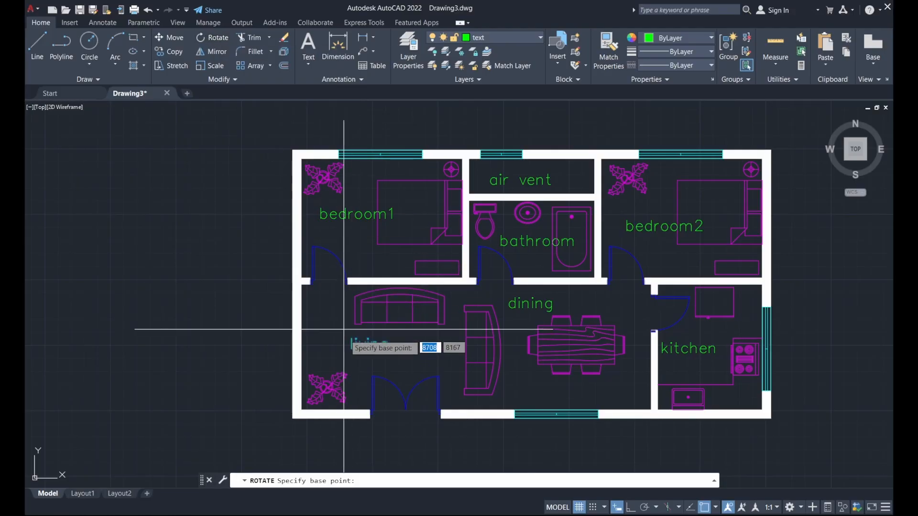
left_click(346, 355)
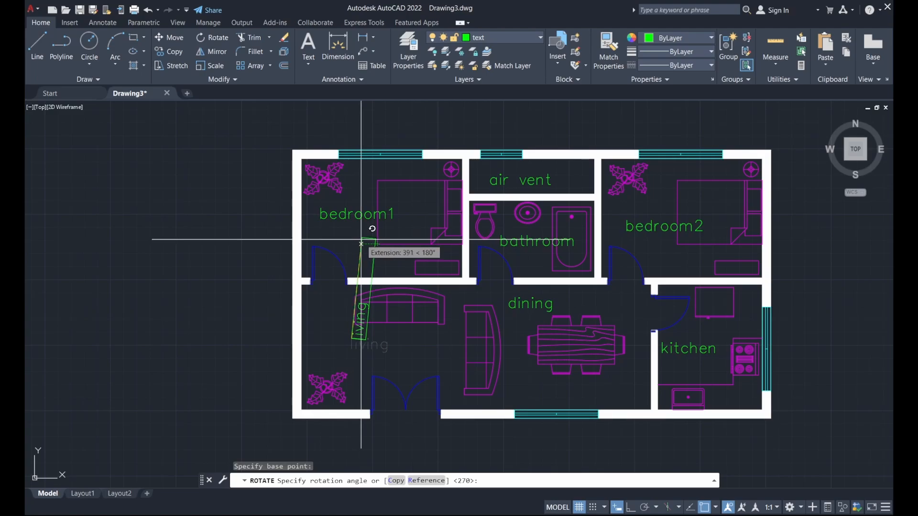
left_click(631, 508)
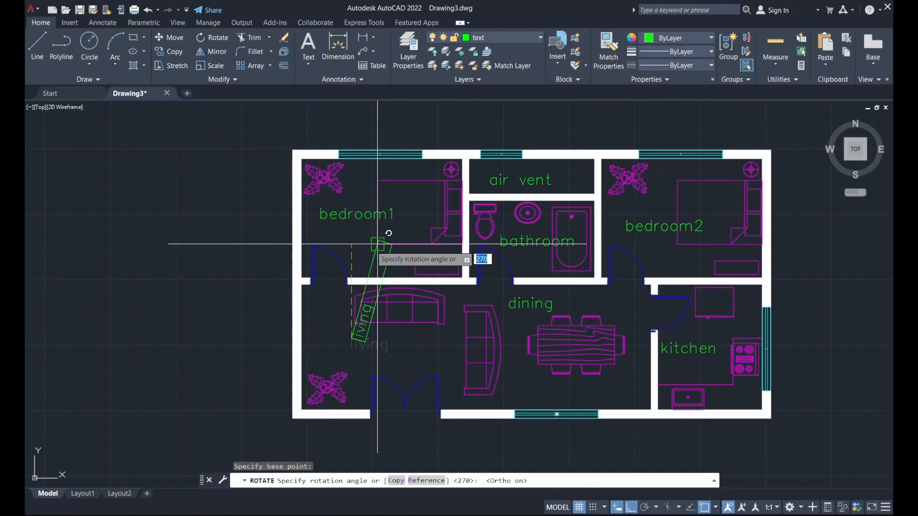
left_click(374, 324)
left_click(359, 327)
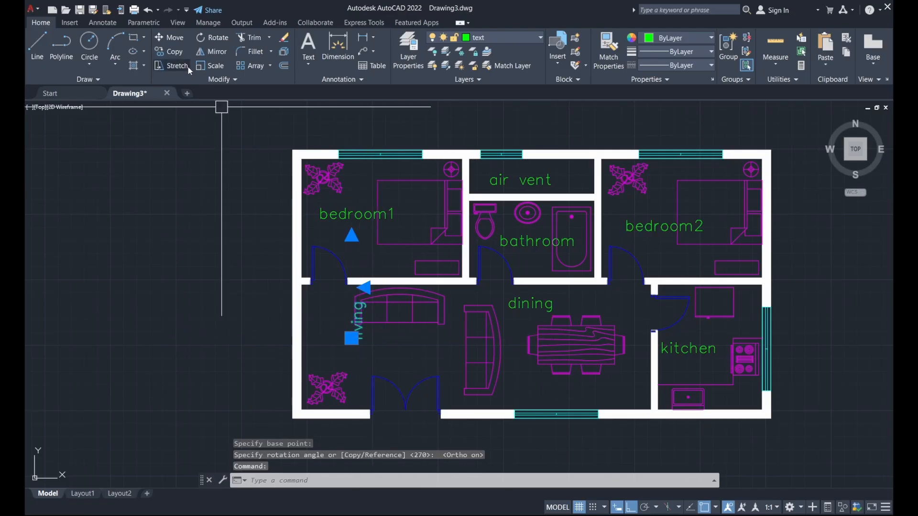
Move the vertical living label down between the sofa and corner plant, with Ortho off.
left_click(175, 38)
scroll(359, 324, "up", 4)
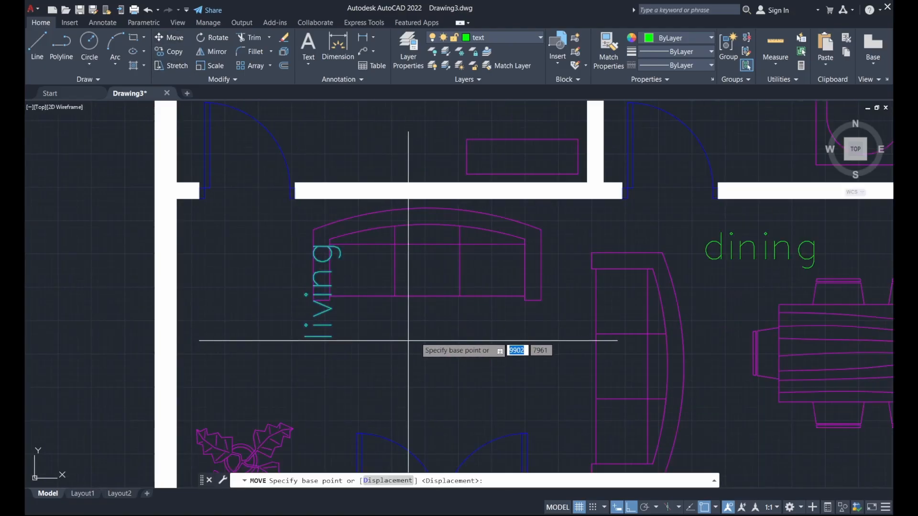
left_click(435, 313)
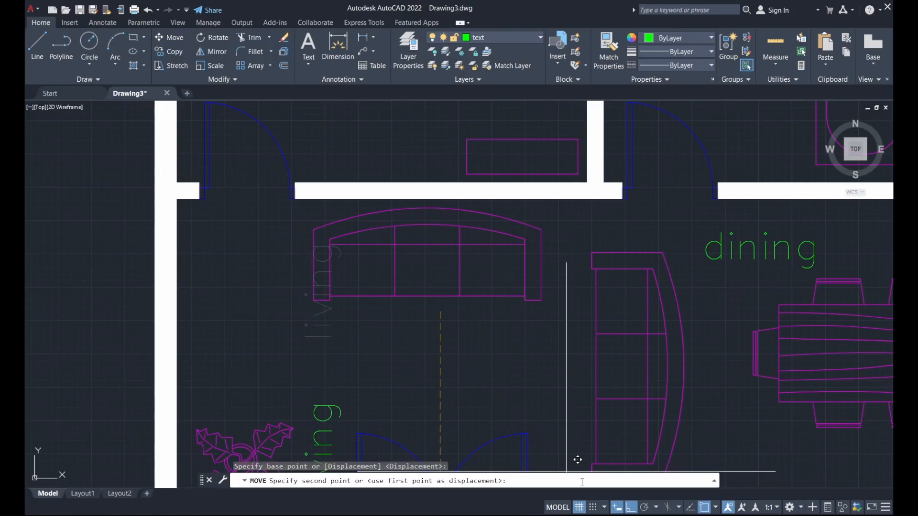
left_click(631, 510)
middle_click_drag(412, 357, 459, 294)
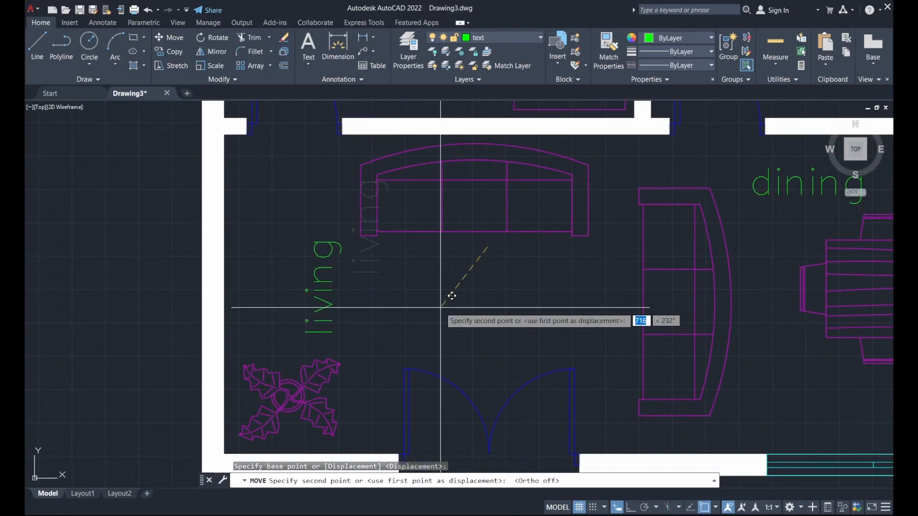
left_click(435, 283)
scroll(394, 326, "down", 4)
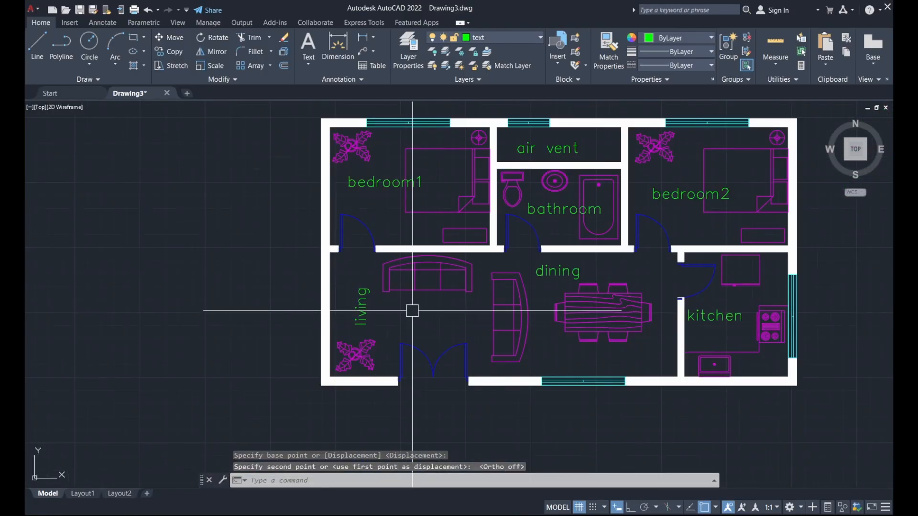
scroll(415, 310, "down", 3)
middle_click_drag(420, 303, 369, 348)
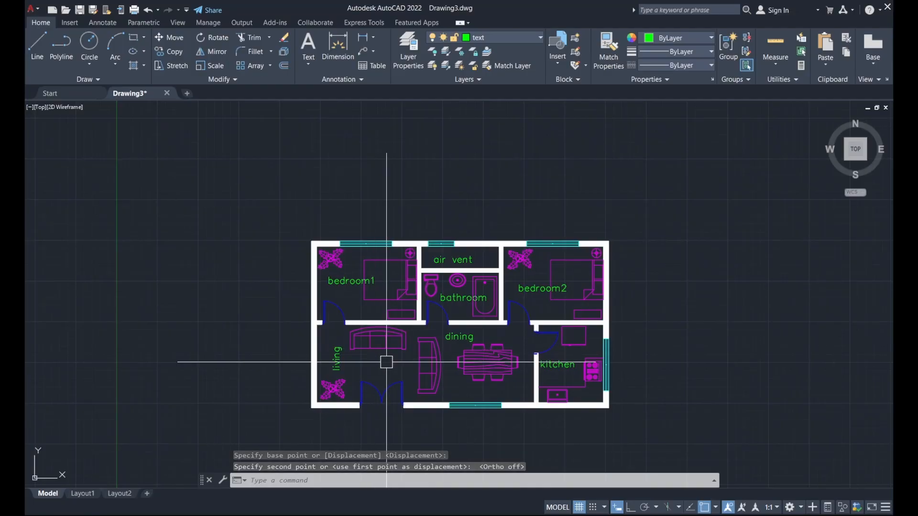